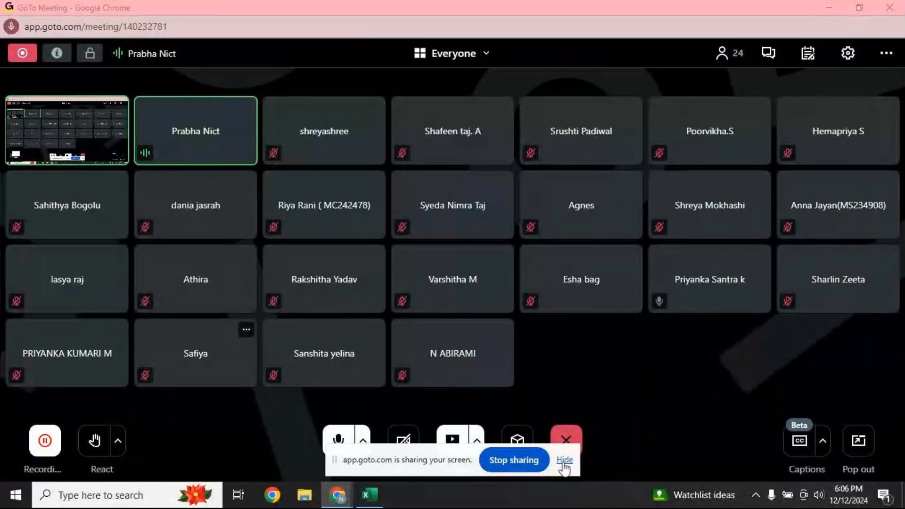
# Hide the screen-sharing notice, then minimize the GoTo Meeting window and Chrome to reveal the desktop
pyautogui.click(564, 460)
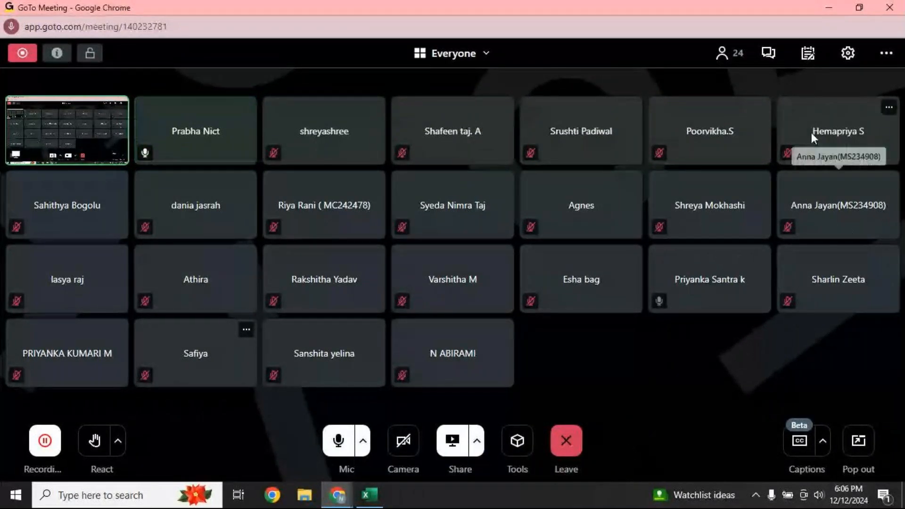
pyautogui.click(826, 6)
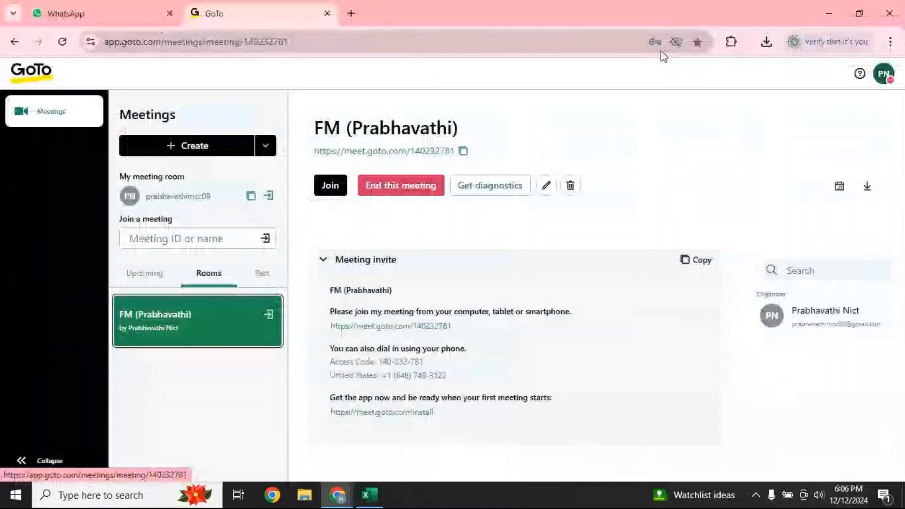
pyautogui.click(828, 13)
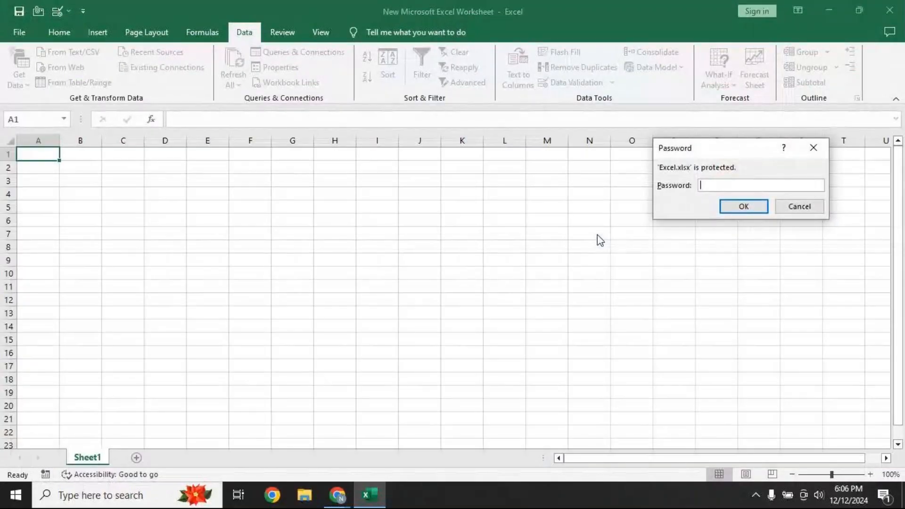
# Unlock Excel.xlsx with its workbook password and switch to the Text sheet
pyautogui.write('1234')
pyautogui.press('Return')
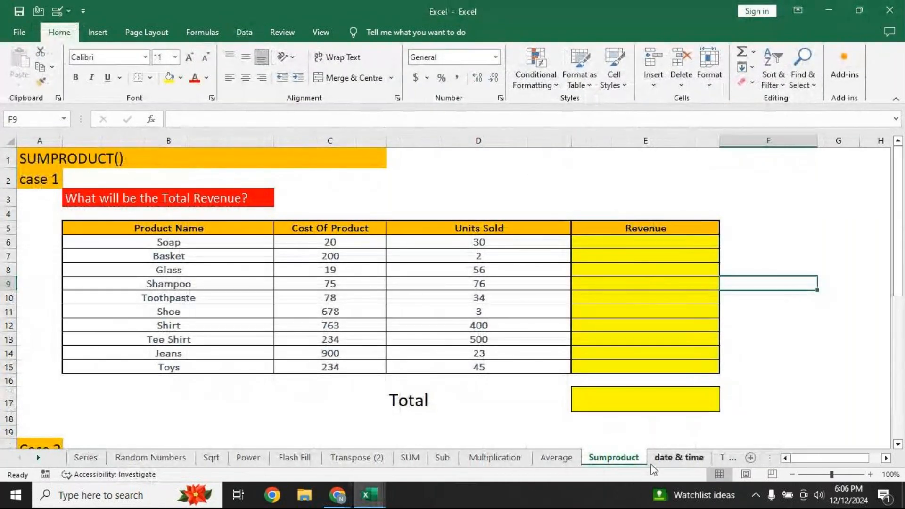
pyautogui.click(38, 457)
pyautogui.click(38, 458)
pyautogui.click(38, 457)
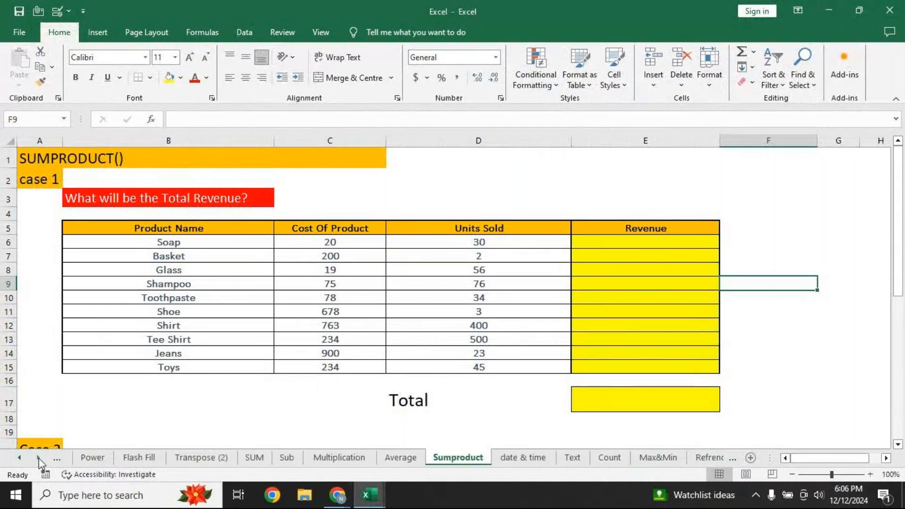
pyautogui.click(566, 460)
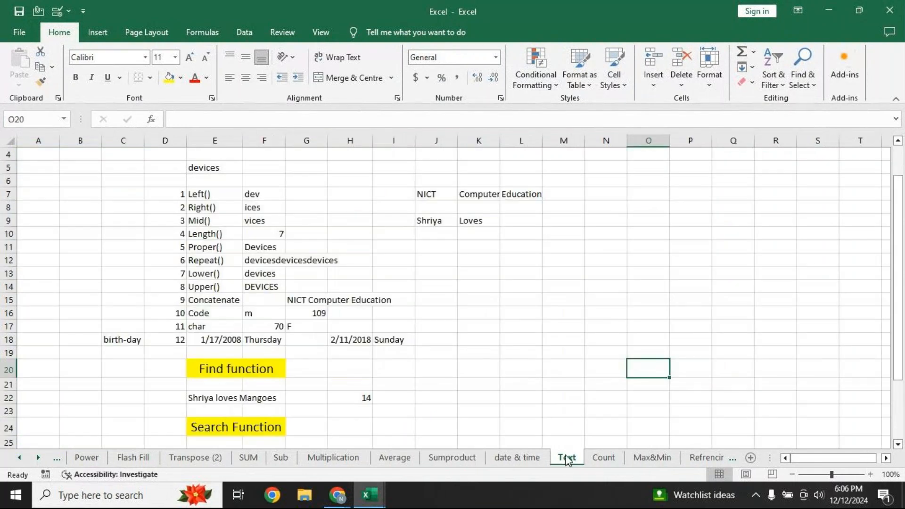
# Zoom the Text sheet to 140% and turn on Show Formulas
pyautogui.click(870, 474)
pyautogui.click(870, 474)
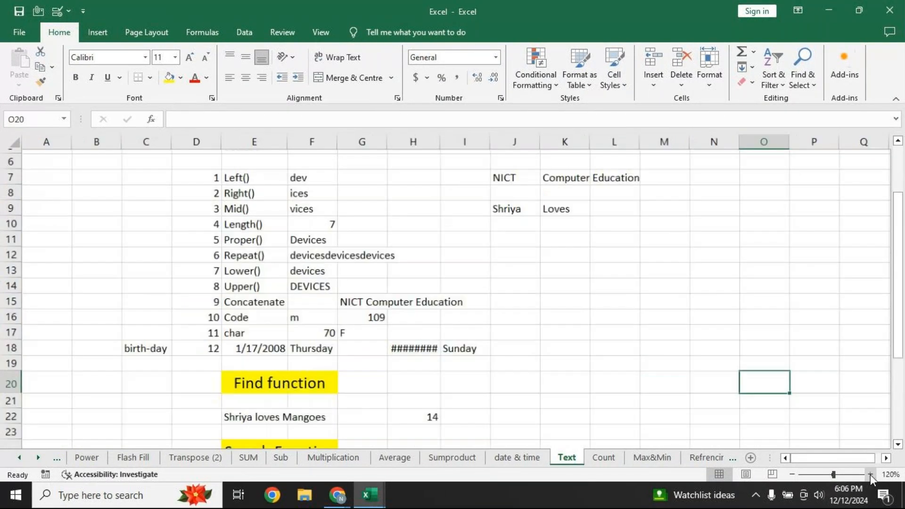
pyautogui.click(870, 475)
pyautogui.click(870, 474)
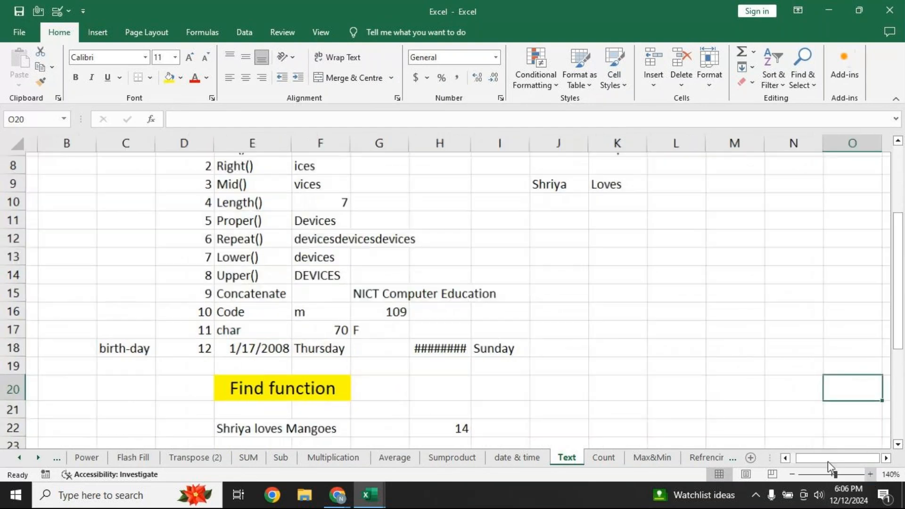
pyautogui.scroll(3, 533, 350)
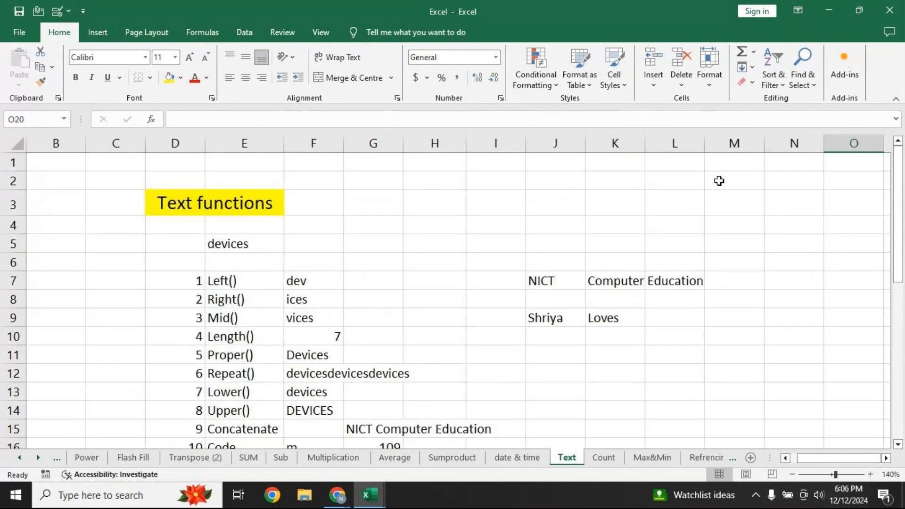
pyautogui.click(209, 41)
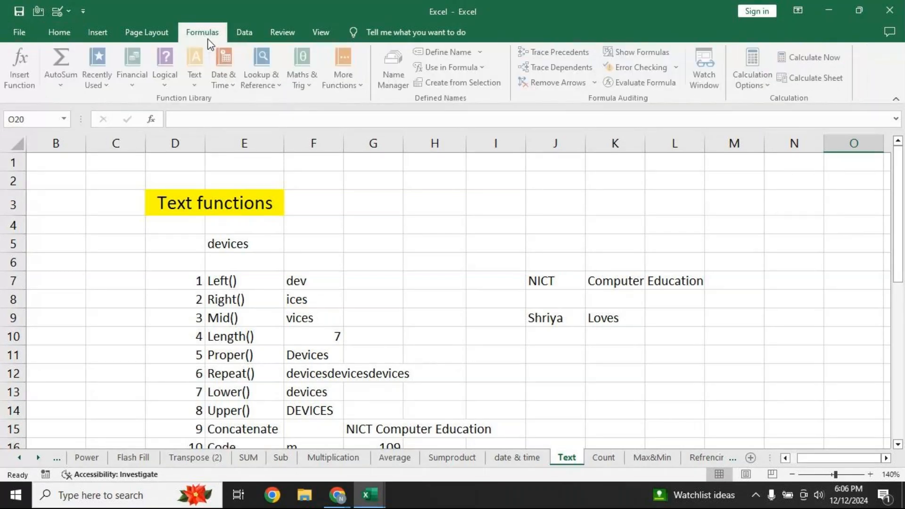
pyautogui.hotkey('ctrl', '`')
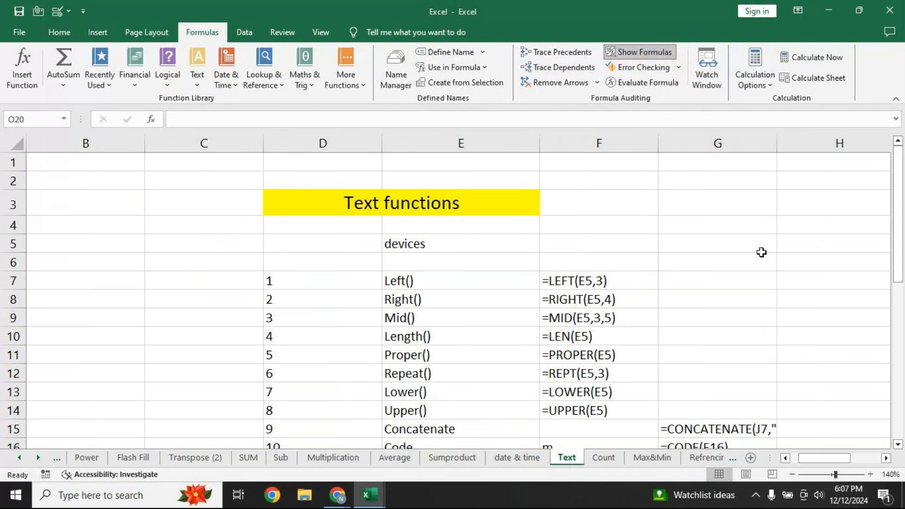
# Widen column G to fit the formulas and select the formulas in F7:G15
pyautogui.moveTo(777, 143); pyautogui.dragTo(833, 139)
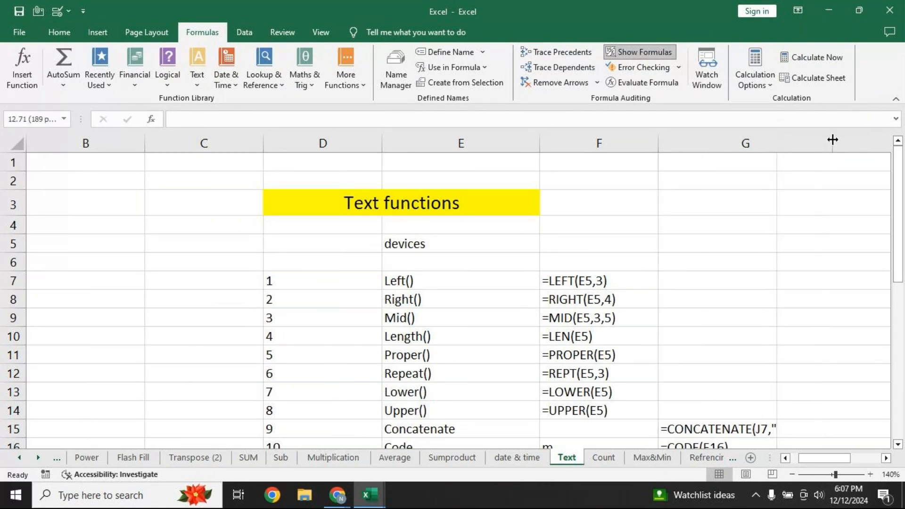
pyautogui.click(886, 459)
pyautogui.click(886, 460)
pyautogui.moveTo(599, 145); pyautogui.dragTo(667, 143)
pyautogui.click(898, 445)
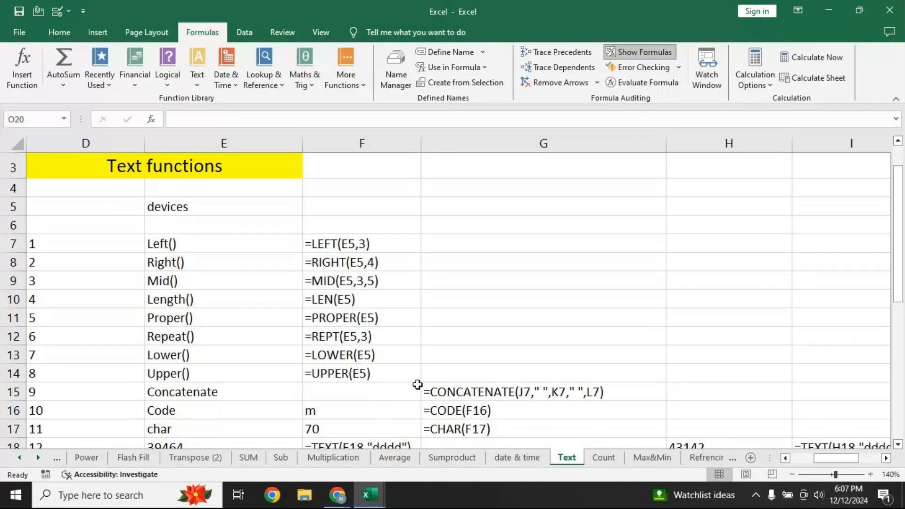
pyautogui.moveTo(348, 242); pyautogui.dragTo(556, 391)
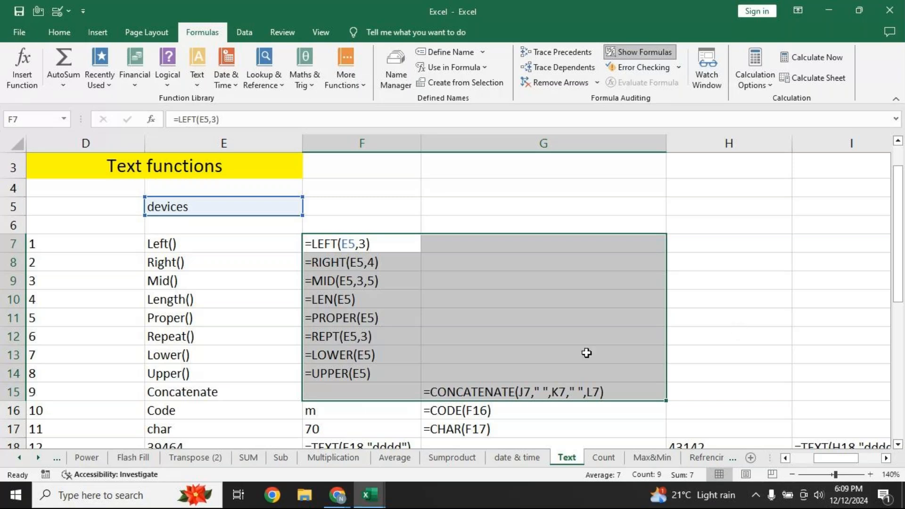
# Return to the GoTo Meeting window and check its microphone options
pyautogui.click(344, 486)
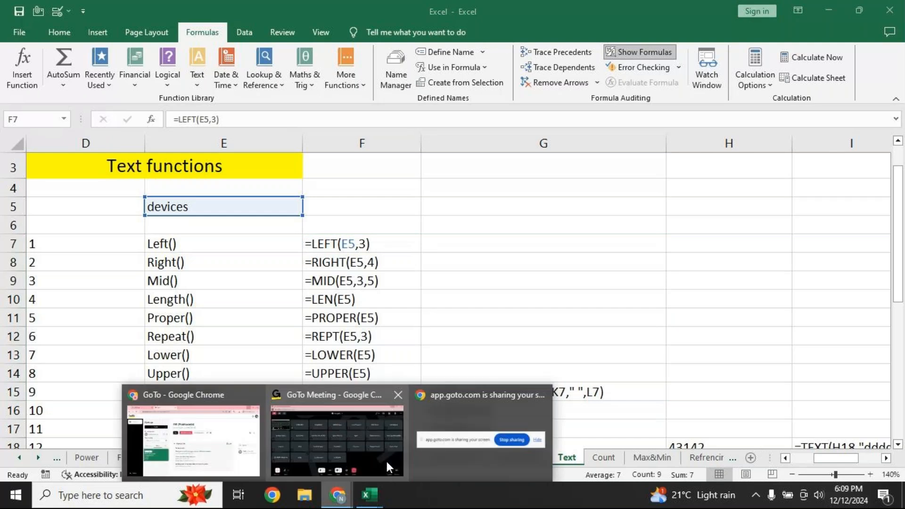
pyautogui.click(373, 447)
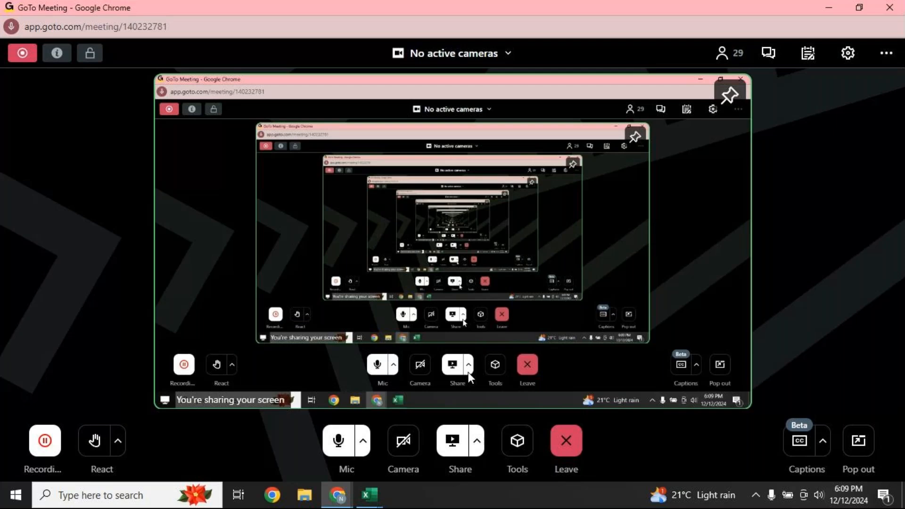
pyautogui.click(363, 444)
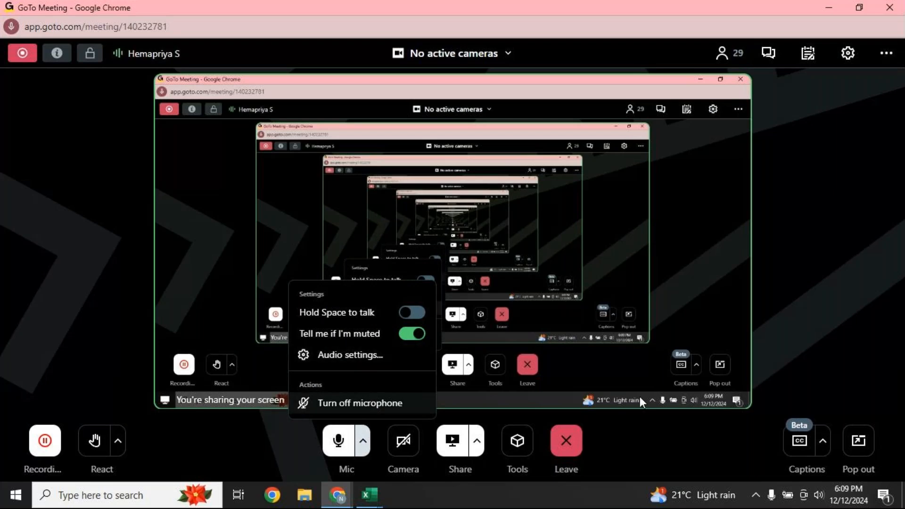
pyautogui.click(811, 309)
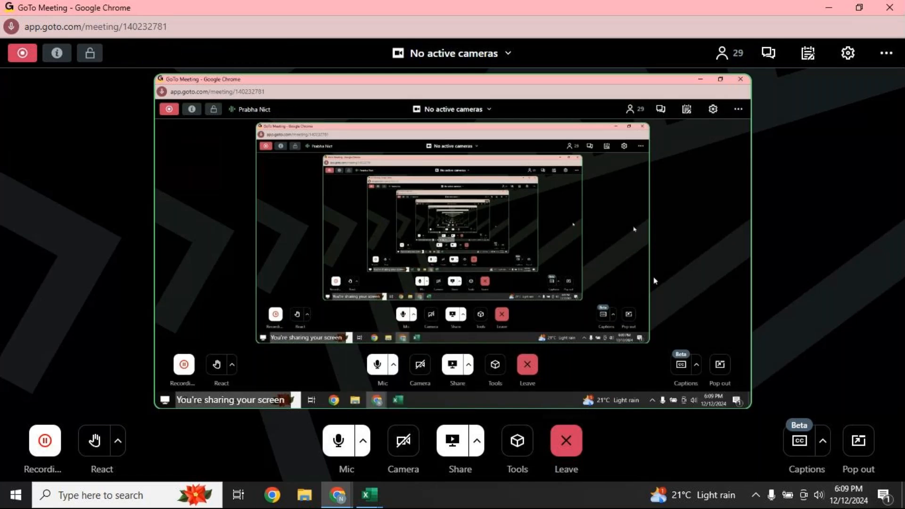
# Close the blank New Microsoft Excel Worksheet.xlsx without saving
pyautogui.moveTo(370, 502)
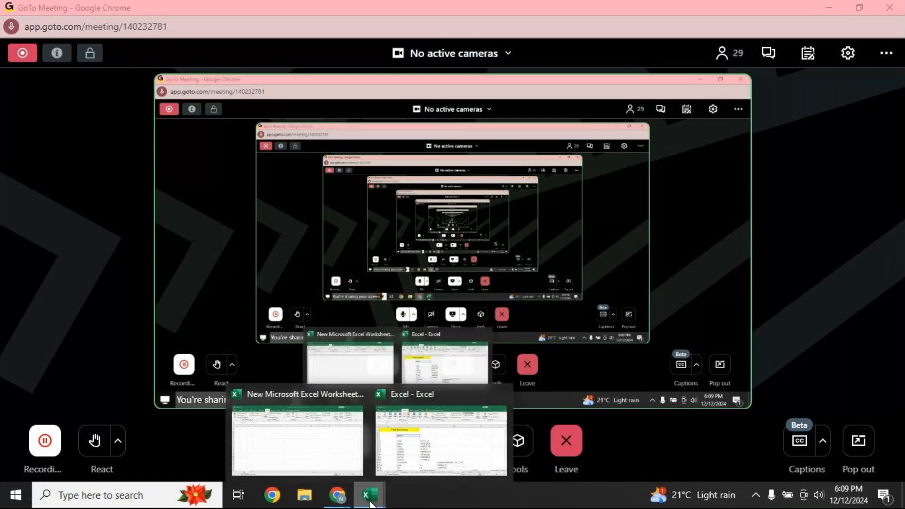
pyautogui.click(357, 395)
pyautogui.click(535, 278)
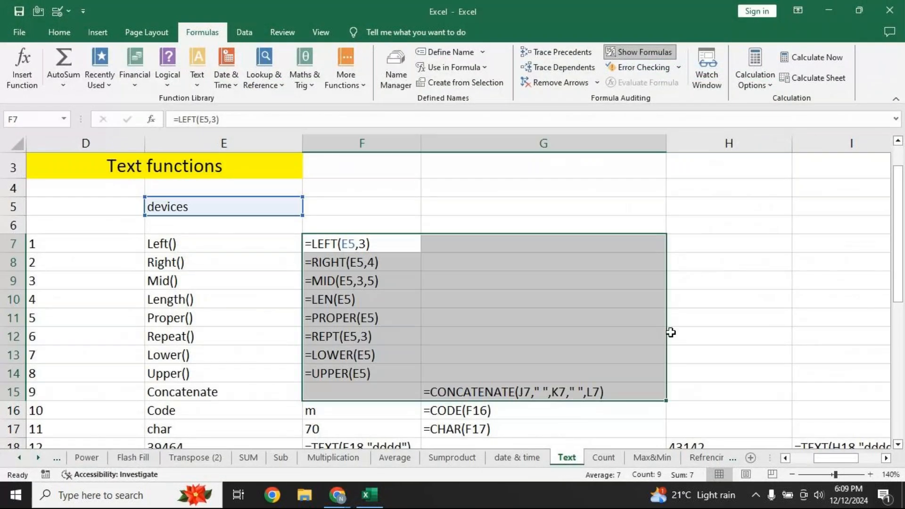
# Turn off Show Formulas and delete the two words in J9:K9
pyautogui.click(676, 322)
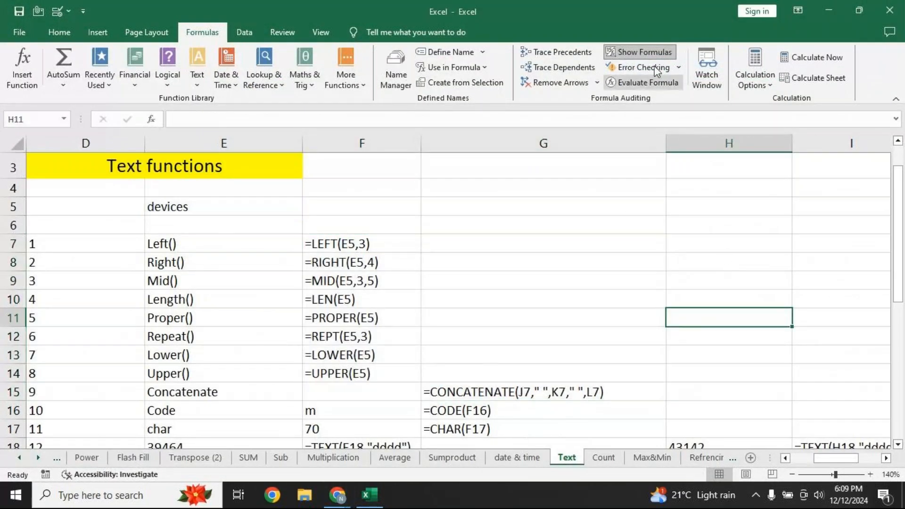
pyautogui.click(657, 51)
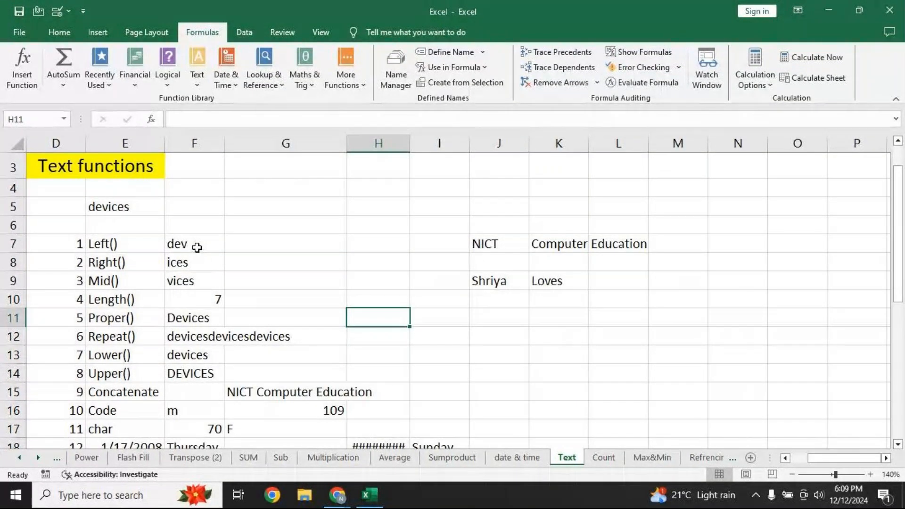
pyautogui.moveTo(488, 282); pyautogui.dragTo(550, 290)
pyautogui.press('Delete')
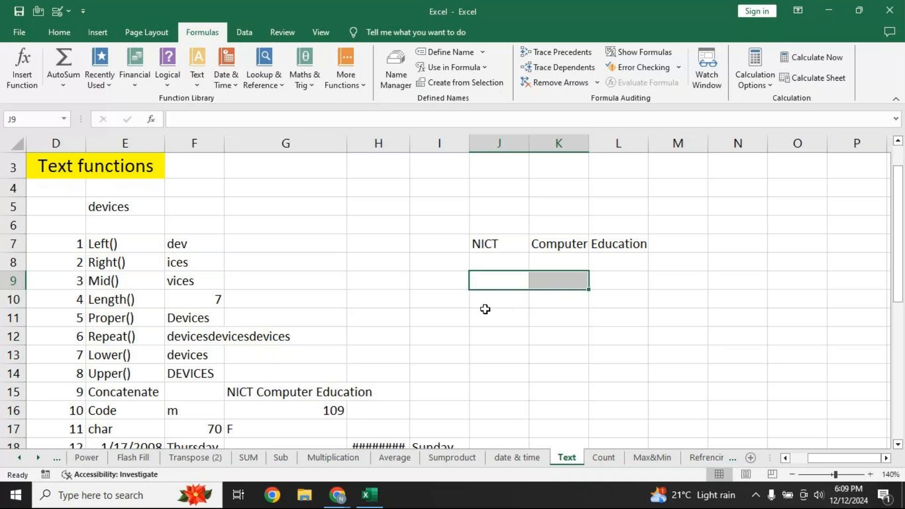
# Delete the Concatenate, Code and Char formulas in G15:G17, then check the words in J7, K7 and L7
pyautogui.click(264, 392)
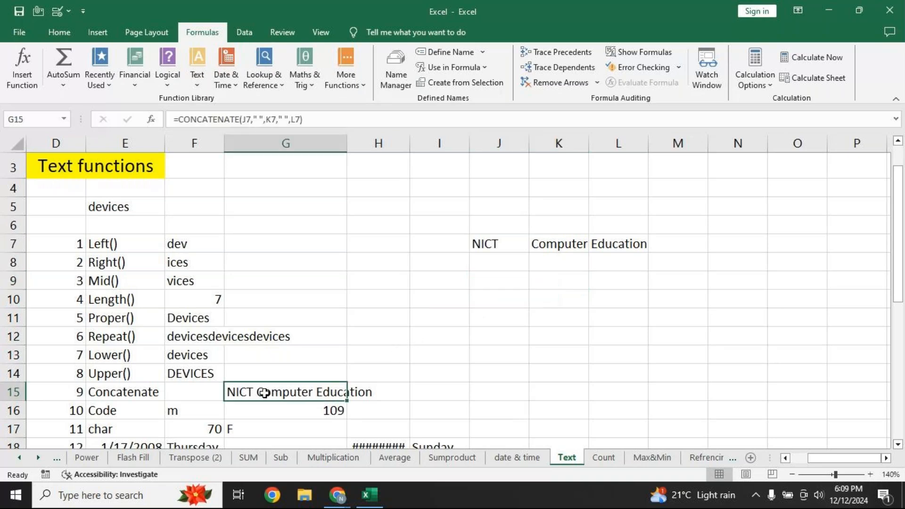
pyautogui.moveTo(276, 398); pyautogui.dragTo(285, 420)
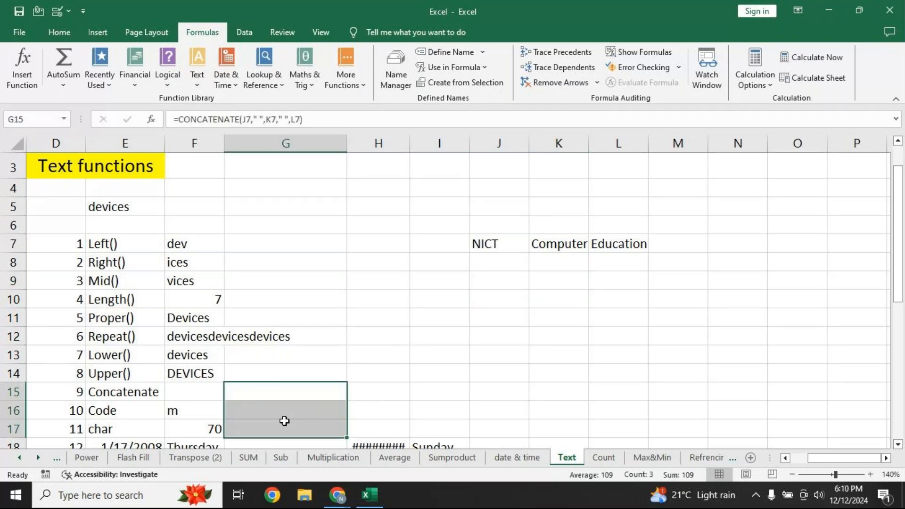
pyautogui.press('Delete')
pyautogui.click(298, 395)
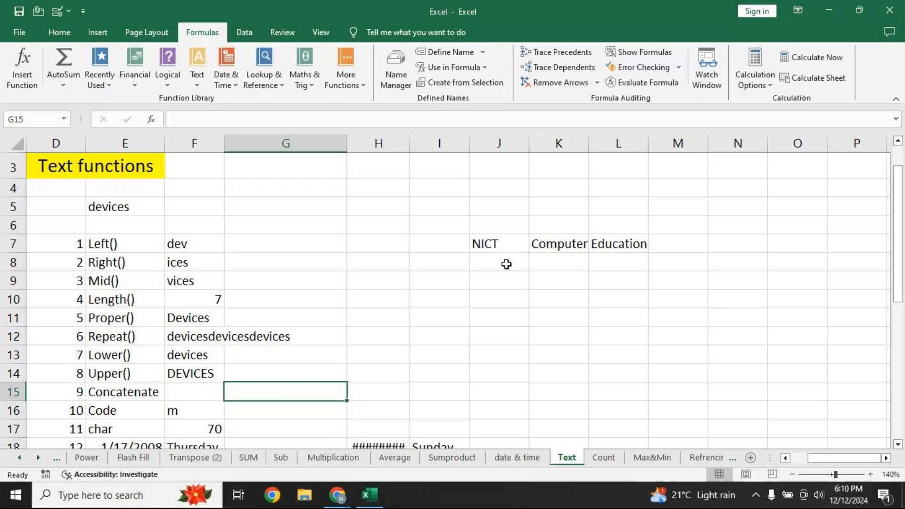
pyautogui.click(505, 241)
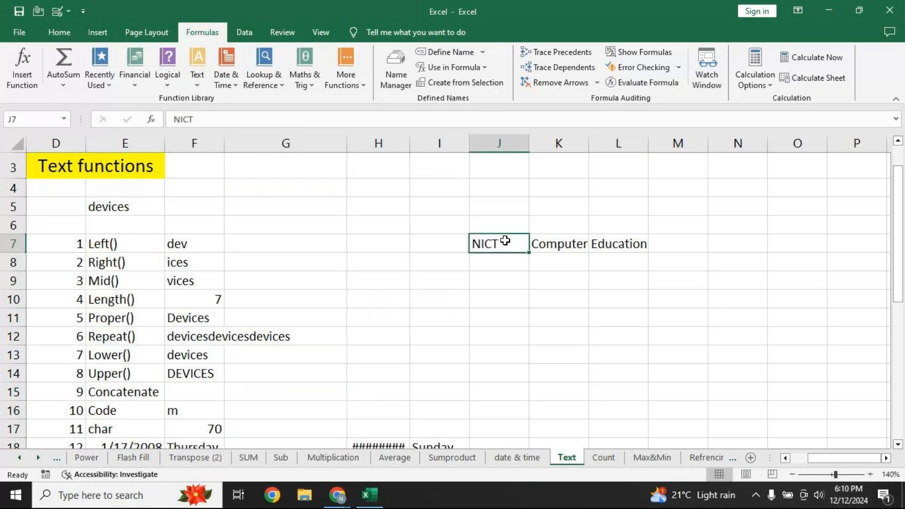
pyautogui.click(557, 246)
pyautogui.click(635, 250)
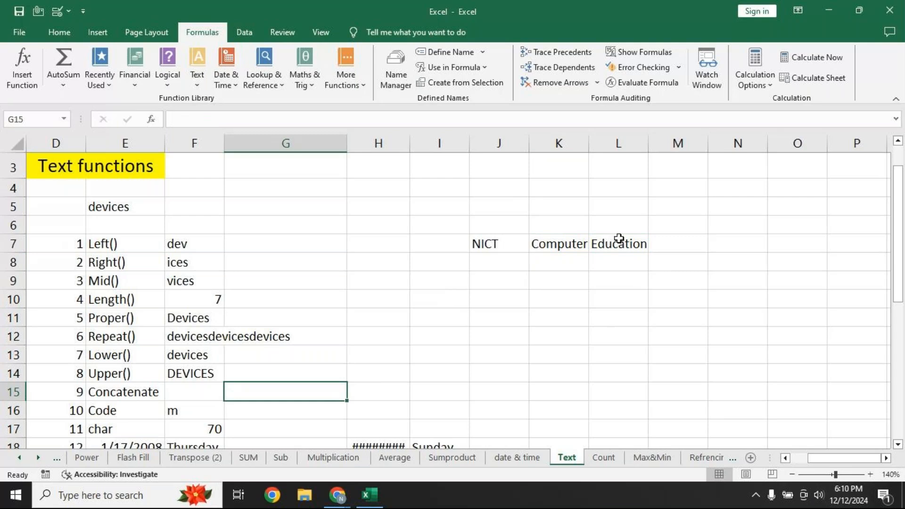
# Enter =CONCATENATE(J7," ",K7," ",L7) in G15 to produce 'NICT Computer Education'
pyautogui.write('=c')
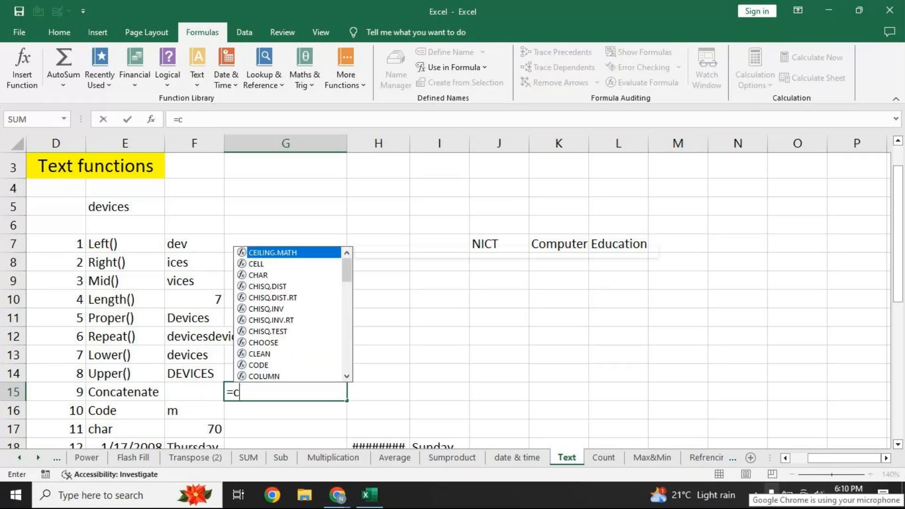
pyautogui.write('oncate')
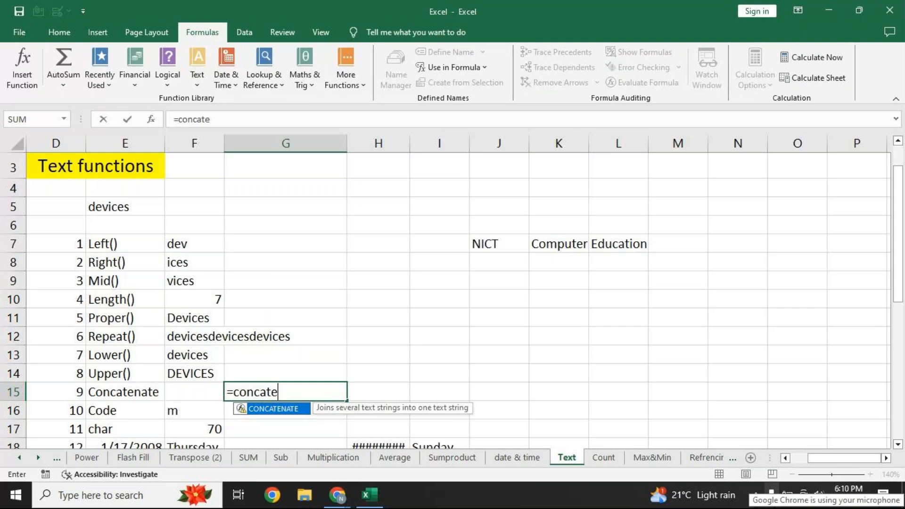
pyautogui.press('Tab')
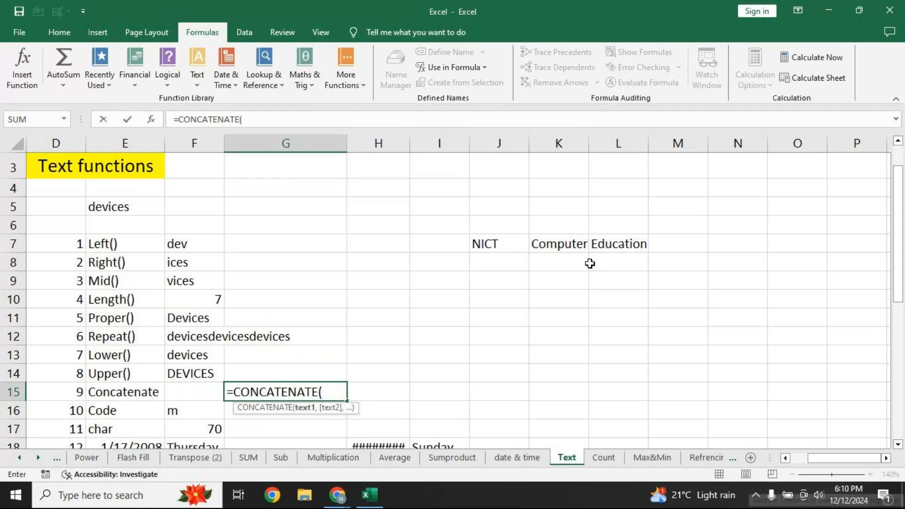
pyautogui.click(488, 242)
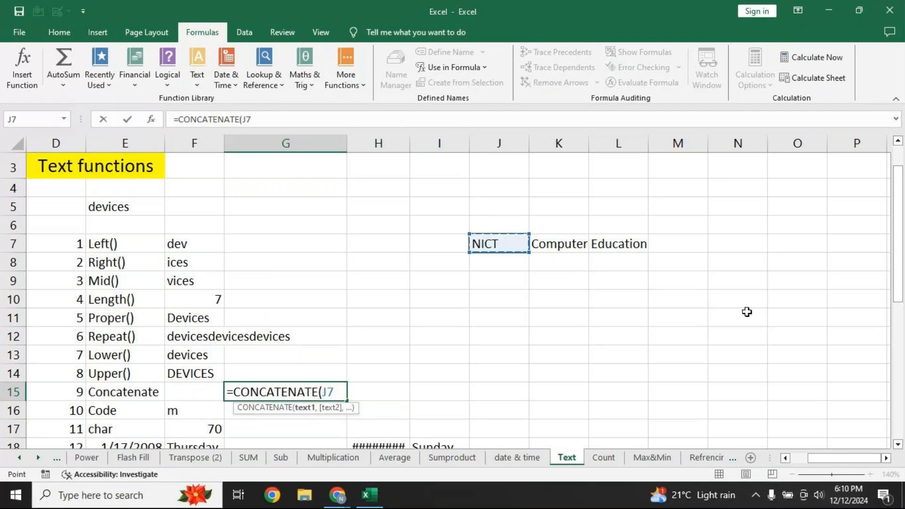
pyautogui.write(',')
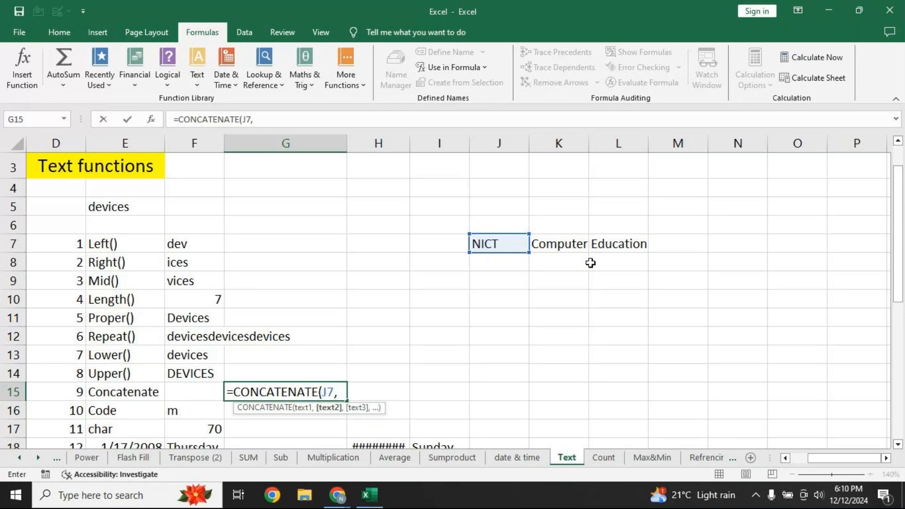
pyautogui.write('" ",')
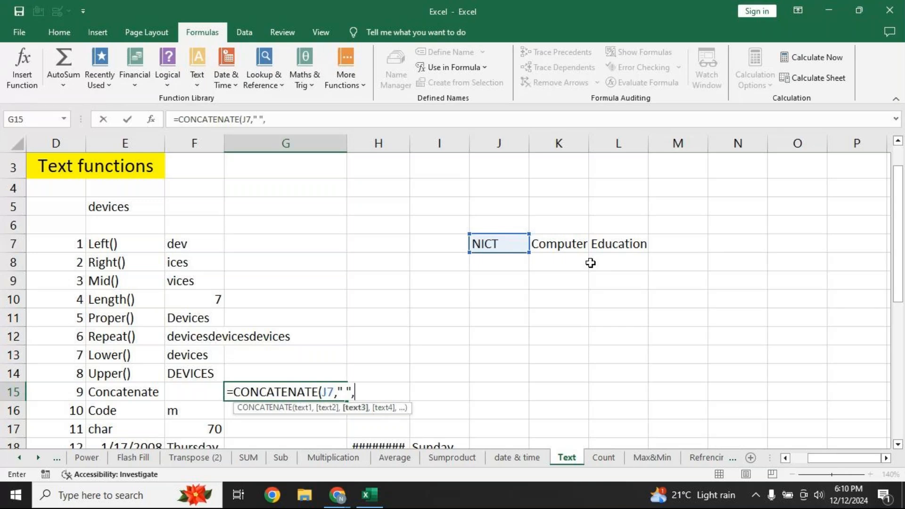
pyautogui.click(562, 239)
pyautogui.write(',')
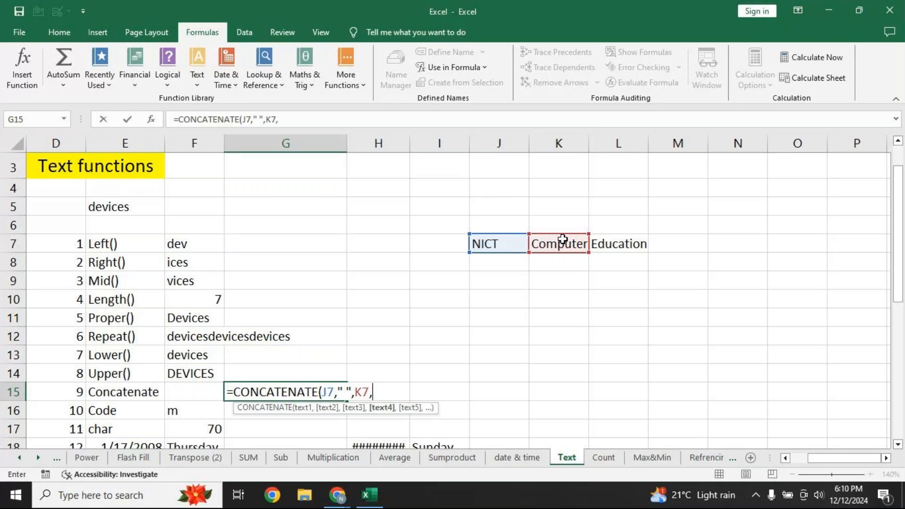
pyautogui.write('" ",')
pyautogui.click(621, 244)
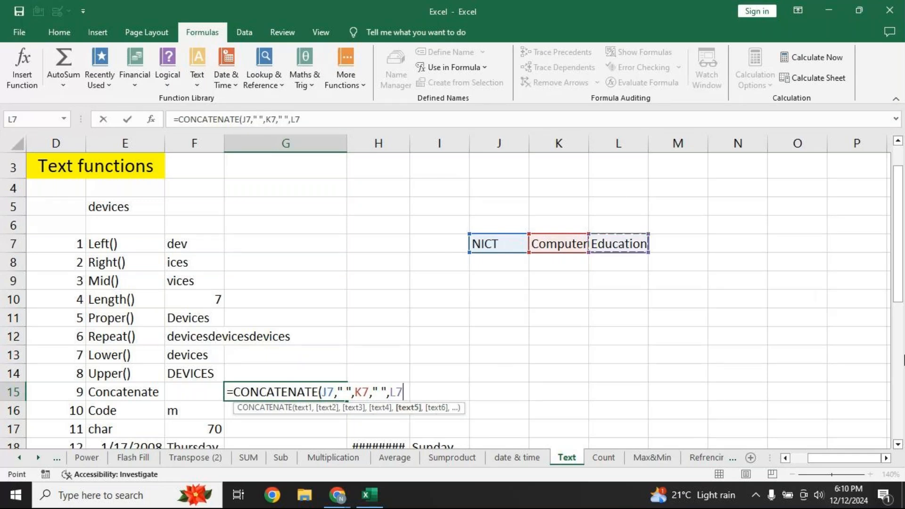
pyautogui.write(')')
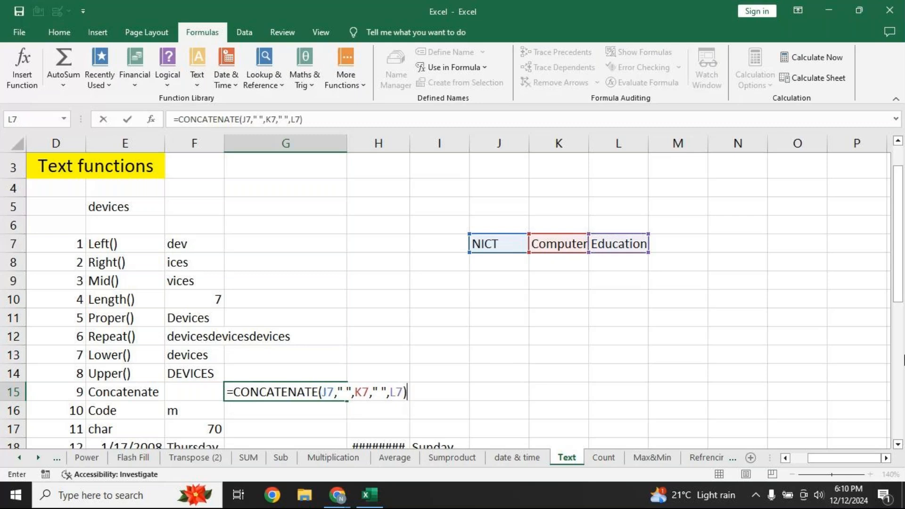
pyautogui.press('Return')
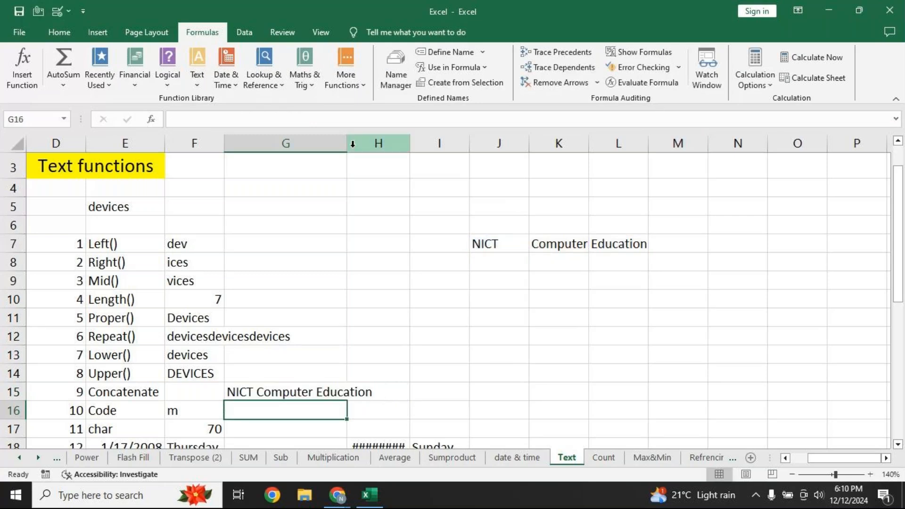
# Widen column G to fit 'NICT Computer Education' and inspect the Code row's F16 and G16
pyautogui.moveTo(348, 144); pyautogui.dragTo(380, 143)
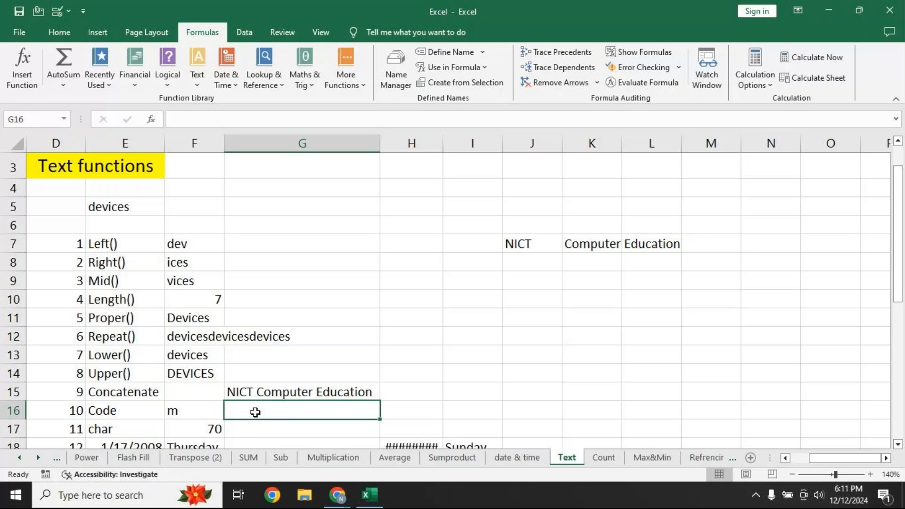
pyautogui.click(195, 413)
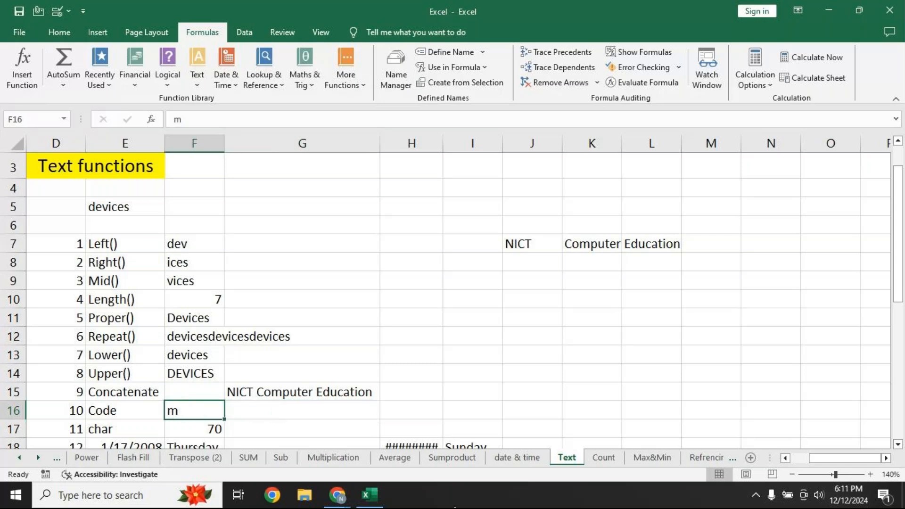
pyautogui.click(289, 411)
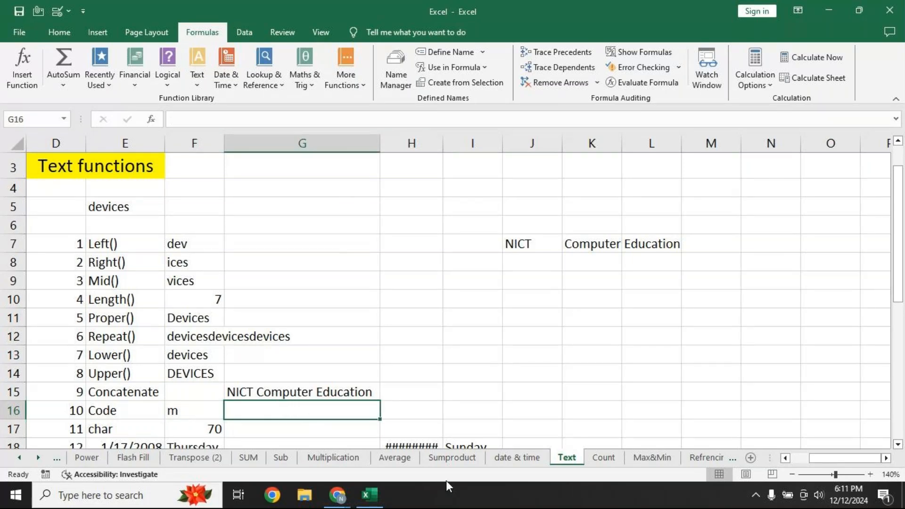
# Enter =CODE(F16) in G16 to return the character code of F16
pyautogui.write('=code')
pyautogui.press('Tab')
pyautogui.click(189, 411)
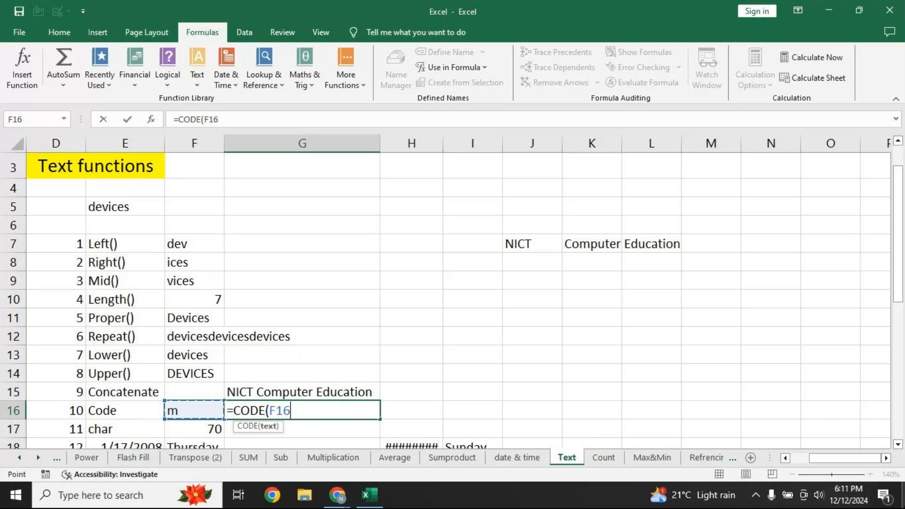
pyautogui.write(')')
pyautogui.press('Return')
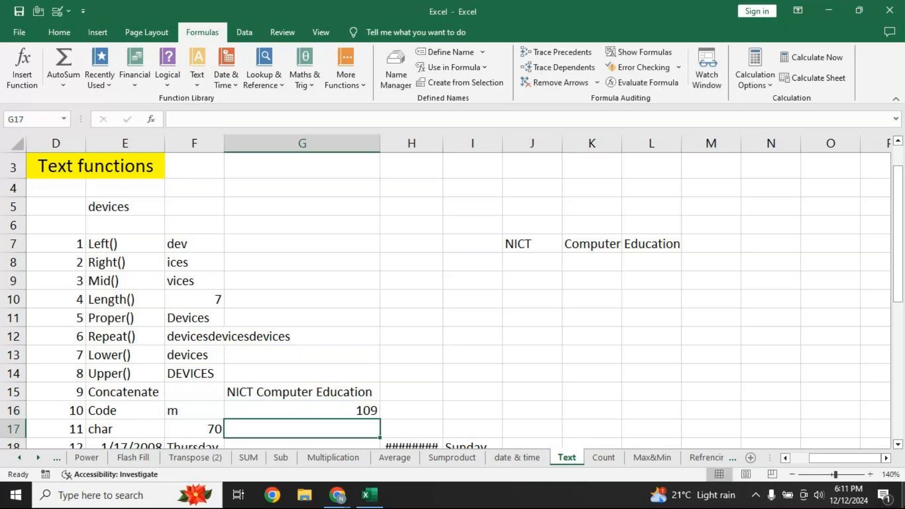
# Test the CODE result by changing F16 to M, then !, then a hyphen, then clearing it
pyautogui.press('Up')
pyautogui.press('Left')
pyautogui.write('M')
pyautogui.press('Return')
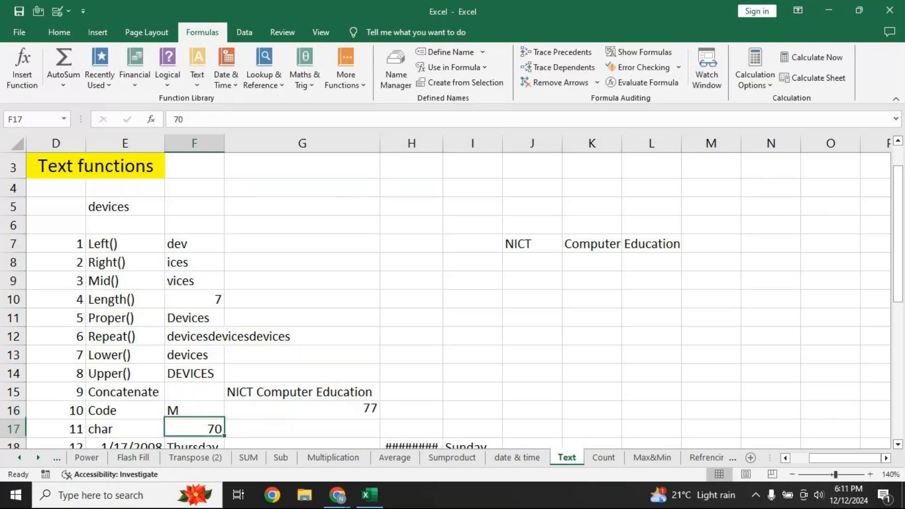
pyautogui.press('Up')
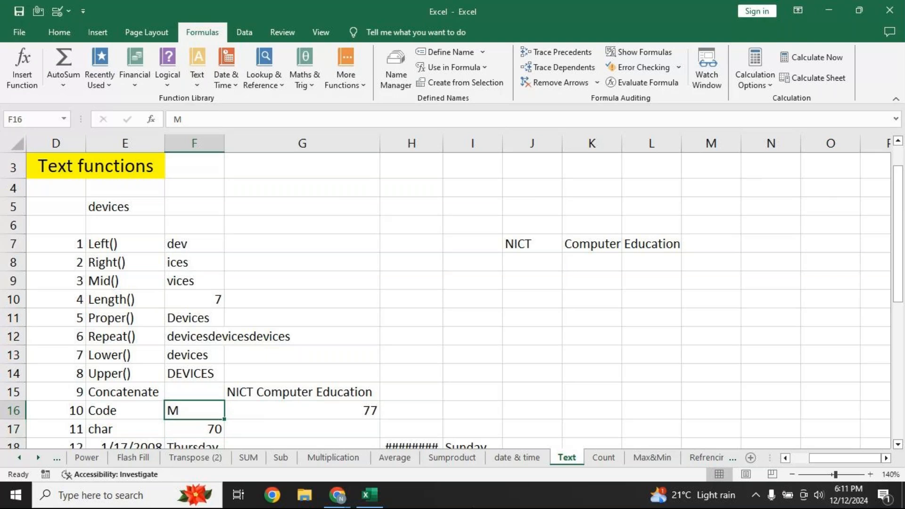
pyautogui.write('!')
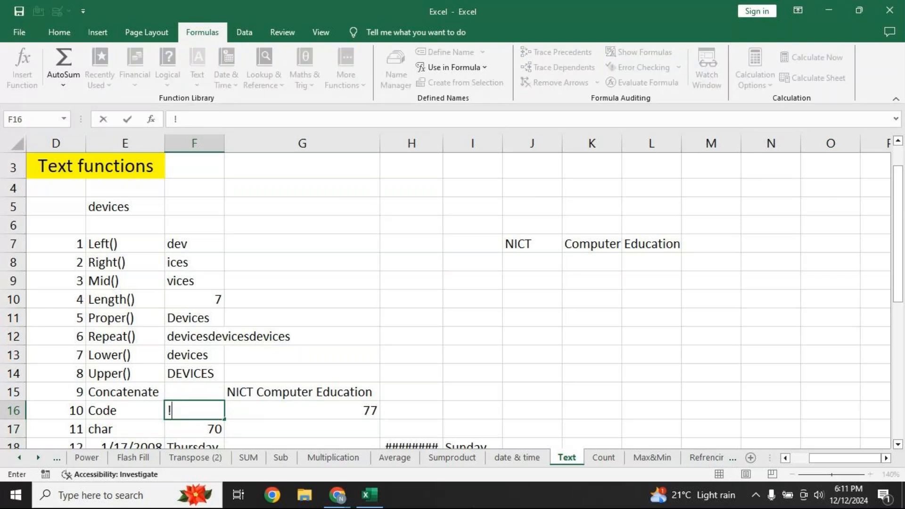
pyautogui.press('Return')
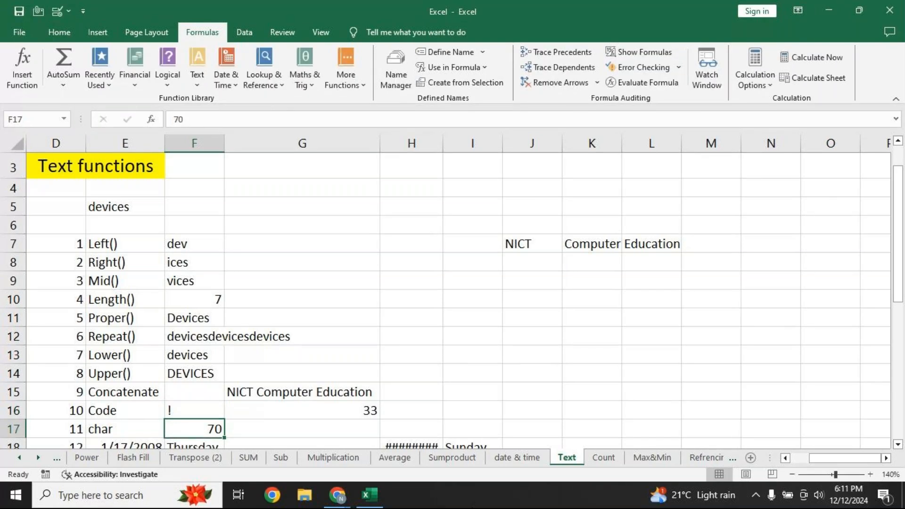
pyautogui.press('Up')
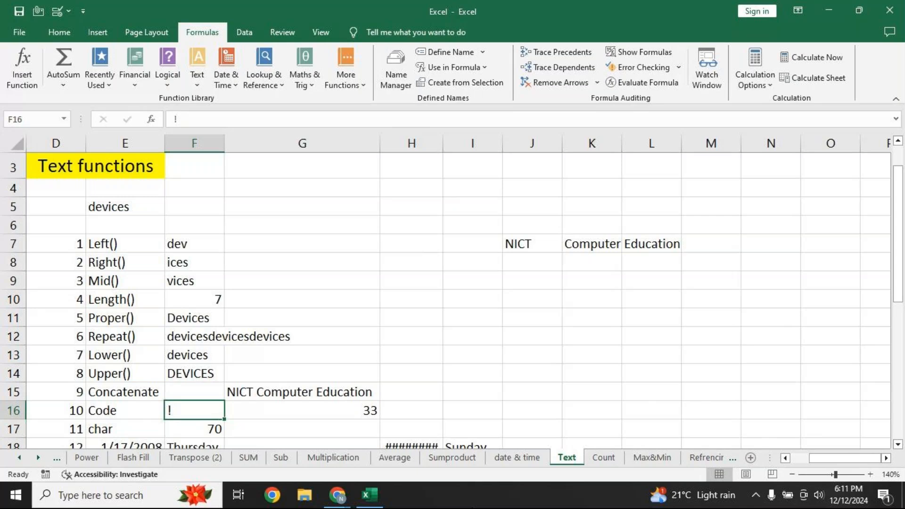
pyautogui.write('-')
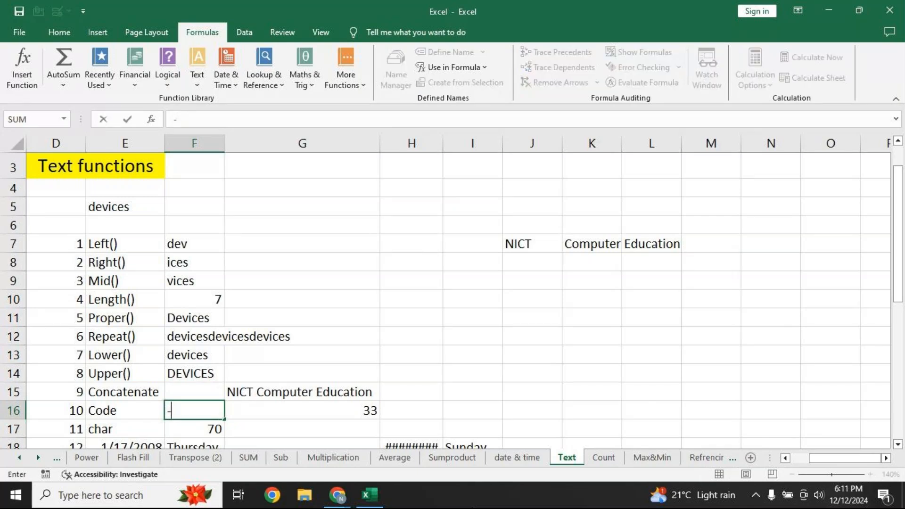
pyautogui.press('Return')
pyautogui.press('Up')
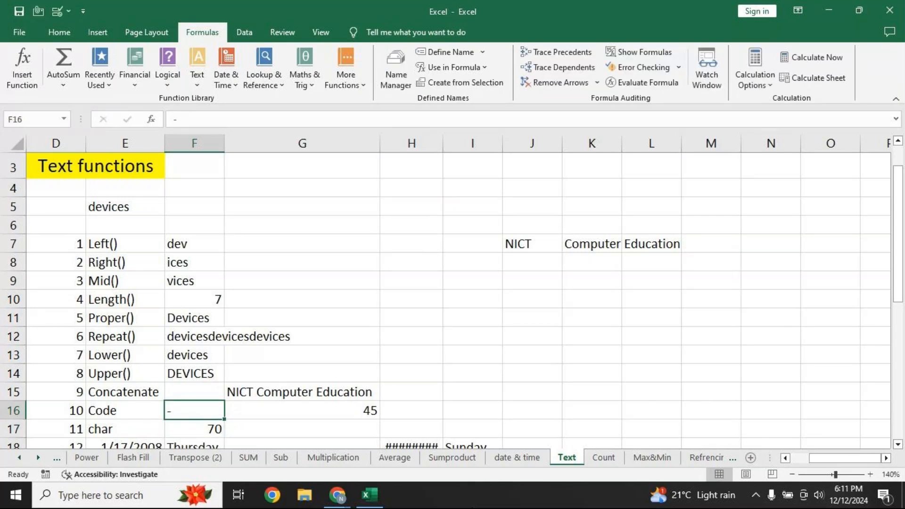
pyautogui.press('BackSpace')
# Change F16 to A and then lowercase a (code 97), and type 97 in F17
pyautogui.write('A')
pyautogui.press('Return')
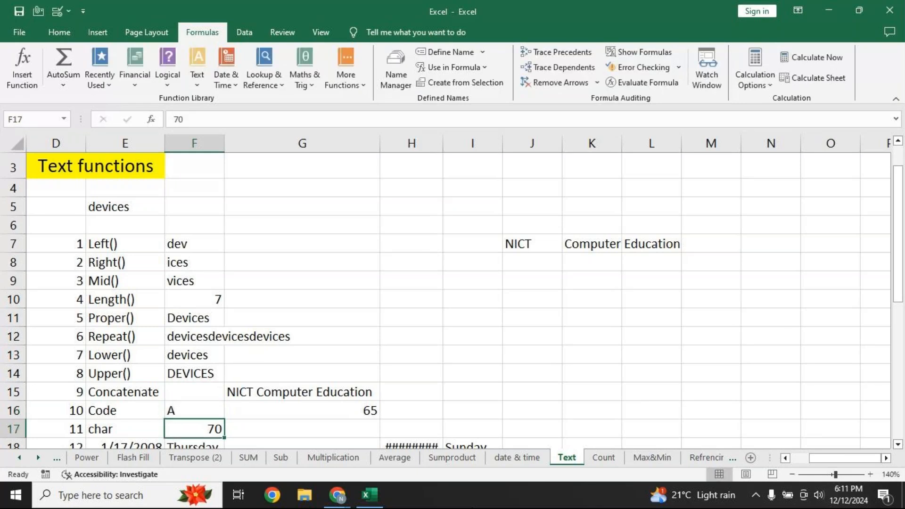
pyautogui.press('Up')
pyautogui.write('a')
pyautogui.press('Return')
pyautogui.write('97')
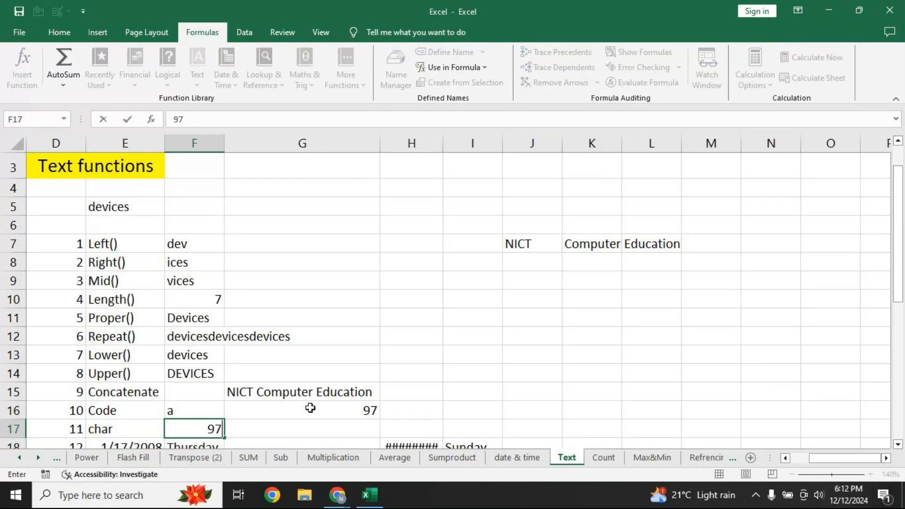
# Confirm 97 in F17 and enter =CHAR(F17) in G17
pyautogui.click(285, 436)
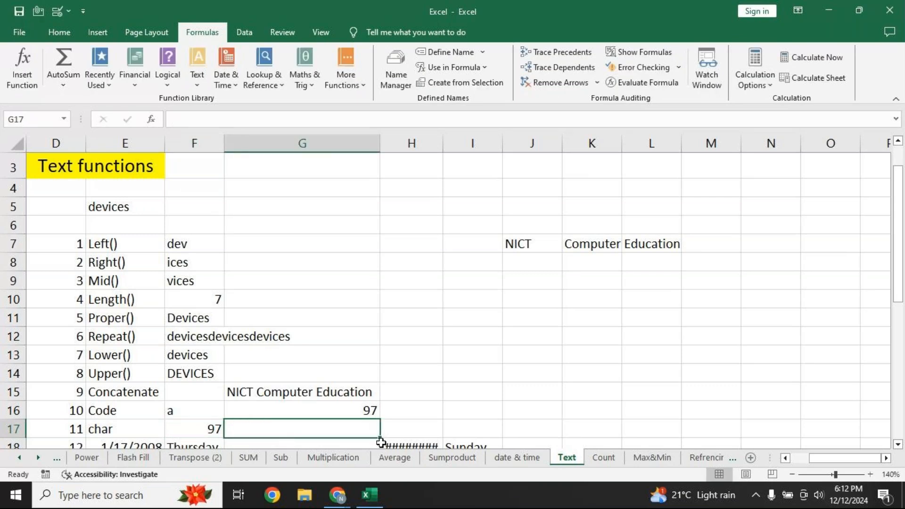
pyautogui.write('=ch')
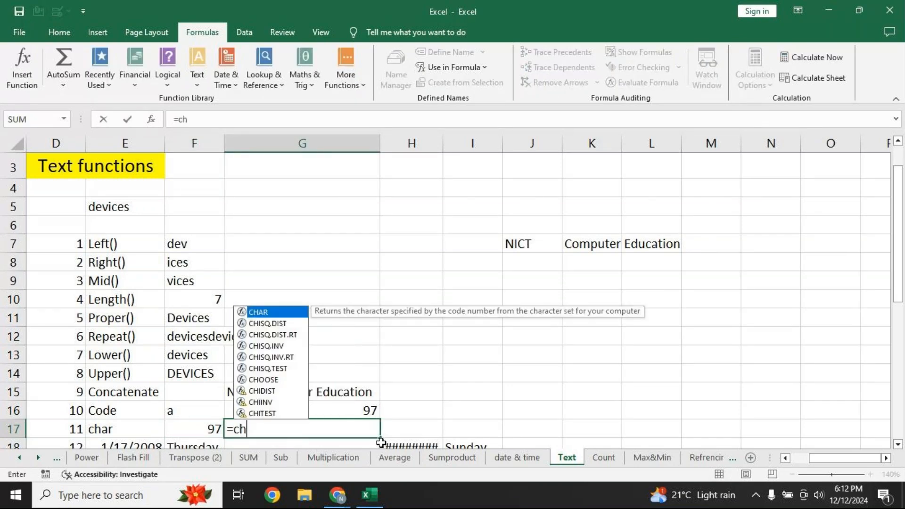
pyautogui.press('Tab')
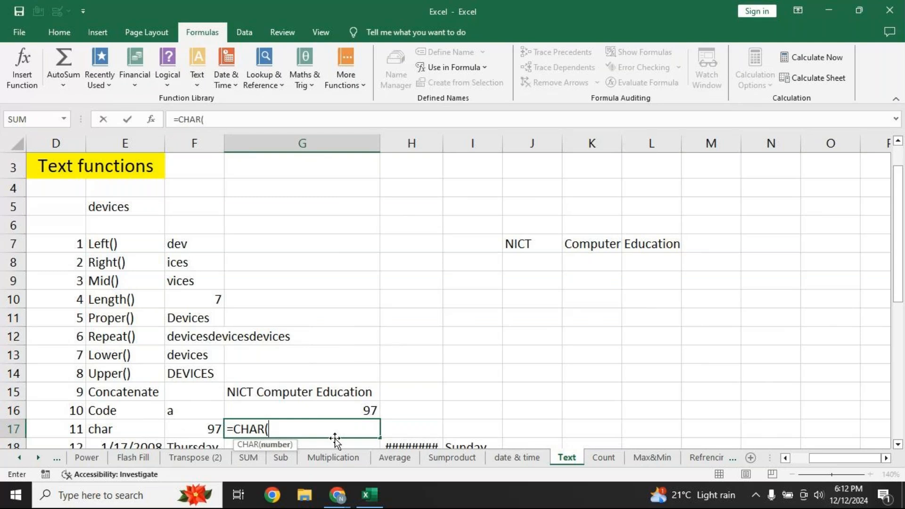
pyautogui.click(201, 431)
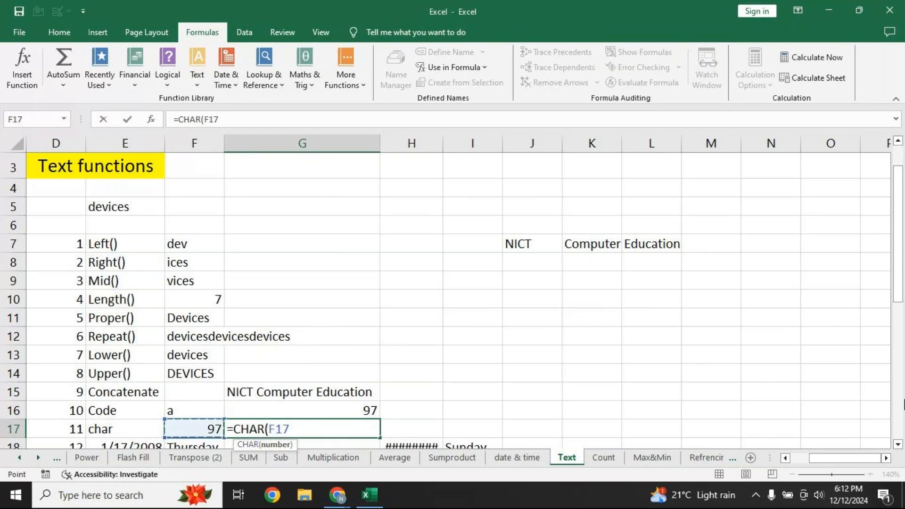
pyautogui.write(')')
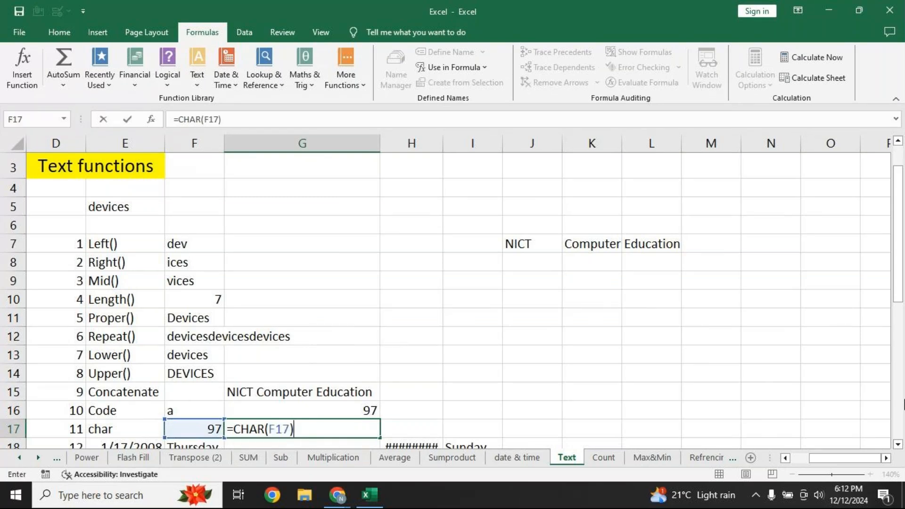
pyautogui.press('Return')
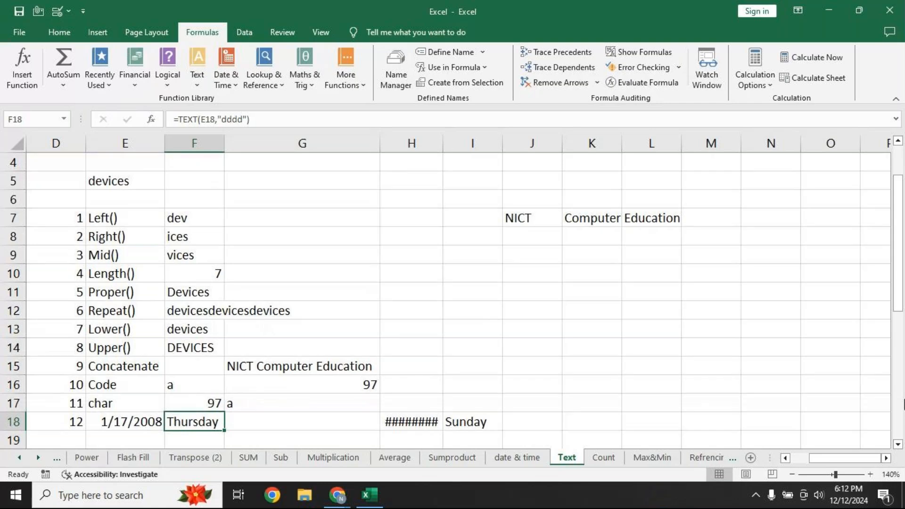
# Try 1 and then 100 in F17, and change F16 to d so both rows show d and 100
pyautogui.press('Up')
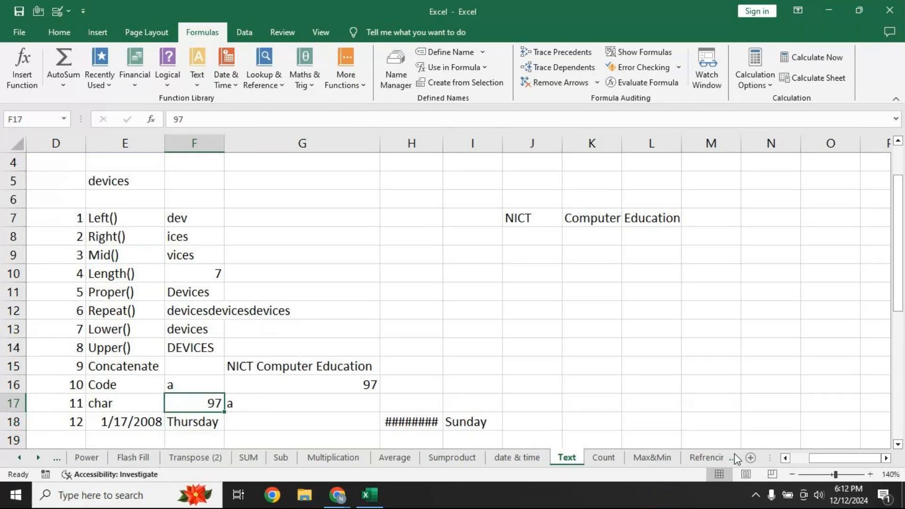
pyautogui.write('1')
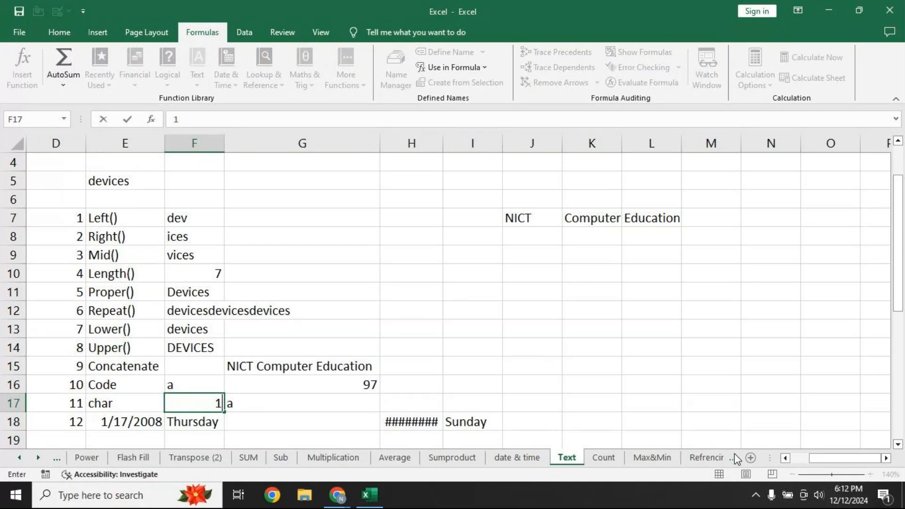
pyautogui.press('Return')
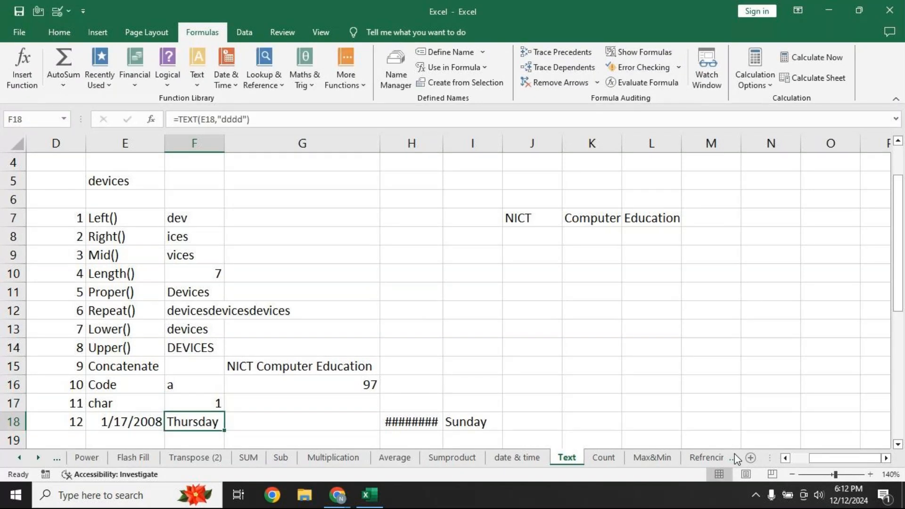
pyautogui.press('Up')
pyautogui.write('100')
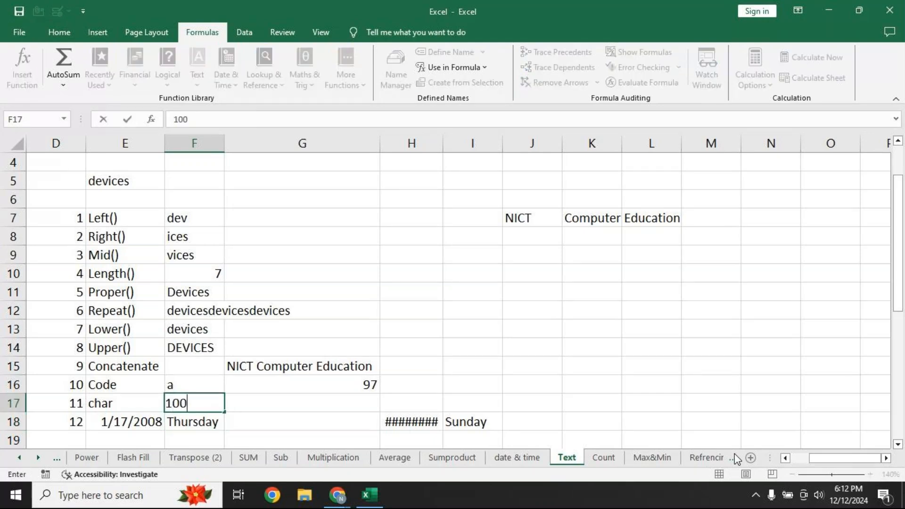
pyautogui.press('Return')
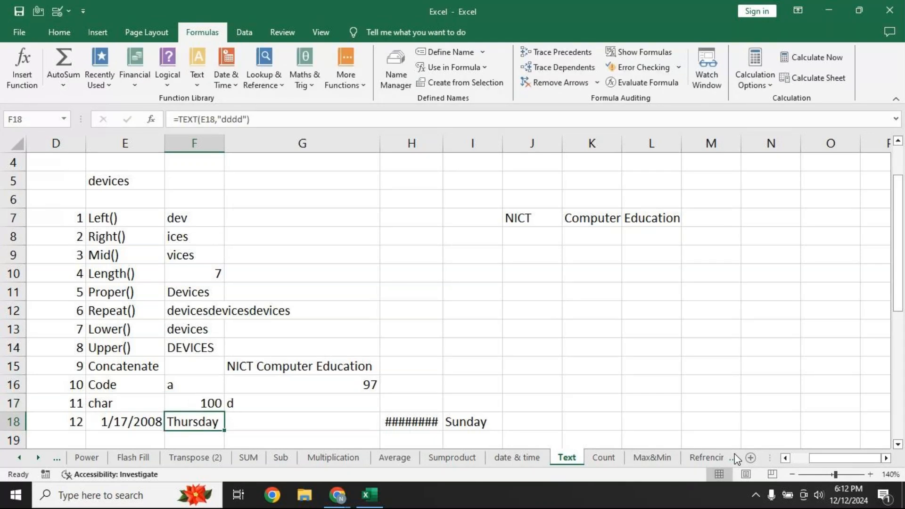
pyautogui.click(192, 383)
pyautogui.write('d')
pyautogui.press('Return')
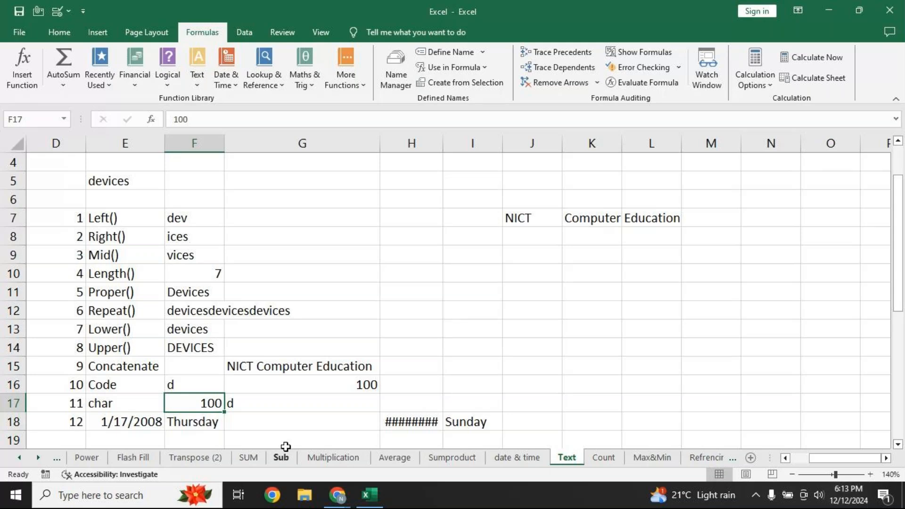
# Clear the old date and weekday from H18:I18
pyautogui.click(392, 425)
pyautogui.moveTo(391, 425); pyautogui.dragTo(474, 421)
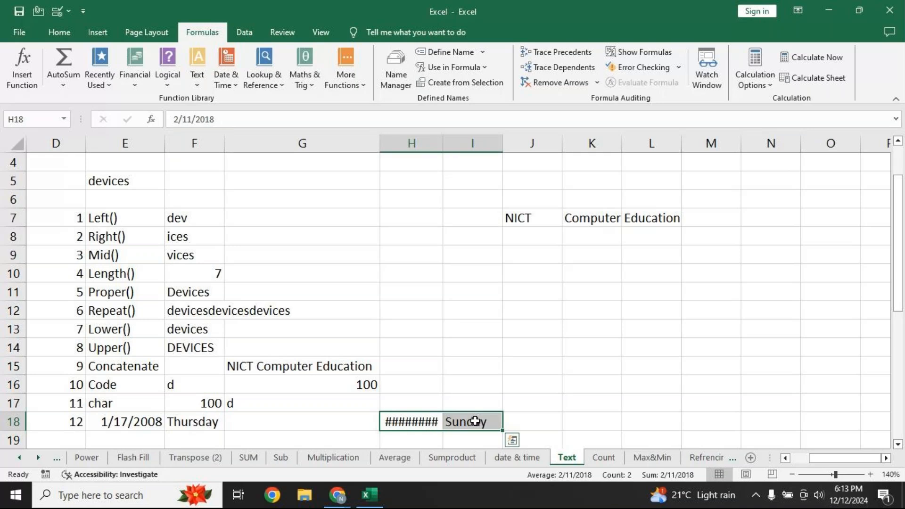
pyautogui.press('Delete')
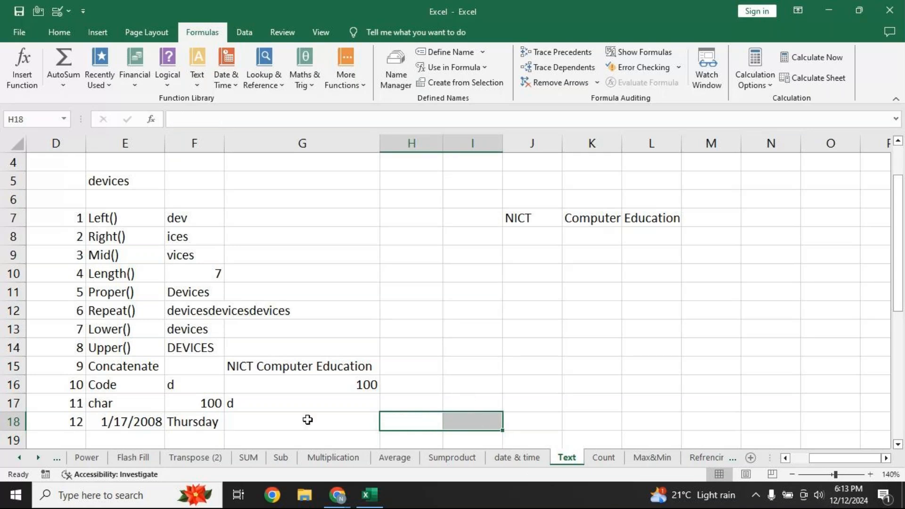
# Enter =DATE(2008,1,17) in H18 and autofit column H to show 1/17/2008
pyautogui.click(404, 419)
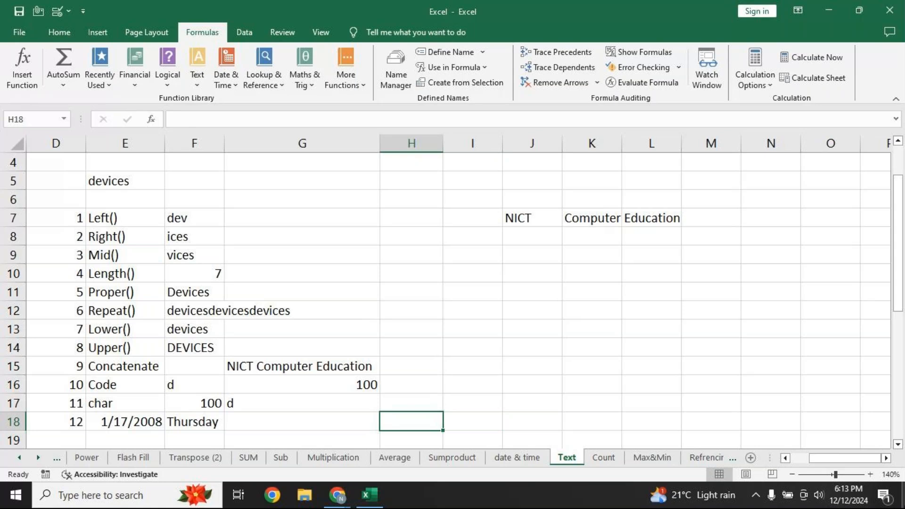
pyautogui.write('=da')
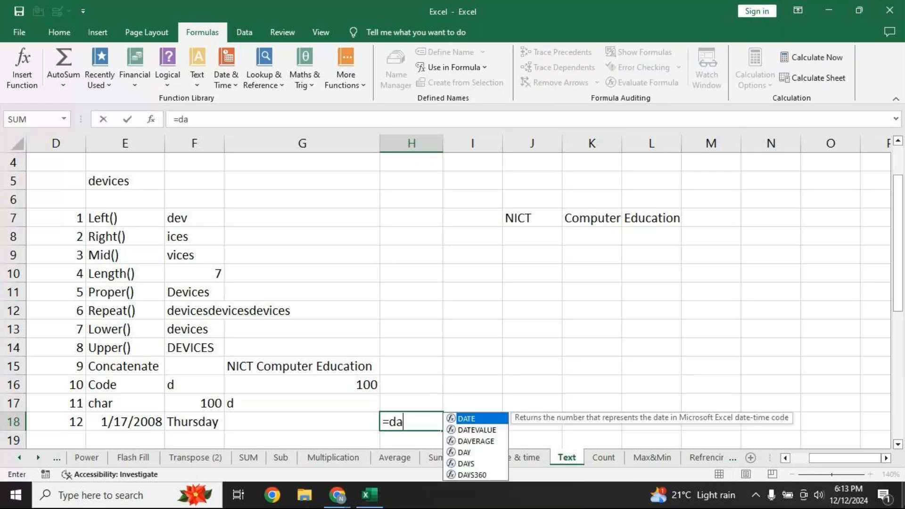
pyautogui.write('te')
pyautogui.press('Tab')
pyautogui.write('2')
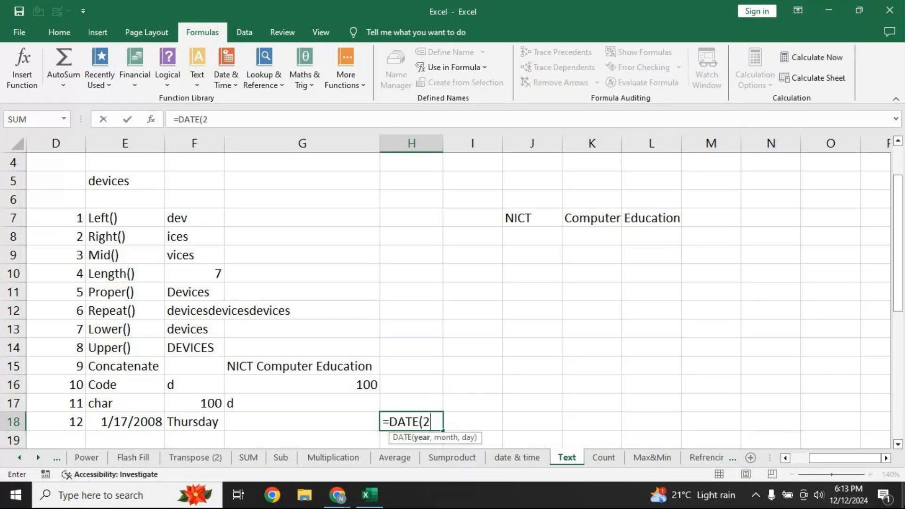
pyautogui.write('008,')
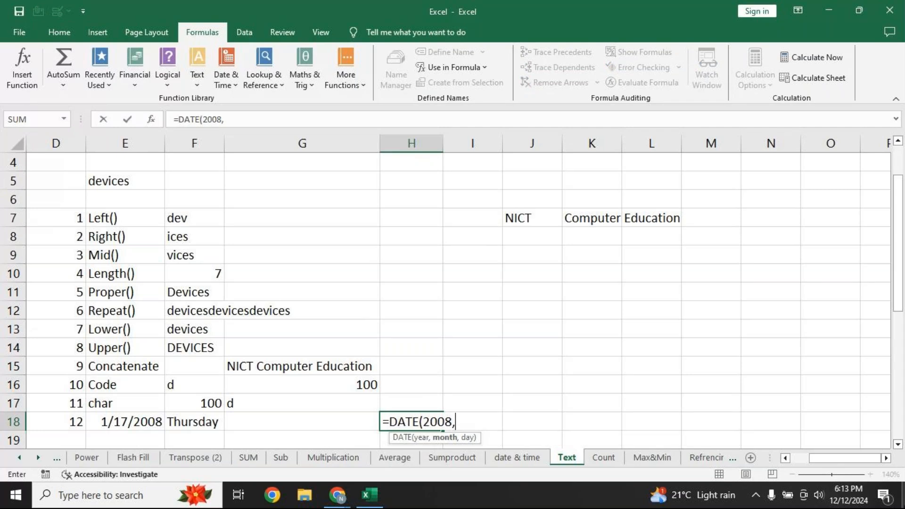
pyautogui.write('1,17')
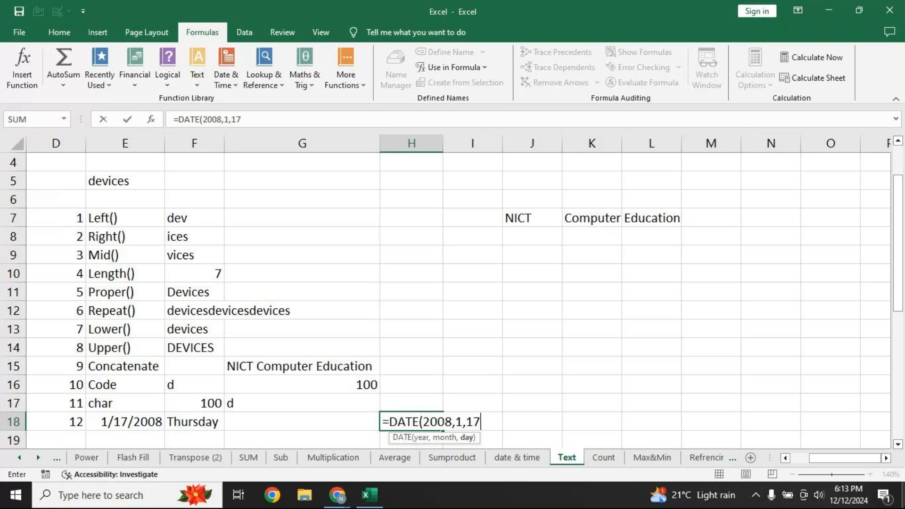
pyautogui.write(')')
pyautogui.press('Return')
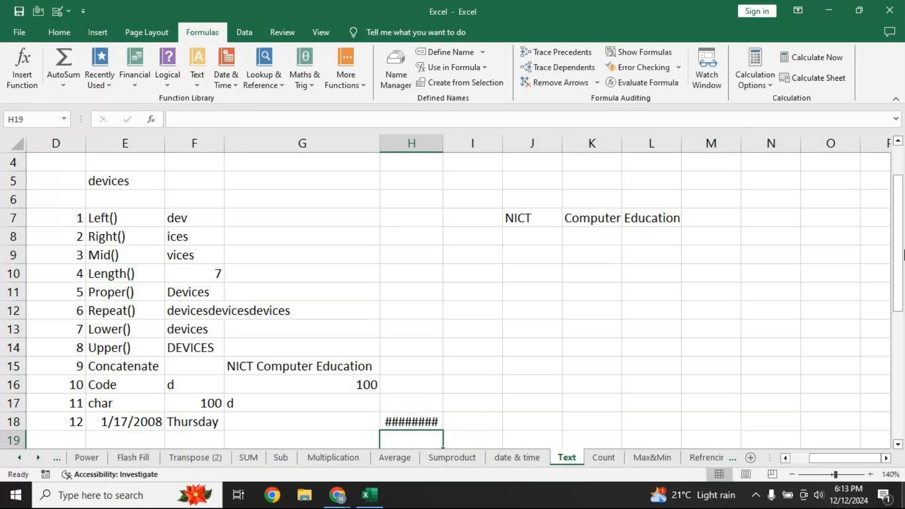
pyautogui.doubleClick(442, 146)
pyautogui.click(511, 421)
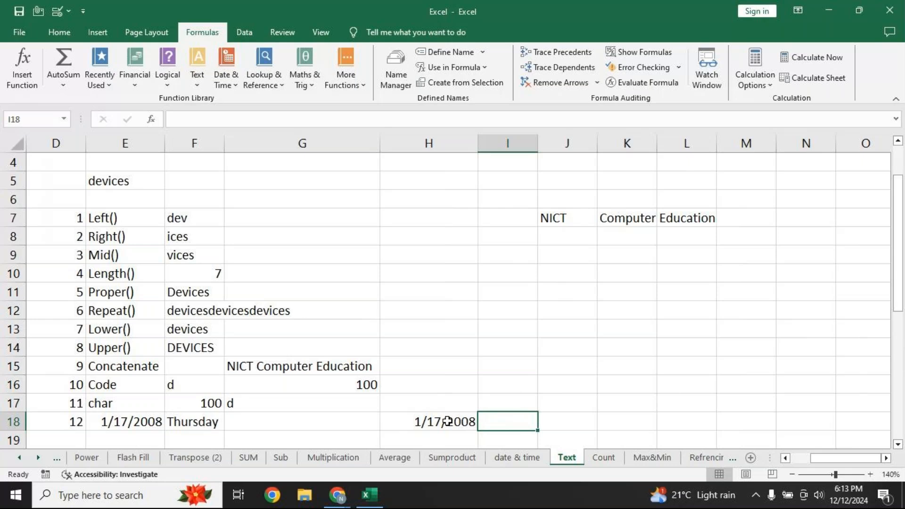
# Enter =TEXT(H18,"dddd") in I18 so it shows Thursday
pyautogui.write('=text')
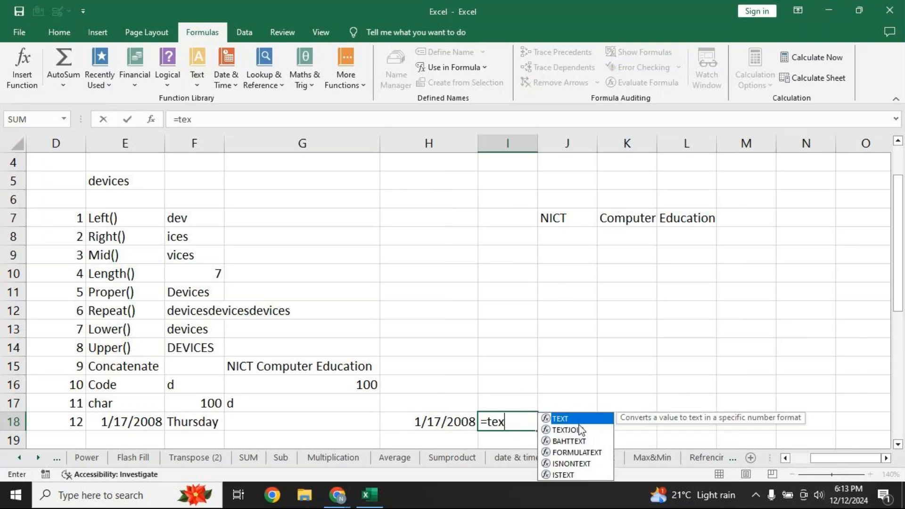
pyautogui.press('Tab')
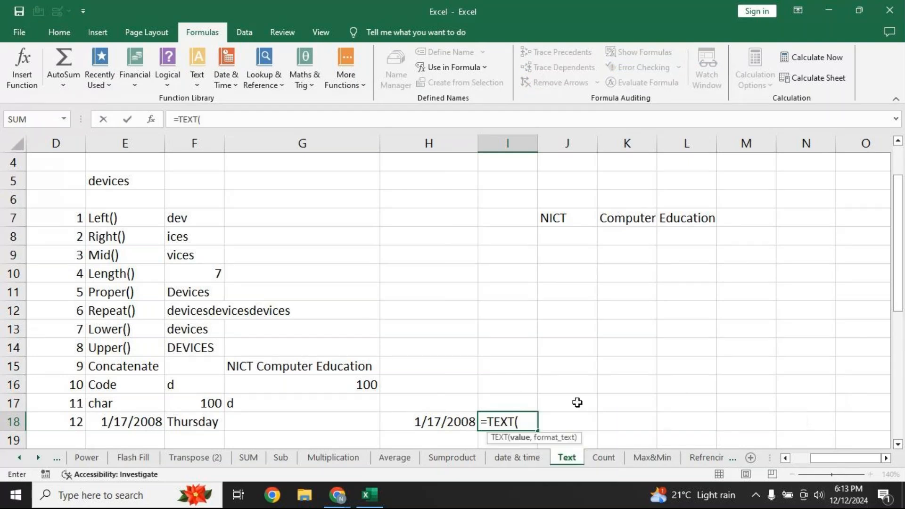
pyautogui.click(452, 424)
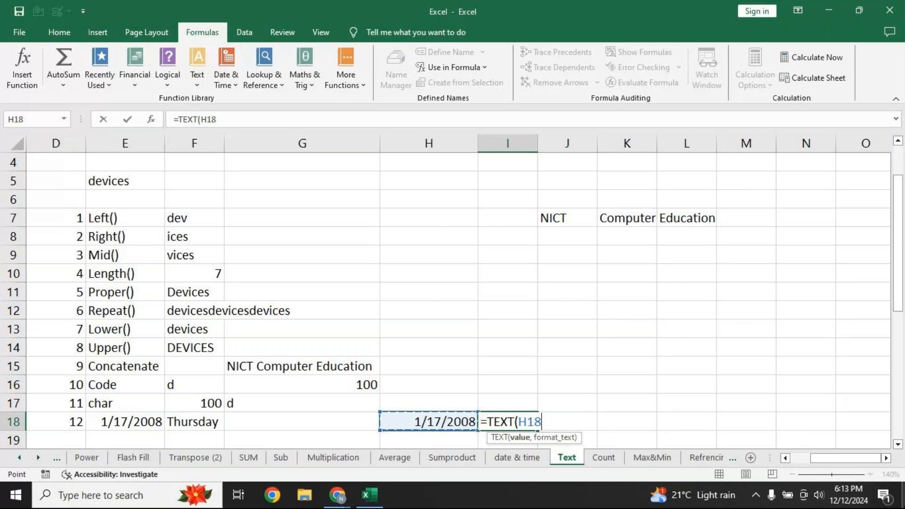
pyautogui.write(',"')
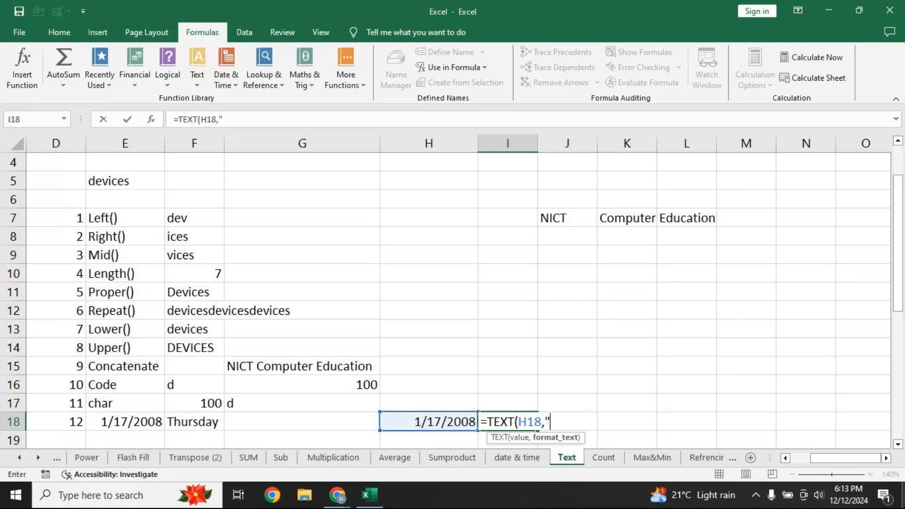
pyautogui.write('dddd"')
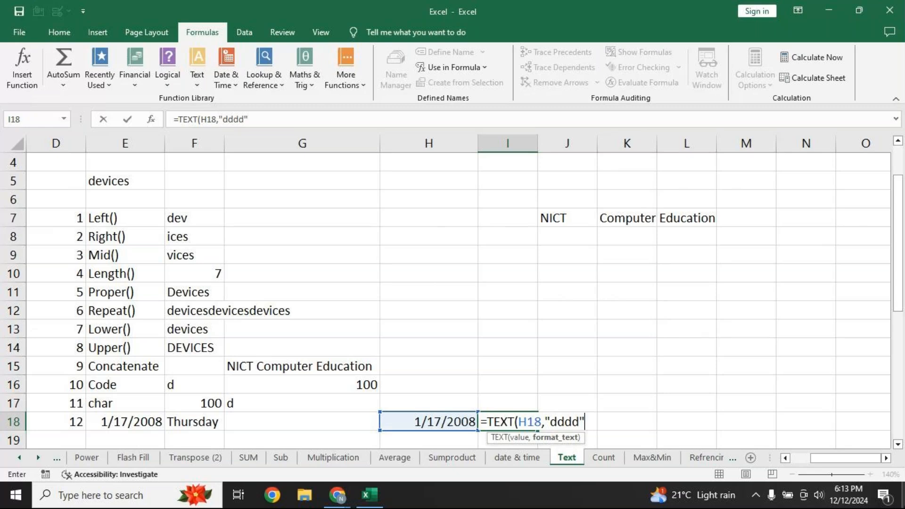
pyautogui.write(')')
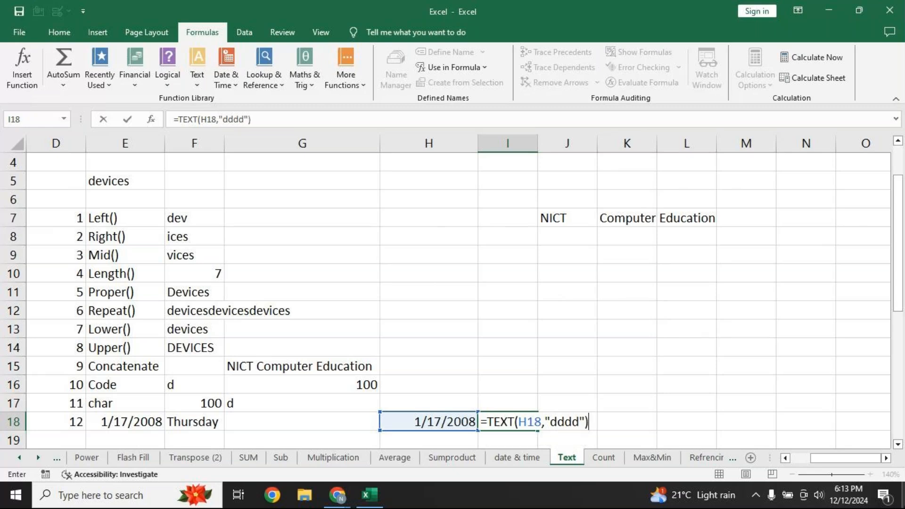
pyautogui.press('Return')
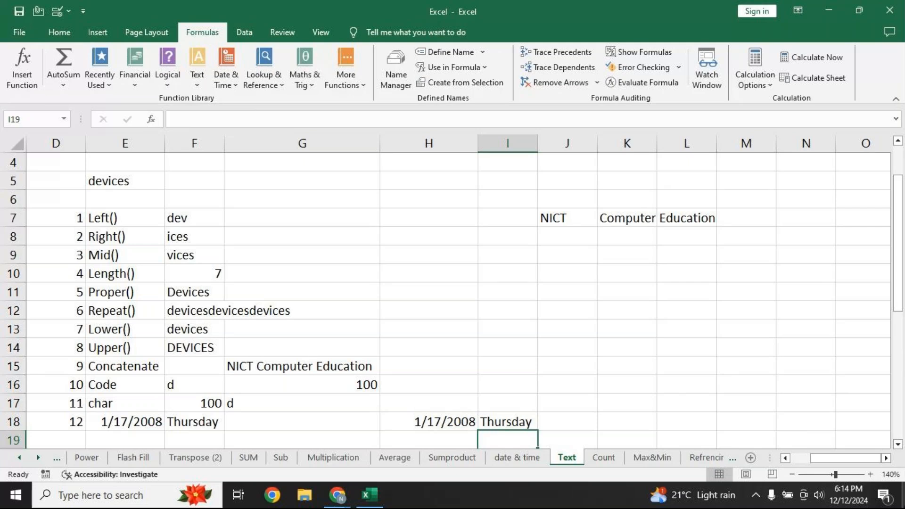
# Copy G15's CONCATENATE formula text from the formula bar
pyautogui.click(350, 370)
pyautogui.click(327, 117)
pyautogui.moveTo(327, 116); pyautogui.dragTo(74, 134)
pyautogui.hotkey('ctrl', 'c')
pyautogui.press('Return')
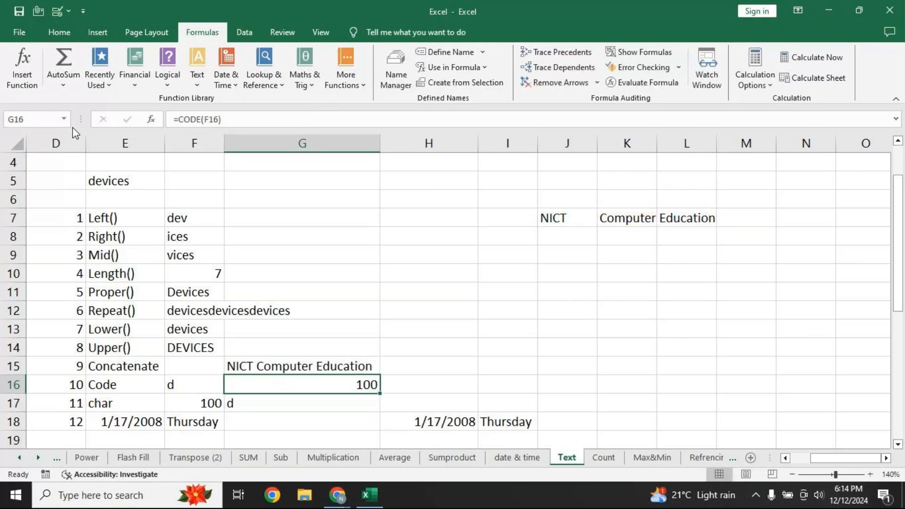
pyautogui.click(419, 366)
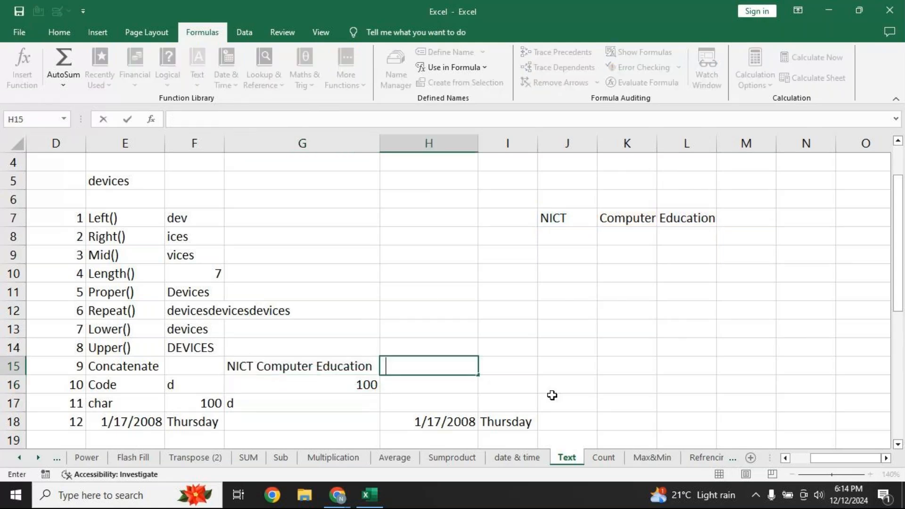
# Paste the CONCATENATE formula text into H15 and G16's CODE formula text into H16
pyautogui.hotkey('ctrl', 'v')
pyautogui.click(306, 382)
pyautogui.moveTo(266, 114); pyautogui.dragTo(134, 106)
pyautogui.hotkey('ctrl', 'c')
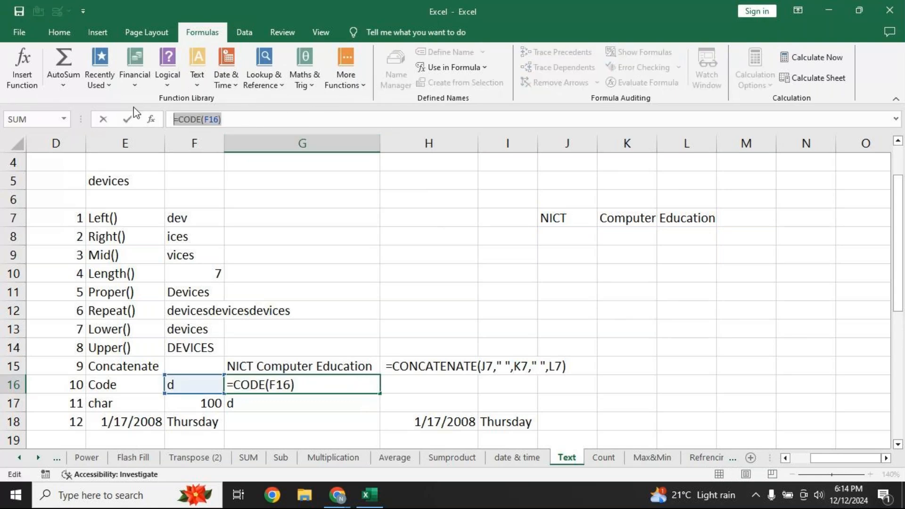
pyautogui.press('Return')
pyautogui.click(425, 383)
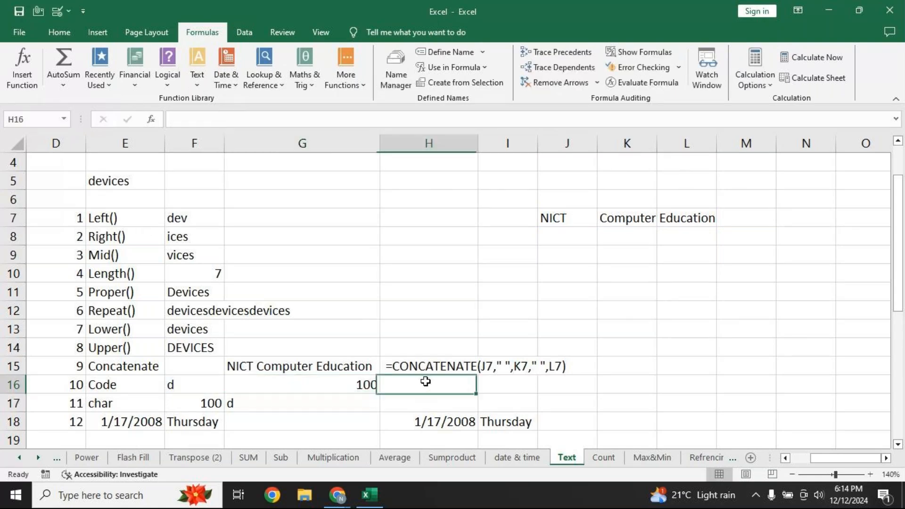
pyautogui.hotkey('ctrl', 'v')
# Copy G17's CHAR formula text into H17
pyautogui.click(324, 400)
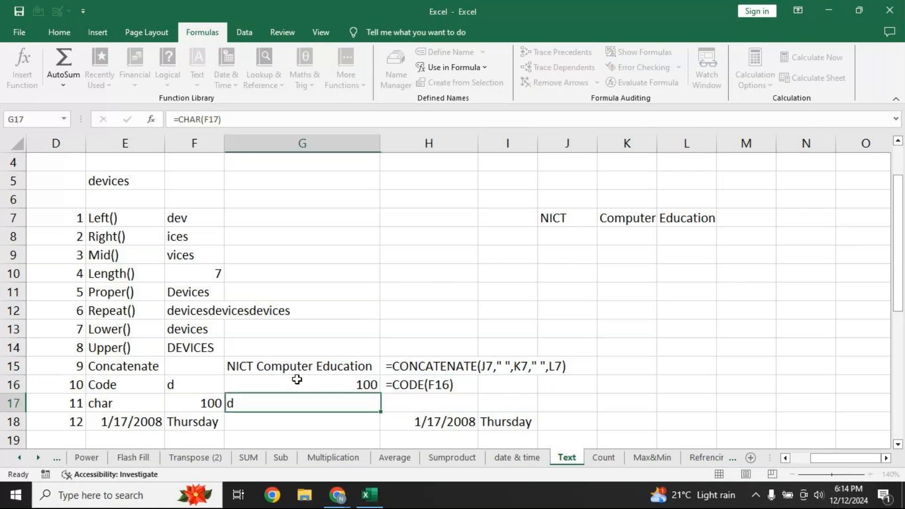
pyautogui.moveTo(239, 120); pyautogui.dragTo(75, 113)
pyautogui.hotkey('ctrl', 'c')
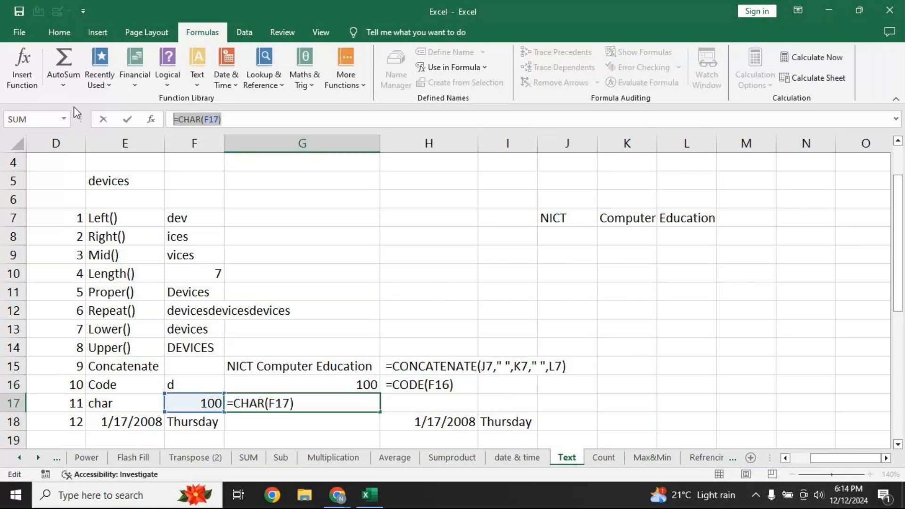
pyautogui.press('Return')
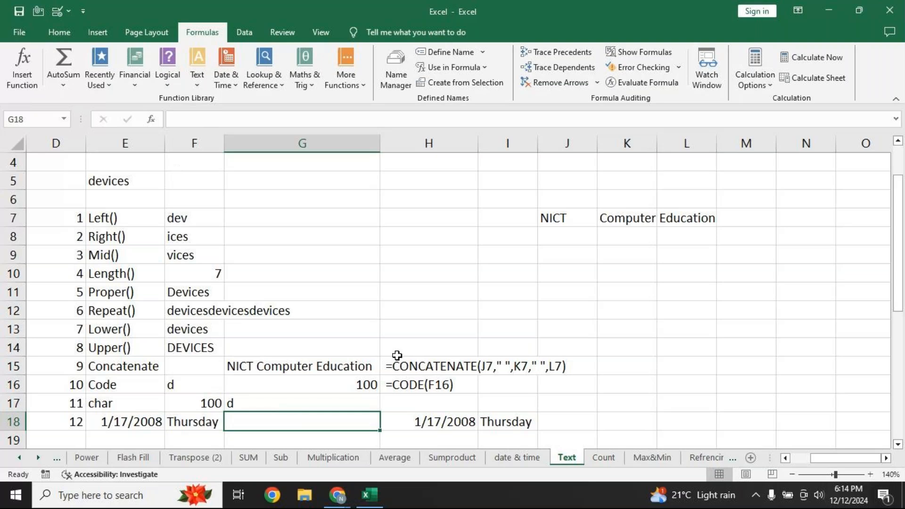
pyautogui.doubleClick(415, 403)
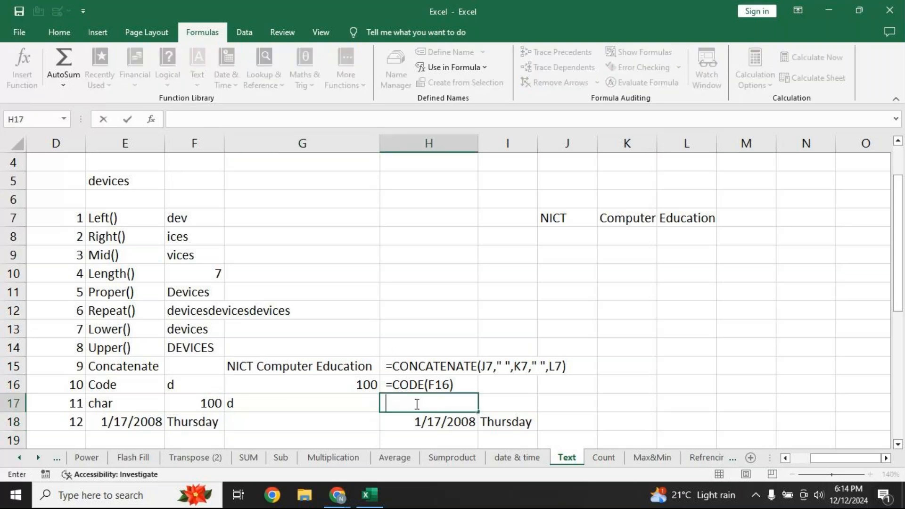
pyautogui.hotkey('ctrl', 'v')
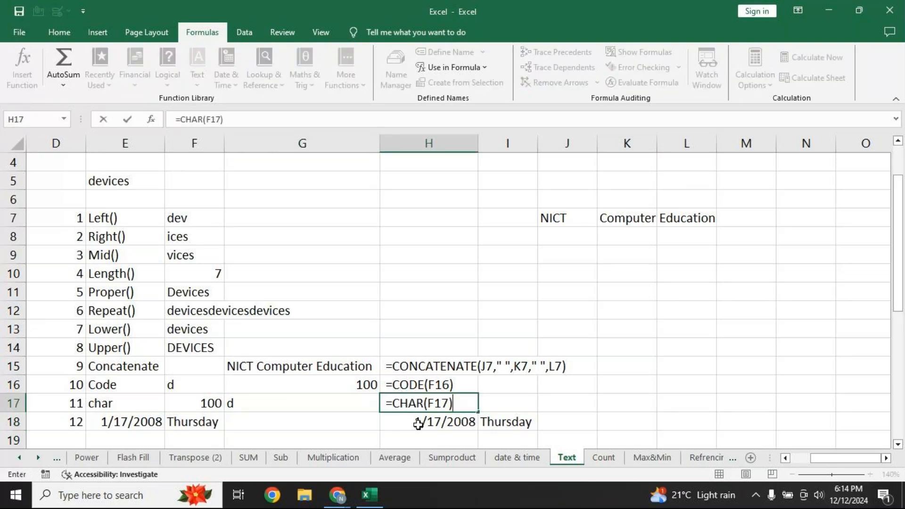
# Copy I18's =TEXT(H18,"dddd") formula text into J18
pyautogui.click(518, 424)
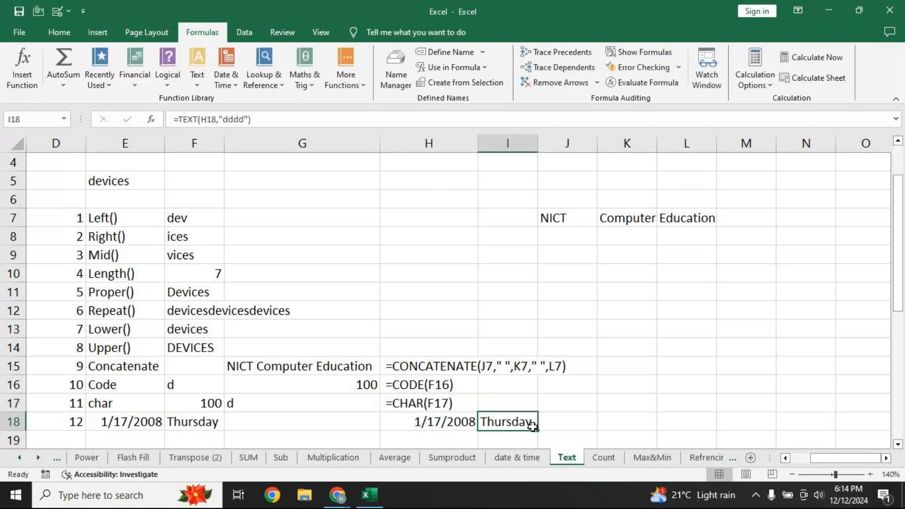
pyautogui.moveTo(283, 120); pyautogui.dragTo(96, 100)
pyautogui.hotkey('ctrl', 'c')
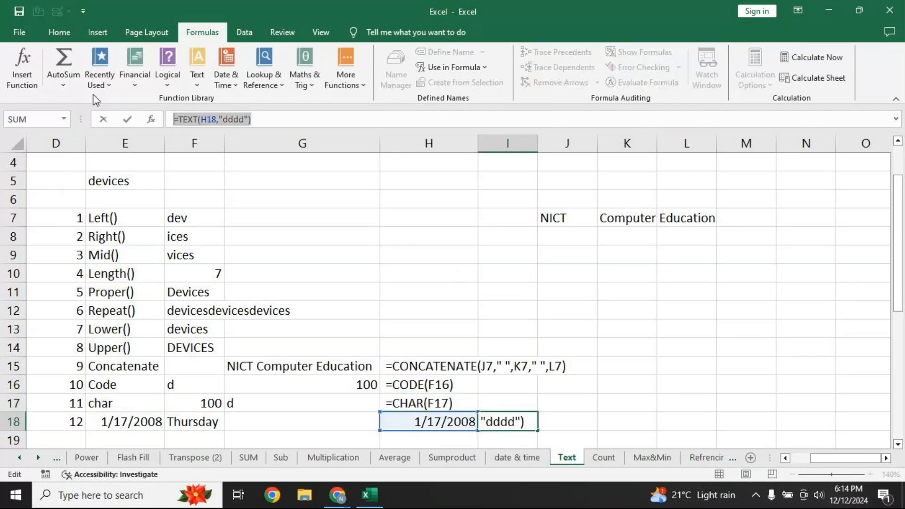
pyautogui.press('Return')
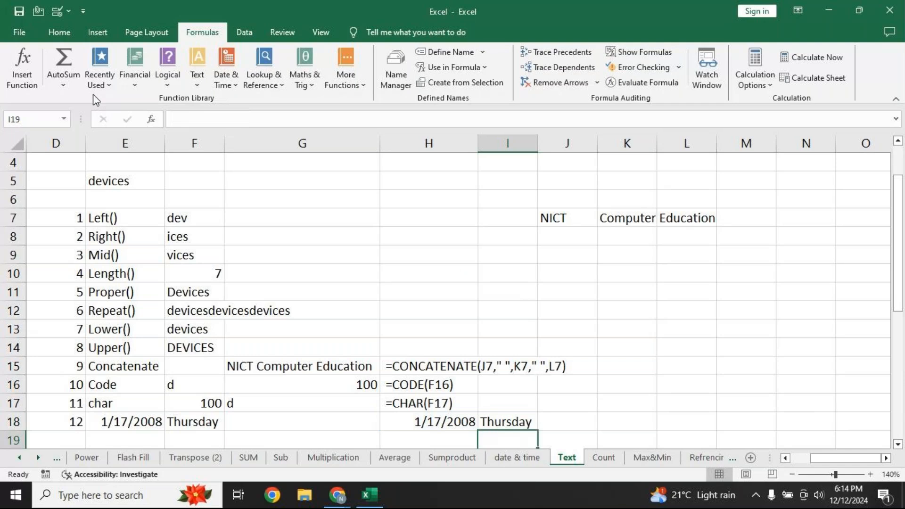
pyautogui.click(566, 421)
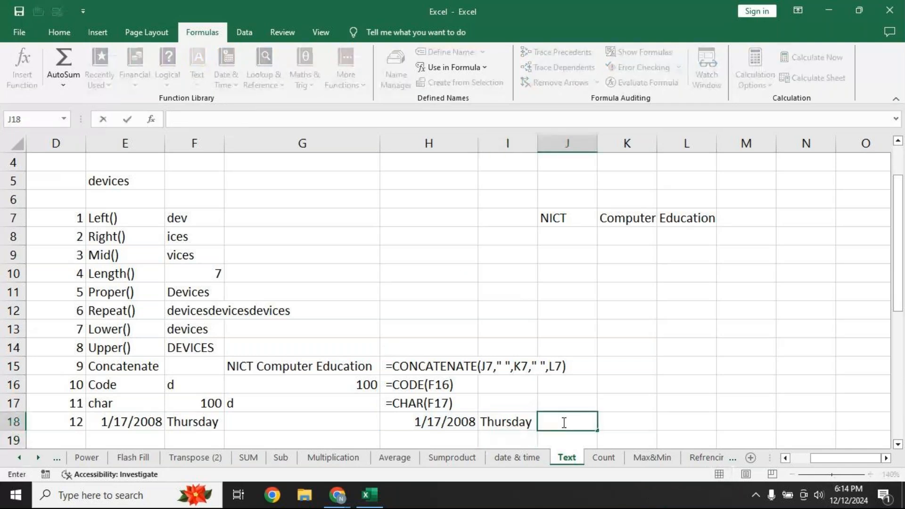
pyautogui.hotkey('ctrl', 'v')
pyautogui.click(433, 369)
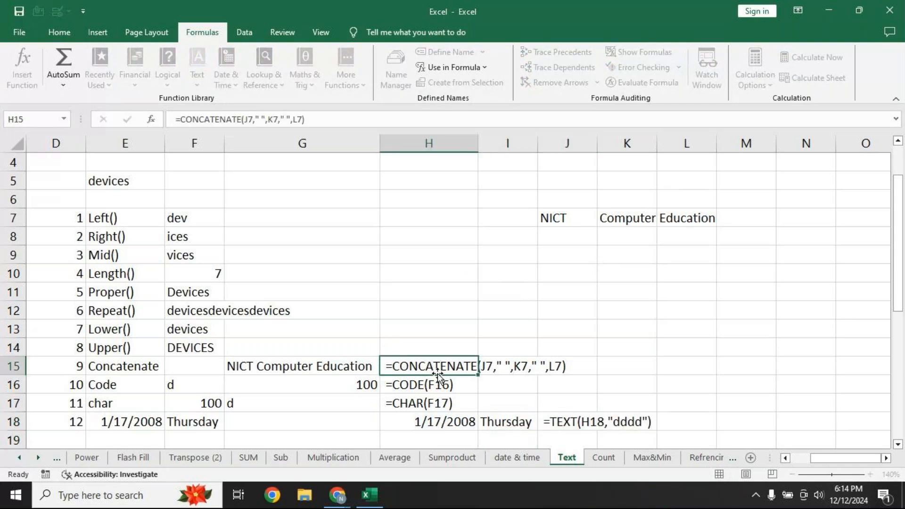
# Autofit column H to the formula text and fill H15 orange
pyautogui.doubleClick(480, 144)
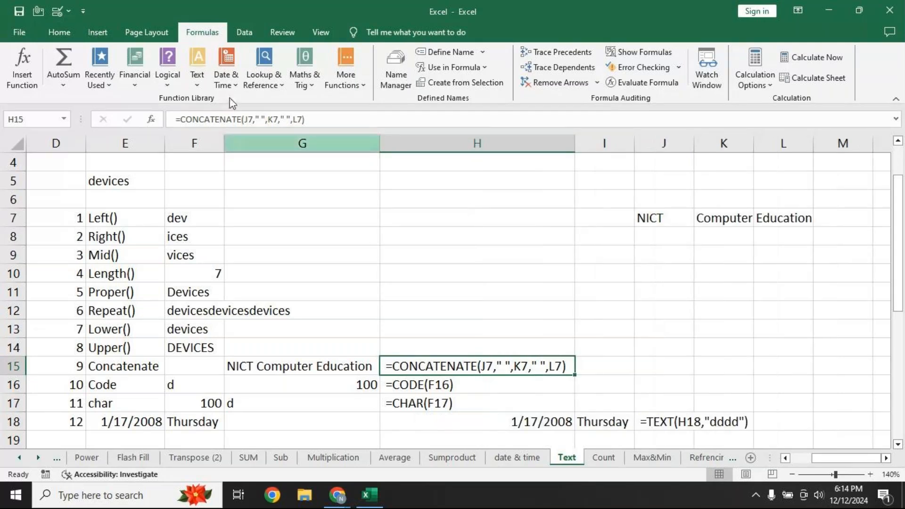
pyautogui.click(59, 32)
pyautogui.click(181, 78)
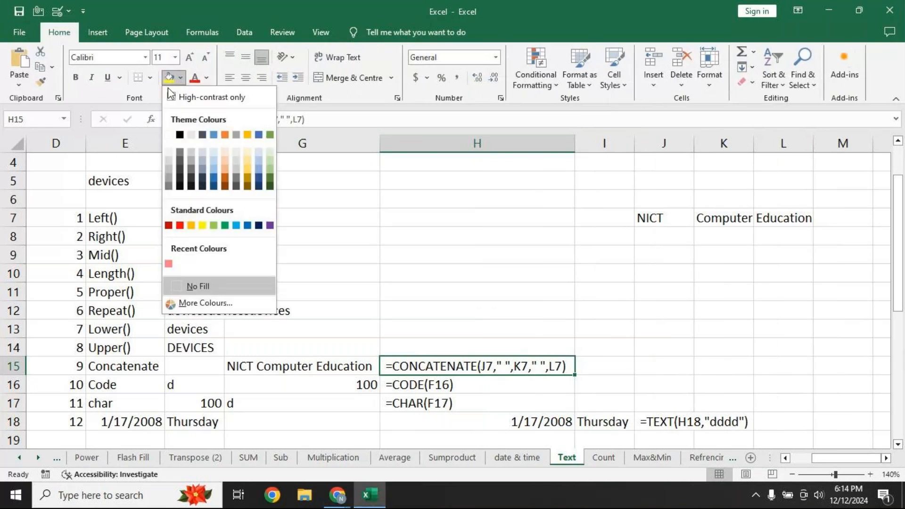
pyautogui.click(191, 226)
# Paint H15's orange fill onto H16, H17 and J18, then widen column J
pyautogui.click(40, 81)
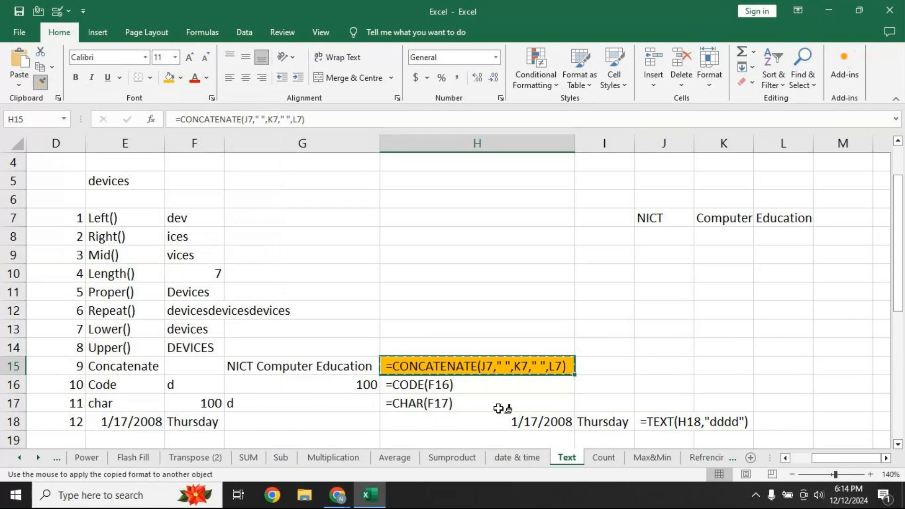
pyautogui.click(486, 389)
pyautogui.click(486, 403)
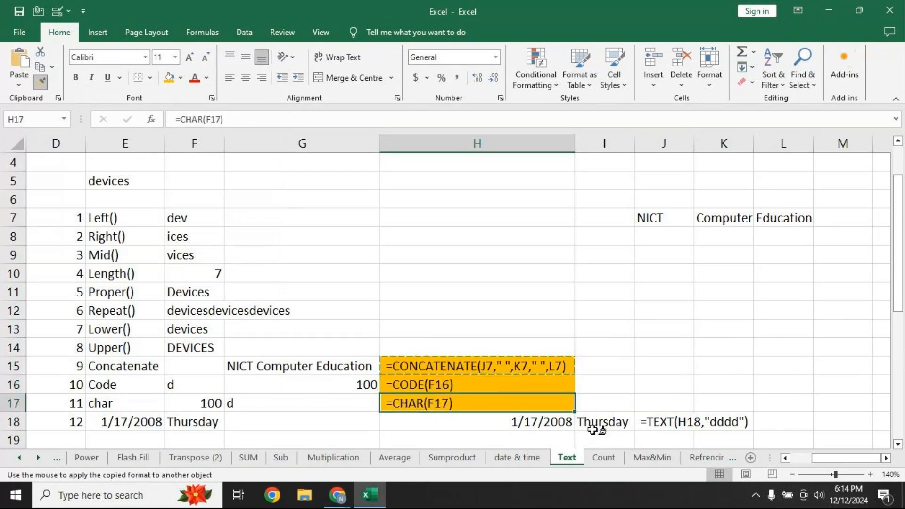
pyautogui.click(665, 422)
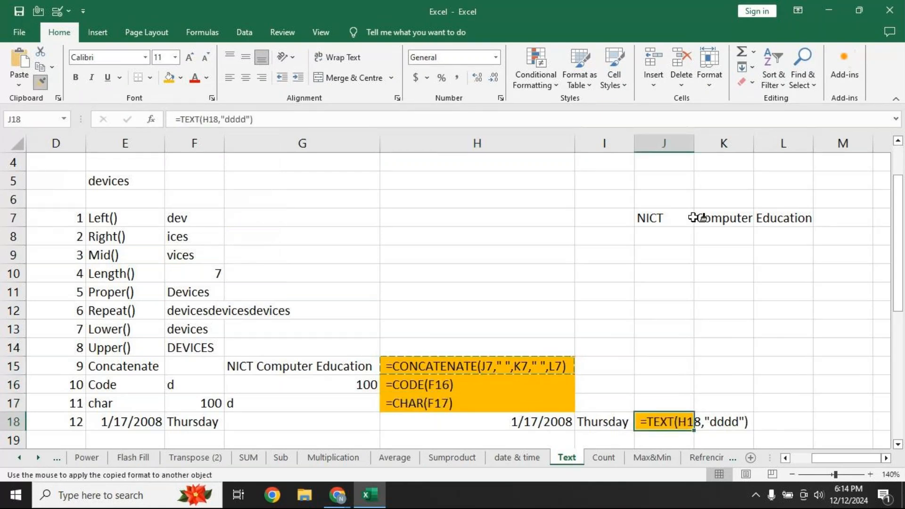
pyautogui.press('Escape')
pyautogui.moveTo(694, 143); pyautogui.dragTo(758, 142)
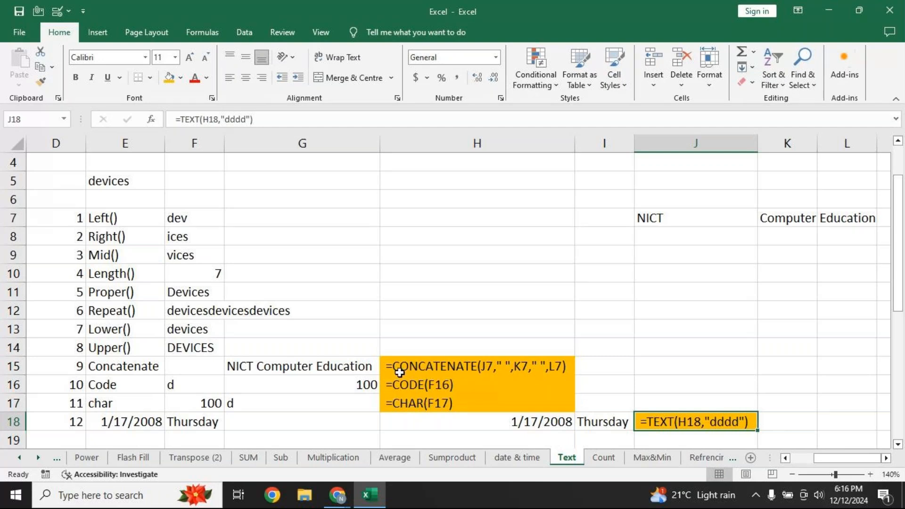
pyautogui.moveTo(307, 369); pyautogui.dragTo(307, 398)
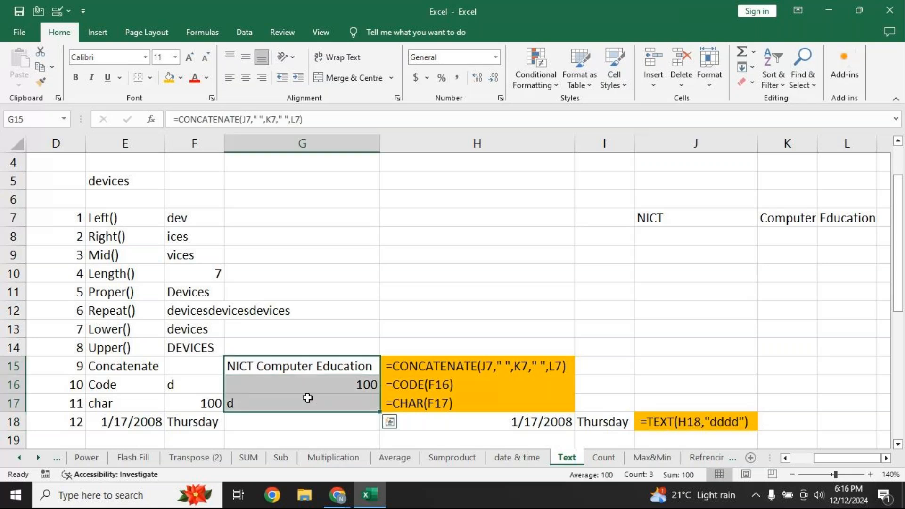
# Clear the results in G15:G17
pyautogui.press('Delete')
pyautogui.click(295, 368)
pyautogui.click(295, 368)
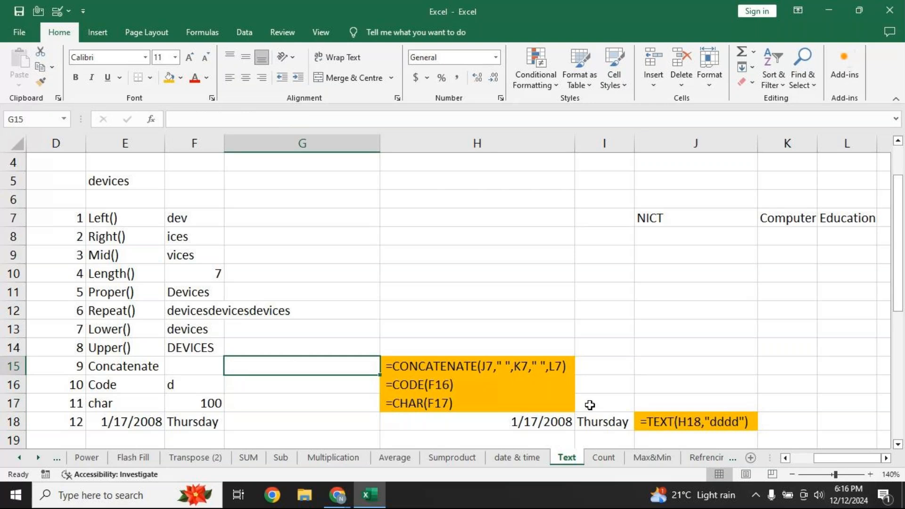
# Enter =CONCATENATE(J7," ",K7," ",L7) in G15 to show NICT Computer Education
pyautogui.write('=con')
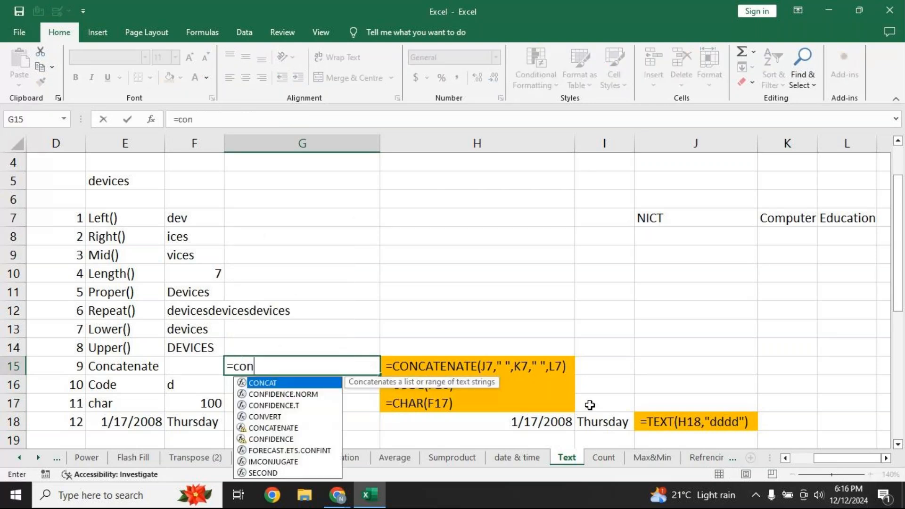
pyautogui.write('cate')
pyautogui.press('Tab')
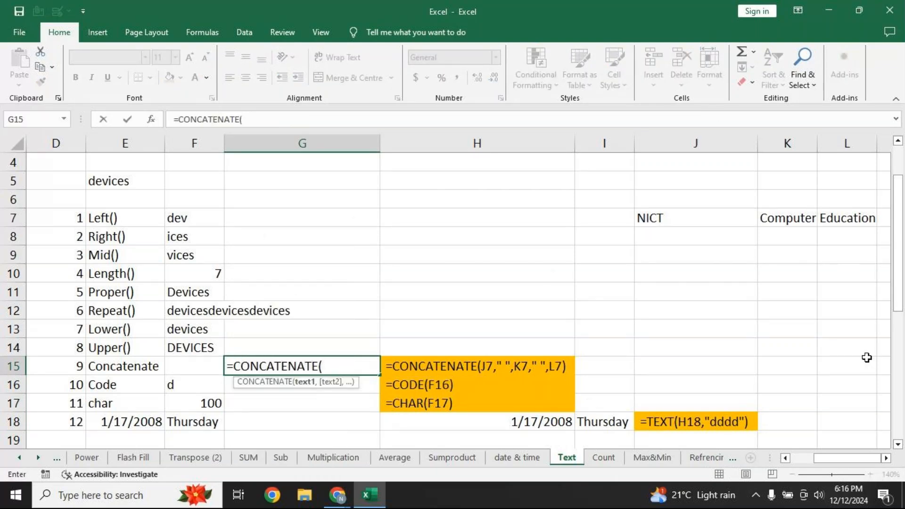
pyautogui.click(886, 459)
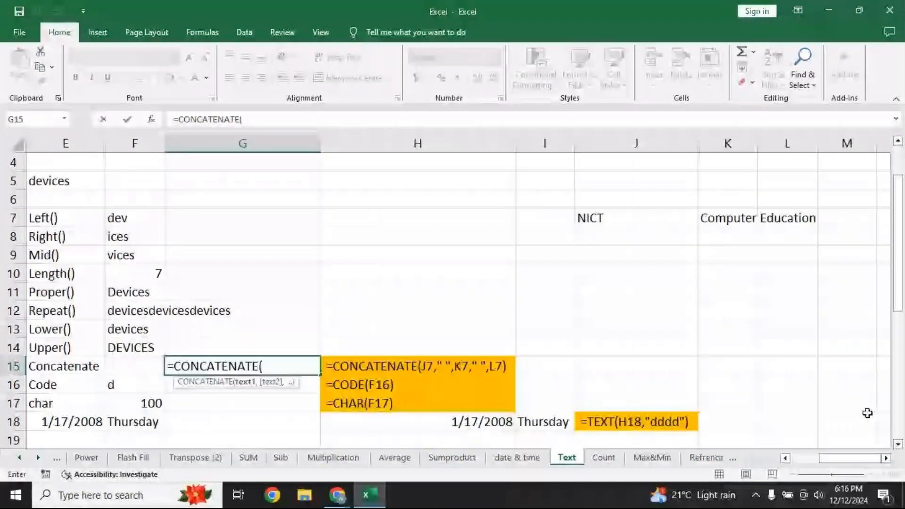
pyautogui.click(611, 210)
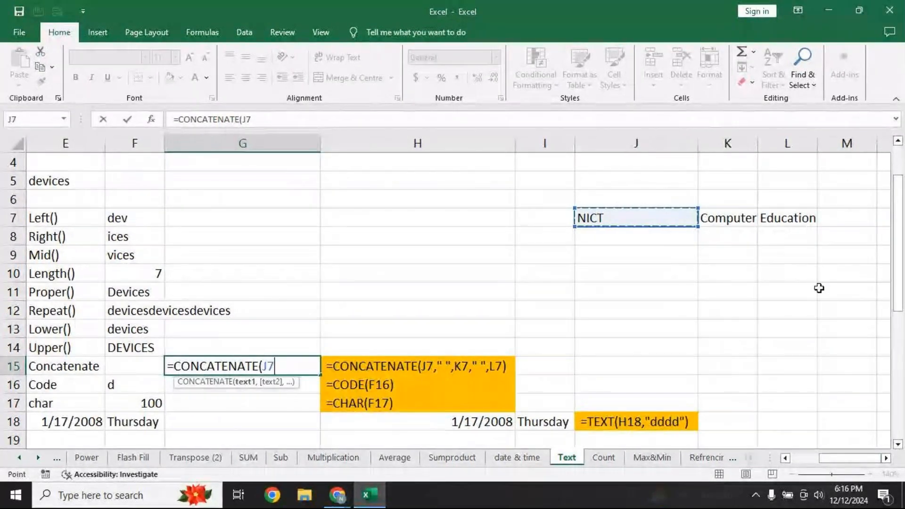
pyautogui.write(',')
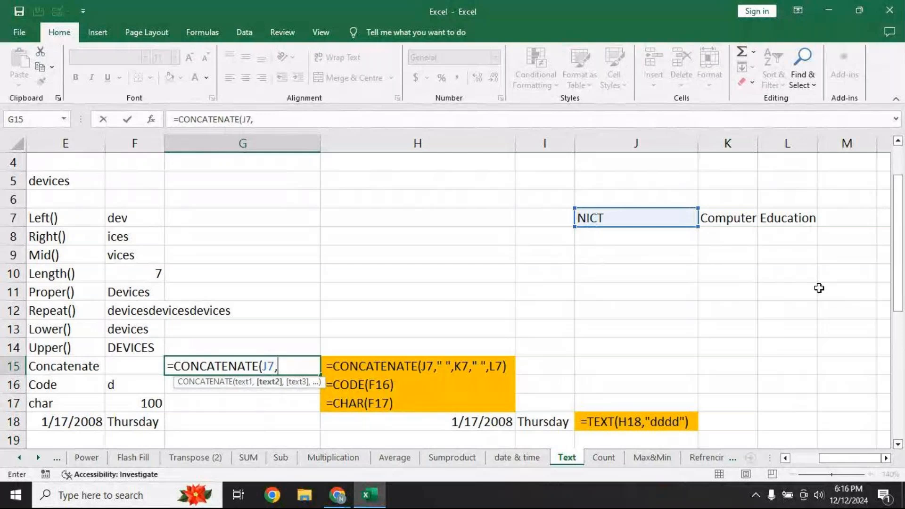
pyautogui.write('" ",')
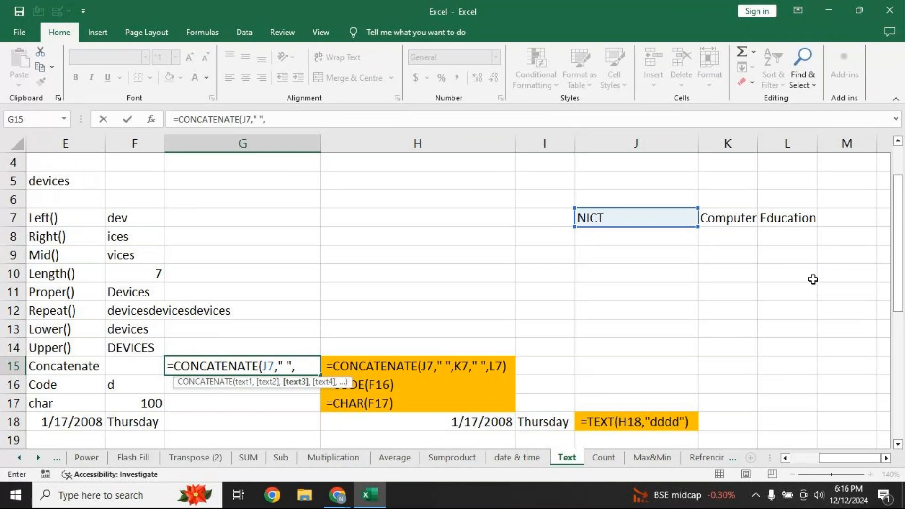
pyautogui.click(719, 217)
pyautogui.write(',"')
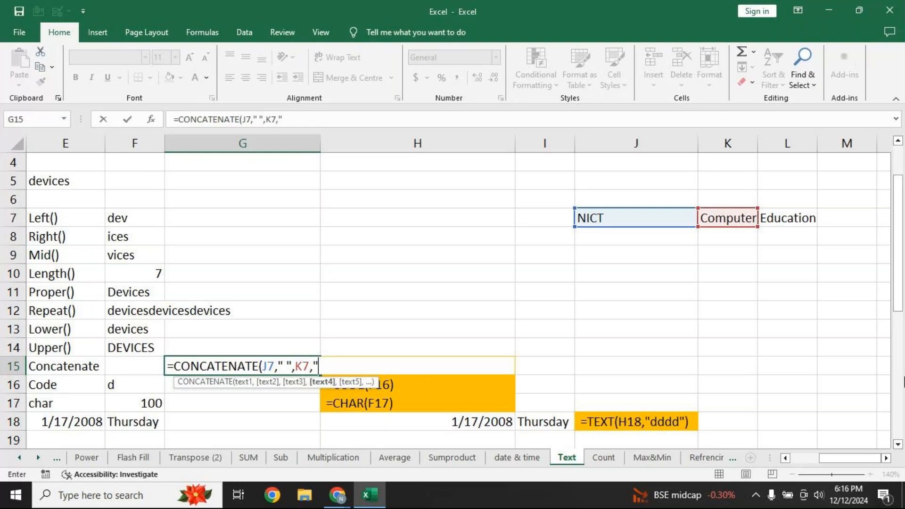
pyautogui.write(' ",')
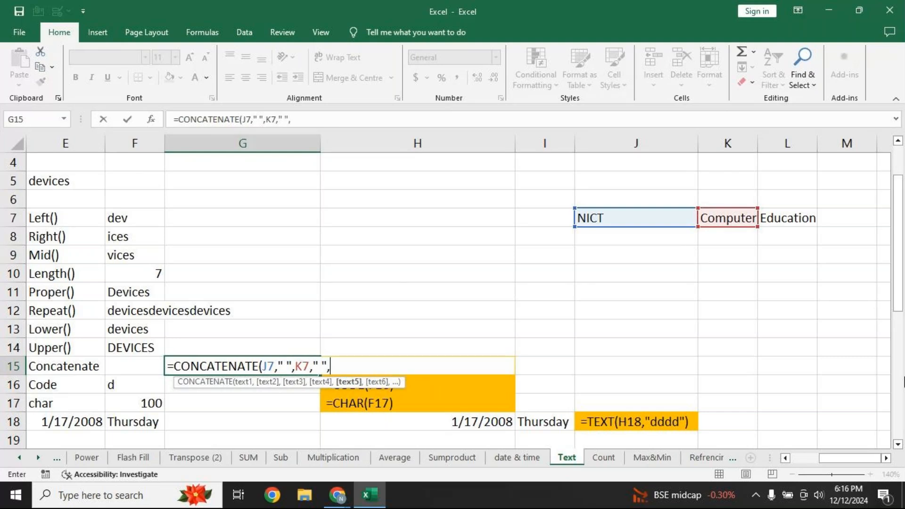
pyautogui.click(781, 213)
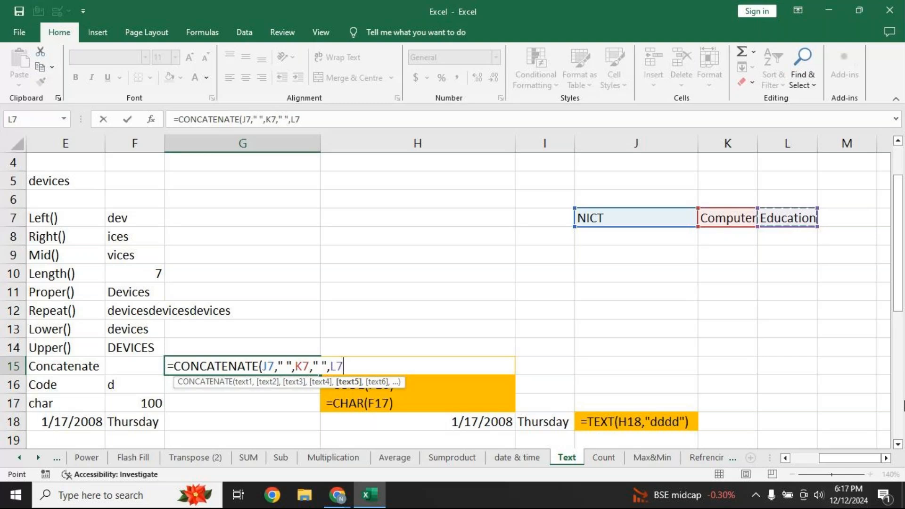
pyautogui.write(')')
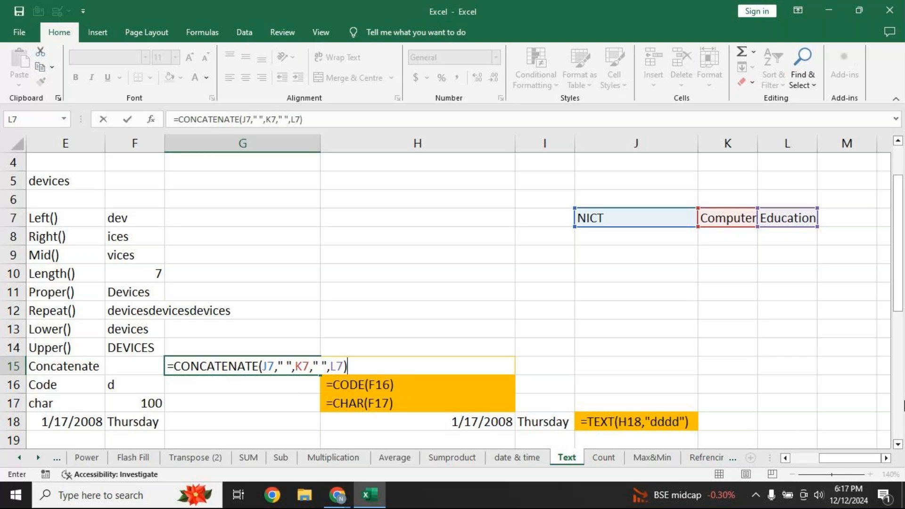
pyautogui.press('Return')
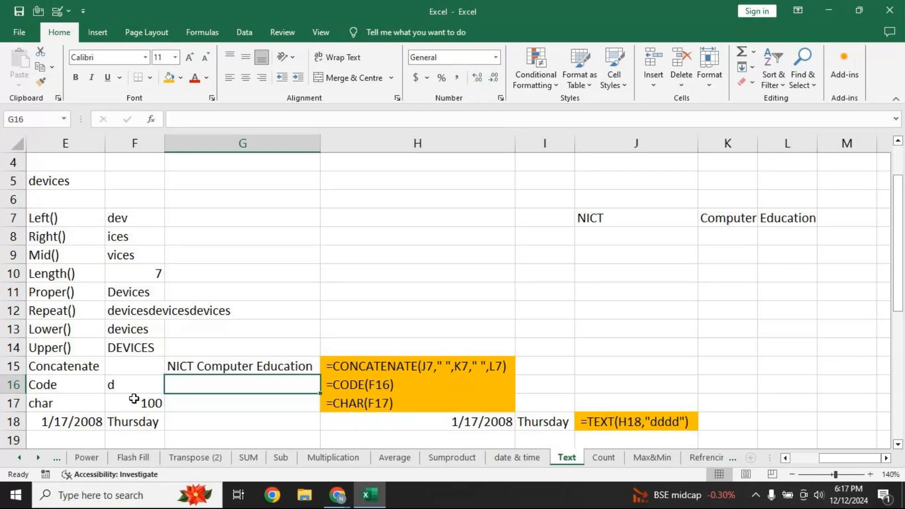
# Enter =CODE(F16) in G16 to return the character code of F16's letter
pyautogui.click(126, 384)
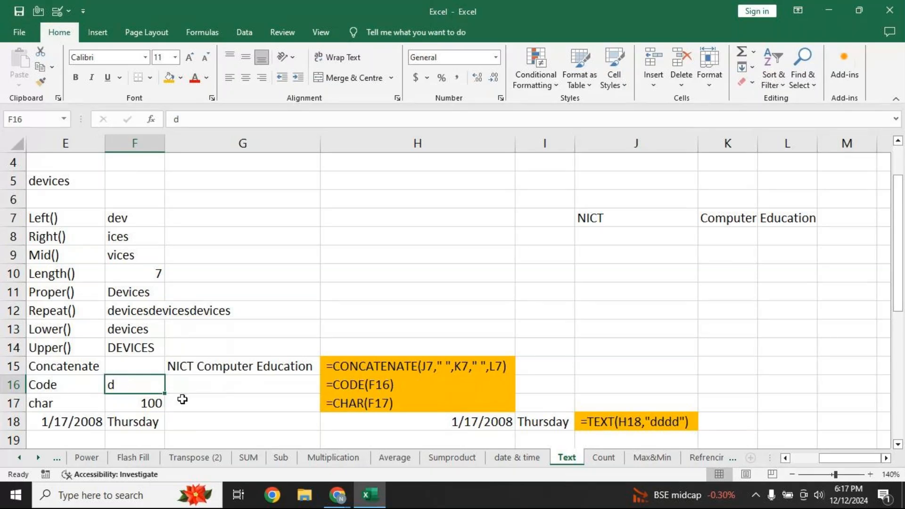
pyautogui.click(200, 383)
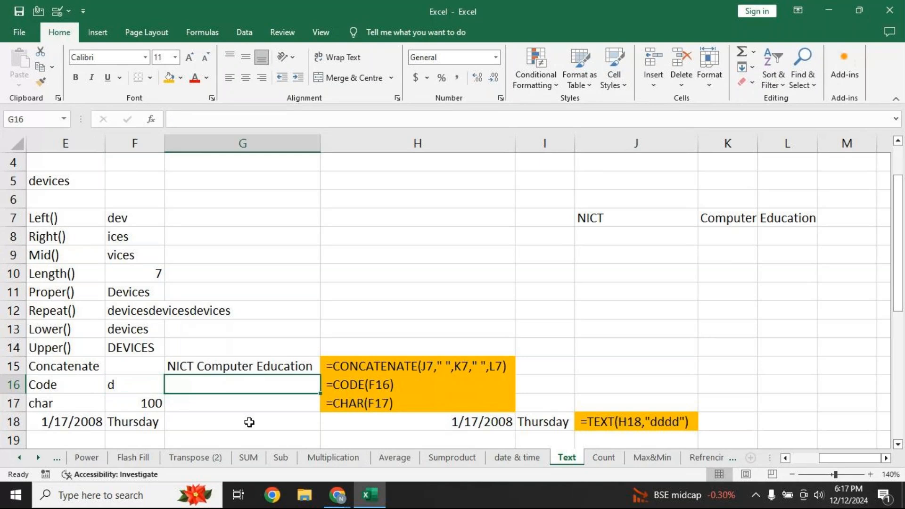
pyautogui.write('=c')
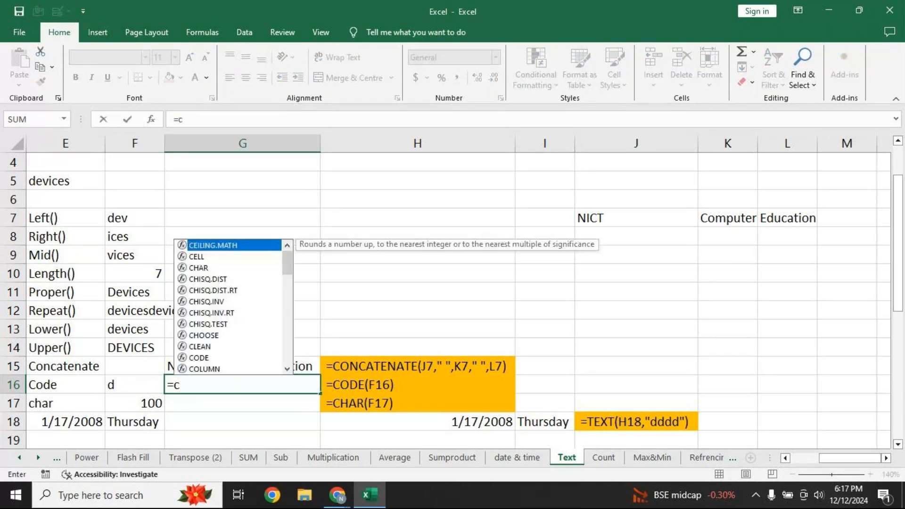
pyautogui.write('ode(')
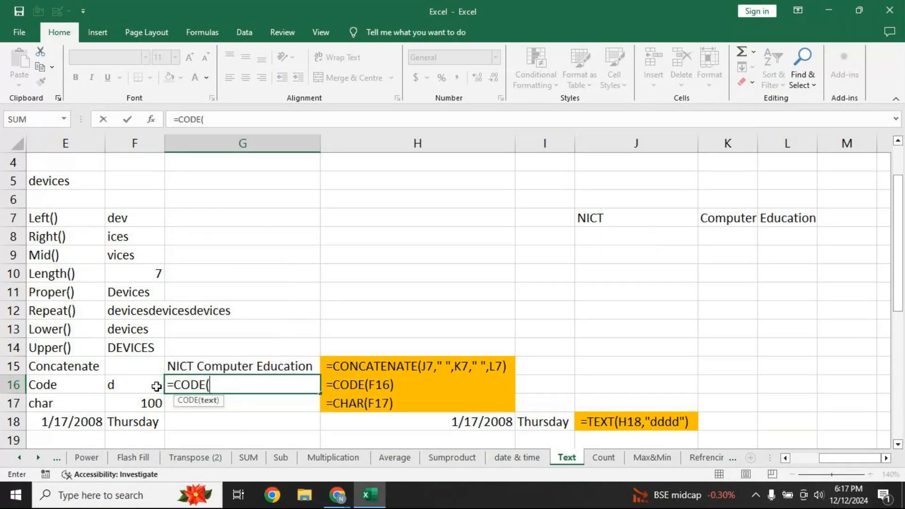
pyautogui.click(152, 384)
pyautogui.moveTo(702, 500)
pyautogui.write(')')
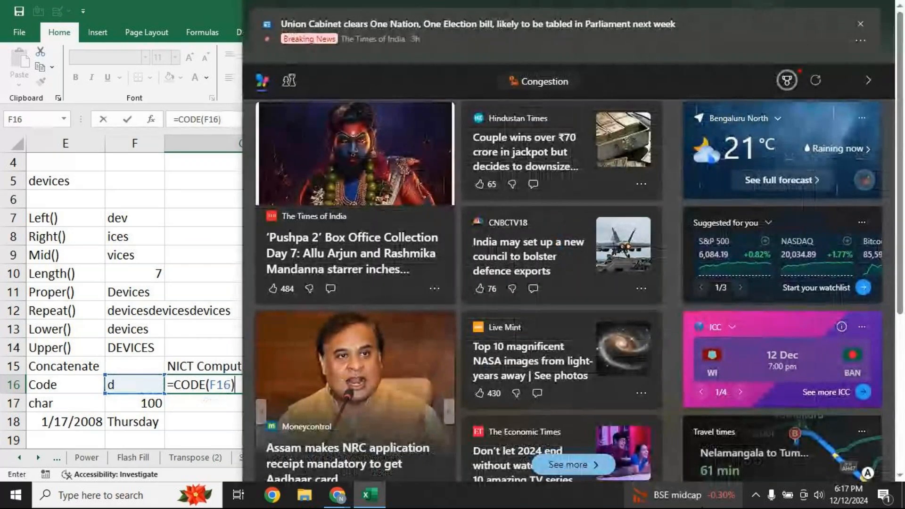
pyautogui.press('Escape')
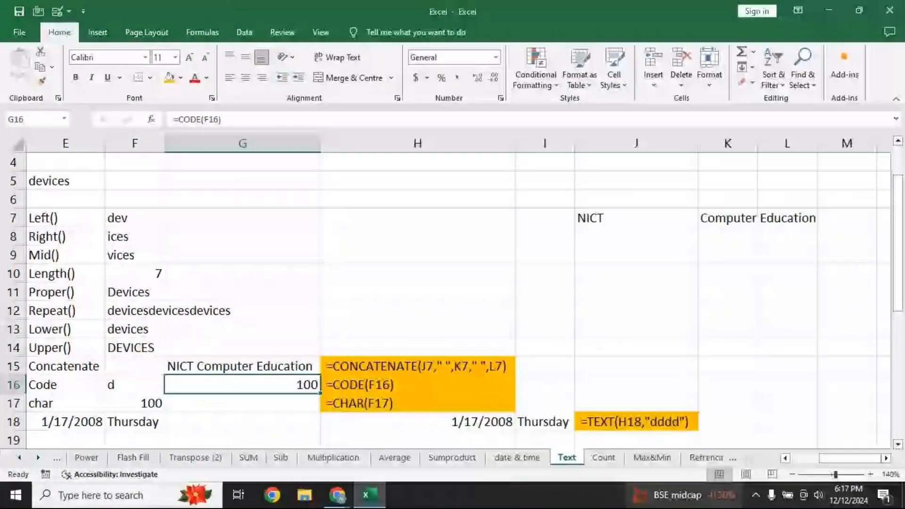
pyautogui.write('=c')
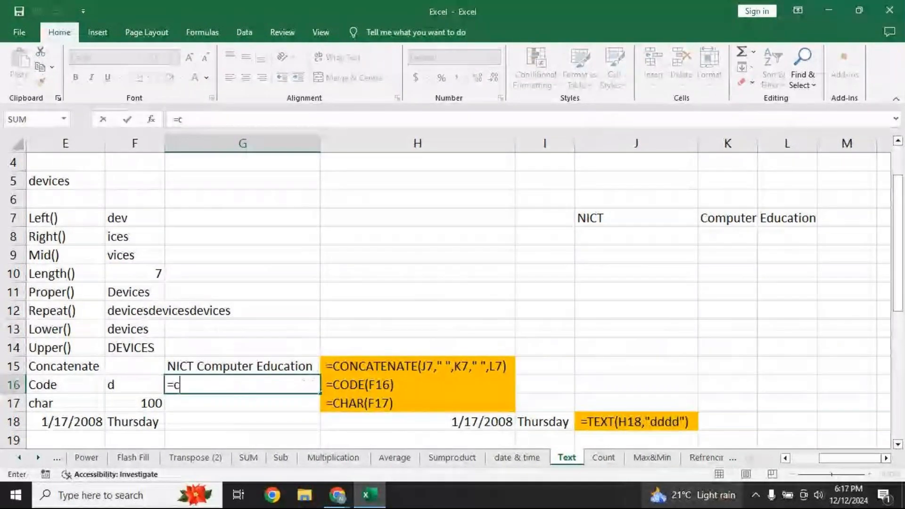
pyautogui.write('ode')
pyautogui.press('Tab')
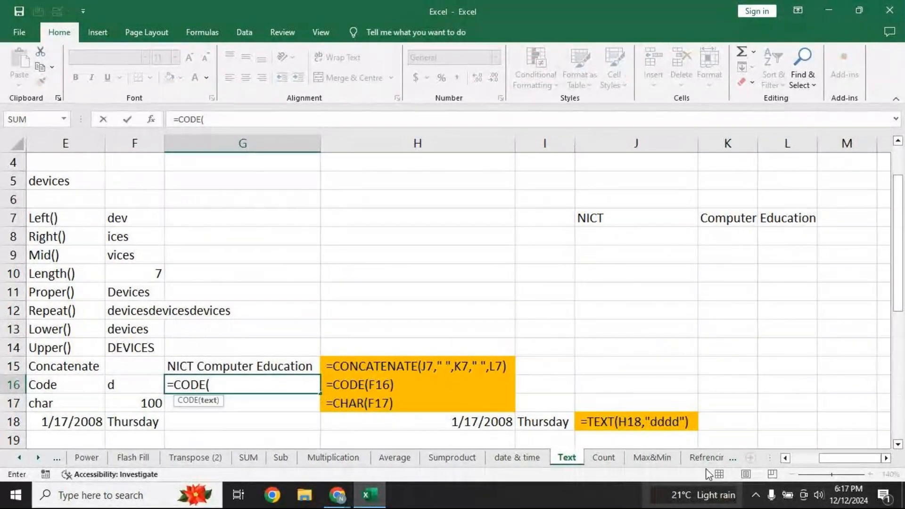
pyautogui.press('Left')
pyautogui.write(')')
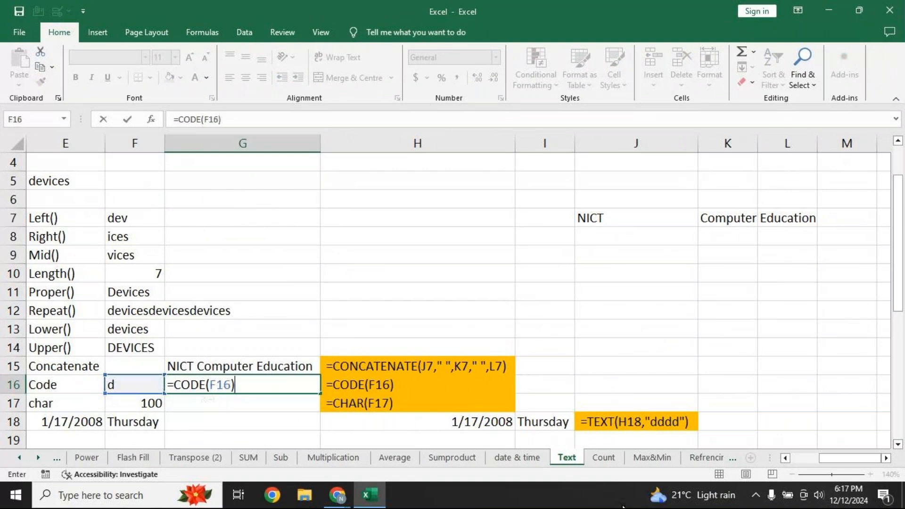
pyautogui.press('Return')
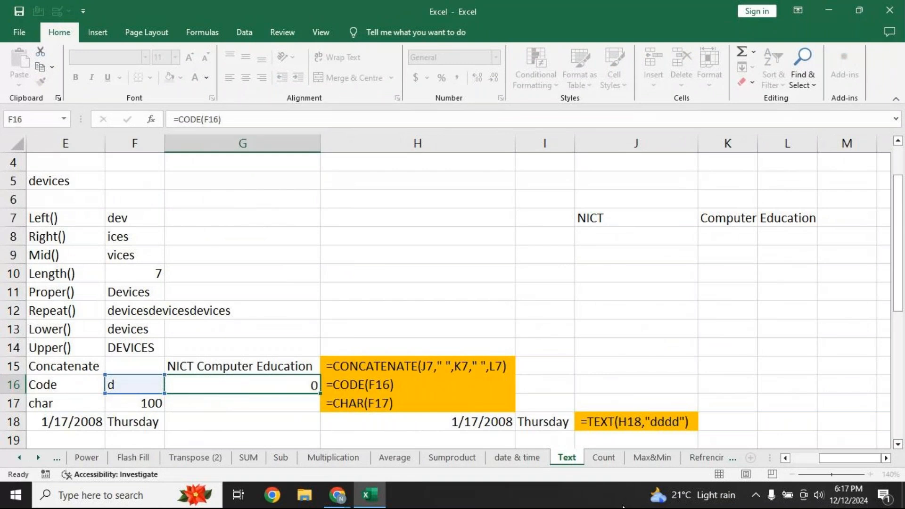
# Retype F16 as D, then m, then M to compare their codes
pyautogui.click(145, 389)
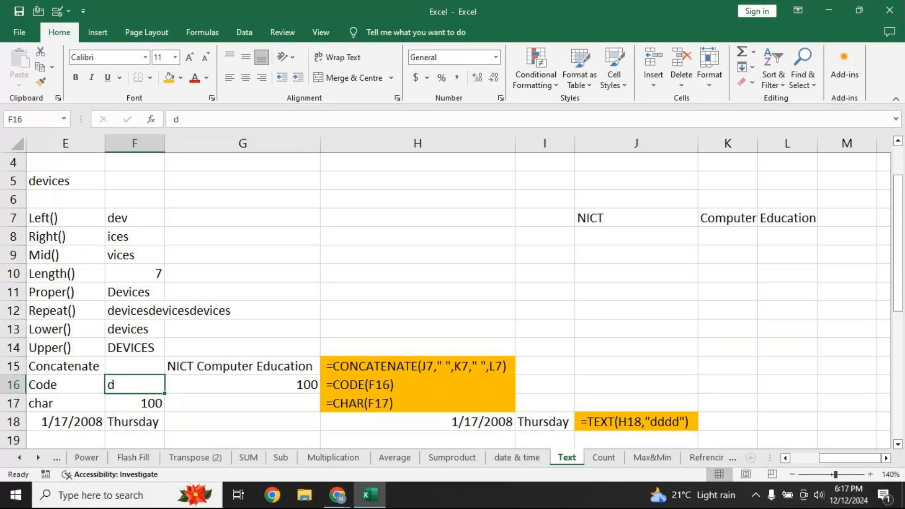
pyautogui.write('D')
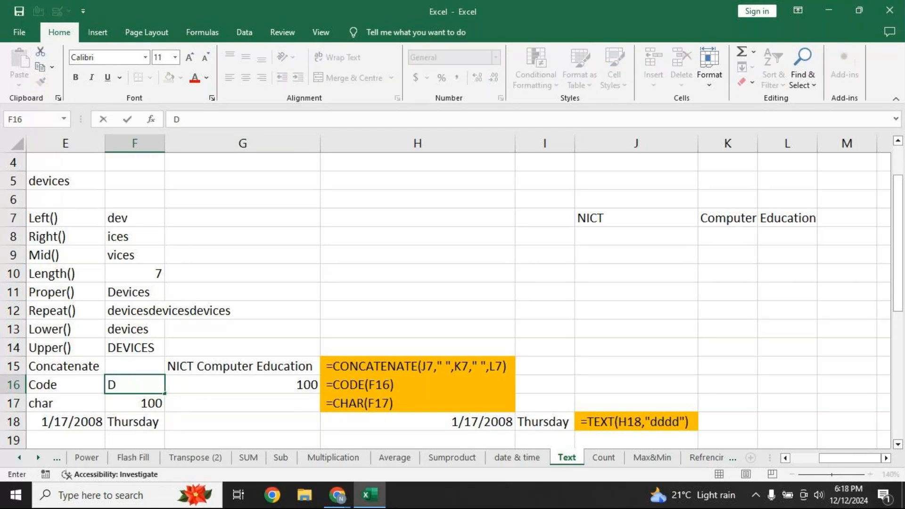
pyautogui.press('Return')
pyautogui.press('Up')
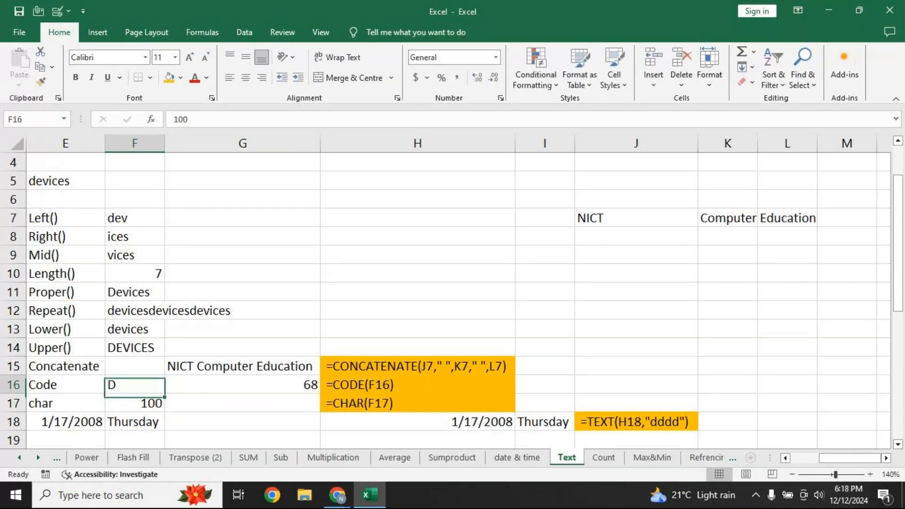
pyautogui.write('m')
pyautogui.press('Return')
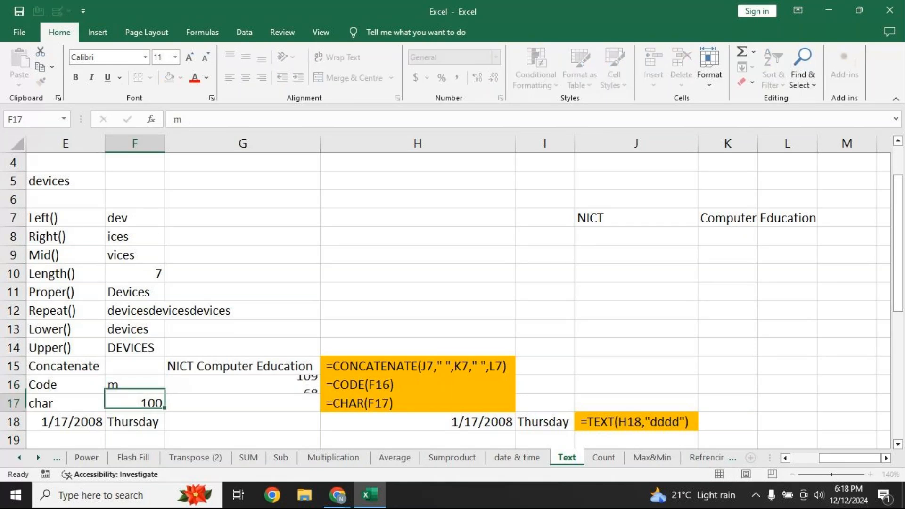
pyautogui.press('Up')
pyautogui.write('m')
pyautogui.press('BackSpace')
pyautogui.write('M')
pyautogui.press('Return')
# Change F16 to ! and then - so G16 shows 45
pyautogui.press('Up')
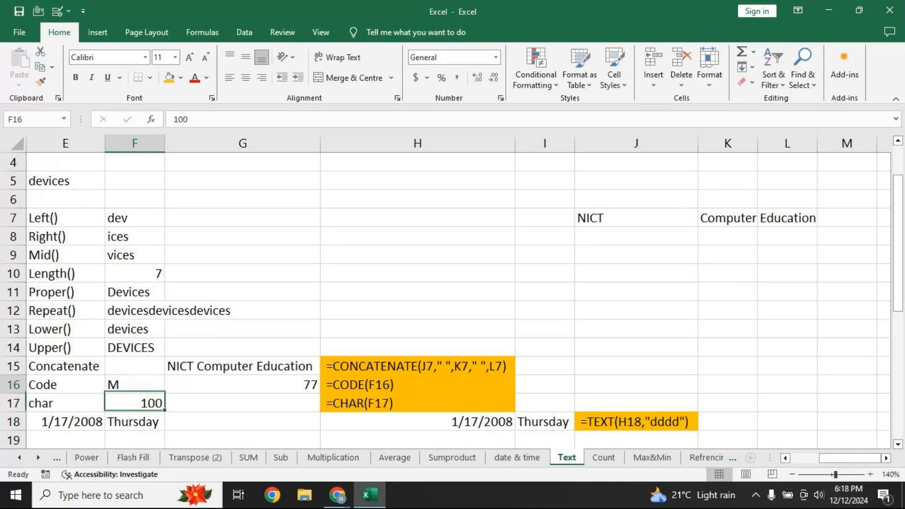
pyautogui.write('M')
pyautogui.press('BackSpace')
pyautogui.write('!')
pyautogui.press('Return')
pyautogui.press('Up')
pyautogui.write('-')
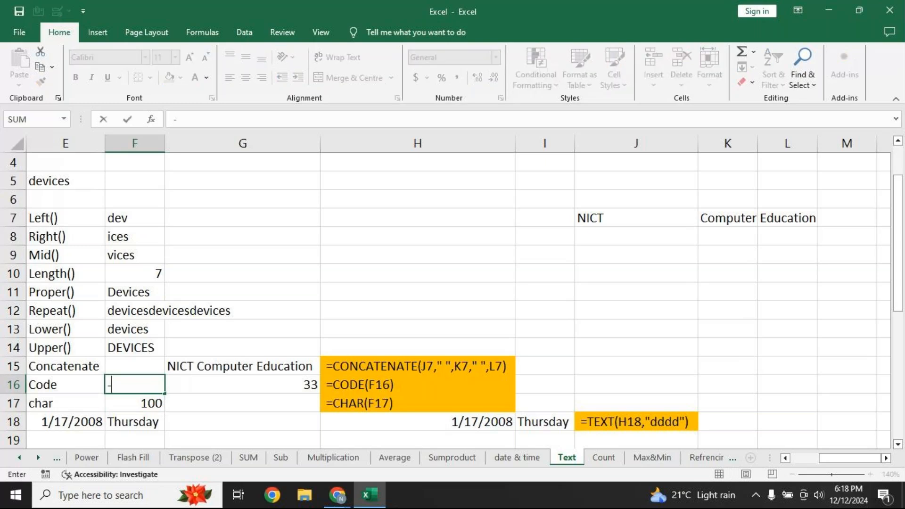
pyautogui.press('Return')
pyautogui.press('Up')
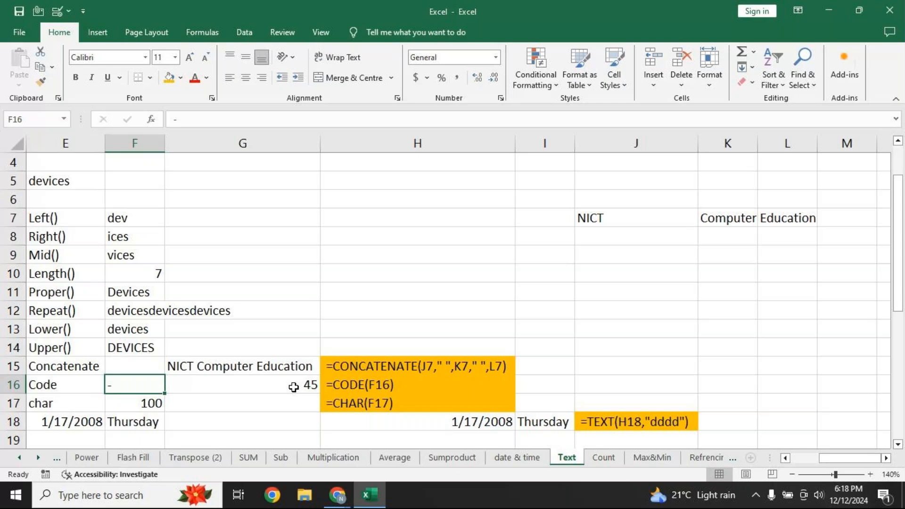
# Enter =CHAR(F17) in G17 to turn 100 into the letter d
pyautogui.click(113, 408)
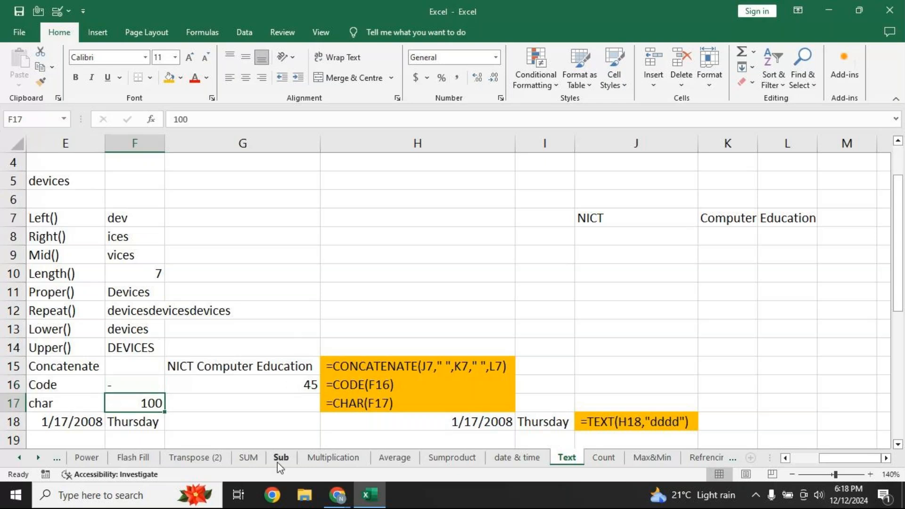
pyautogui.click(248, 408)
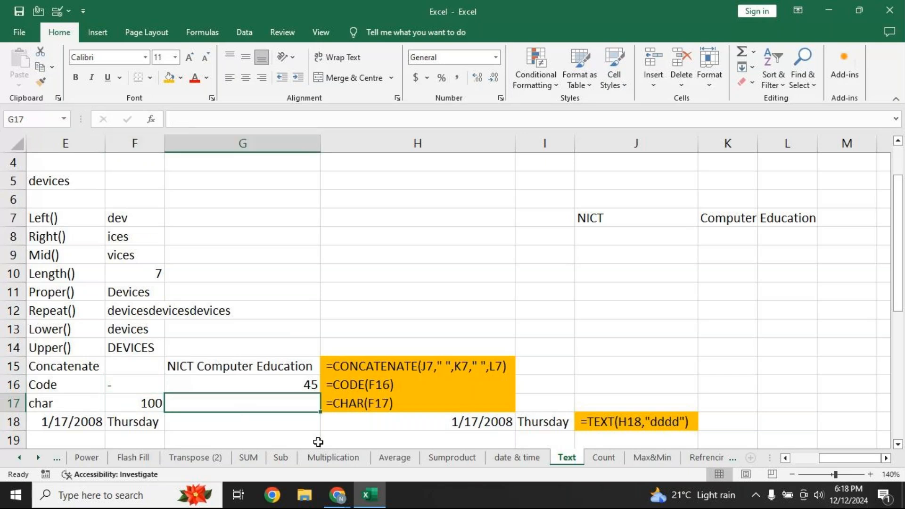
pyautogui.write('=char')
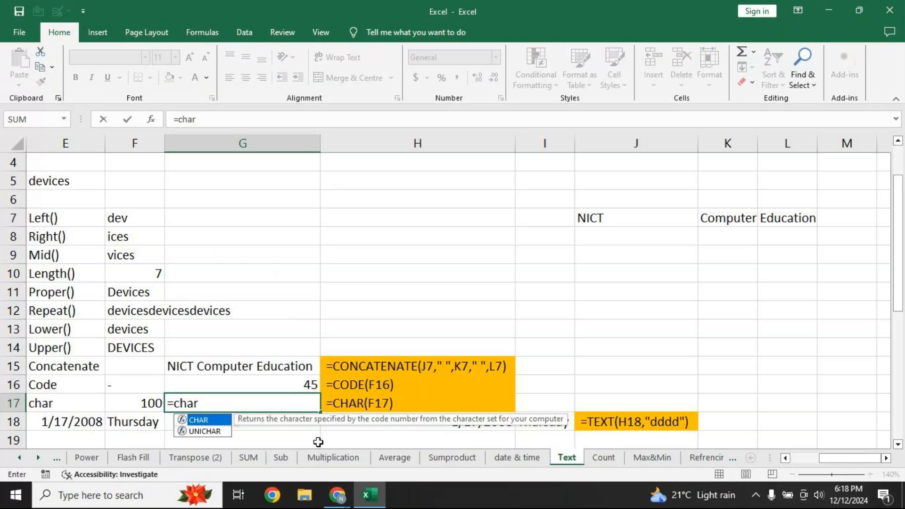
pyautogui.press('Tab')
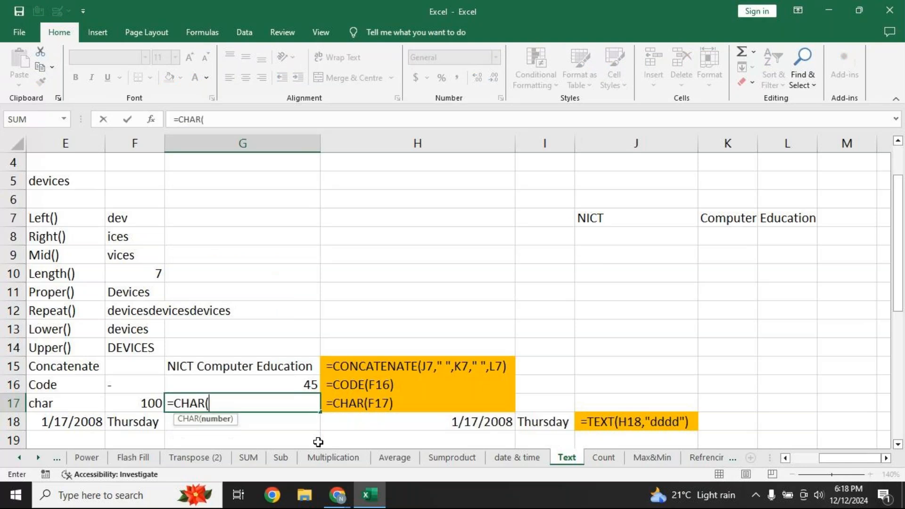
pyautogui.click(123, 404)
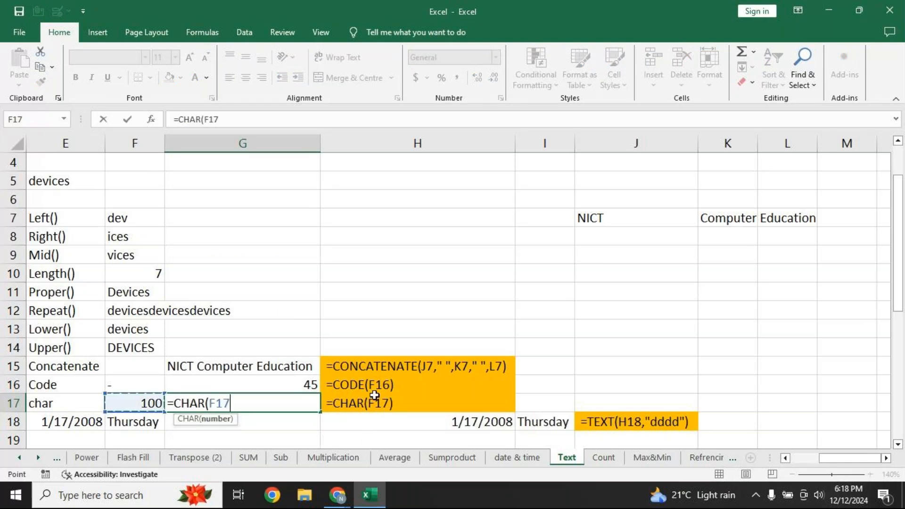
pyautogui.write(')')
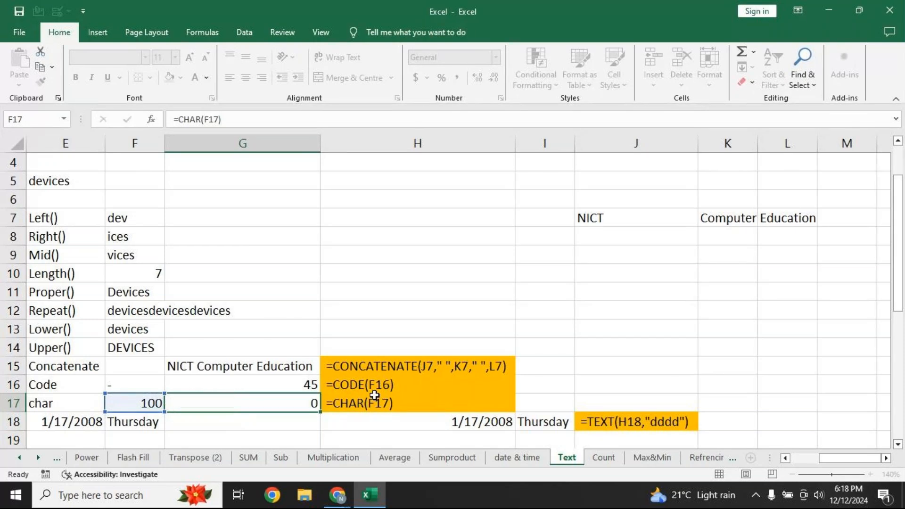
pyautogui.press('Return')
pyautogui.press('Up')
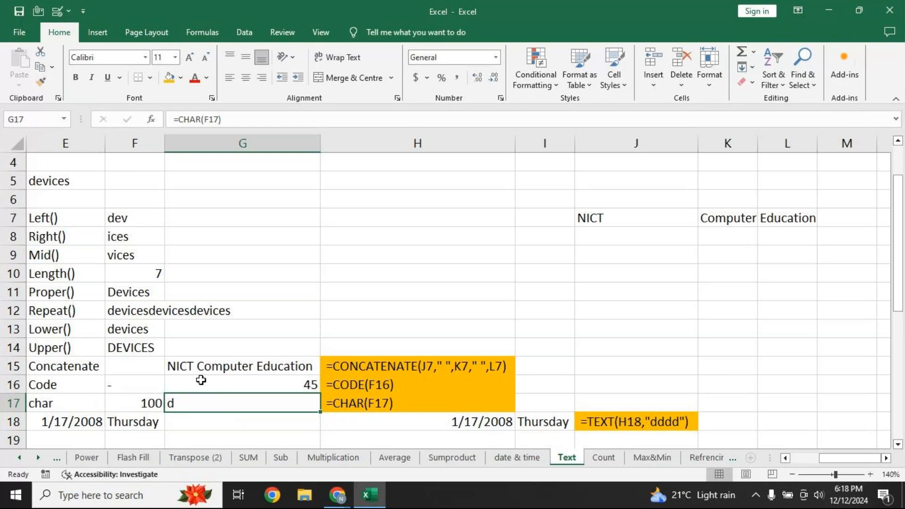
# Test F17 with 45 and 1, then restore it to 100
pyautogui.press('Left')
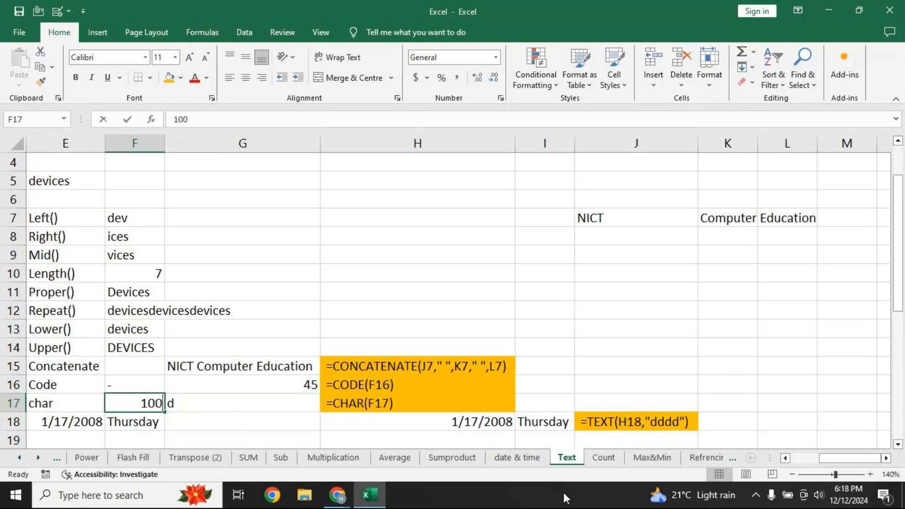
pyautogui.write('45')
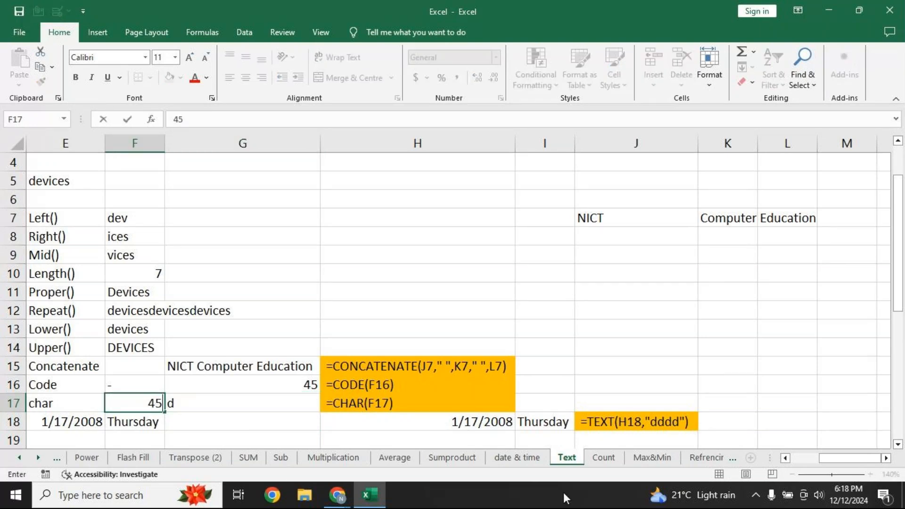
pyautogui.press('Return')
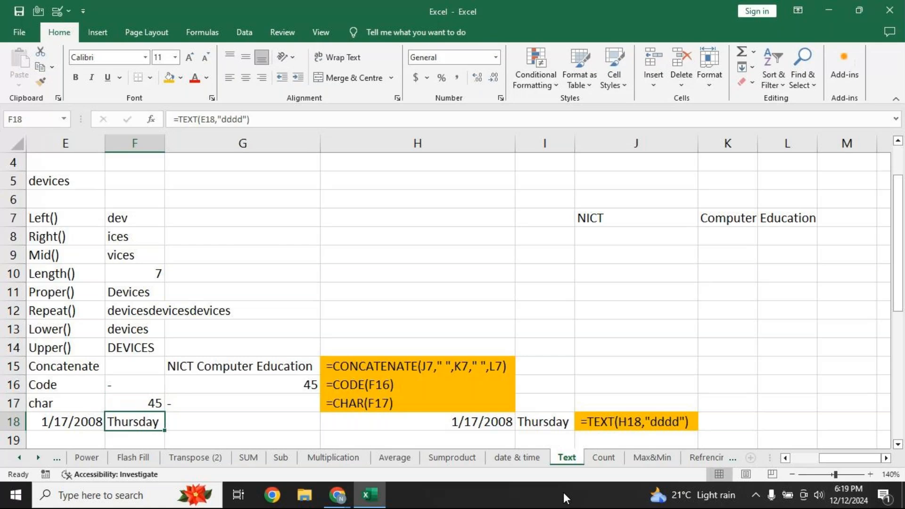
pyautogui.press('Up')
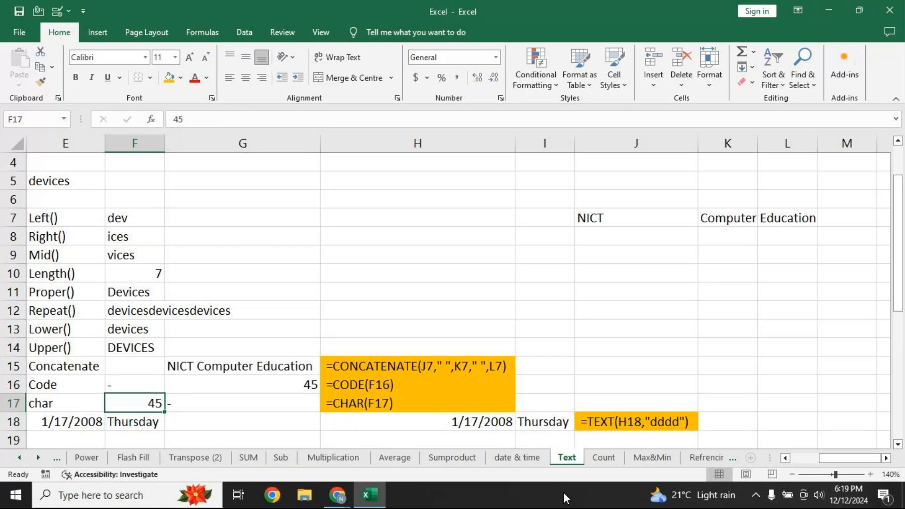
pyautogui.press('F2')
pyautogui.press('BackSpace')
pyautogui.press('BackSpace')
pyautogui.write('1')
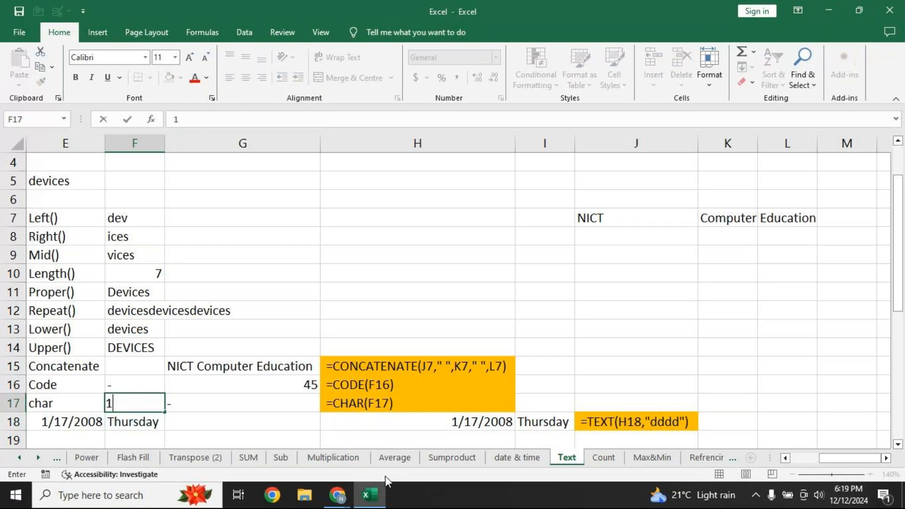
pyautogui.press('Return')
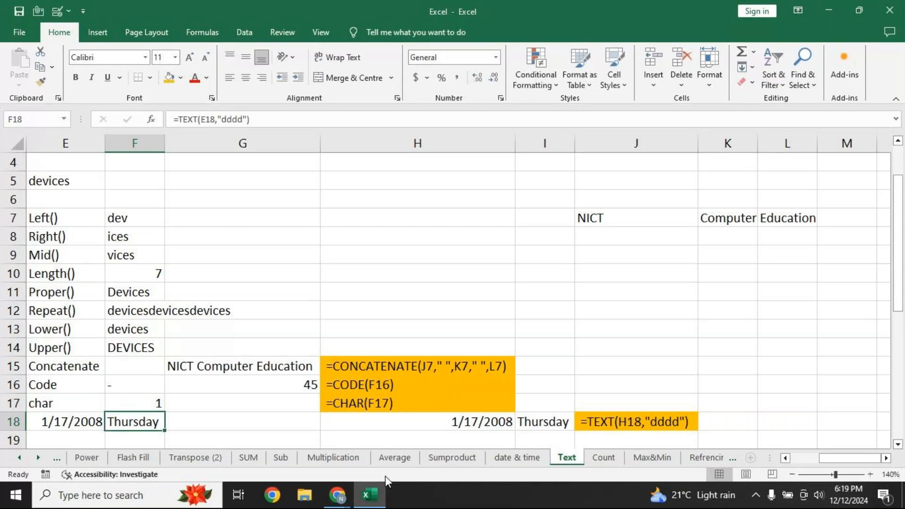
pyautogui.press('Up')
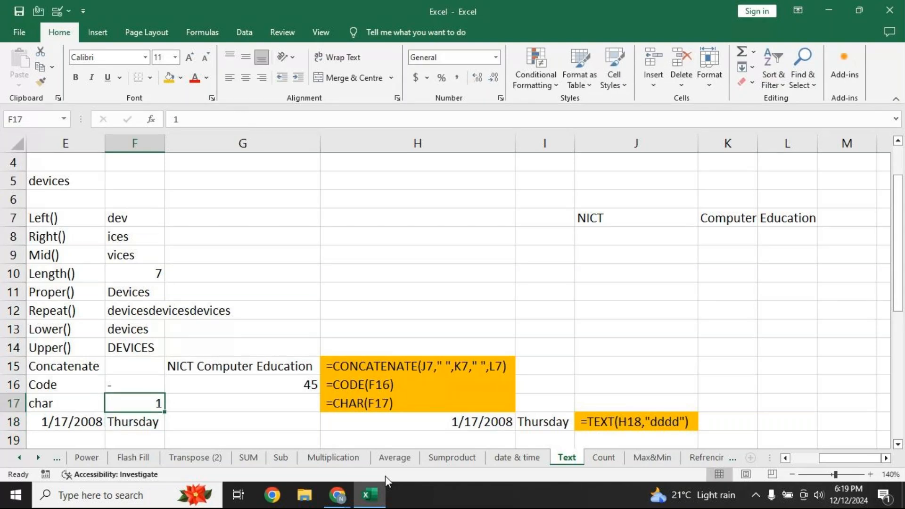
pyautogui.write('100')
pyautogui.press('Return')
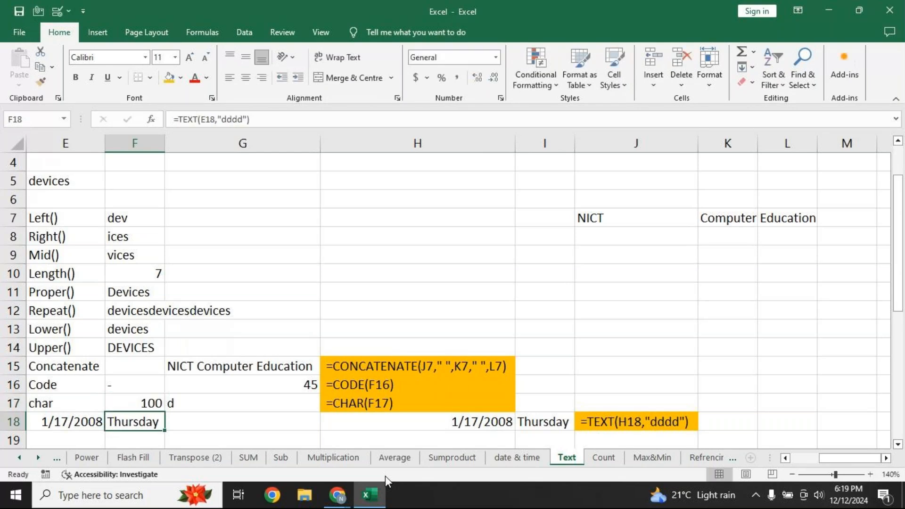
pyautogui.press('Up')
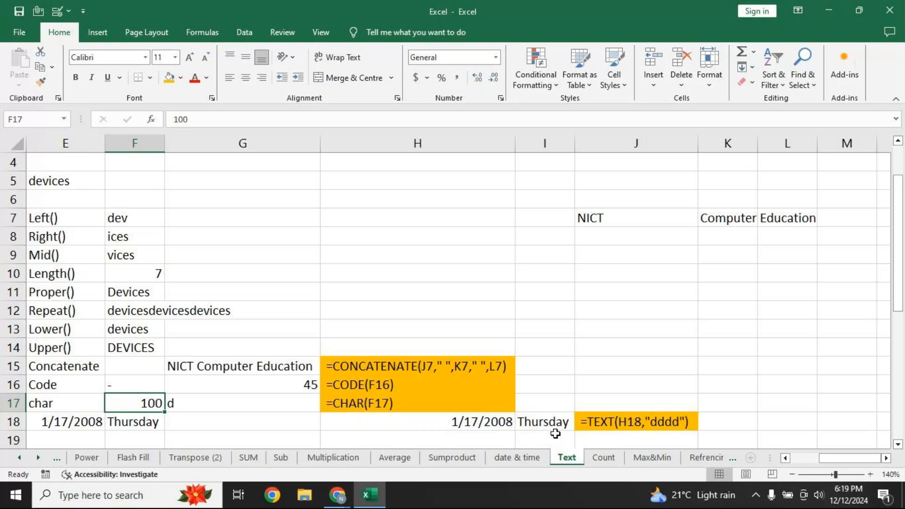
# Clear H18:I18 and enter =DATE(2006,7,17) in H18
pyautogui.click(485, 425)
pyautogui.moveTo(509, 424); pyautogui.dragTo(519, 424)
pyautogui.press('Delete')
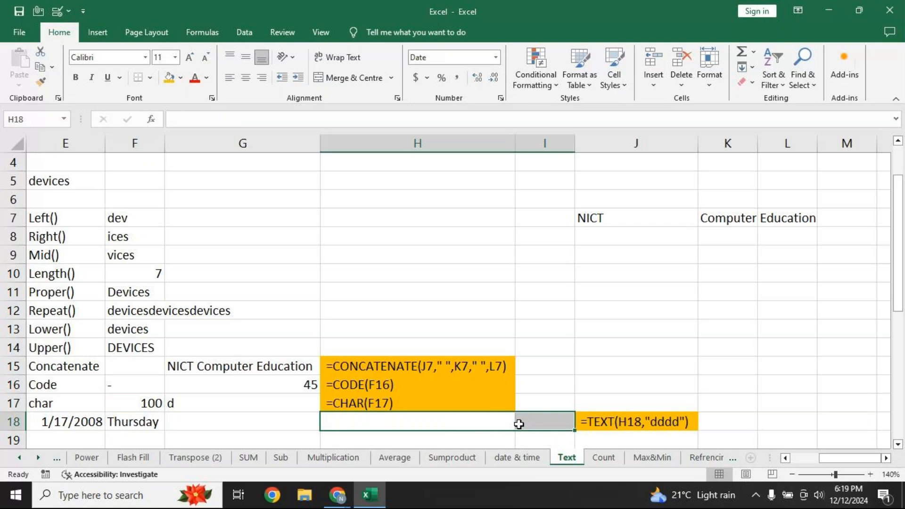
pyautogui.moveTo(660, 495)
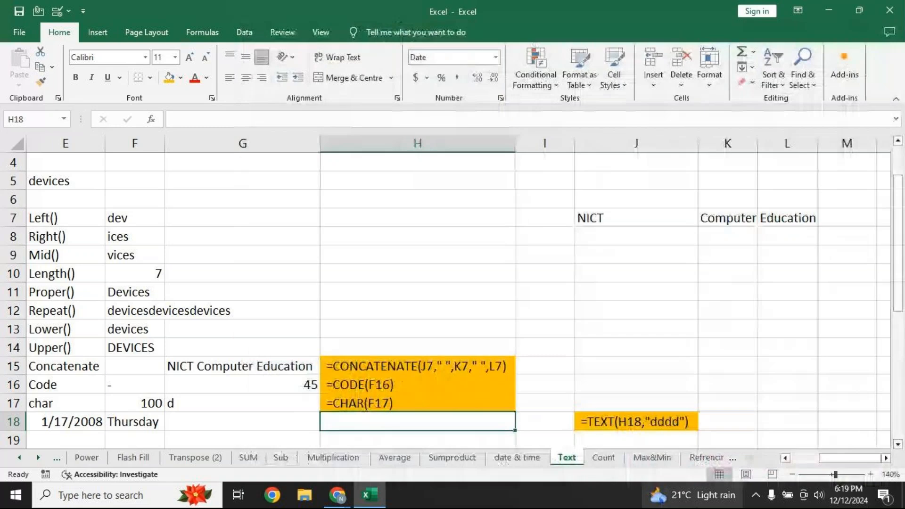
pyautogui.write('=dat')
pyautogui.press('Tab')
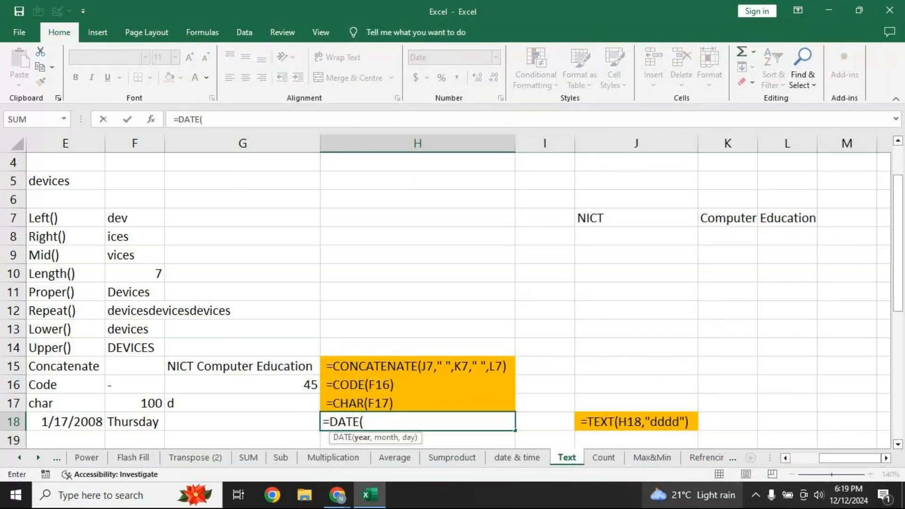
pyautogui.write('2006,')
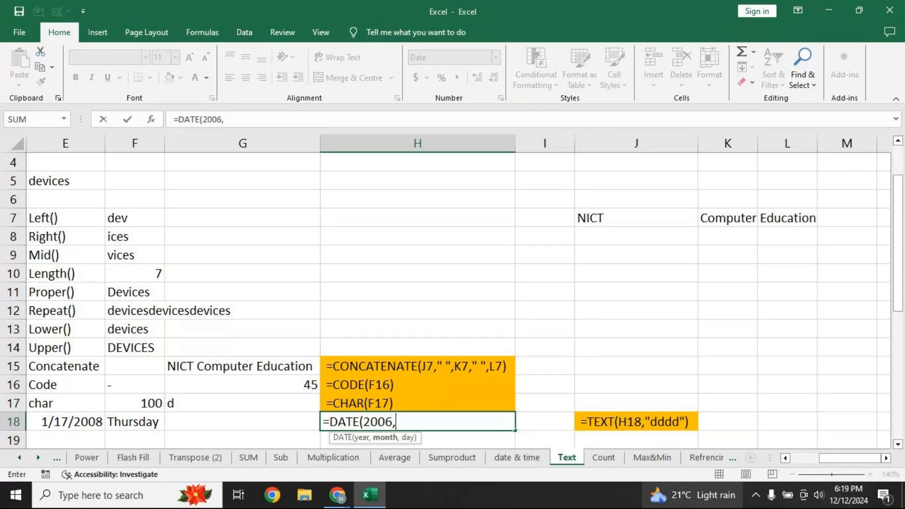
pyautogui.write('7,')
pyautogui.write('7')
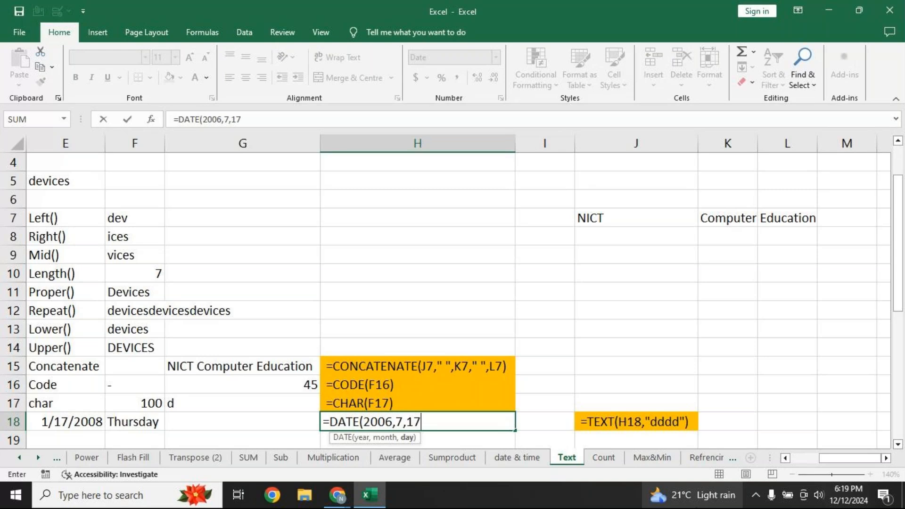
pyautogui.write(')')
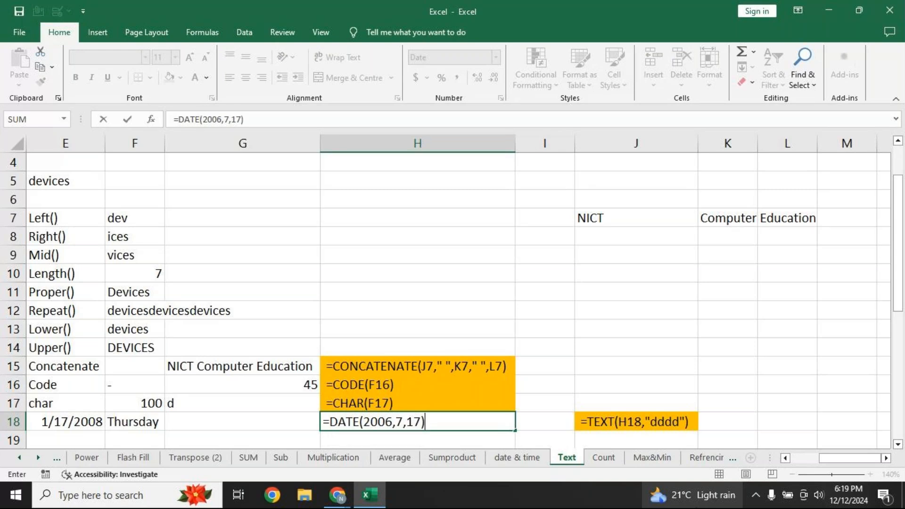
pyautogui.press('Return')
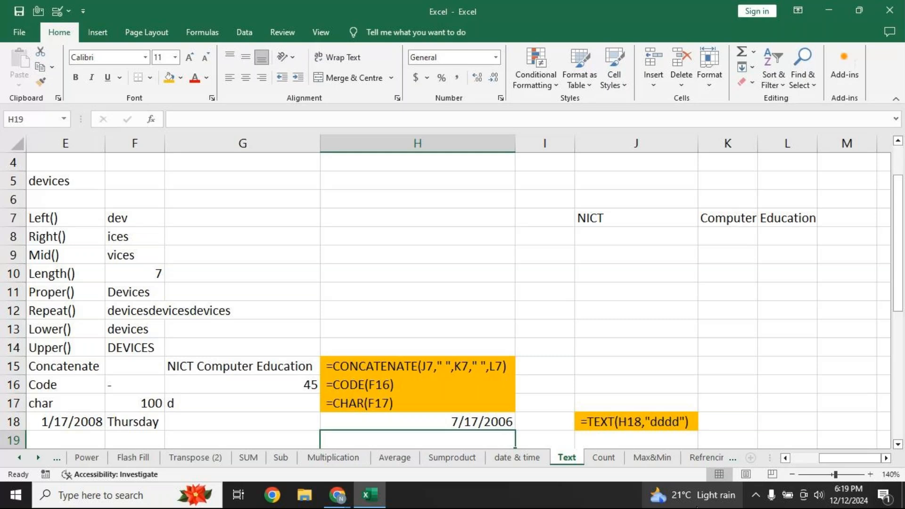
# Enter =TEXT(H18,"dddd") in I18 so it shows Monday
pyautogui.click(542, 425)
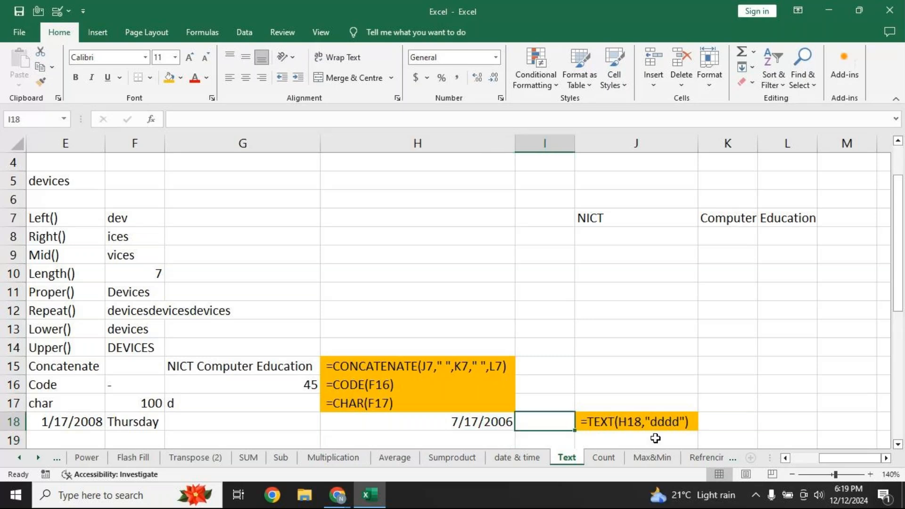
pyautogui.write('=te')
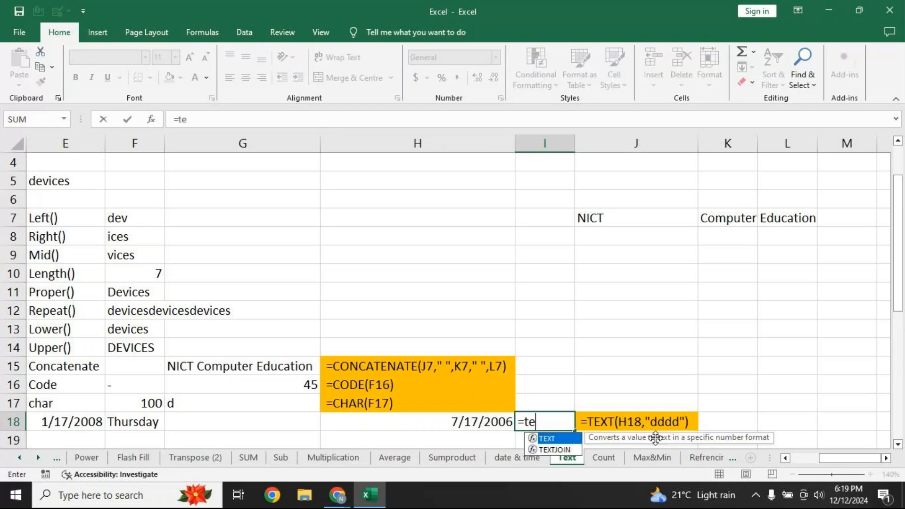
pyautogui.write('xt')
pyautogui.press('Tab')
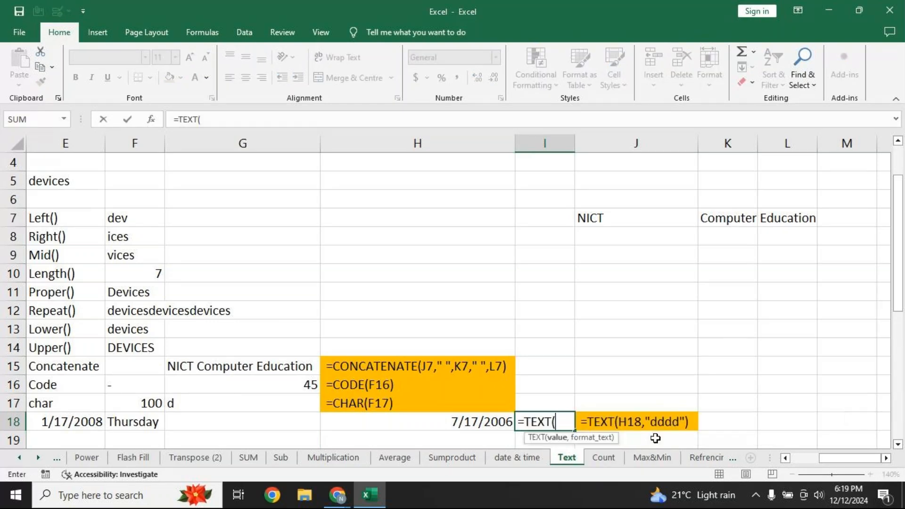
pyautogui.click(491, 421)
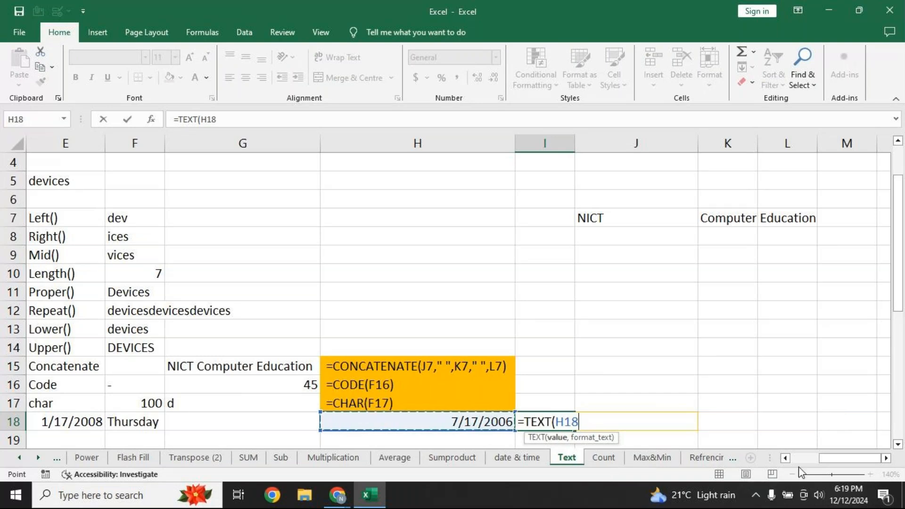
pyautogui.write(',')
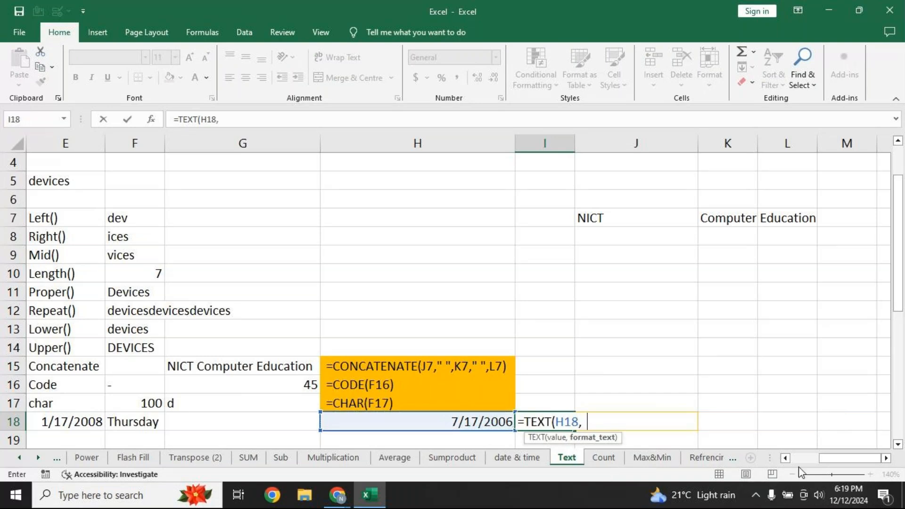
pyautogui.write('"dddd"')
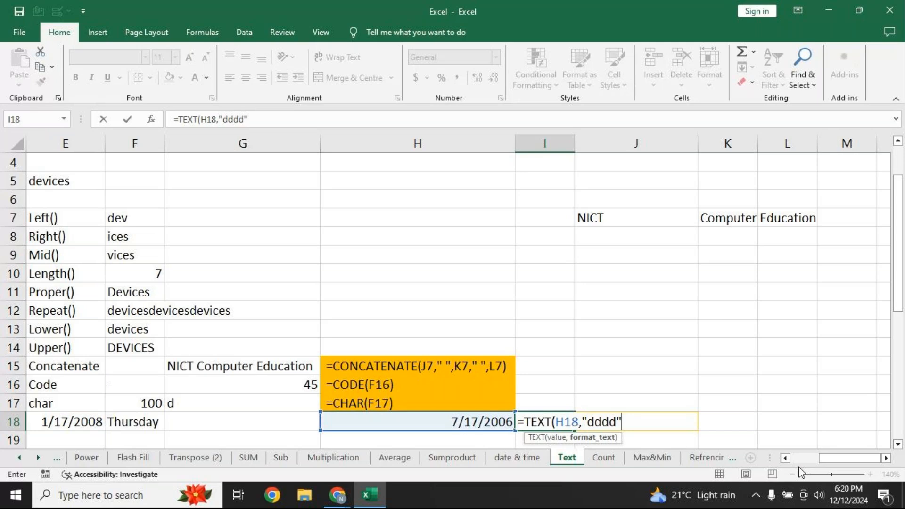
pyautogui.write(')')
pyautogui.press('Return')
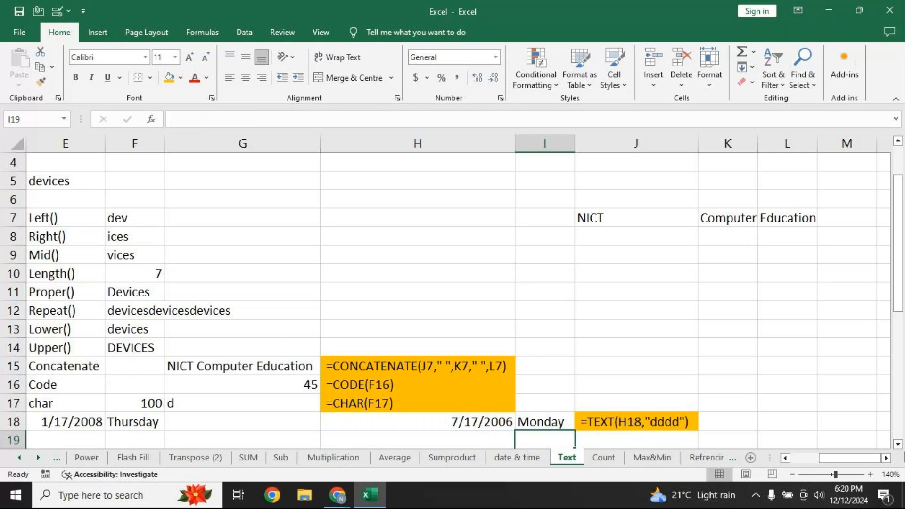
# Scroll down to the Find, Search and Replace examples and widen column E to fit their headings
pyautogui.scroll(-2, 901, 450)
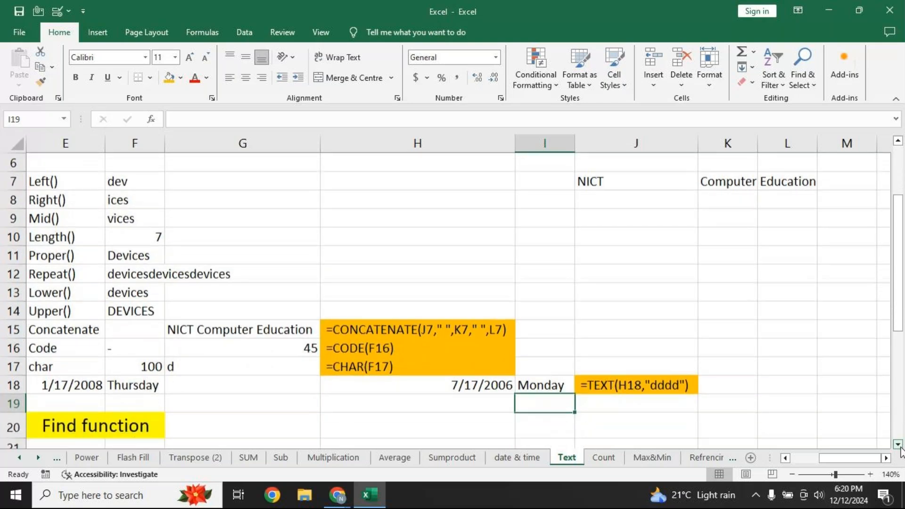
pyautogui.scroll(-3, 901, 451)
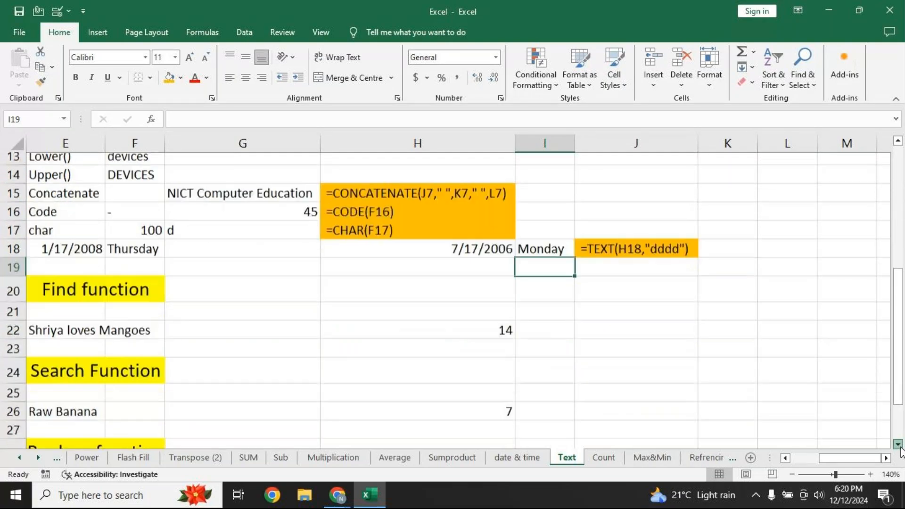
pyautogui.click(898, 445)
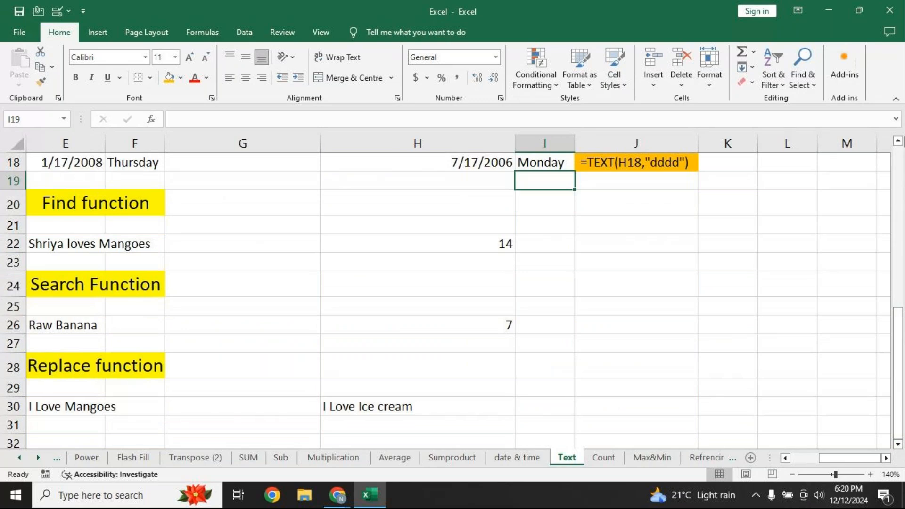
pyautogui.click(898, 141)
pyautogui.click(900, 140)
pyautogui.click(900, 140)
pyautogui.click(900, 140)
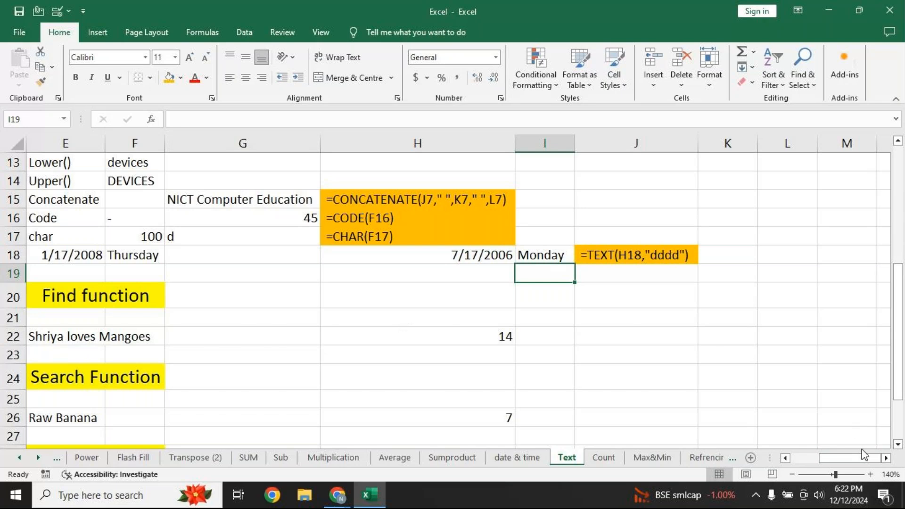
pyautogui.scroll(-5, 899, 444)
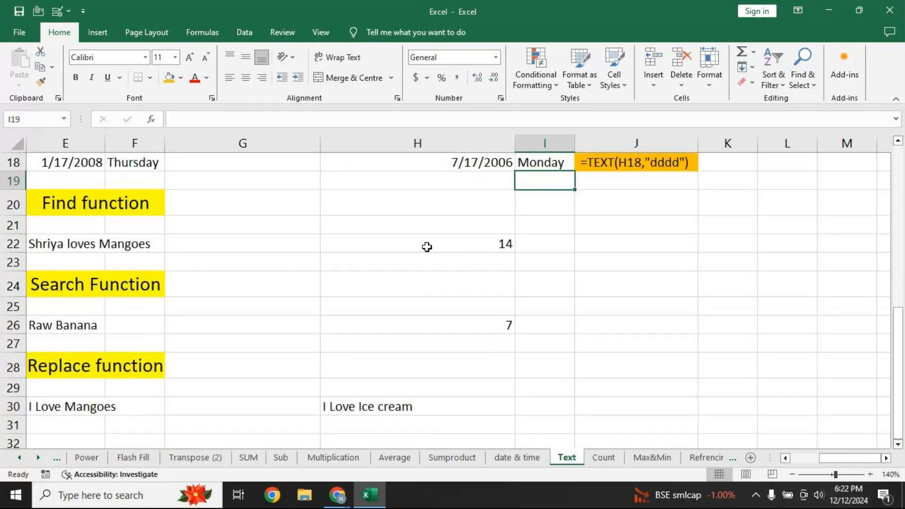
pyautogui.moveTo(106, 149); pyautogui.dragTo(158, 149)
pyautogui.click(551, 244)
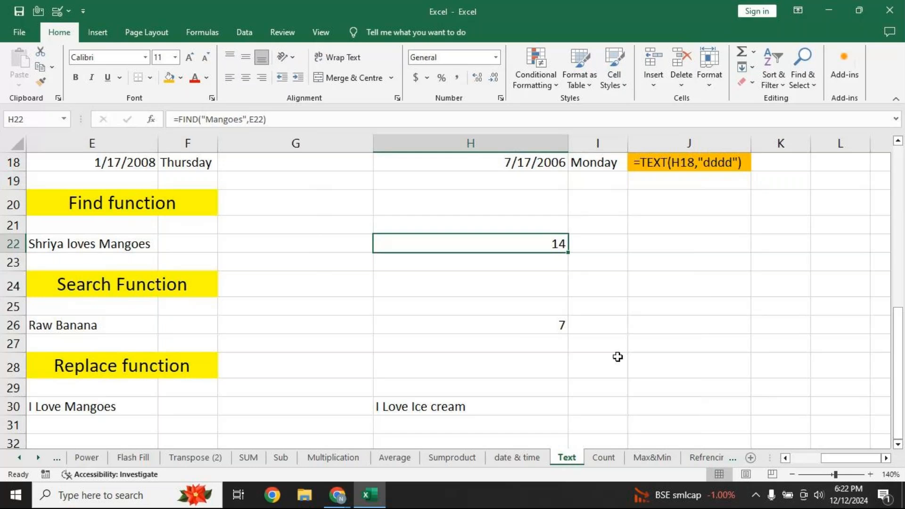
# Enter =FIND("loves",E22) in H23, returning 8 as the position of 'loves' in E22's sentence
pyautogui.press('F2')
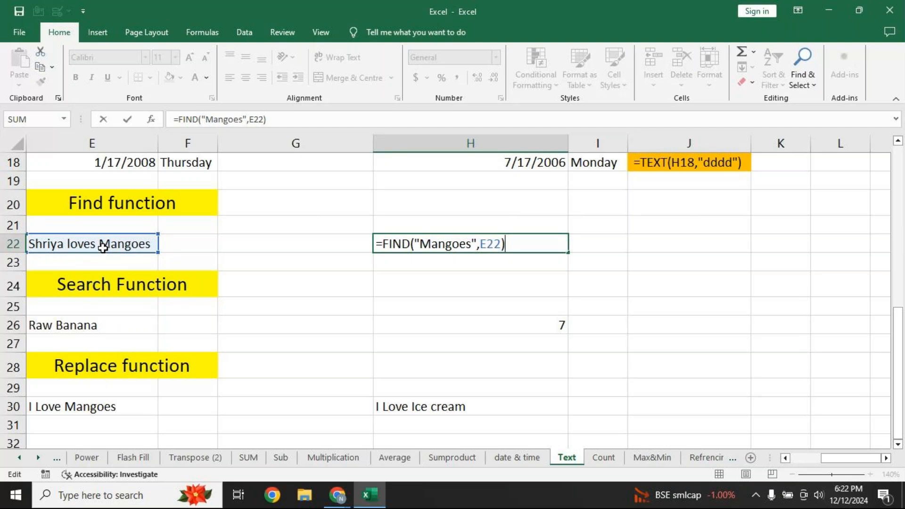
pyautogui.press('Return')
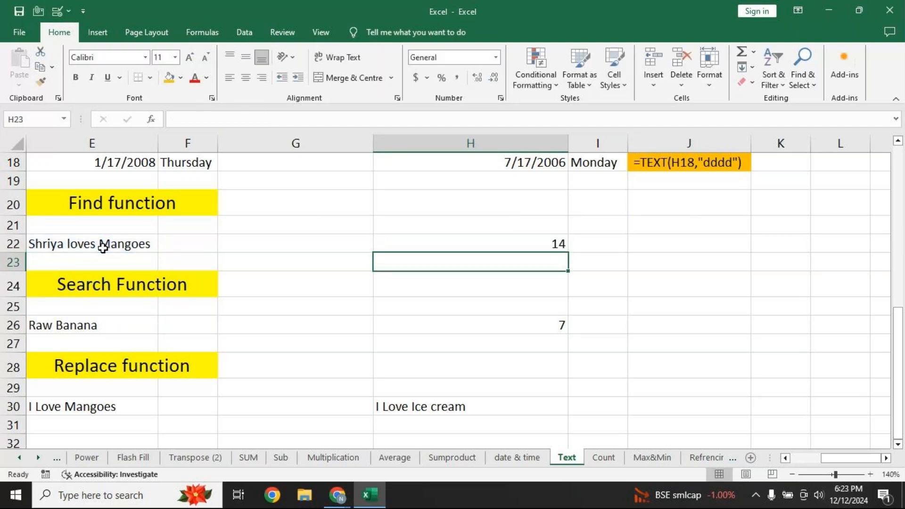
pyautogui.write('=')
pyautogui.write('ind')
pyautogui.press('Tab')
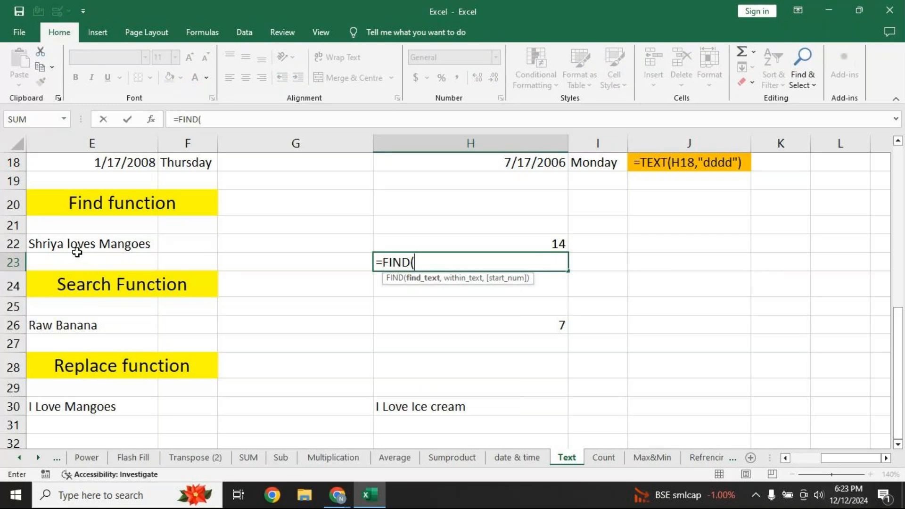
pyautogui.write('"loves"')
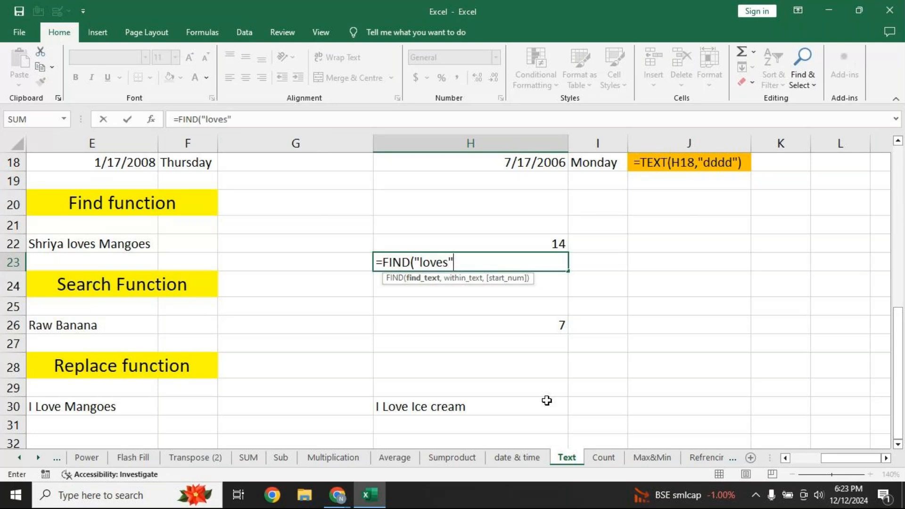
pyautogui.write(',')
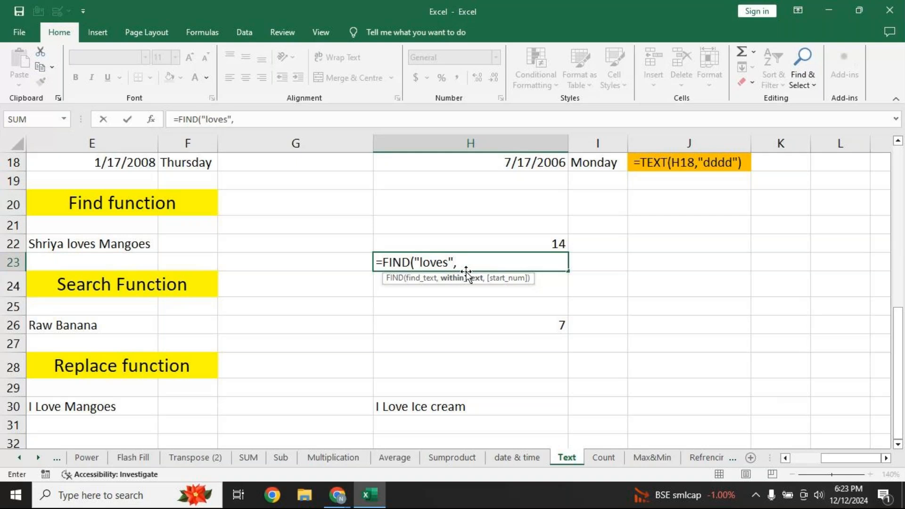
pyautogui.click(68, 246)
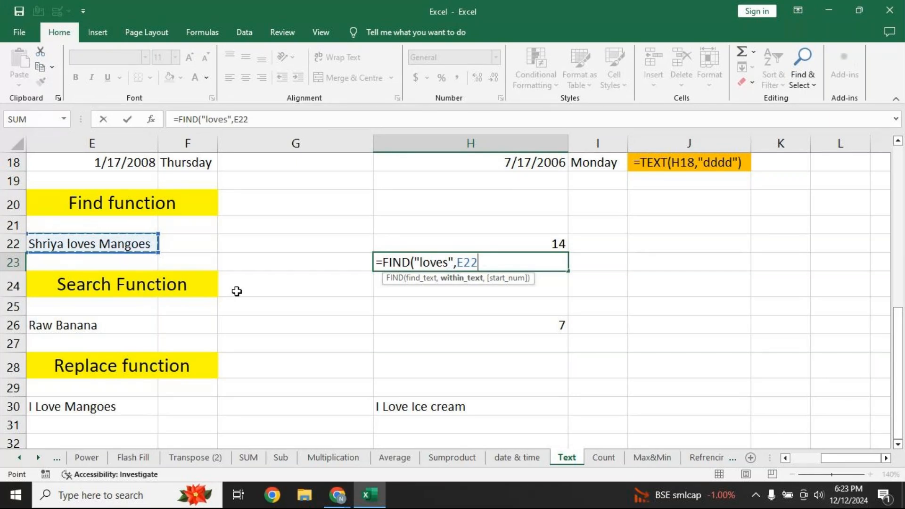
pyautogui.write(')')
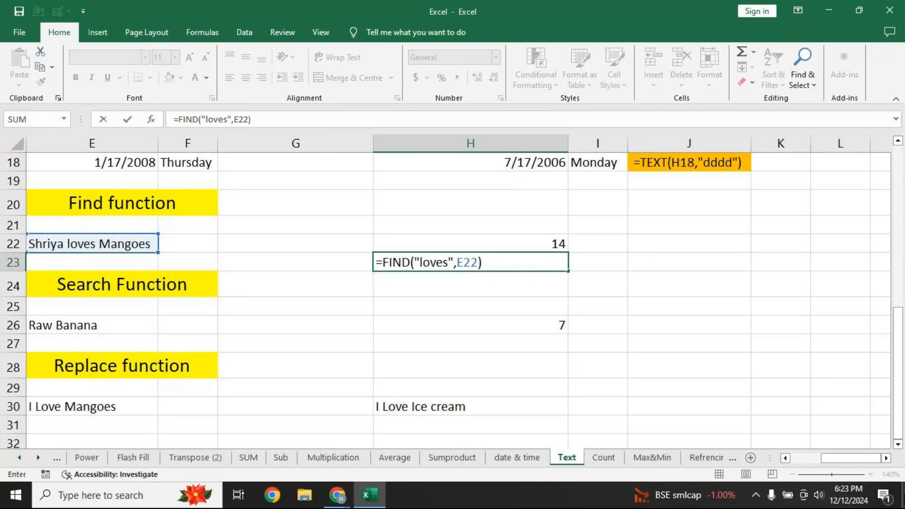
pyautogui.press('Return')
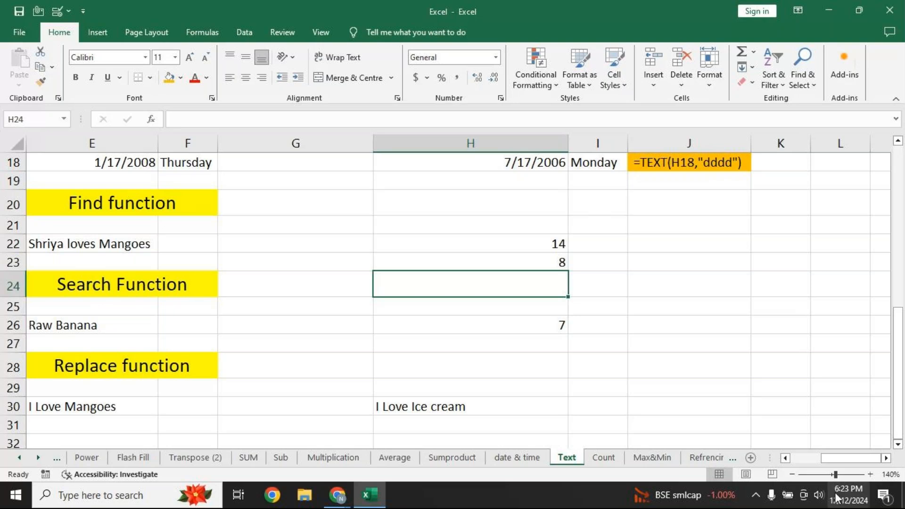
pyautogui.click(541, 330)
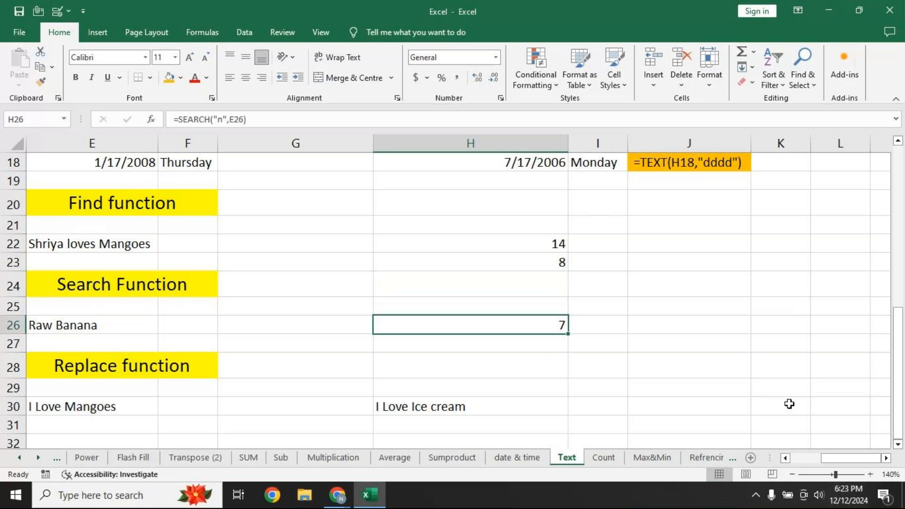
# Enter =SEARCH("a",E26) in H27, returning 2 for the first 'a' in Raw Banana
pyautogui.press('F2')
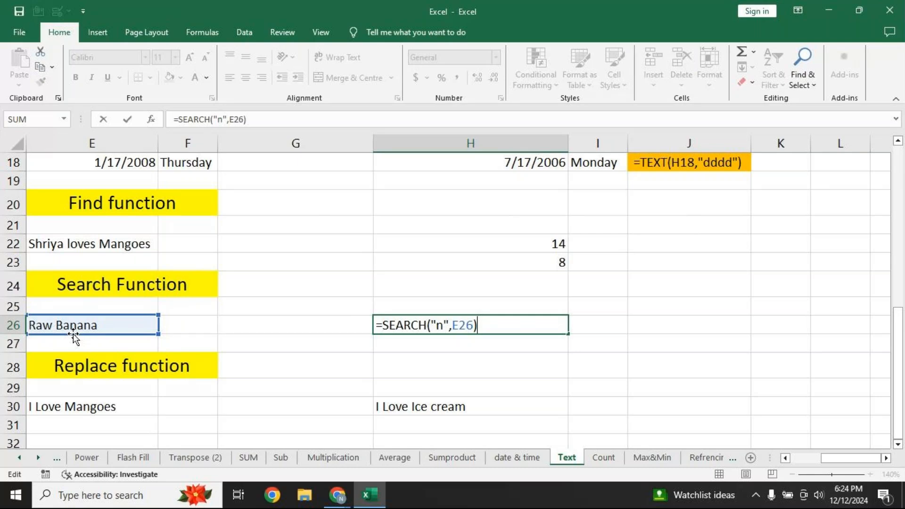
pyautogui.press('Return')
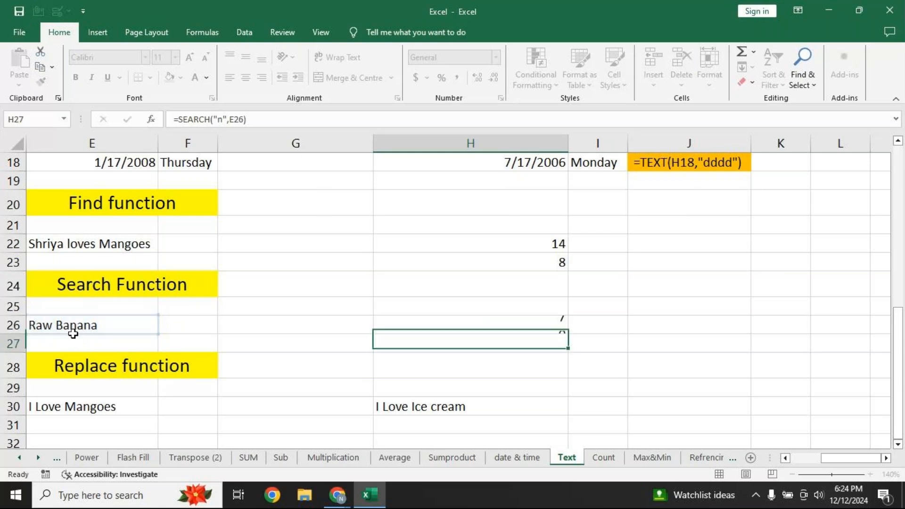
pyautogui.write('=search')
pyautogui.press('Tab')
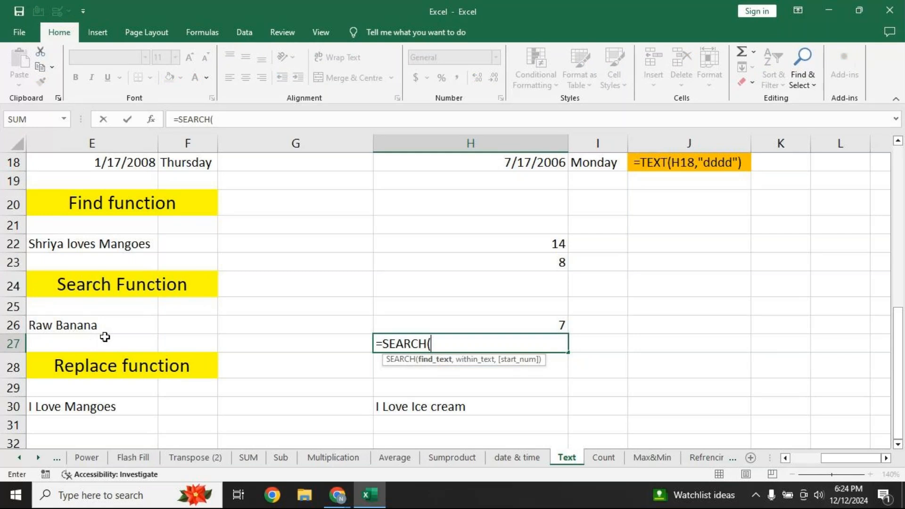
pyautogui.write('"a",')
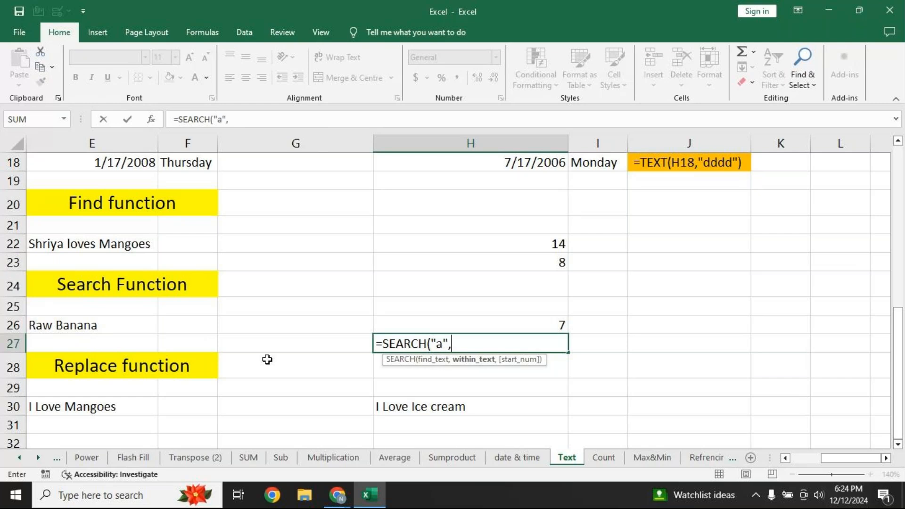
pyautogui.click(67, 329)
pyautogui.write(')')
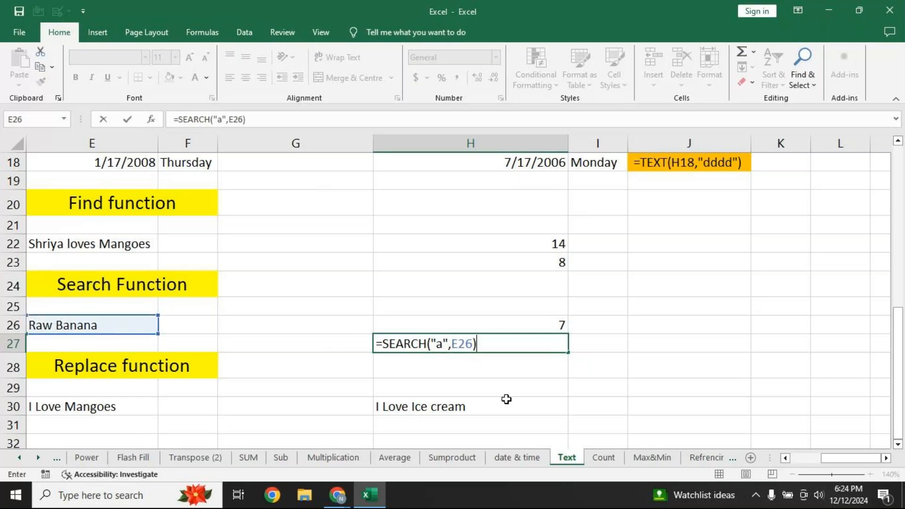
pyautogui.press('Return')
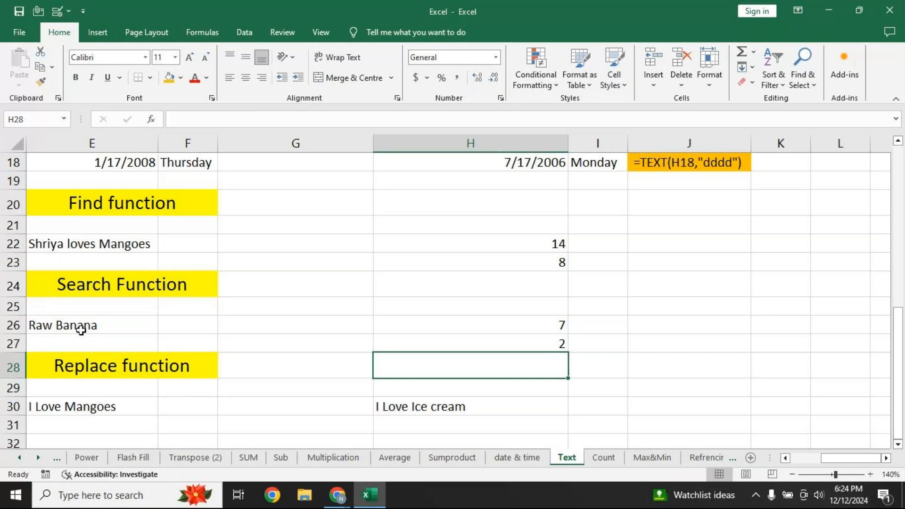
pyautogui.click(40, 342)
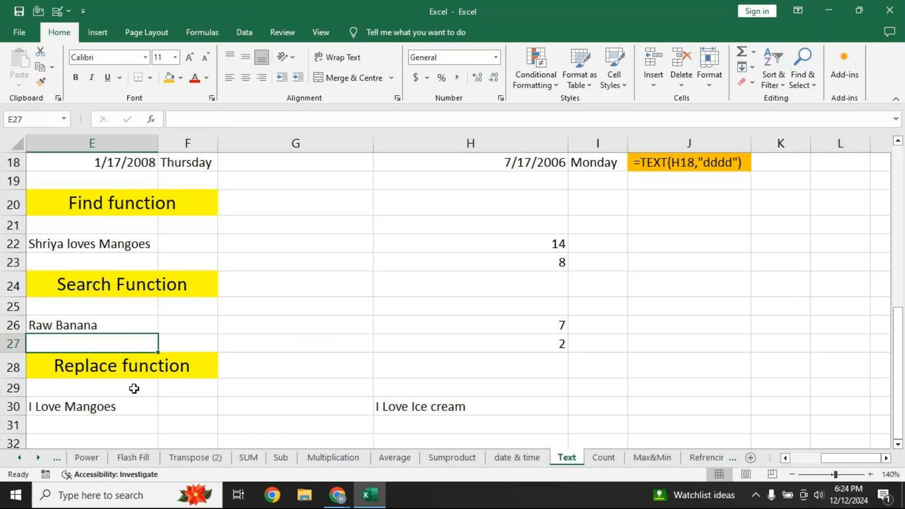
# Review the existing REPLACE formula in H30 and leave it unchanged
pyautogui.click(401, 407)
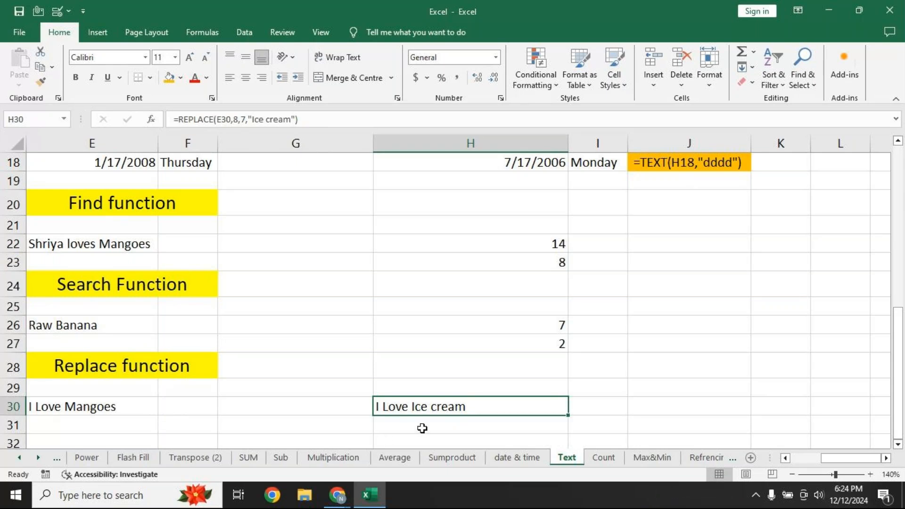
pyautogui.press('F2')
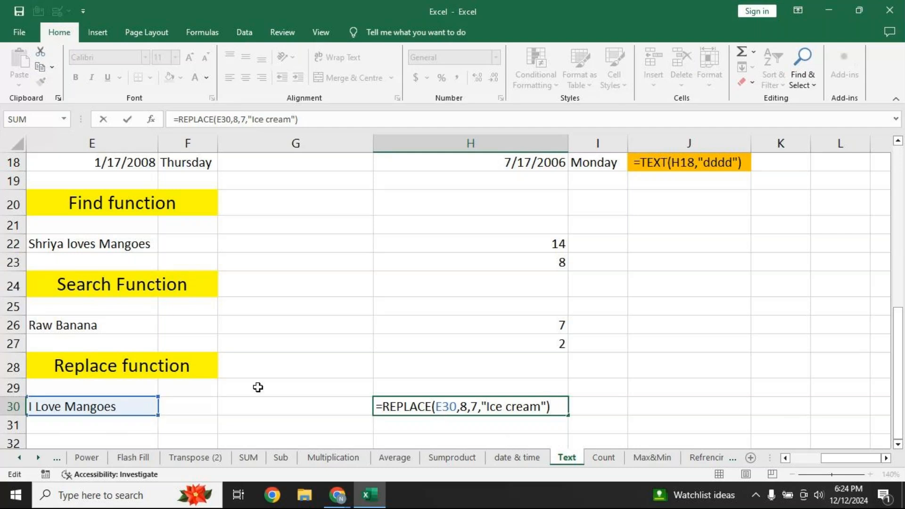
pyautogui.click(434, 407)
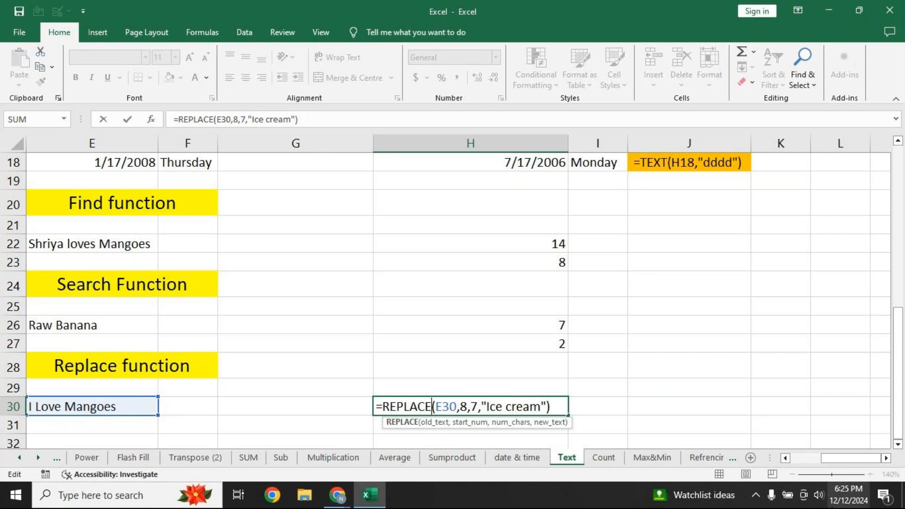
pyautogui.press('Return')
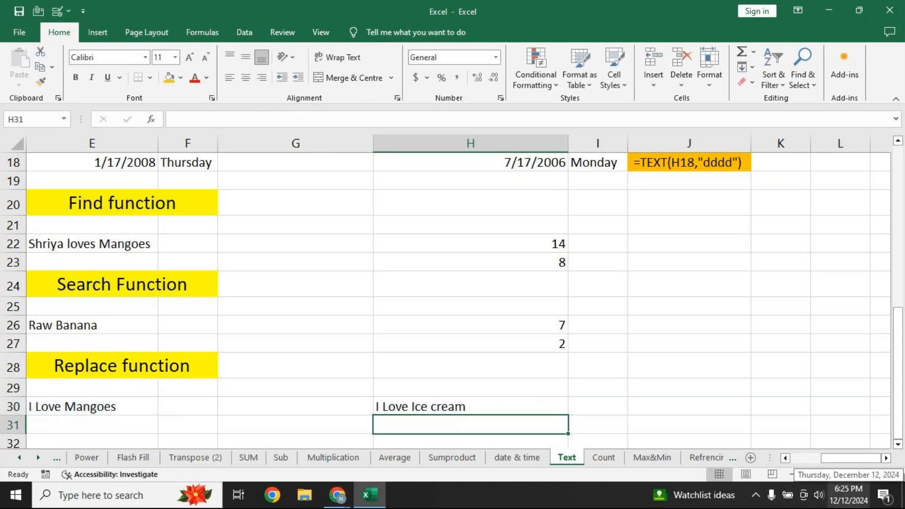
# Enter =REPLACE(E30,3,4,"hate") in H31, producing 'I hate Mangoes'
pyautogui.write('=replace')
pyautogui.press('Tab')
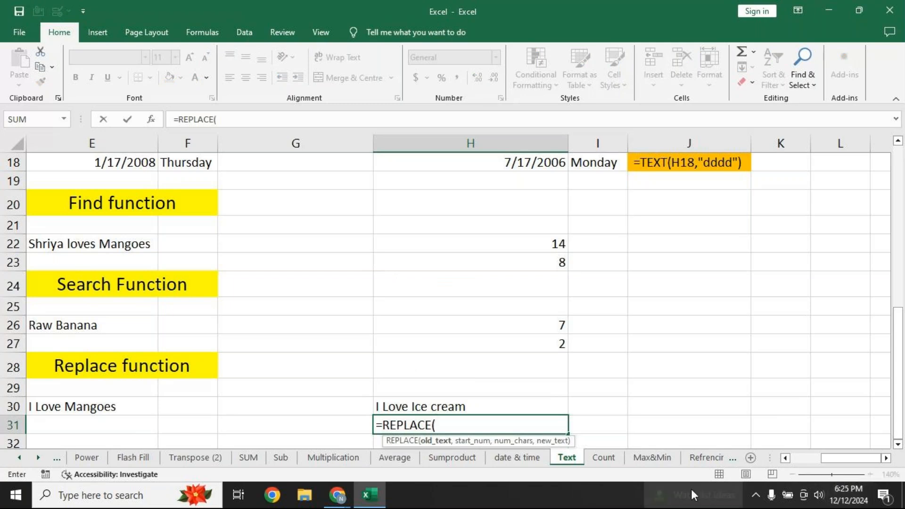
pyautogui.click(107, 409)
pyautogui.write(',')
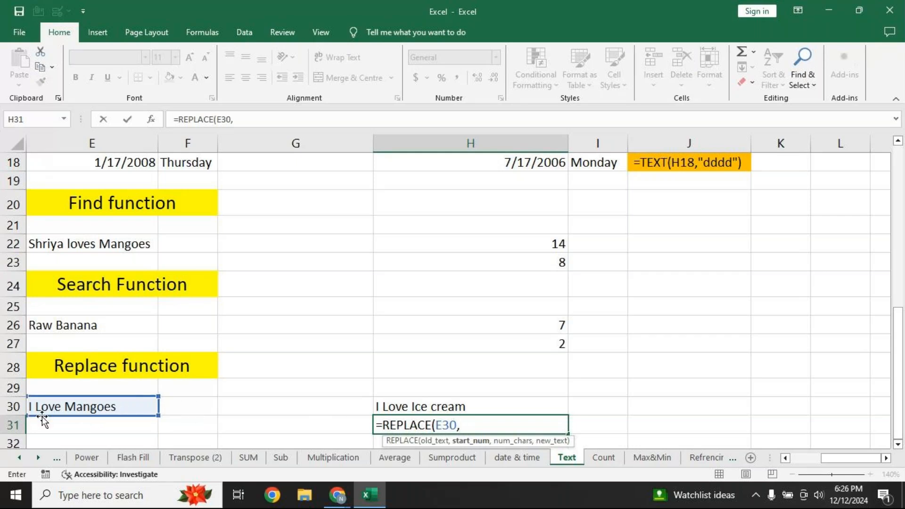
pyautogui.write('3')
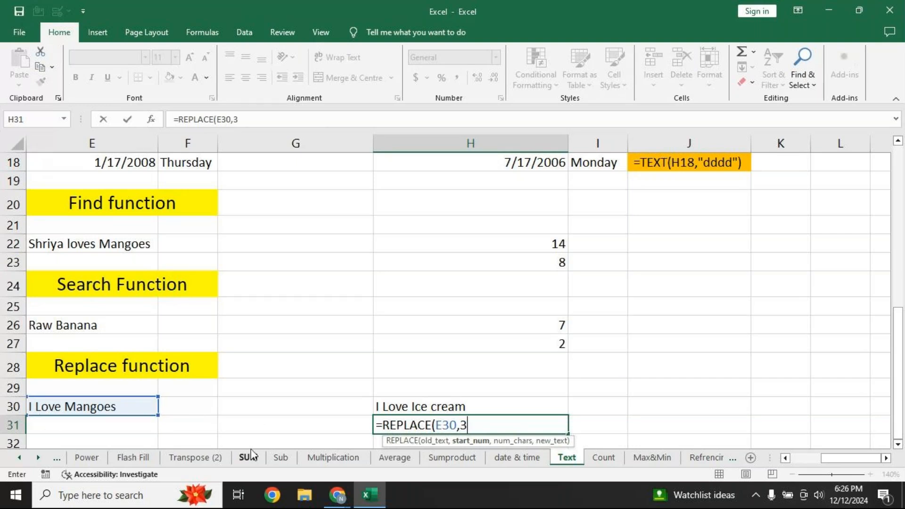
pyautogui.write(',')
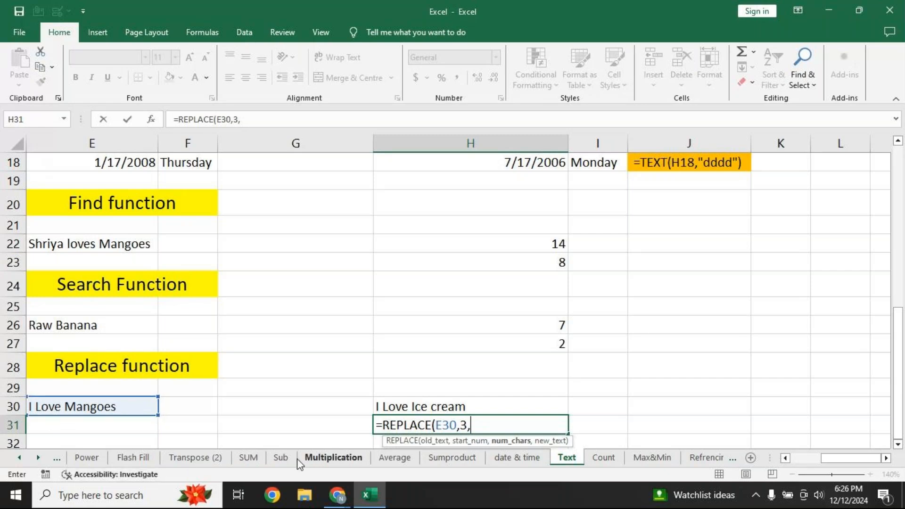
pyautogui.write('4,"hate')
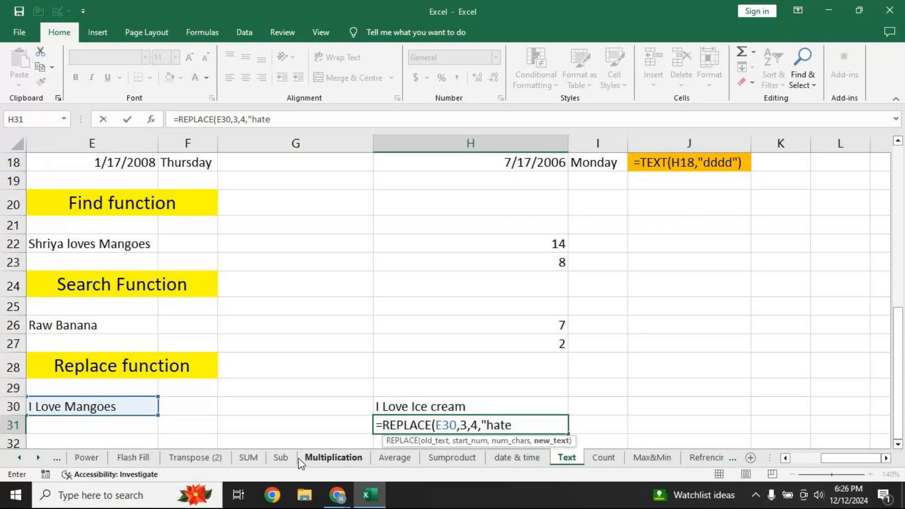
pyautogui.write('")')
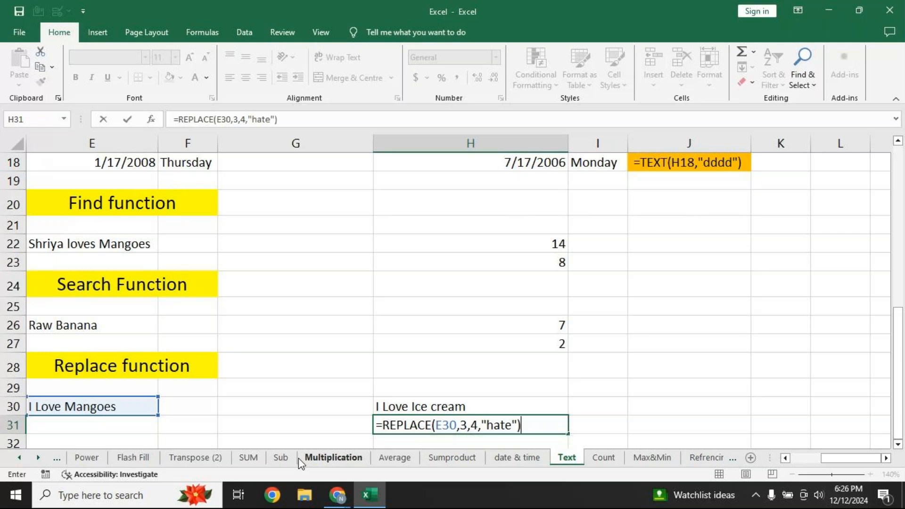
pyautogui.press('Return')
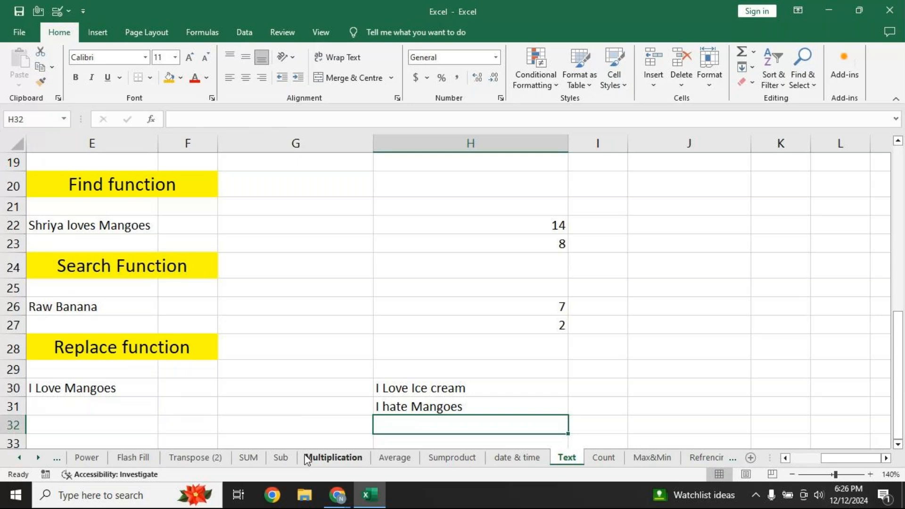
# Copy H22's FIND formula text and paste it as a label into I22
pyautogui.click(493, 235)
pyautogui.click(276, 119)
pyautogui.moveTo(275, 120); pyautogui.dragTo(57, 106)
pyautogui.hotkey('ctrl', 'c')
pyautogui.press('Escape')
pyautogui.click(519, 243)
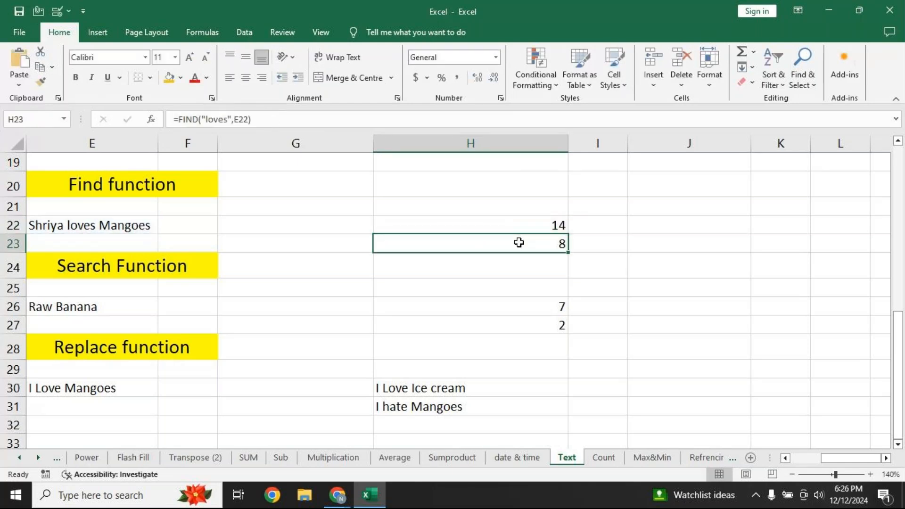
pyautogui.click(586, 223)
pyautogui.press('F2')
pyautogui.hotkey('ctrl', 'v')
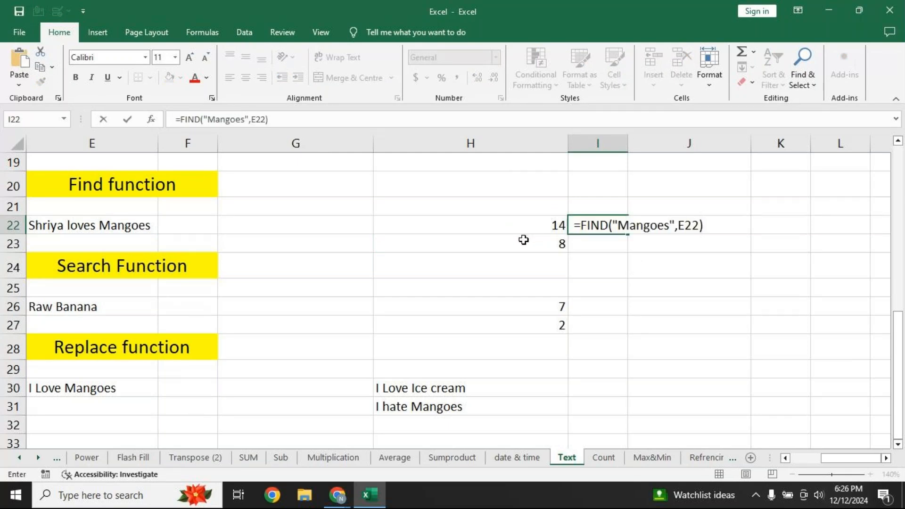
pyautogui.click(548, 245)
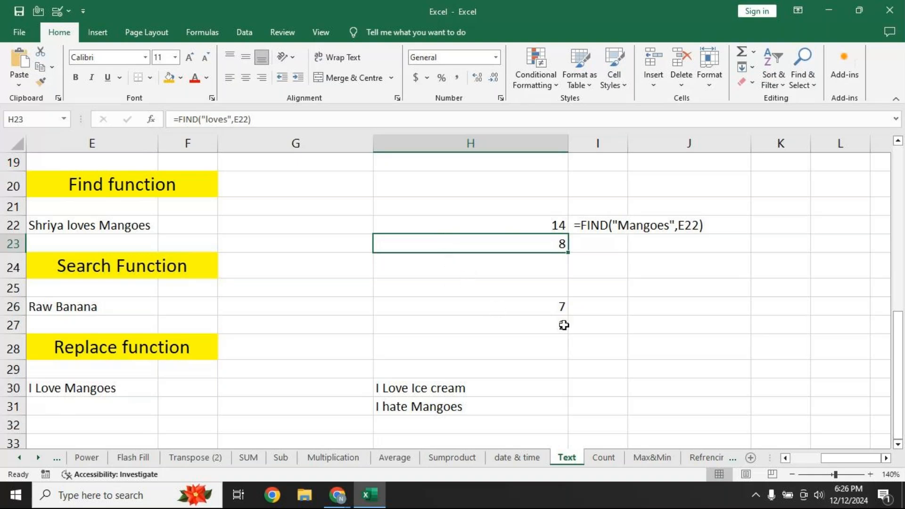
# Paste H26's SEARCH formula as a text label into I26
pyautogui.click(467, 312)
pyautogui.click(277, 118)
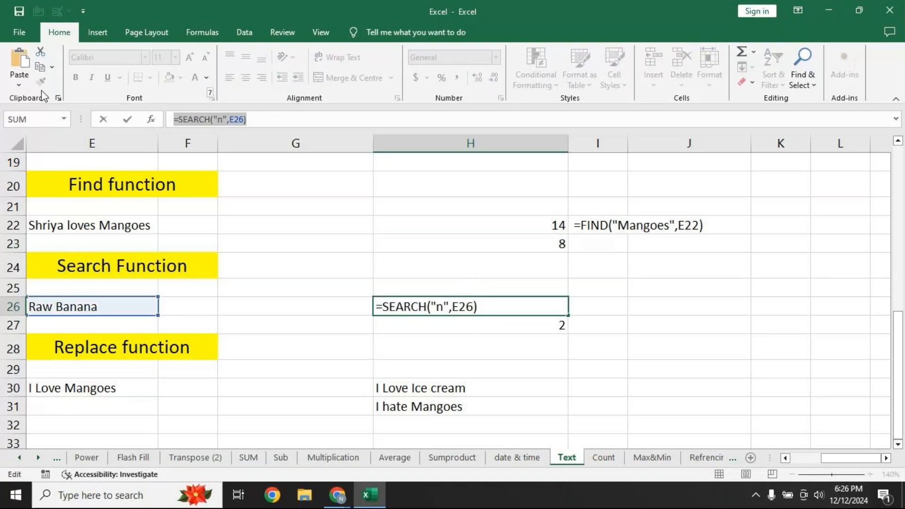
pyautogui.click(549, 319)
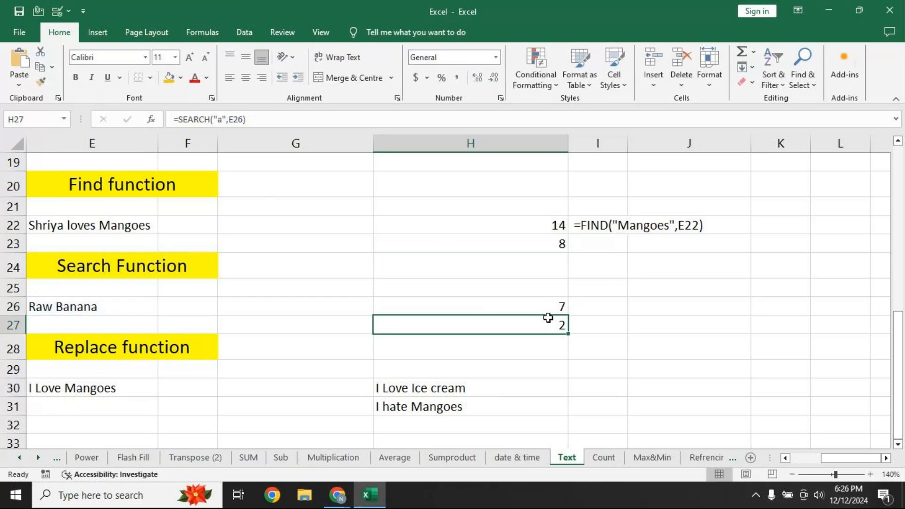
pyautogui.click(606, 301)
pyautogui.write('=SEARCH("n",E26)')
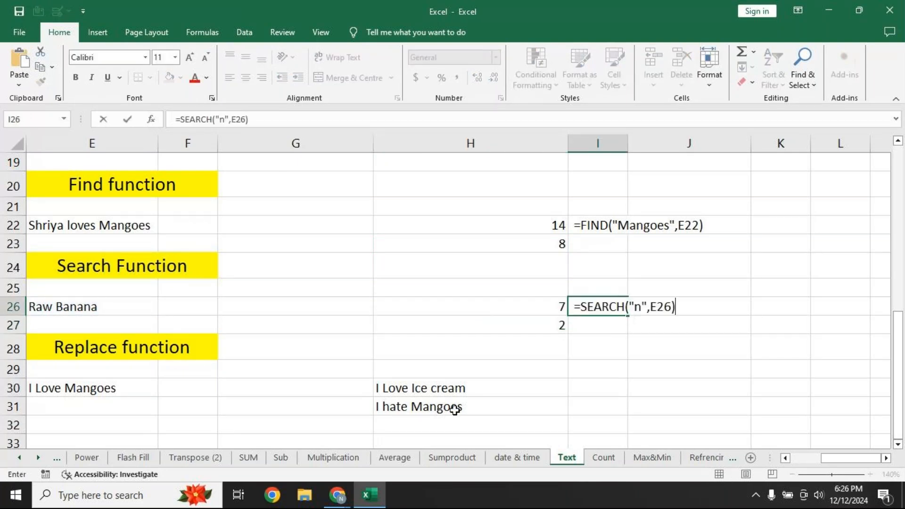
# Copy H30's =REPLACE(E30,8,7,"Ice cream") formula text and paste it into I30
pyautogui.click(467, 389)
pyautogui.click(338, 122)
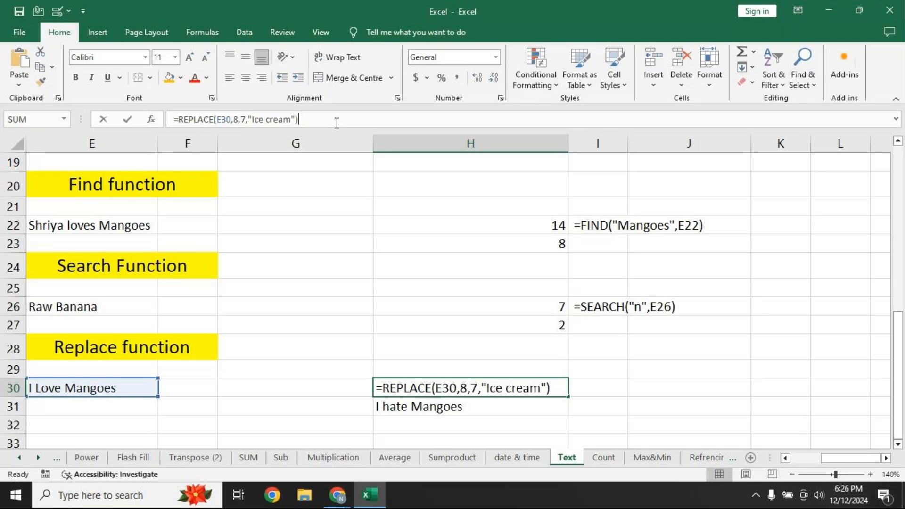
pyautogui.moveTo(333, 122); pyautogui.dragTo(94, 112)
pyautogui.hotkey('ctrl', 'c')
pyautogui.press('Return')
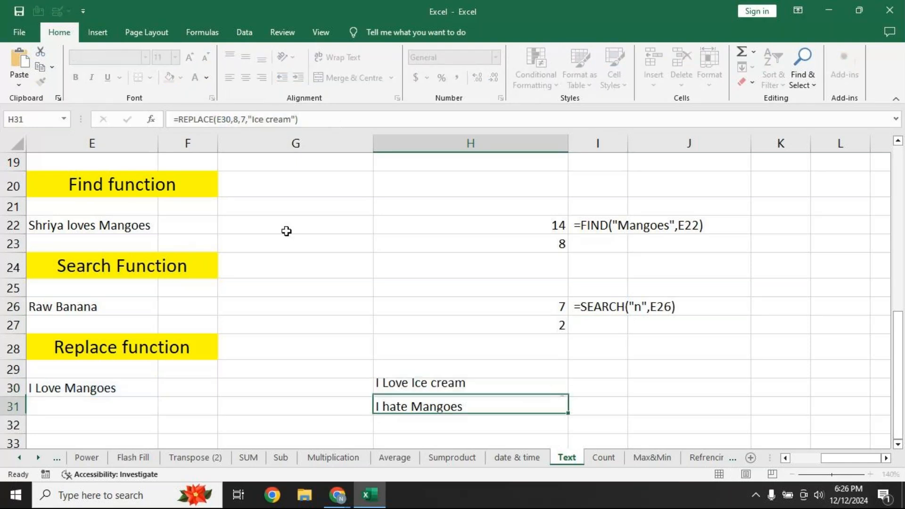
pyautogui.click(595, 391)
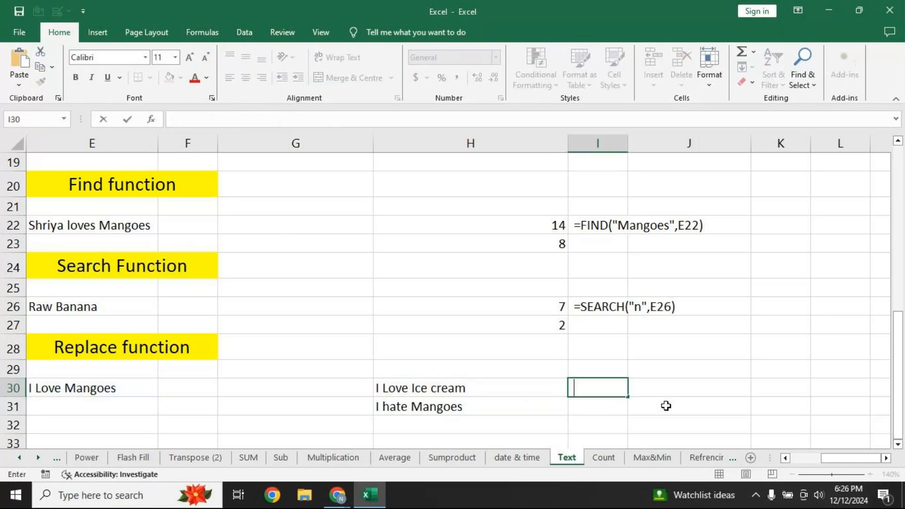
pyautogui.hotkey('ctrl', 'v')
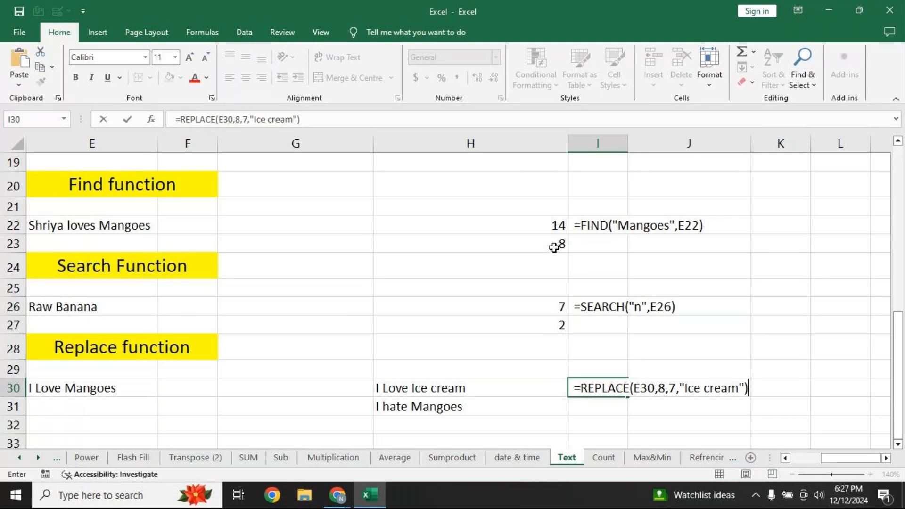
pyautogui.click(756, 309)
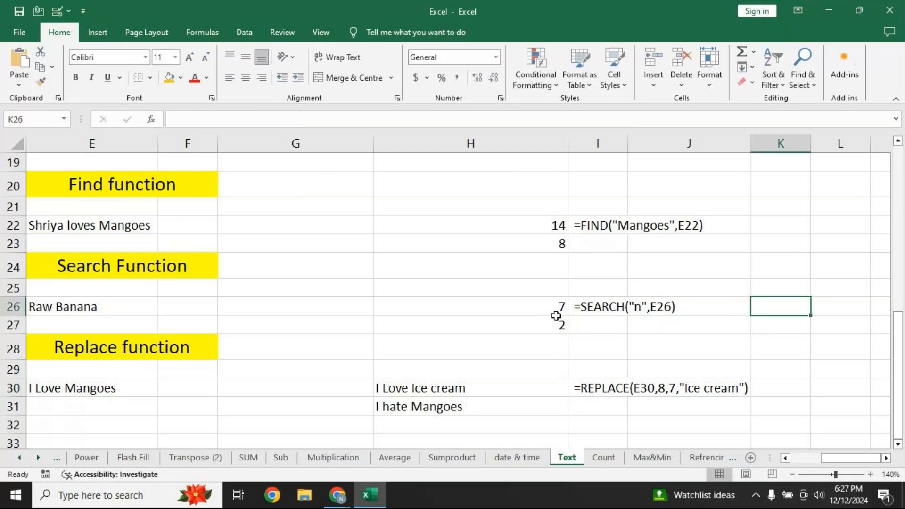
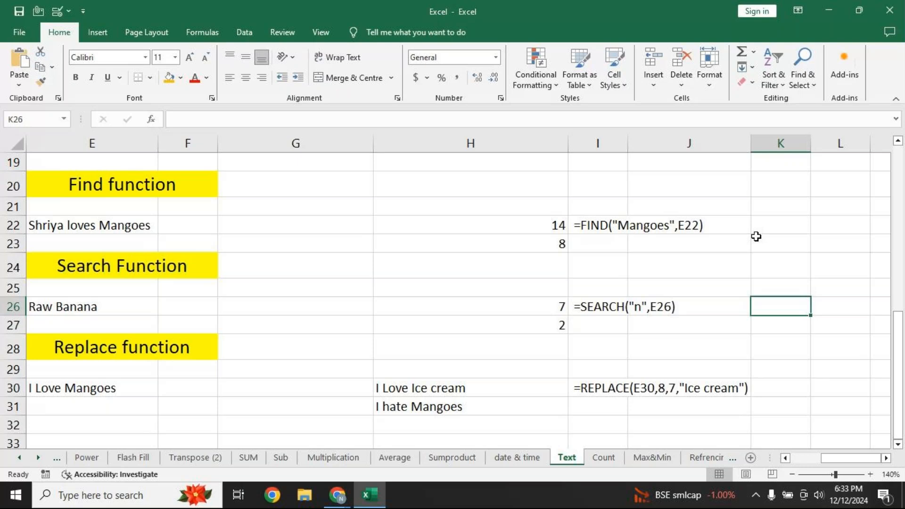
# Clear the REPLACE result 'I Love Ice cream' from cell H30
pyautogui.click(516, 386)
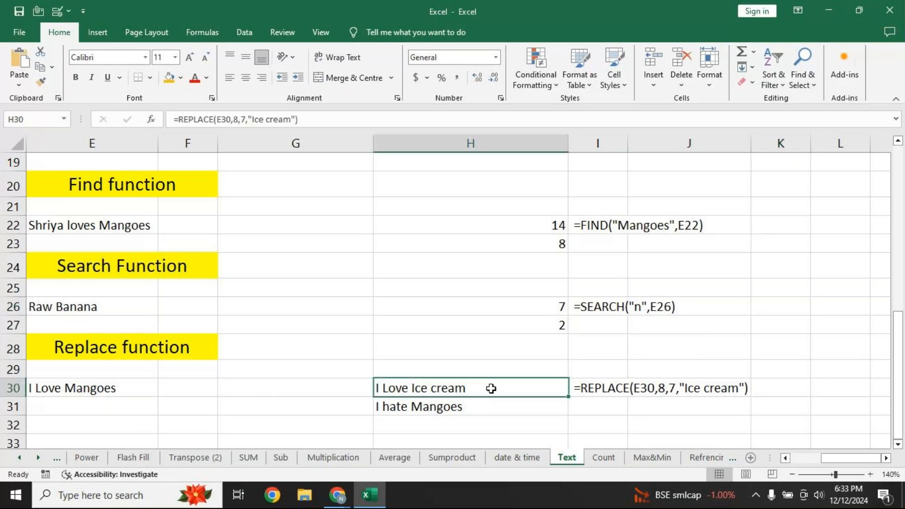
pyautogui.press('Delete')
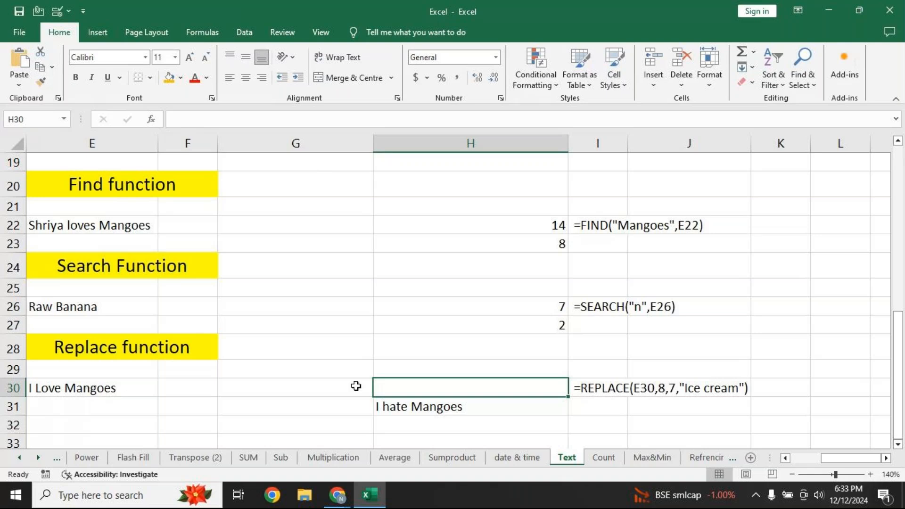
# Rebuild =REPLACE(E30,8,7,"Ice cream") in H30 so E30's text becomes I Love Ice cream
pyautogui.write('=repla')
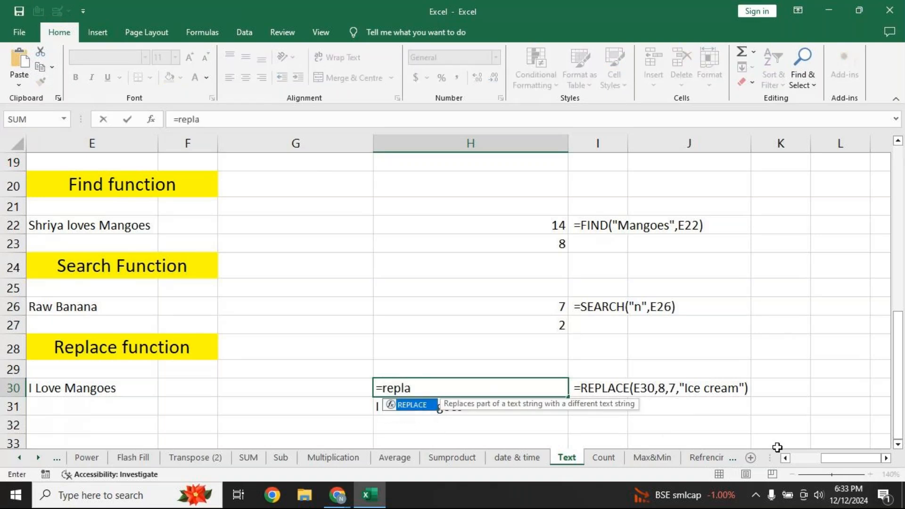
pyautogui.press('Tab')
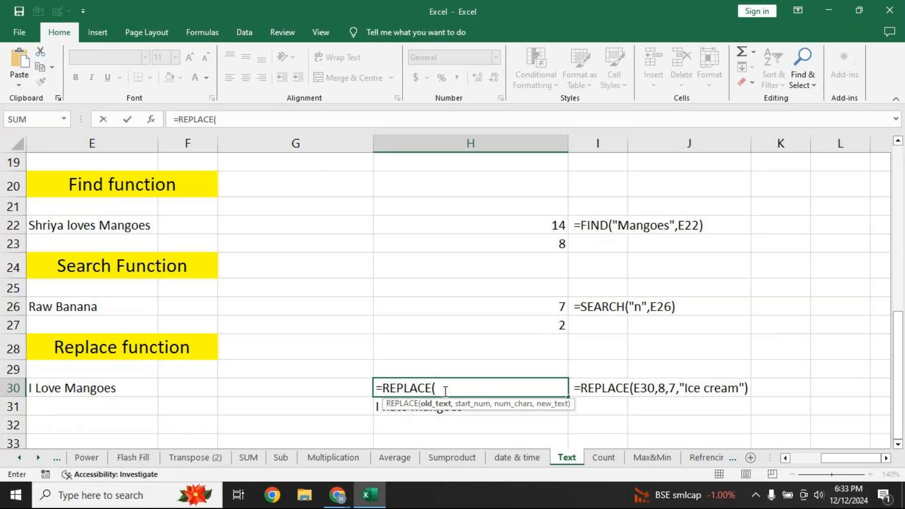
pyautogui.click(119, 392)
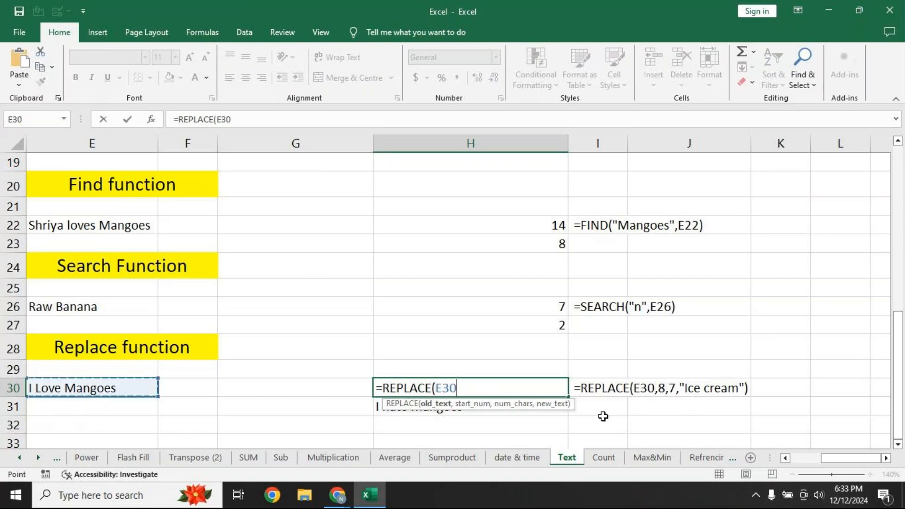
pyautogui.write(',')
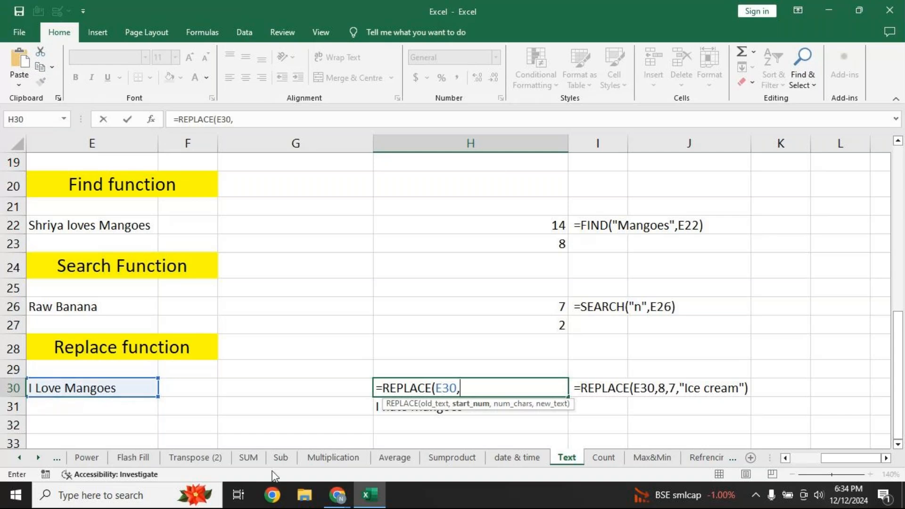
pyautogui.write('8,')
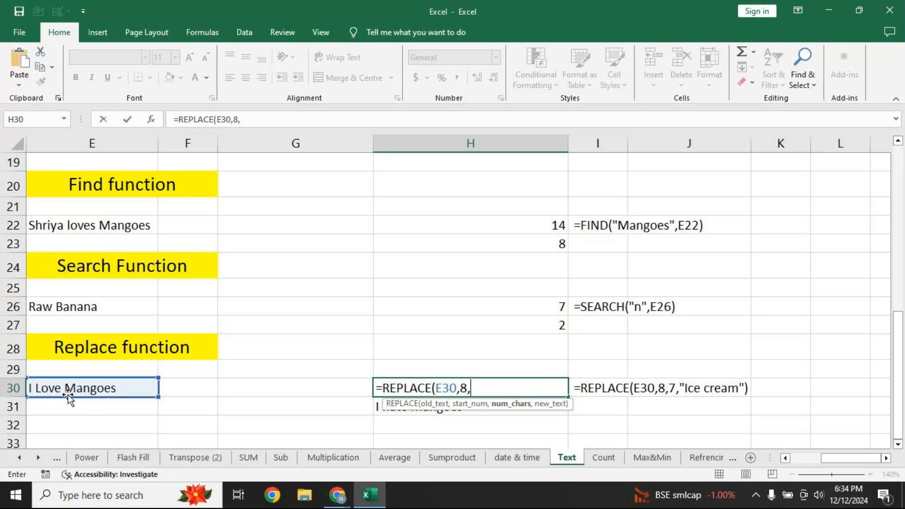
pyautogui.write('7,"')
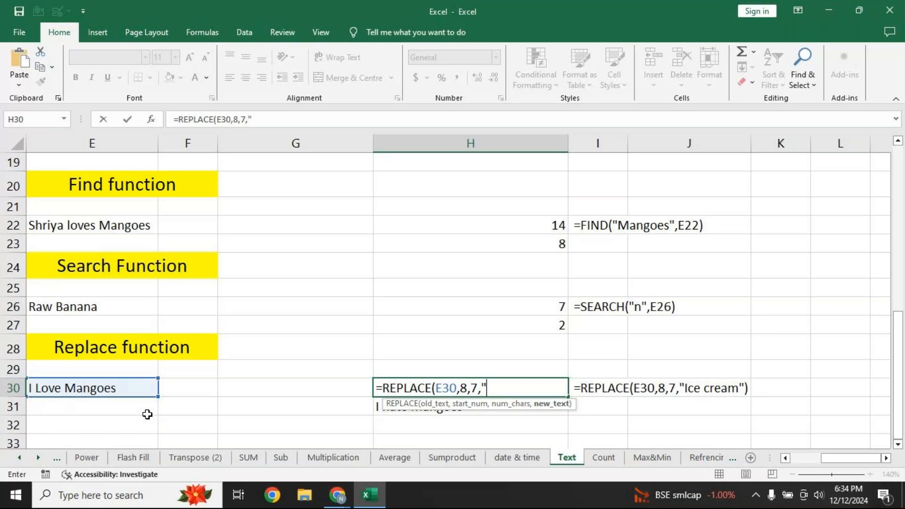
pyautogui.write('Ice cream')
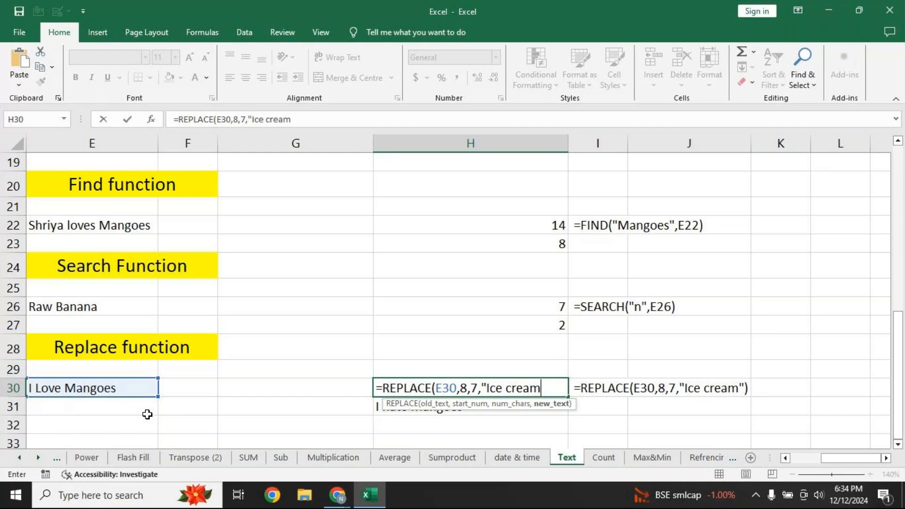
pyautogui.write('")')
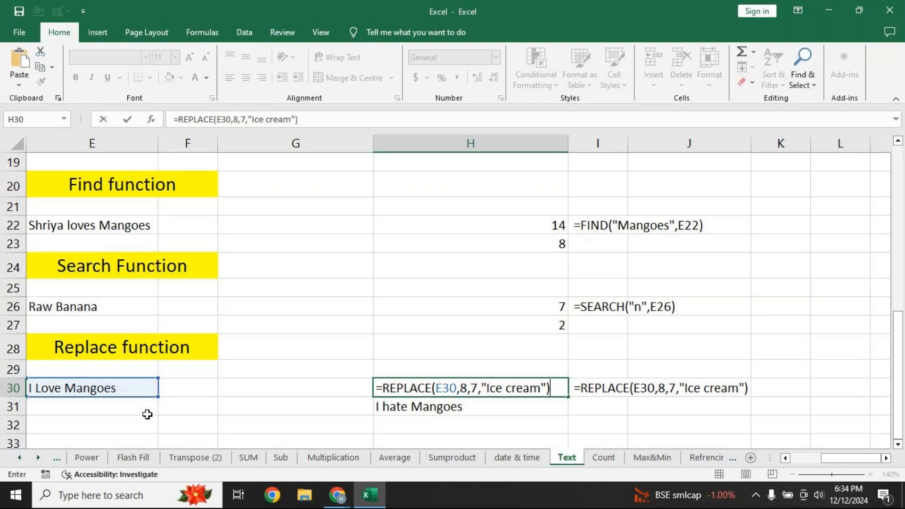
pyautogui.press('Return')
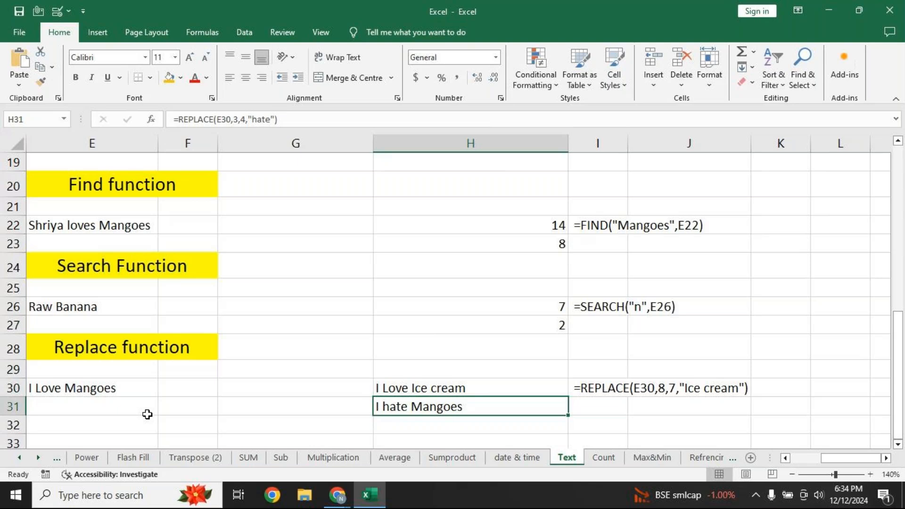
# Reveal H31's =REPLACE(E30,3,4,"hate") formula inside the cell
pyautogui.press('F2')
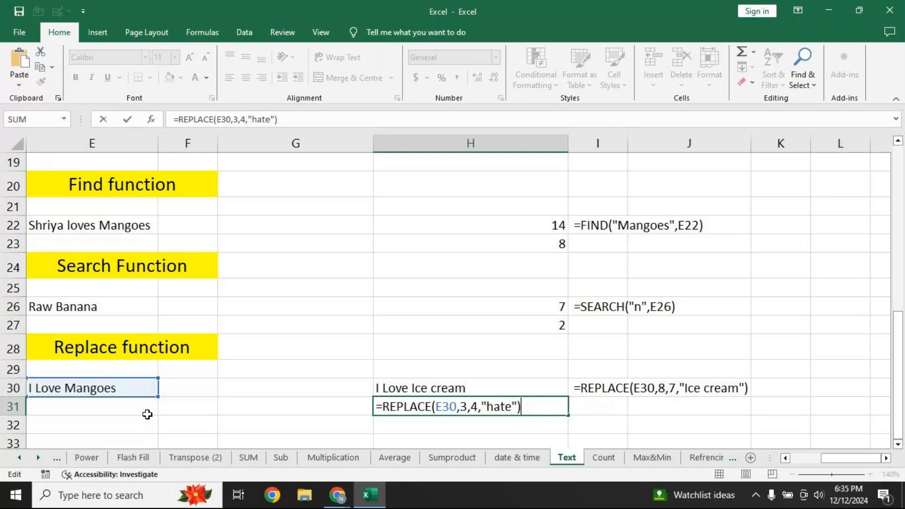
# Return H31 to its I hate Mangoes result and copy cell H30
pyautogui.press('Return')
pyautogui.click(377, 387)
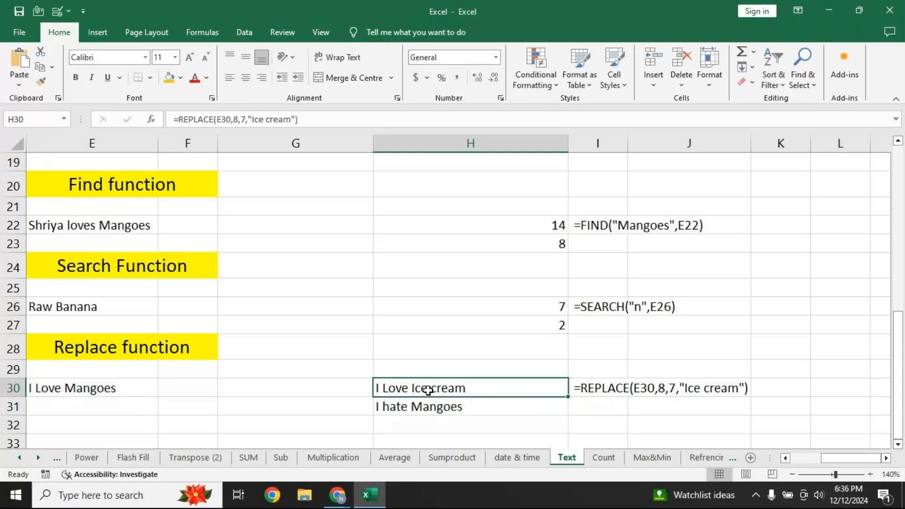
pyautogui.press('F2')
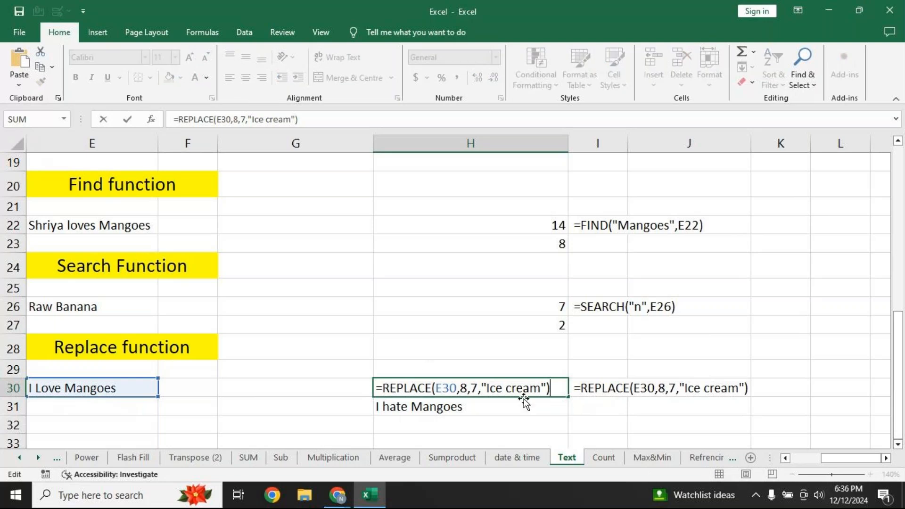
pyautogui.press('Return')
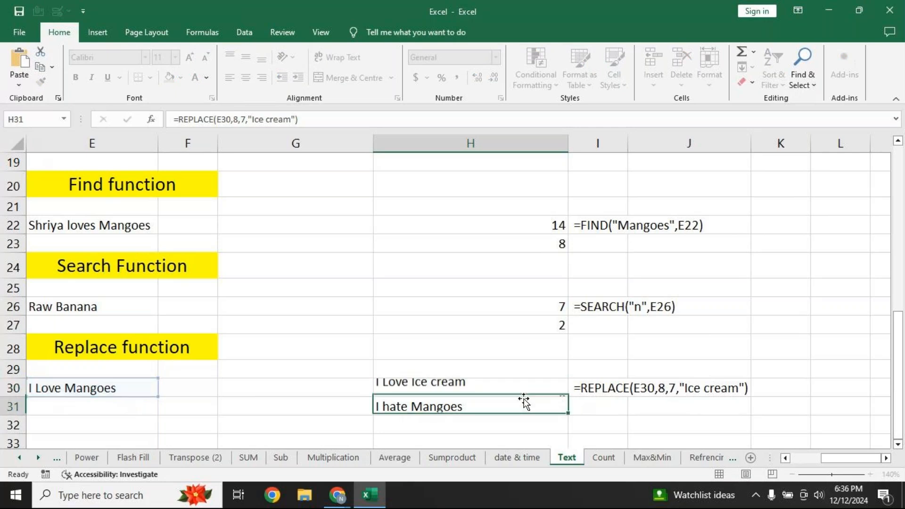
pyautogui.press('Up')
pyautogui.hotkey('ctrl', 'c')
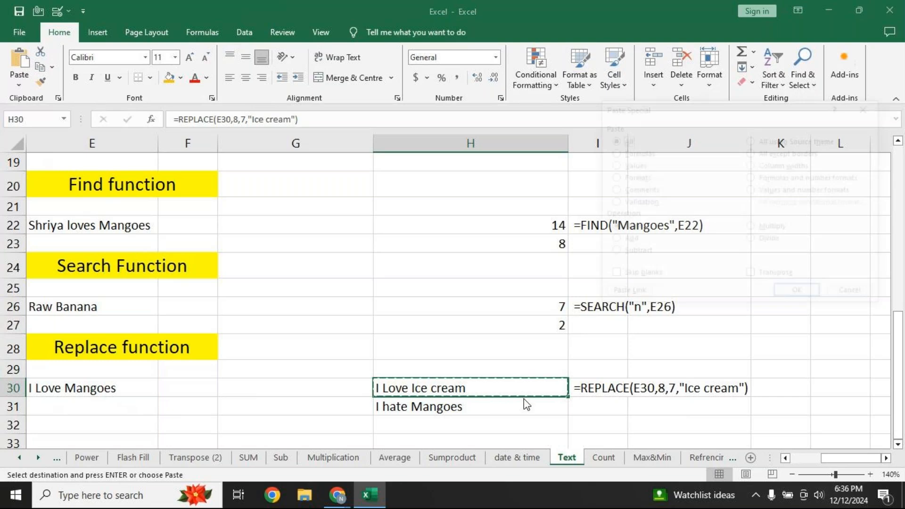
# Paste H30 back as values so it holds plain text I Love Ice cream, then check it
pyautogui.hotkey('ctrl', 'alt', 'v')
pyautogui.click(646, 164)
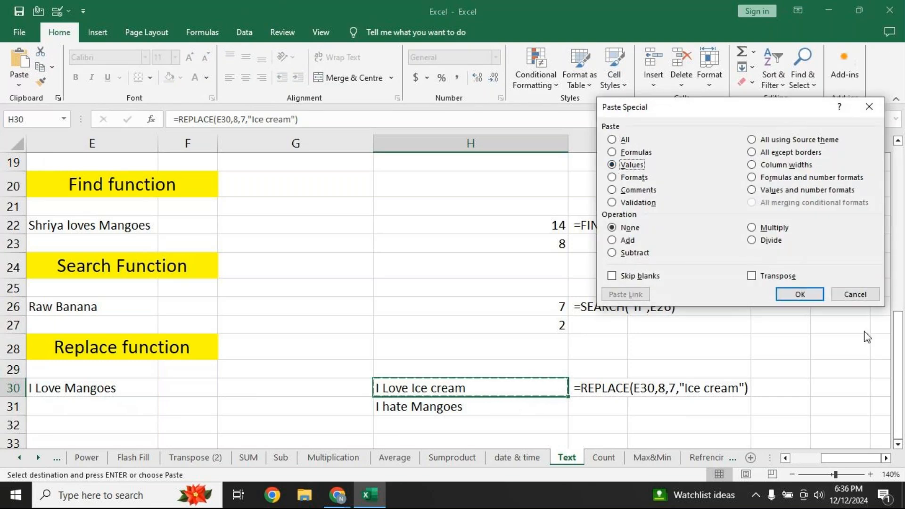
pyautogui.click(797, 297)
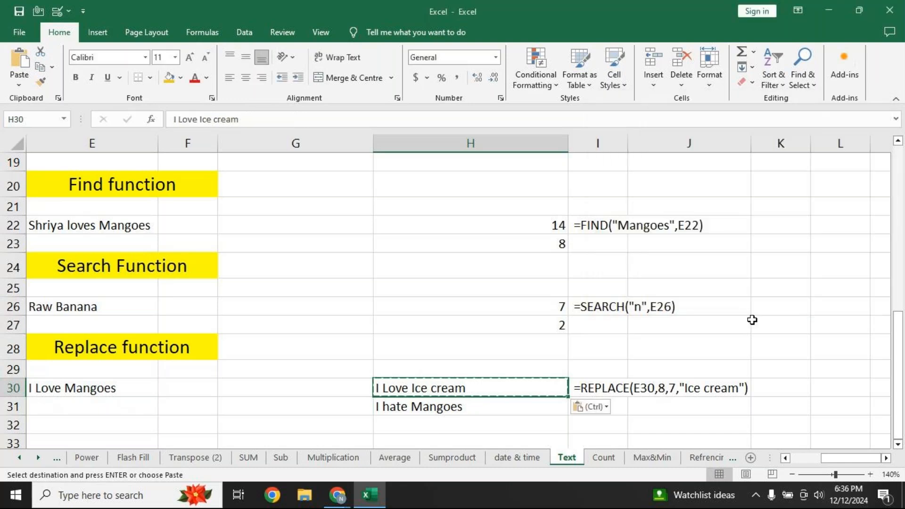
pyautogui.click(489, 425)
pyautogui.click(486, 392)
pyautogui.press('F2')
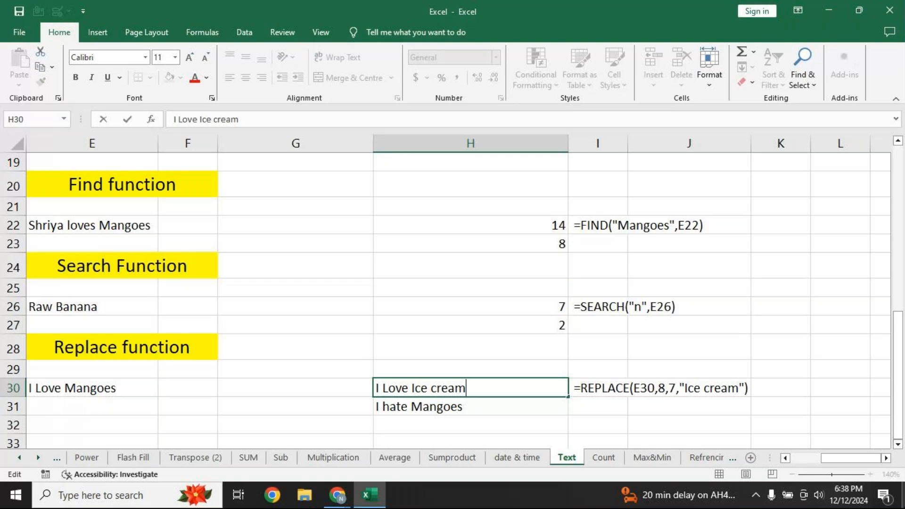
# Open the Count sheet at 110% zoom, select the Units Sold values, then select H3
pyautogui.press('Return')
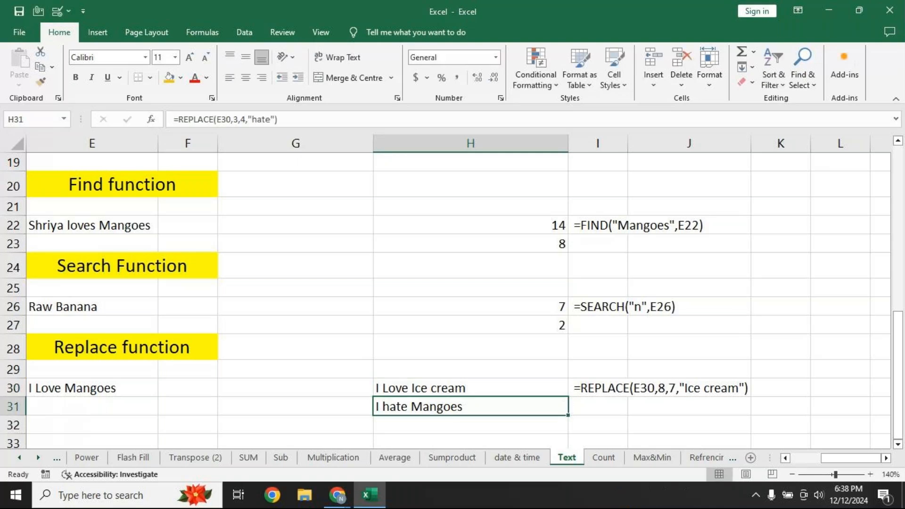
pyautogui.click(613, 461)
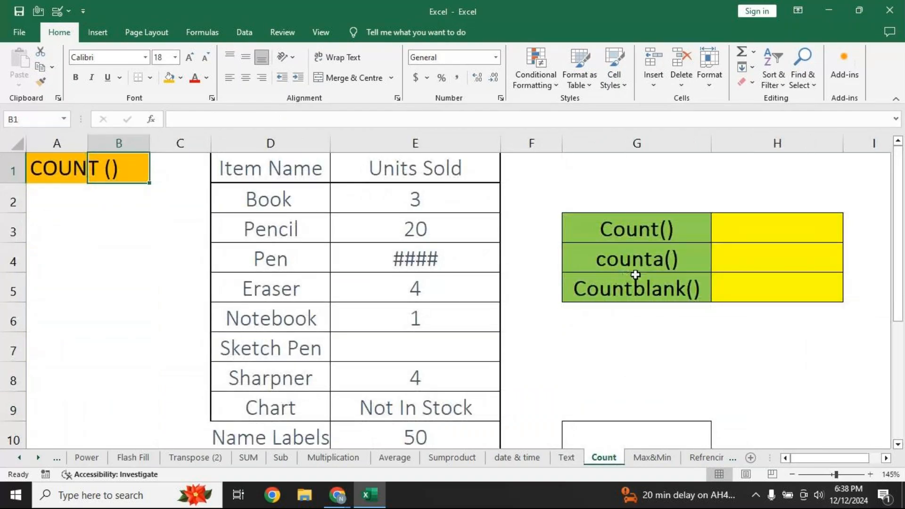
pyautogui.click(795, 475)
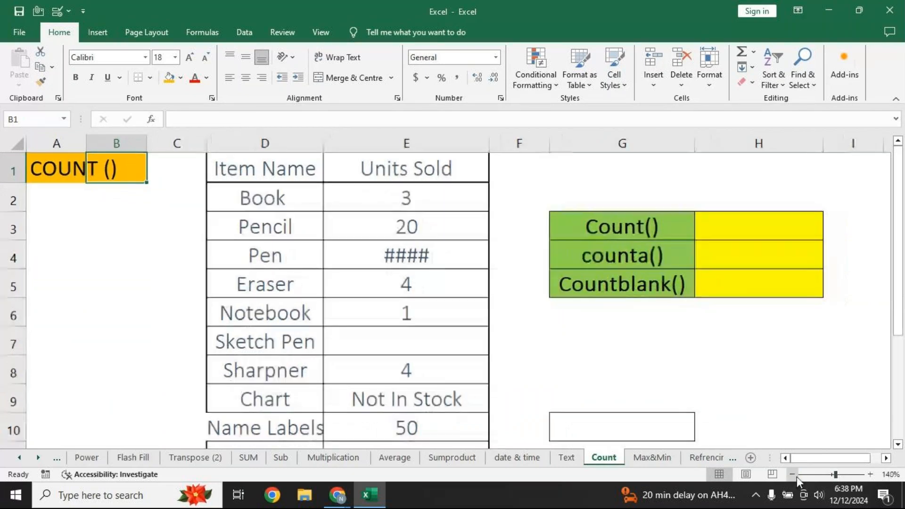
pyautogui.click(795, 475)
pyautogui.click(795, 475)
pyautogui.click(795, 475)
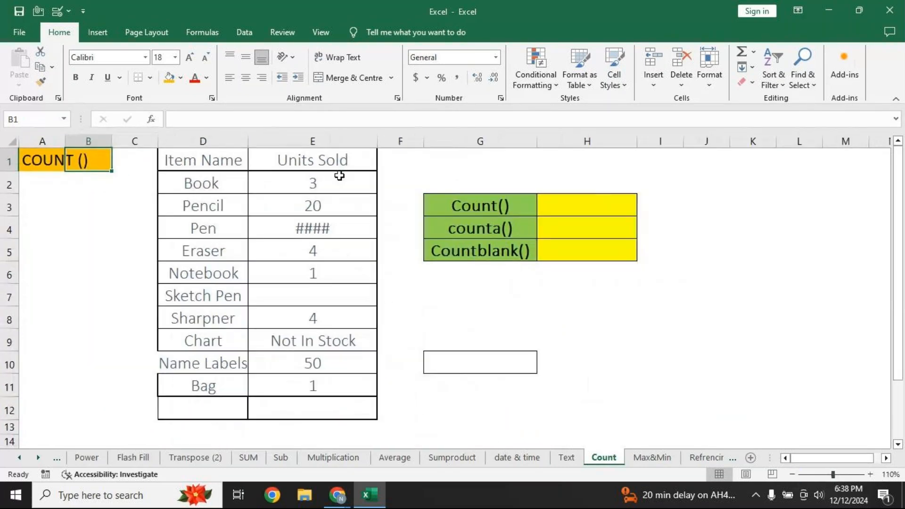
pyautogui.moveTo(338, 176); pyautogui.dragTo(305, 386)
pyautogui.click(559, 213)
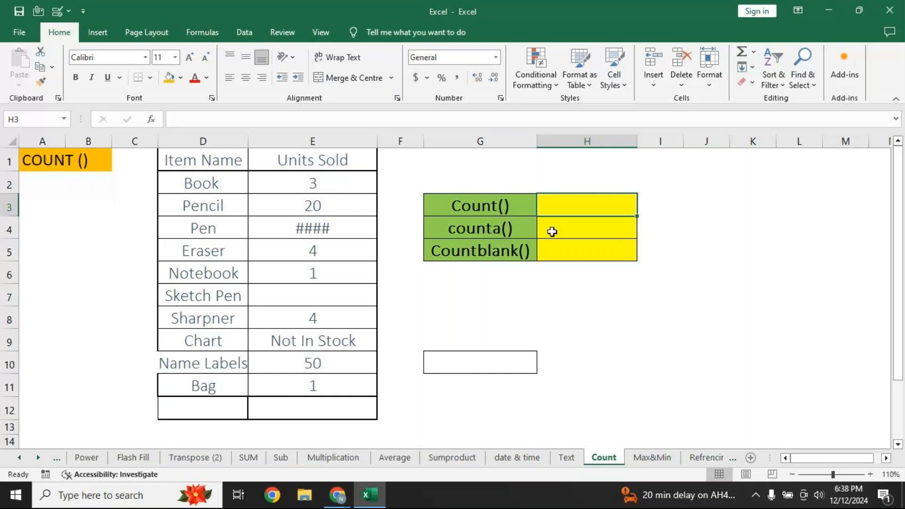
# Cancel a mistyped entry and enlarge the font of H3:H5 to 20
pyautogui.write('=coun')
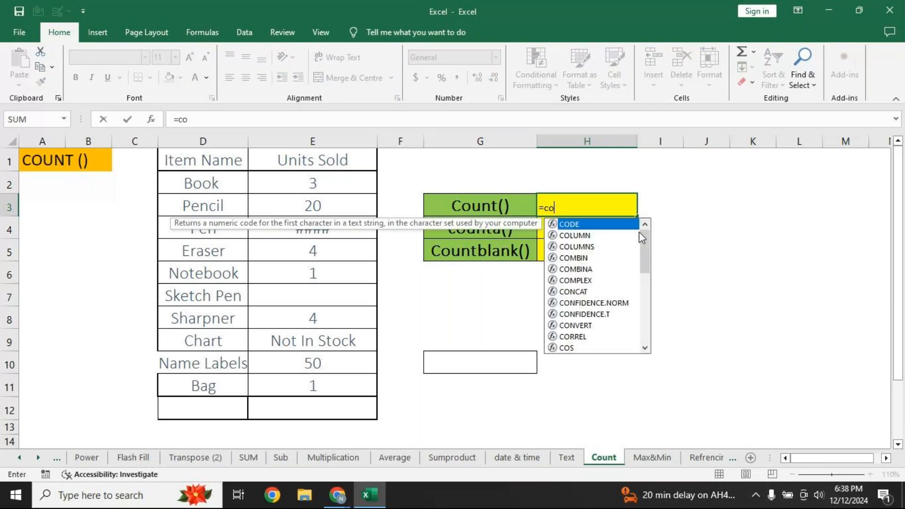
pyautogui.press('BackSpace')
pyautogui.press('BackSpace')
pyautogui.press('BackSpace')
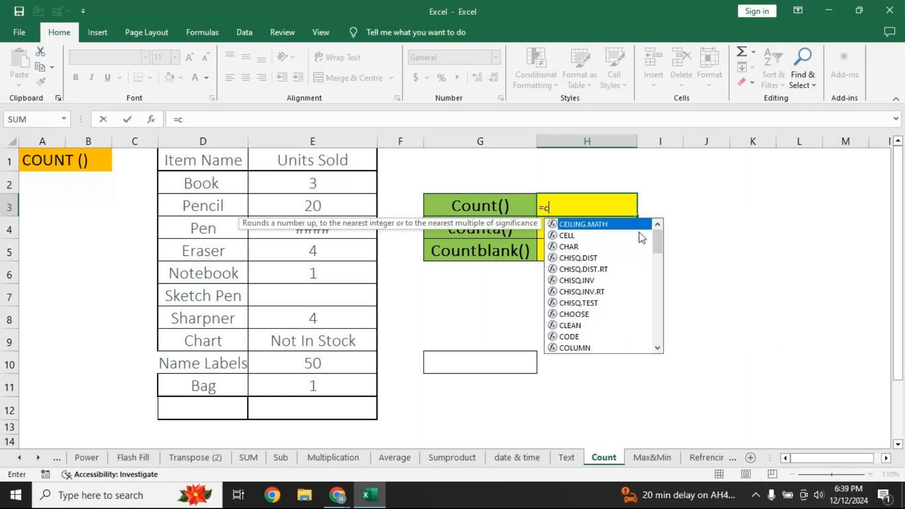
pyautogui.press('Escape')
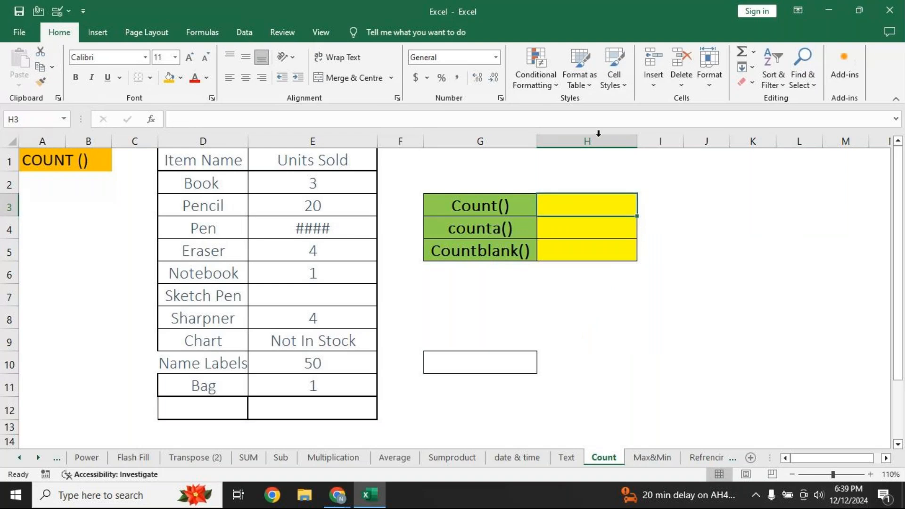
pyautogui.moveTo(567, 200); pyautogui.dragTo(572, 245)
pyautogui.click(188, 57)
pyautogui.click(188, 57)
pyautogui.click(189, 57)
pyautogui.click(188, 57)
pyautogui.click(188, 57)
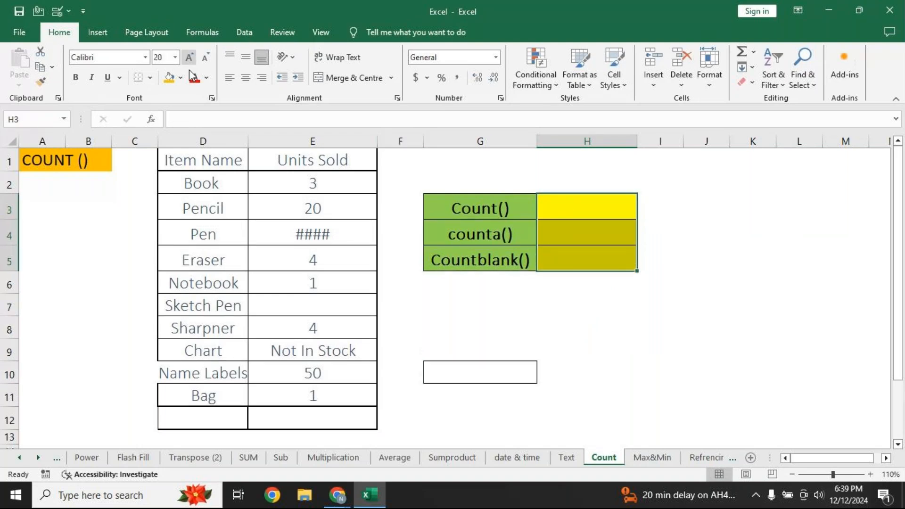
pyautogui.click(575, 206)
# Enter =COUNT(E2:E12) in H3, returning 7
pyautogui.write('=count')
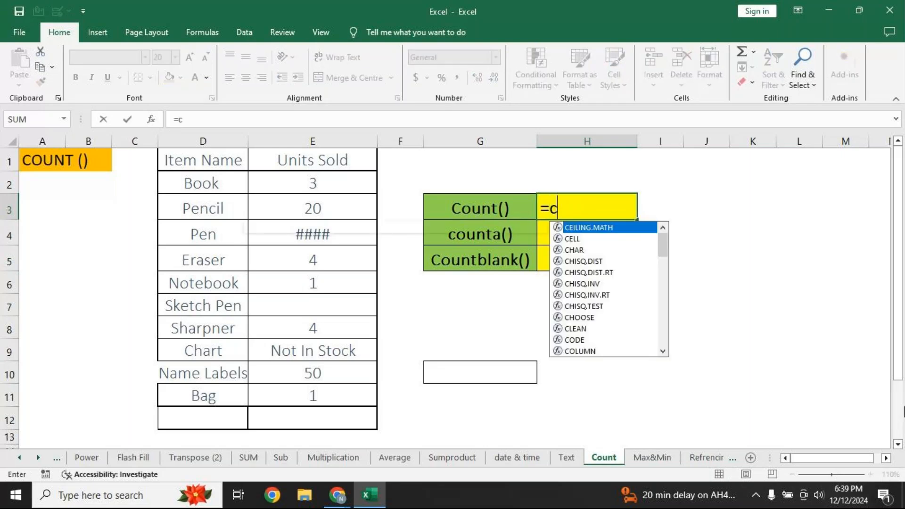
pyautogui.press('Tab')
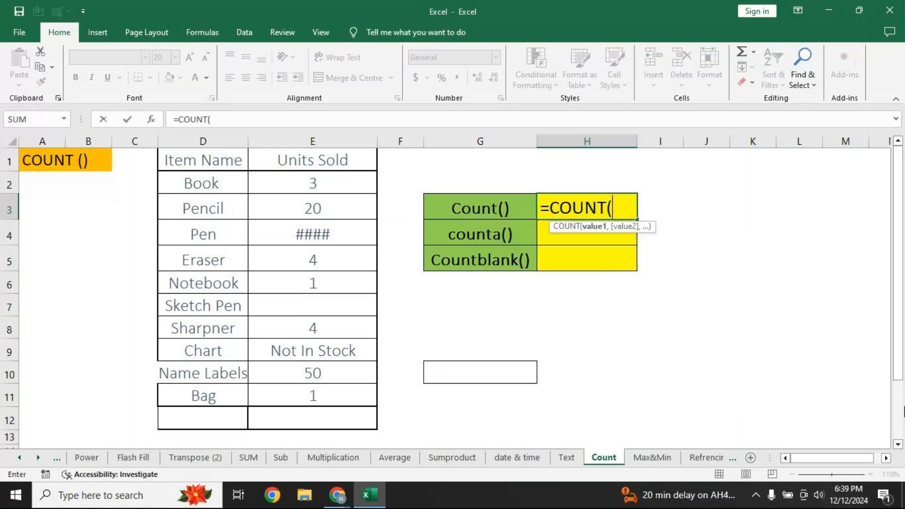
pyautogui.moveTo(329, 186); pyautogui.dragTo(289, 410)
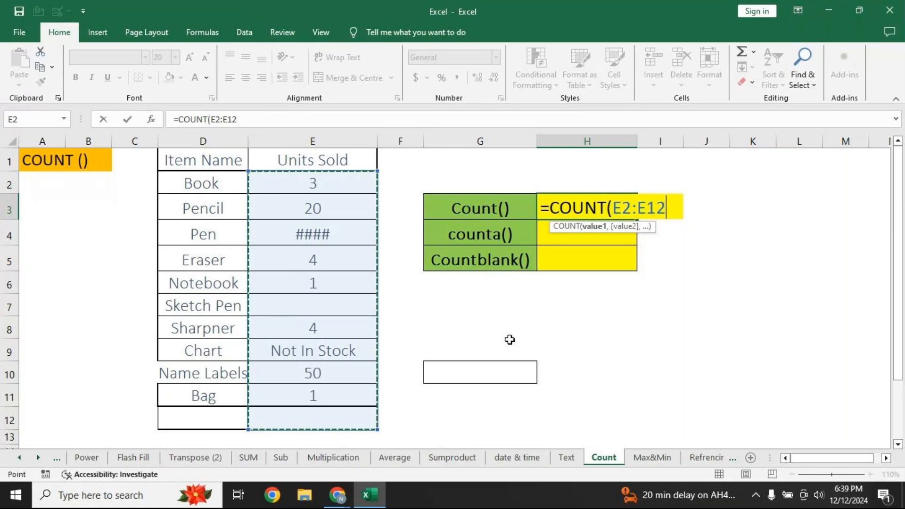
pyautogui.write(')')
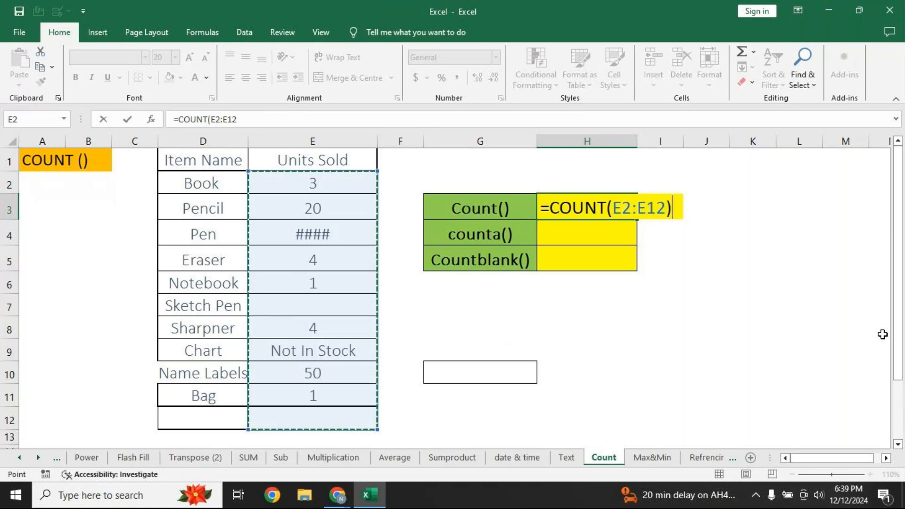
pyautogui.press('Return')
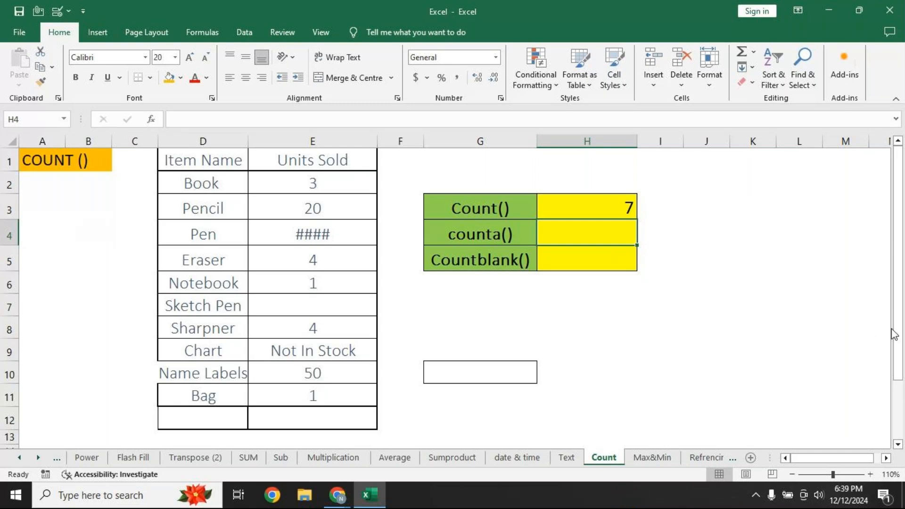
# Enter =COUNTA(E2:E12) in H4, counting 9 non-empty cells
pyautogui.write('=c')
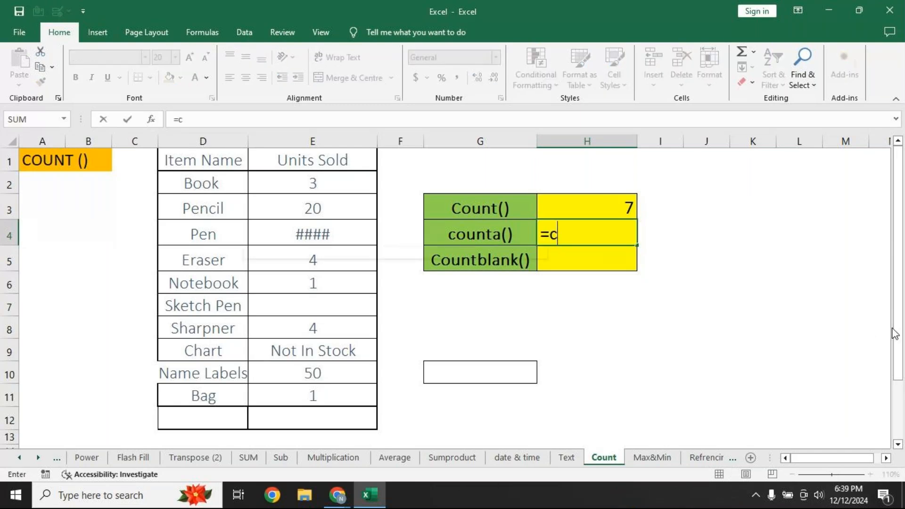
pyautogui.write('ount')
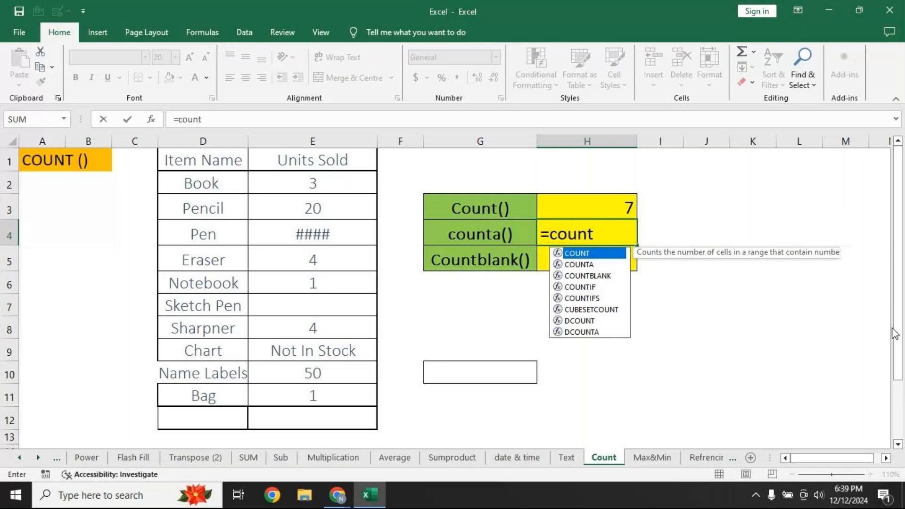
pyautogui.write('a')
pyautogui.press('Tab')
pyautogui.moveTo(359, 183); pyautogui.dragTo(294, 409)
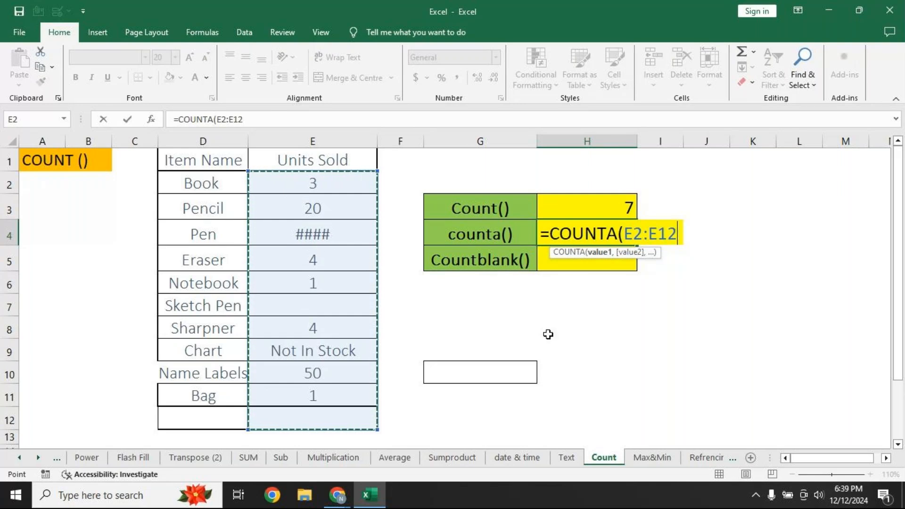
pyautogui.write(')')
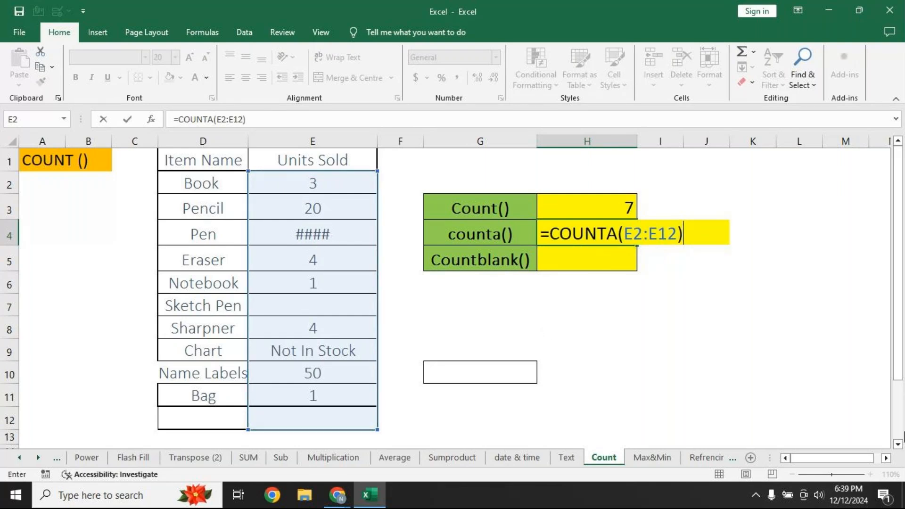
pyautogui.press('Return')
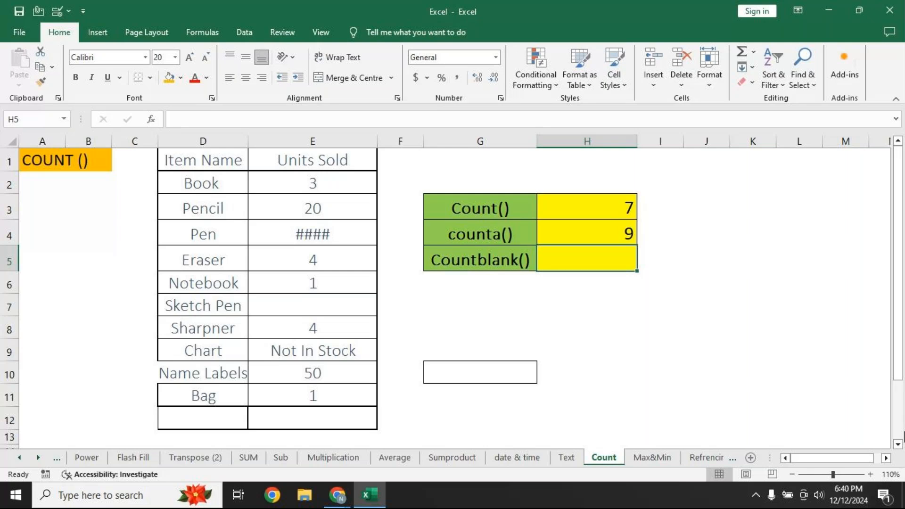
# Enter =COUNTBLANK(E2:E12) in H5, returning 2 blank cells
pyautogui.write('=countbla')
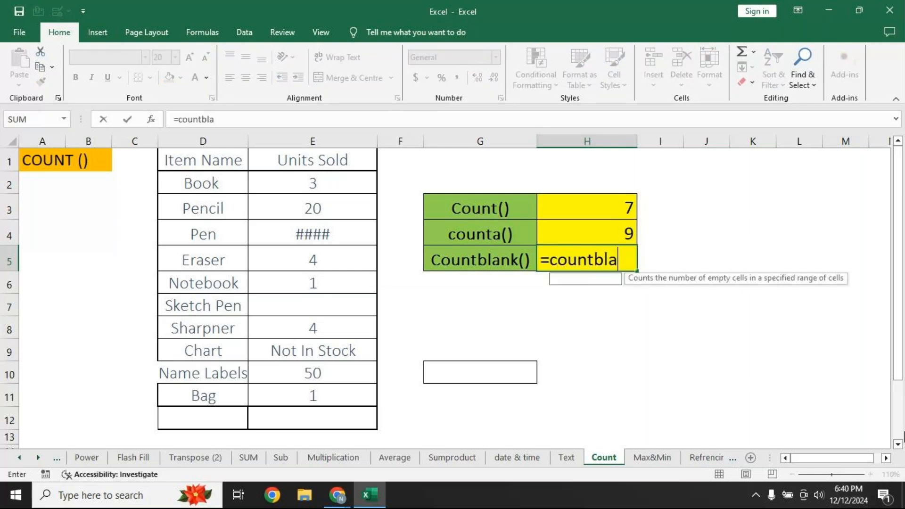
pyautogui.press('Tab')
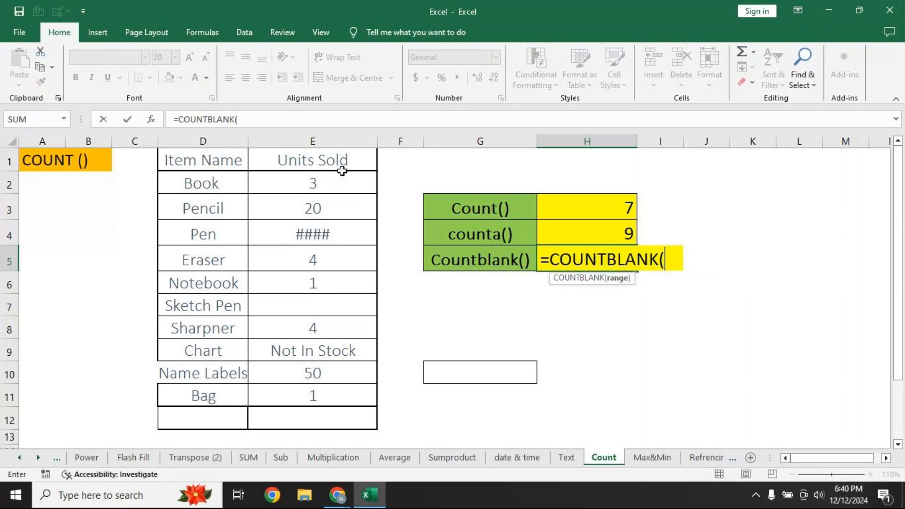
pyautogui.moveTo(343, 180); pyautogui.dragTo(312, 418)
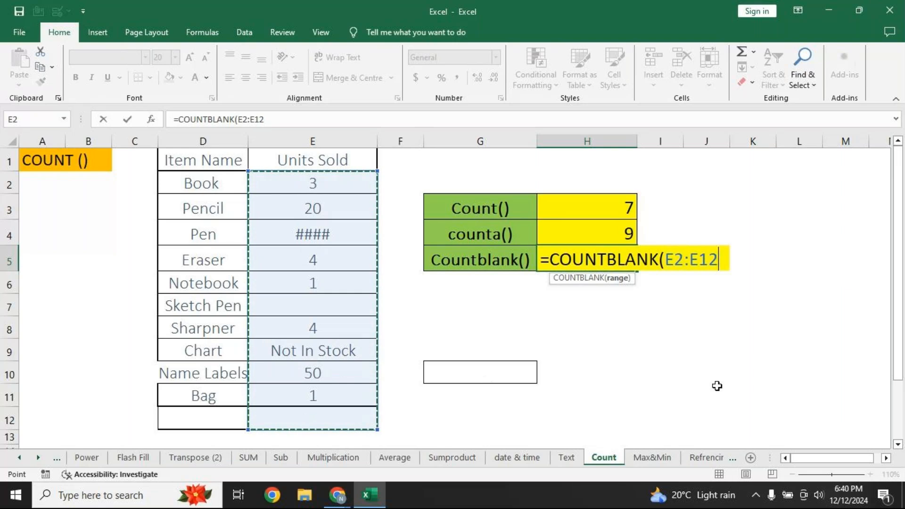
pyautogui.write(')')
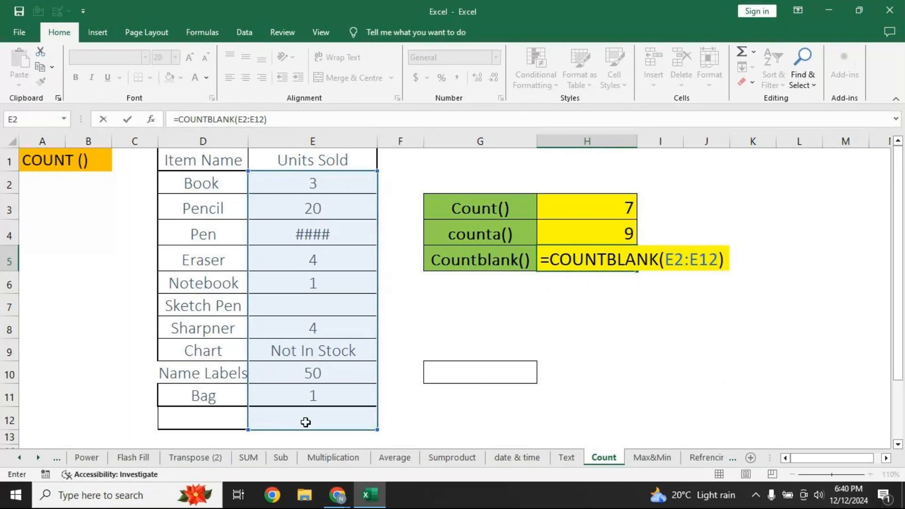
pyautogui.press('Return')
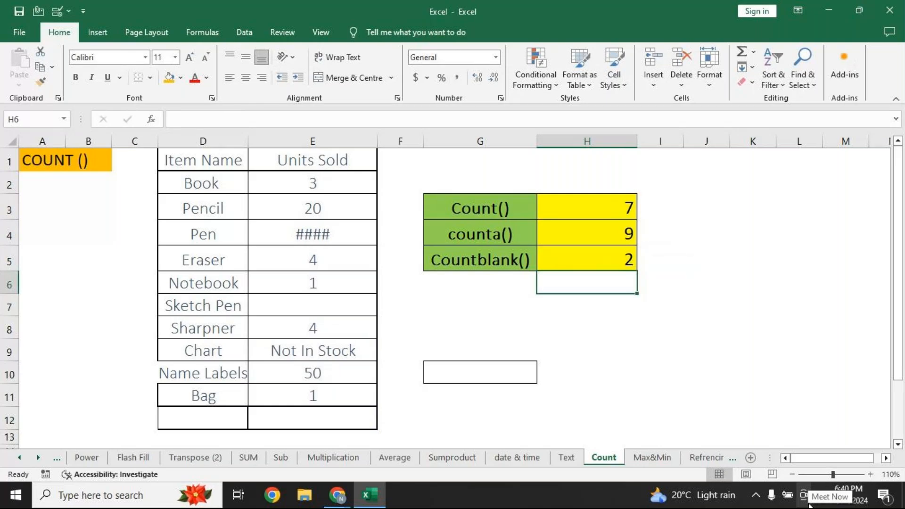
# Turn on Show Formulas at 100% zoom and inspect the COUNT formula in H3
pyautogui.click(202, 33)
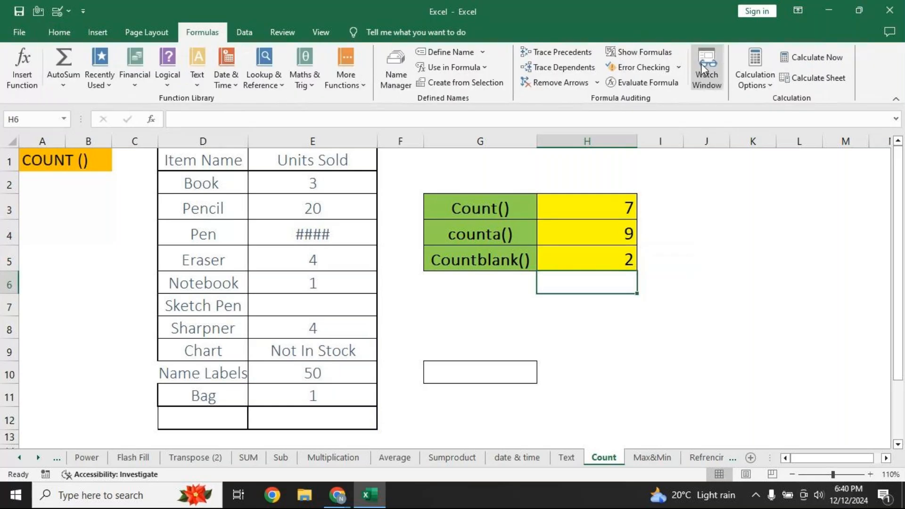
pyautogui.click(638, 53)
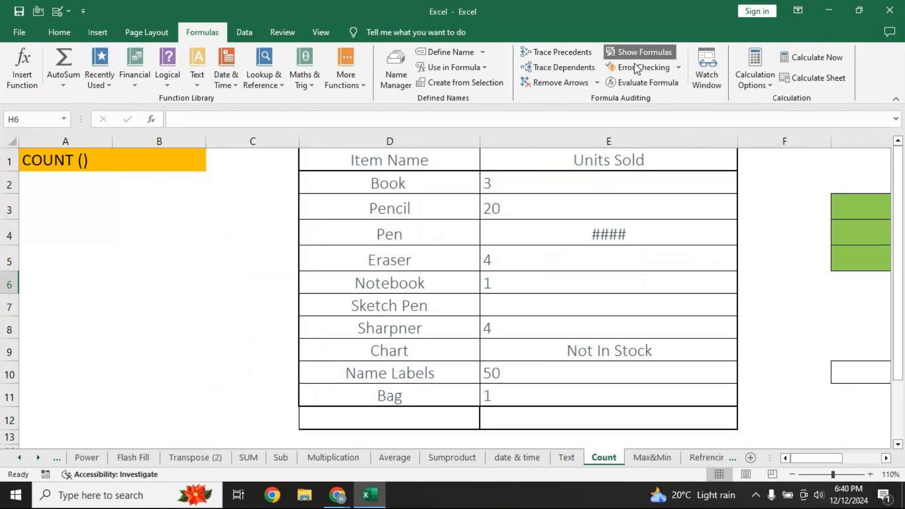
pyautogui.click(871, 474)
pyautogui.click(886, 458)
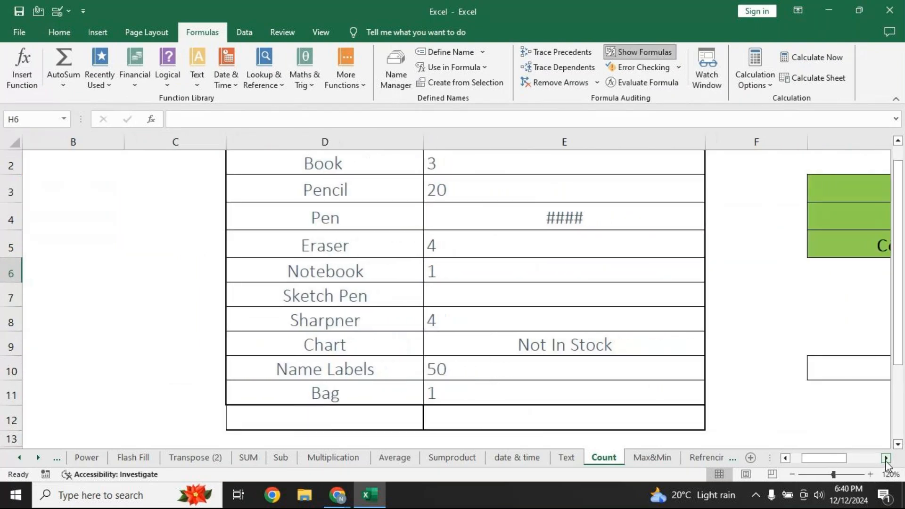
pyautogui.click(886, 458)
pyautogui.click(791, 474)
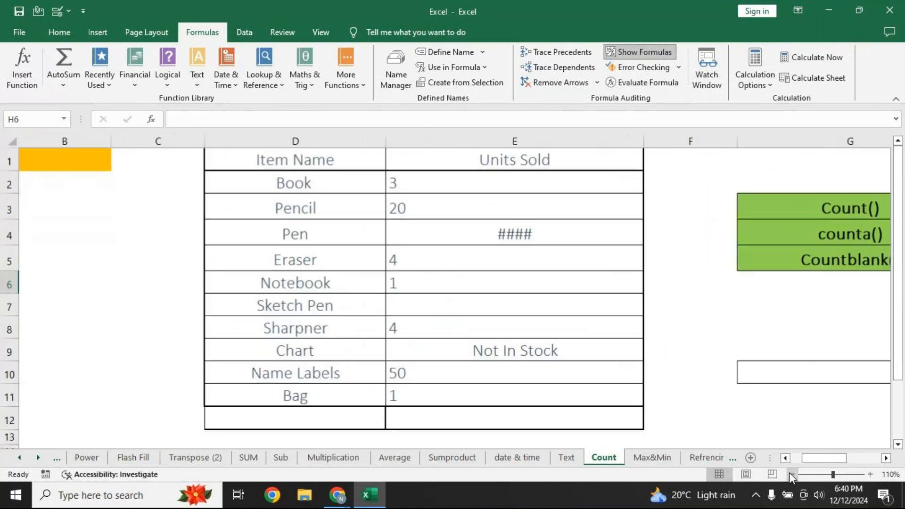
pyautogui.click(791, 474)
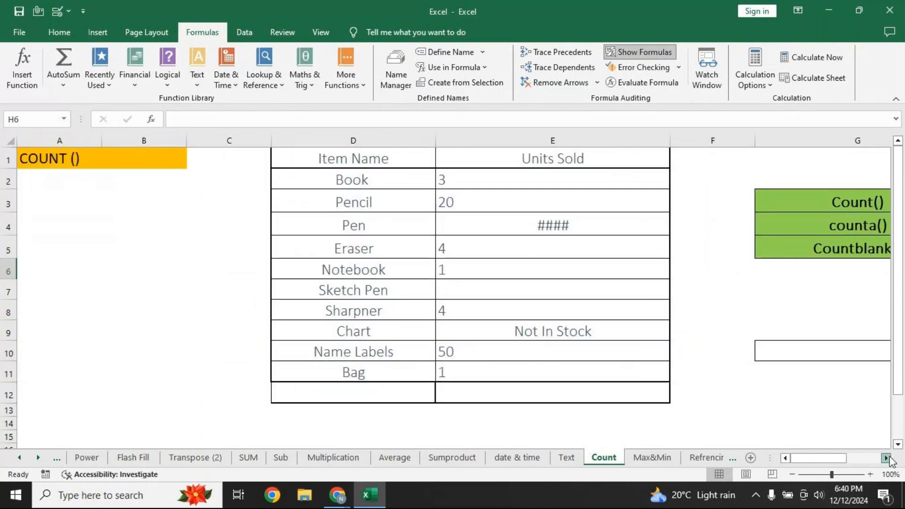
pyautogui.click(888, 458)
pyautogui.click(888, 458)
pyautogui.click(888, 458)
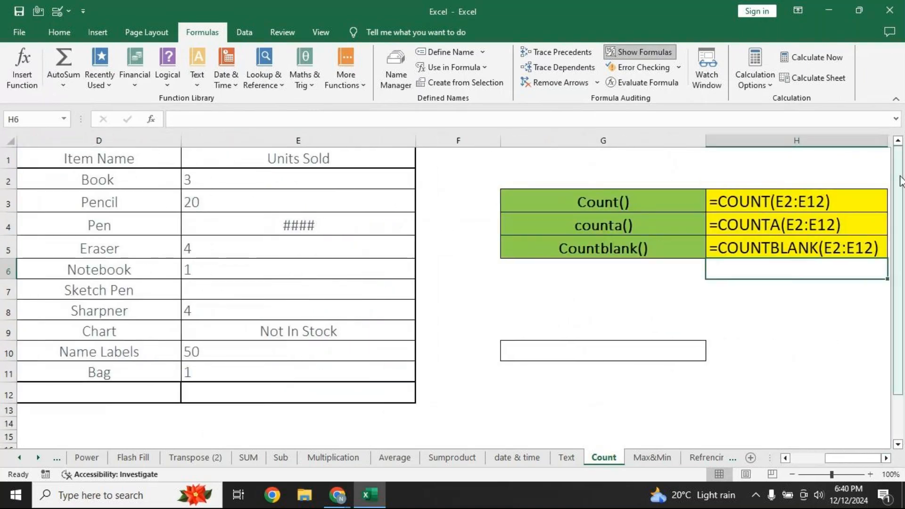
pyautogui.click(901, 140)
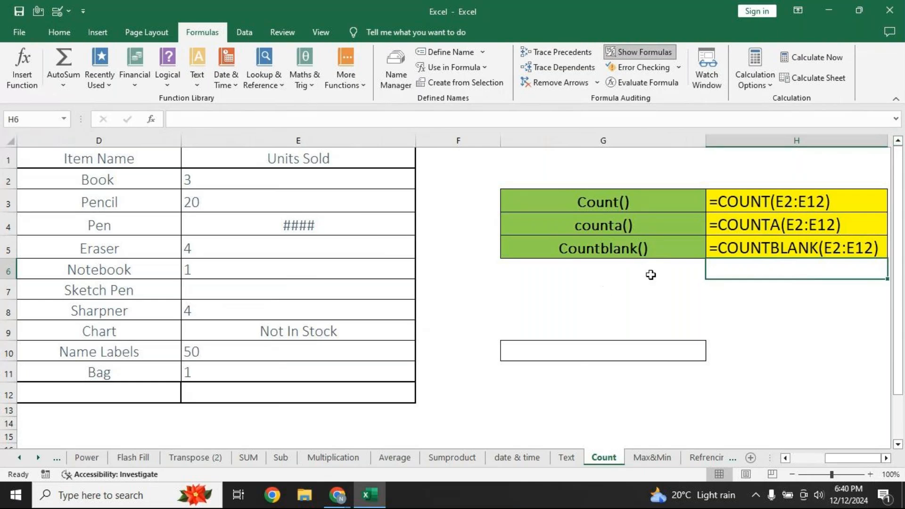
pyautogui.click(759, 203)
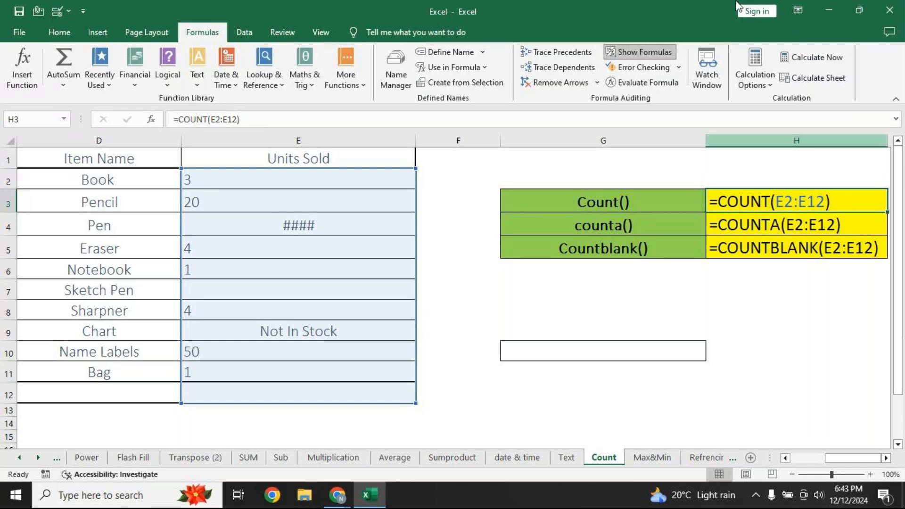
# Turn off Show Formulas on Count, then clear the max and min results in F8:F12 on Max&Min
pyautogui.click(636, 51)
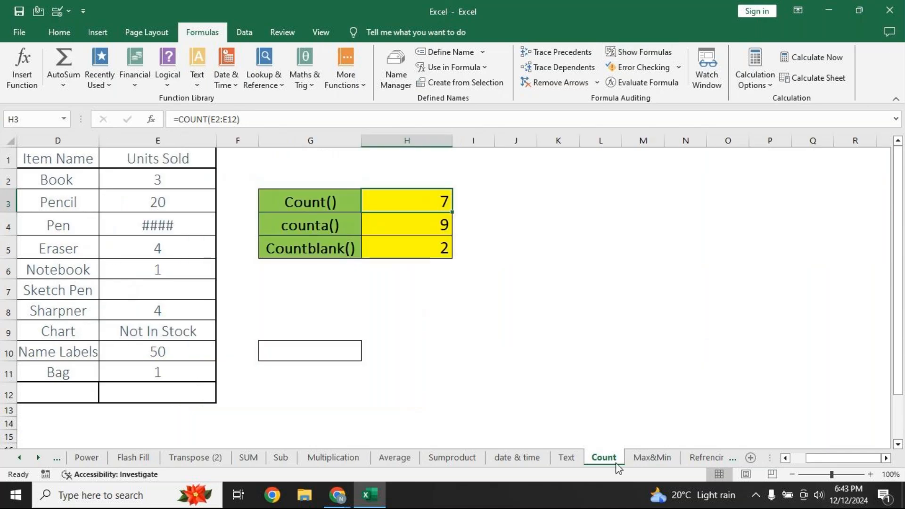
pyautogui.click(653, 458)
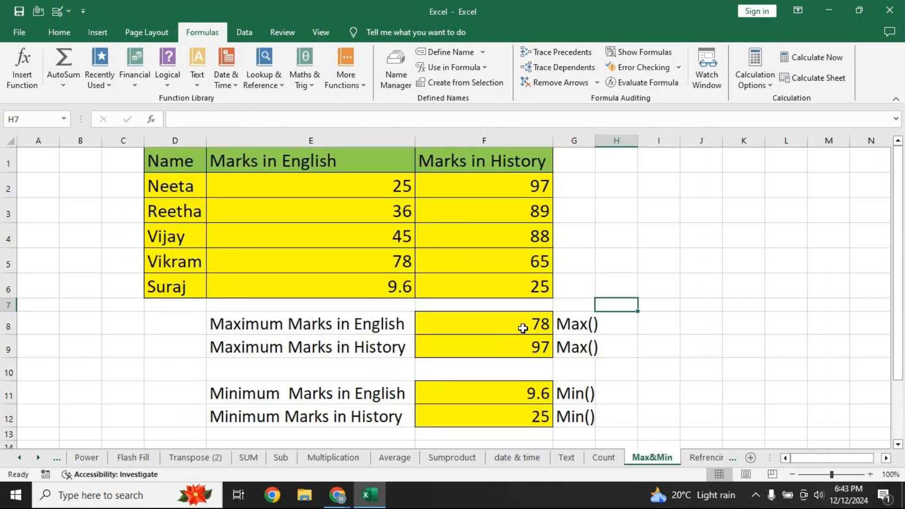
pyautogui.moveTo(521, 324); pyautogui.dragTo(503, 411)
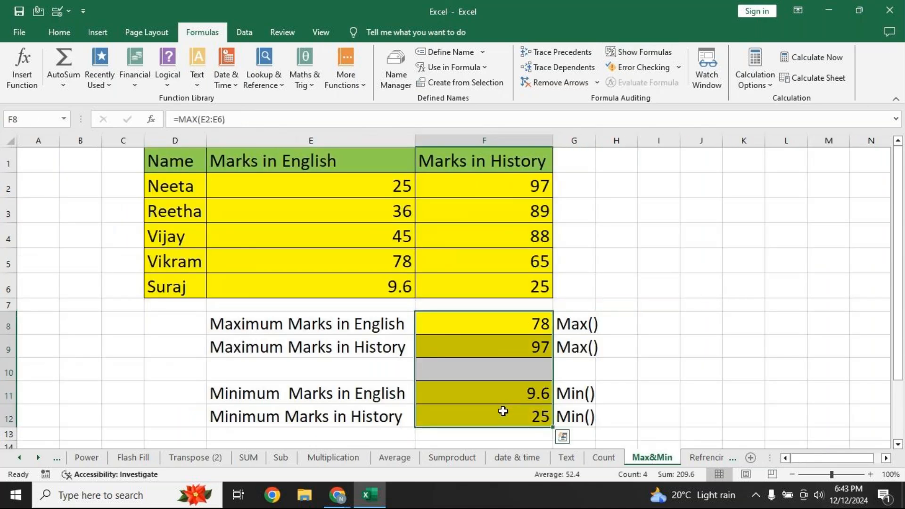
pyautogui.press('Delete')
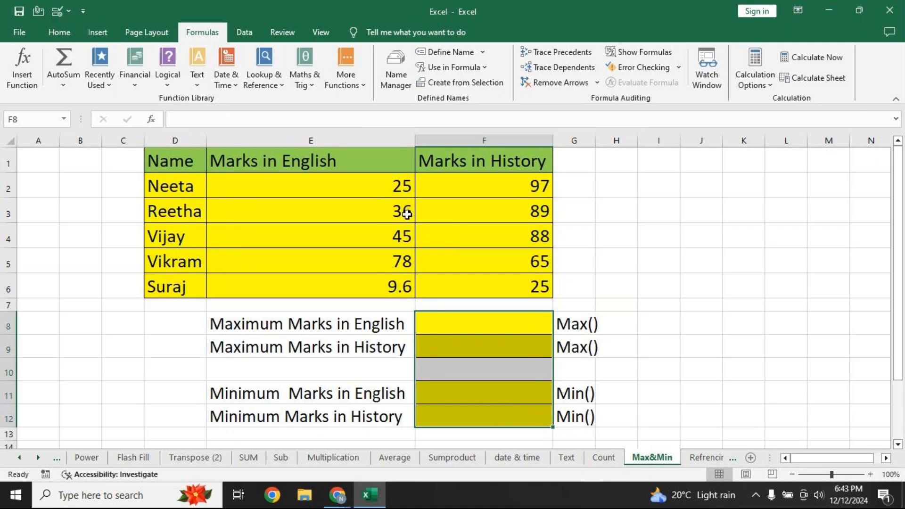
pyautogui.click(461, 324)
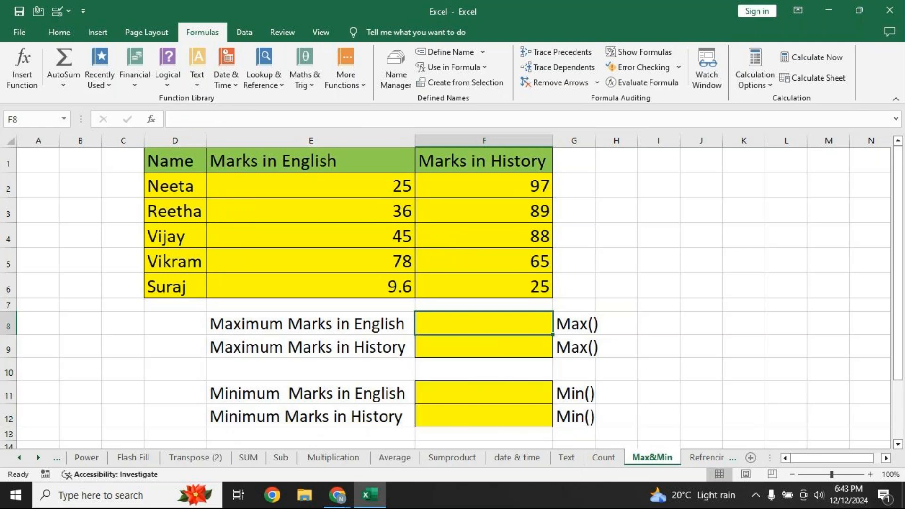
# Enter =MAX(E2:E6) in F8 to get the maximum English mark of 78
pyautogui.write('=ma')
pyautogui.press('Down')
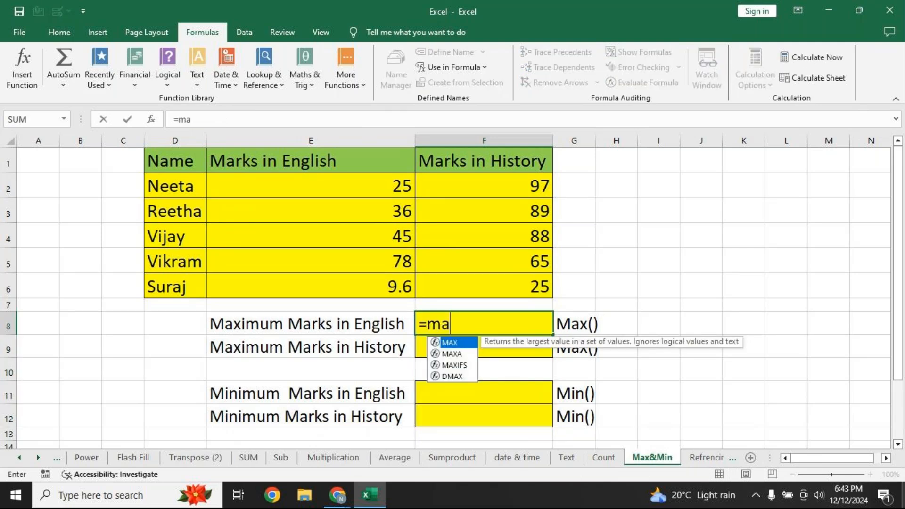
pyautogui.press('Tab')
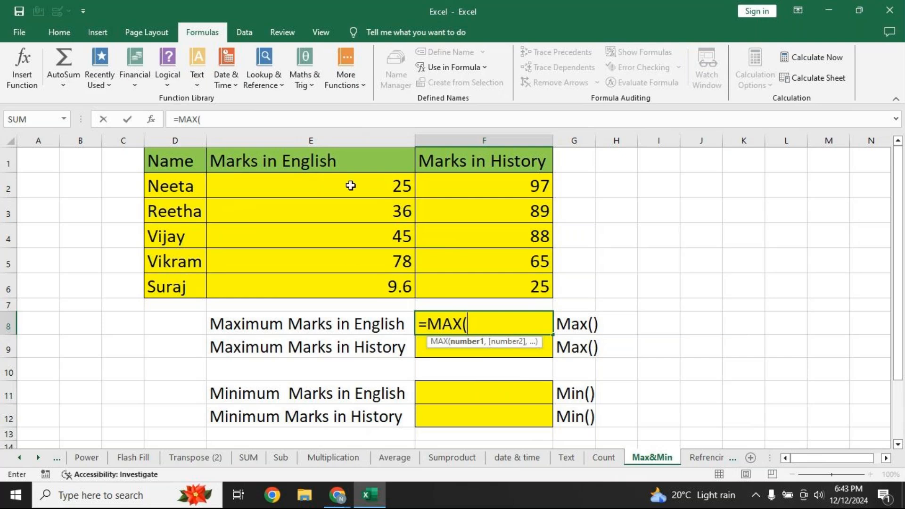
pyautogui.moveTo(351, 185); pyautogui.dragTo(346, 279)
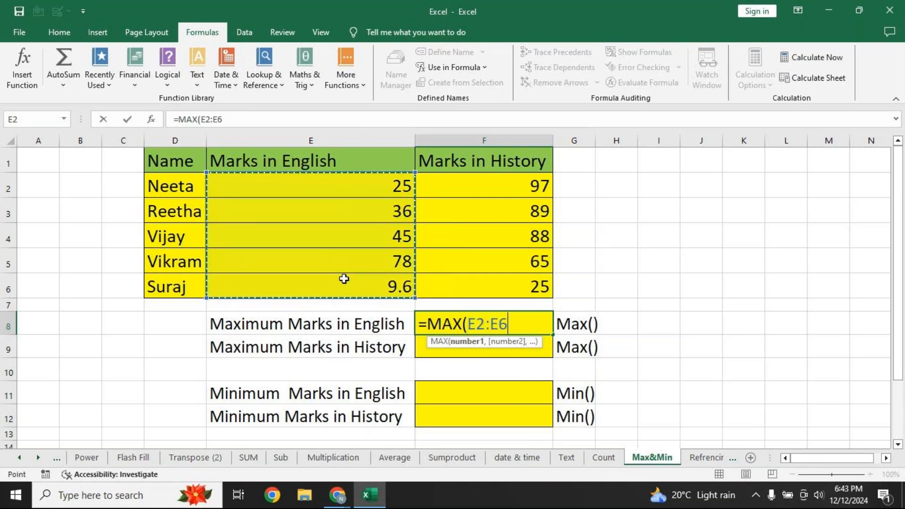
pyautogui.write(')')
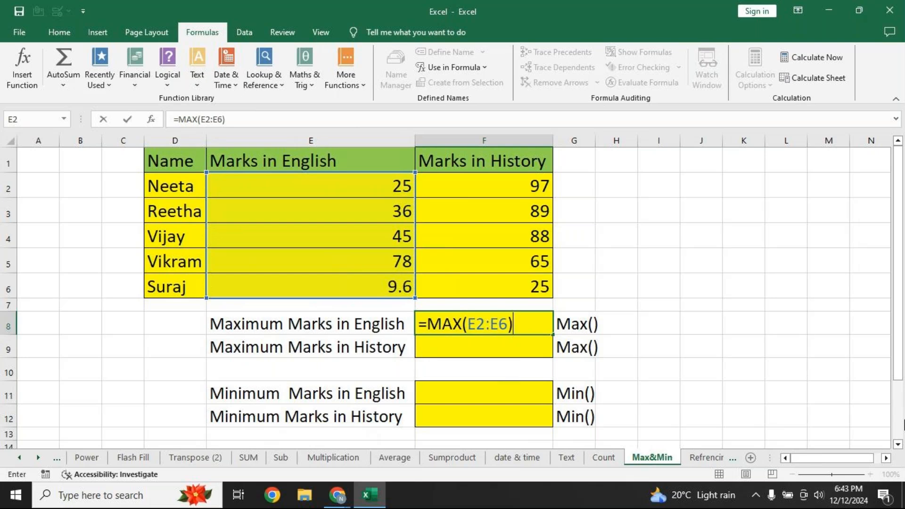
pyautogui.press('Return')
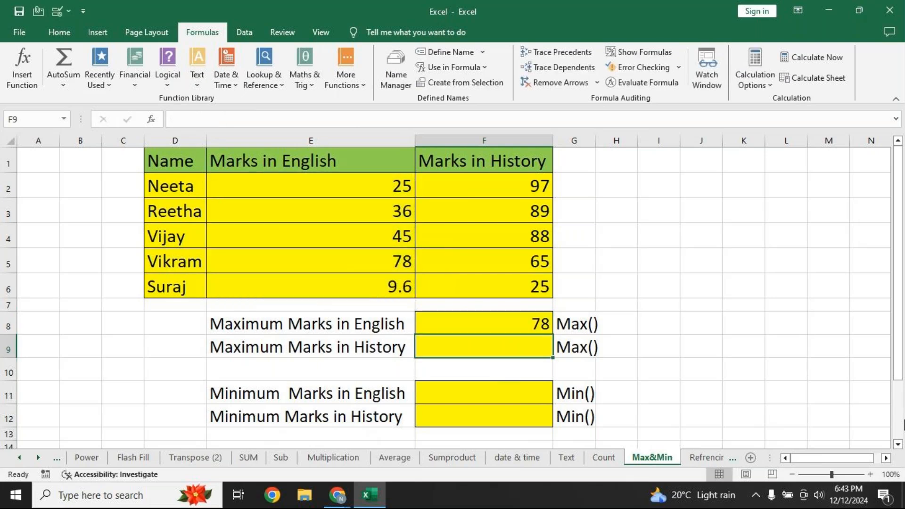
pyautogui.press('Up')
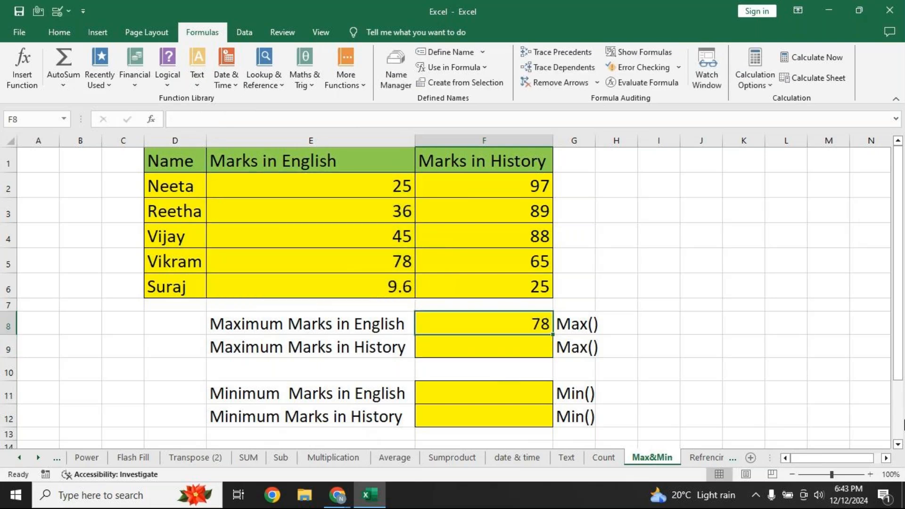
pyautogui.click(443, 399)
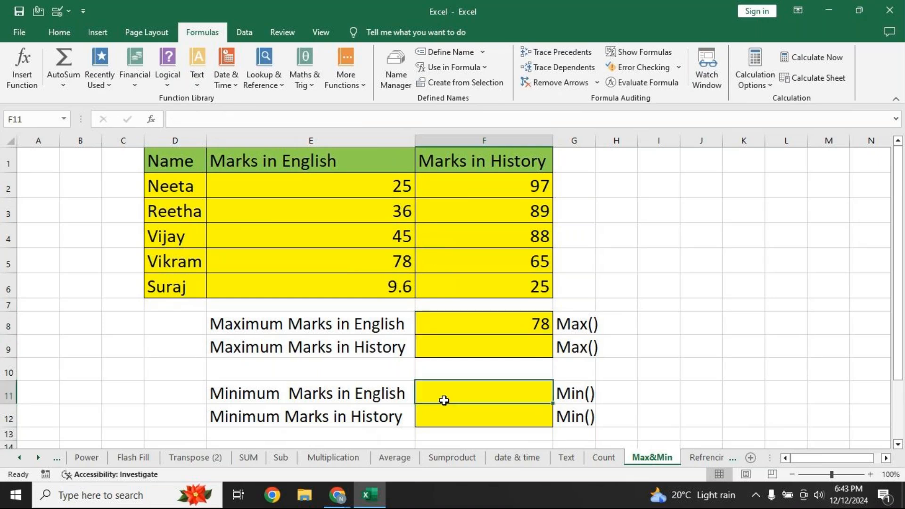
# Enter =MIN(E2:E6) in F11 to get the minimum English mark of 9.6
pyautogui.write('=min')
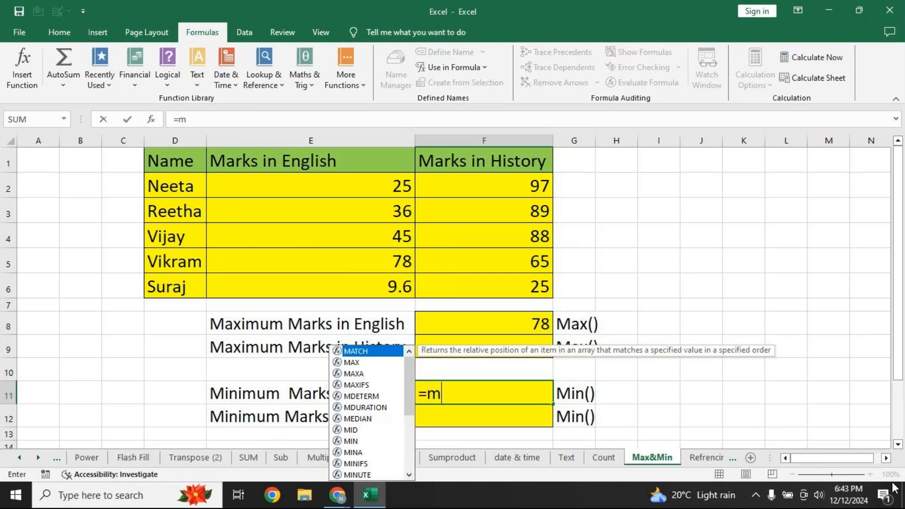
pyautogui.press('Tab')
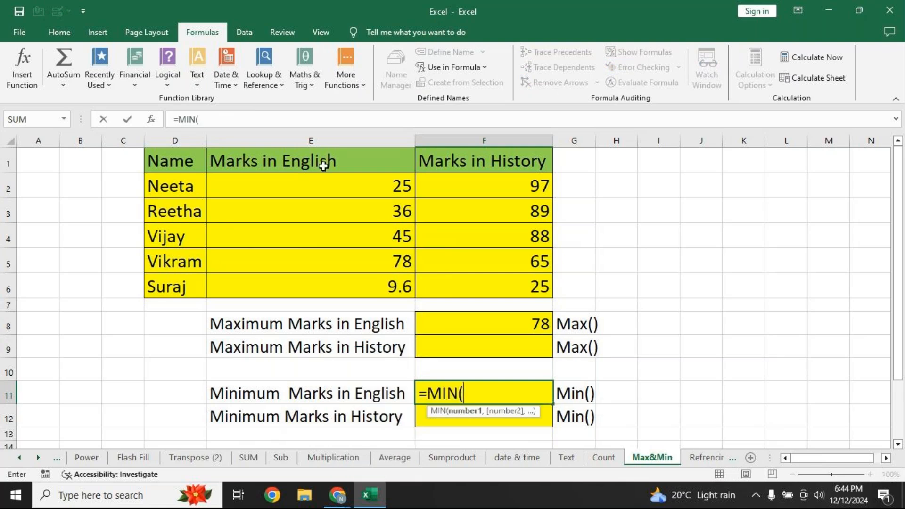
pyautogui.click(331, 189)
pyautogui.moveTo(331, 188); pyautogui.dragTo(319, 283)
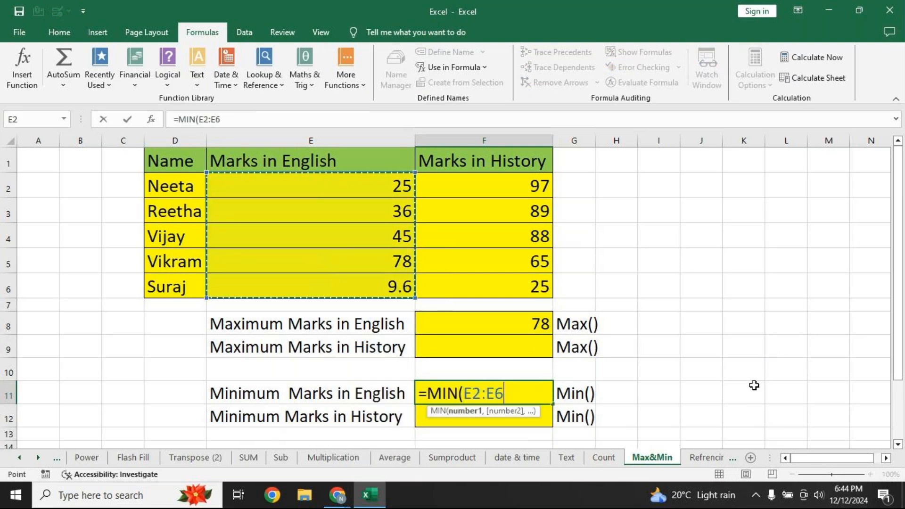
pyautogui.write(')')
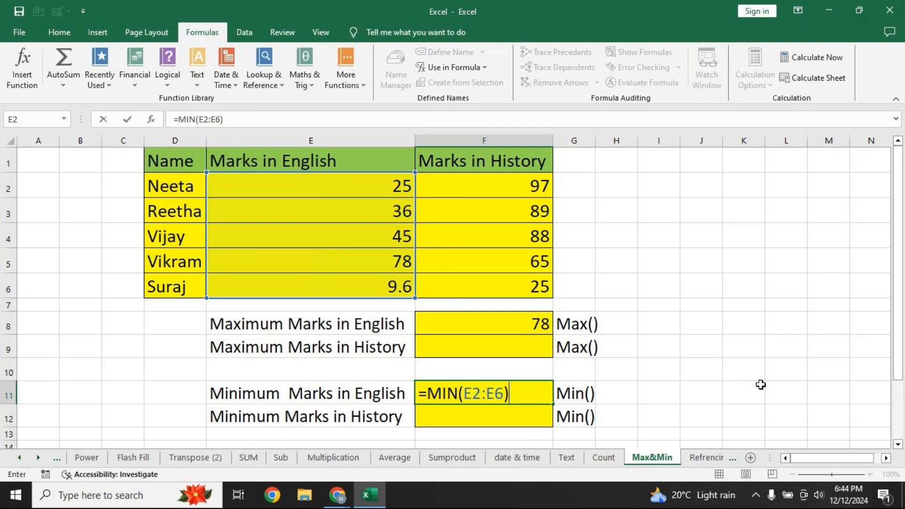
pyautogui.press('Return')
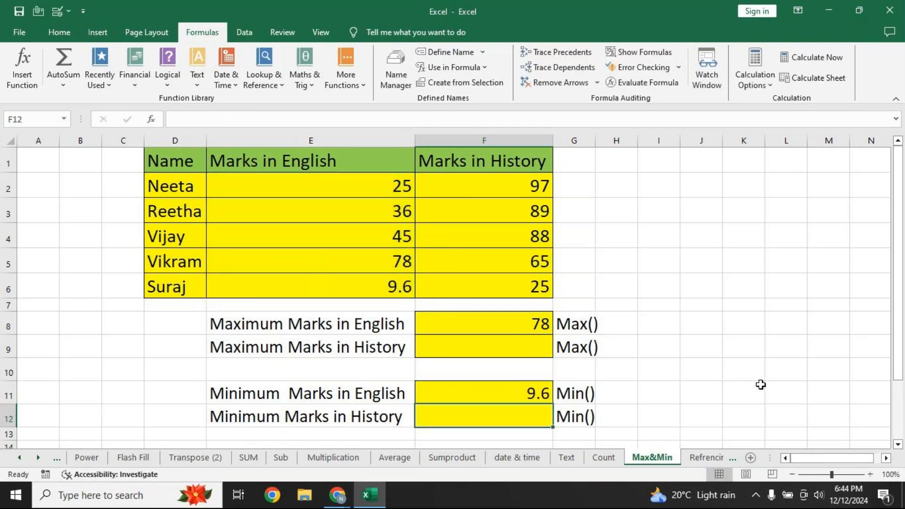
pyautogui.click(496, 317)
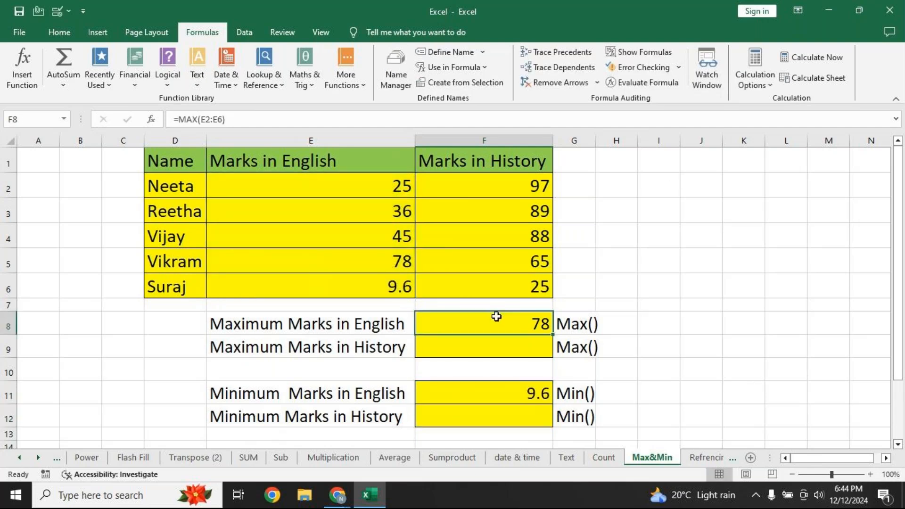
# Make F8 display the formula text =MAX(E2:E6) instead of its result 78
pyautogui.moveTo(251, 121); pyautogui.dragTo(37, 115)
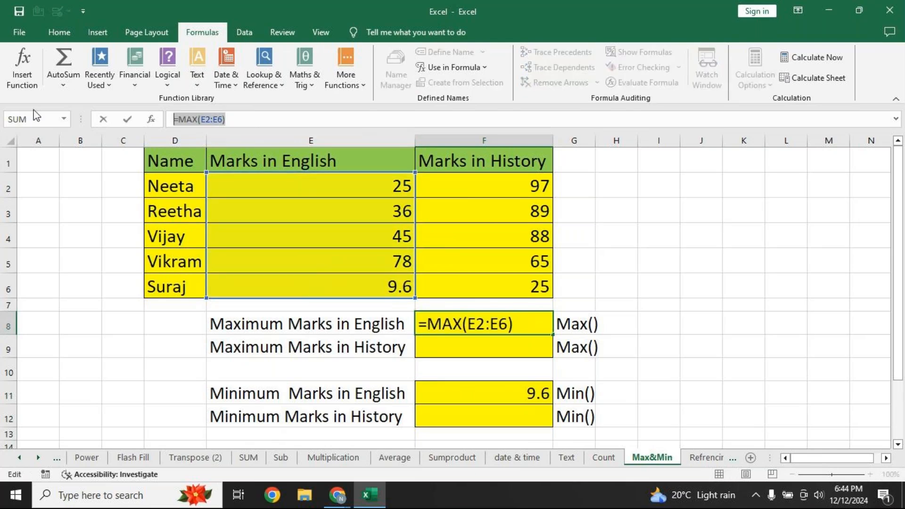
pyautogui.press('Return')
pyautogui.press('Up')
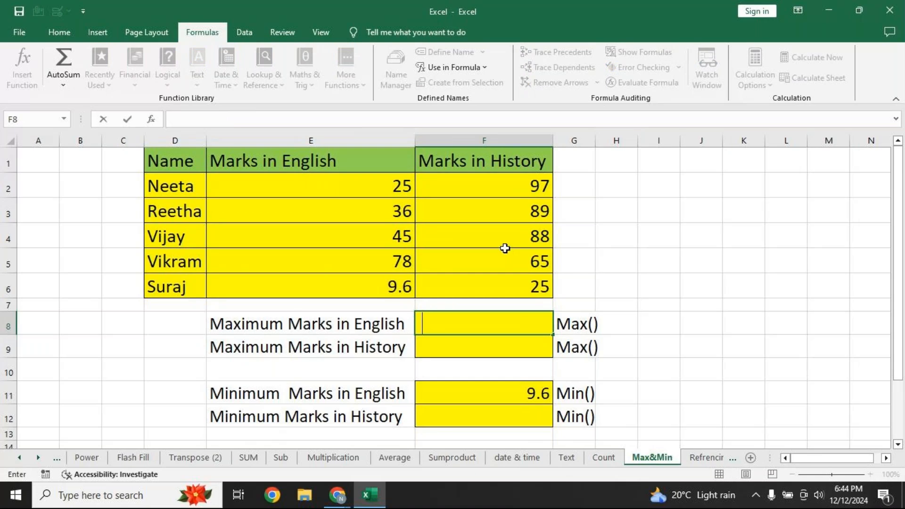
pyautogui.hotkey('ctrl', 'v')
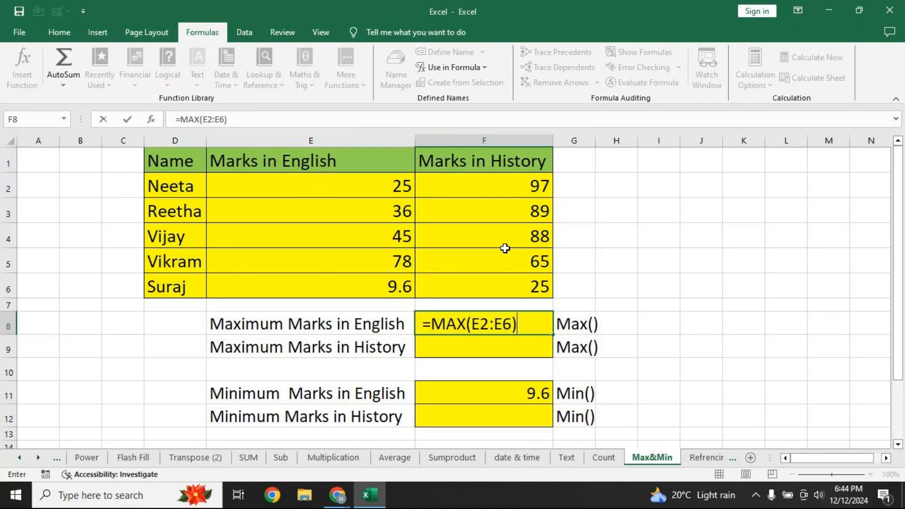
# Make F11 display the formula text =MIN(E2:E6) instead of its result
pyautogui.click(495, 397)
pyautogui.click(235, 117)
pyautogui.moveTo(236, 116); pyautogui.dragTo(82, 119)
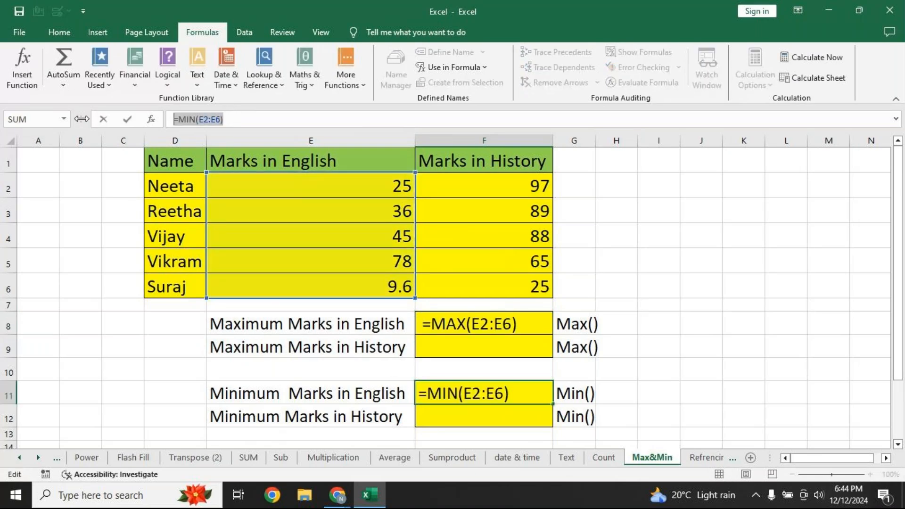
pyautogui.press('Return')
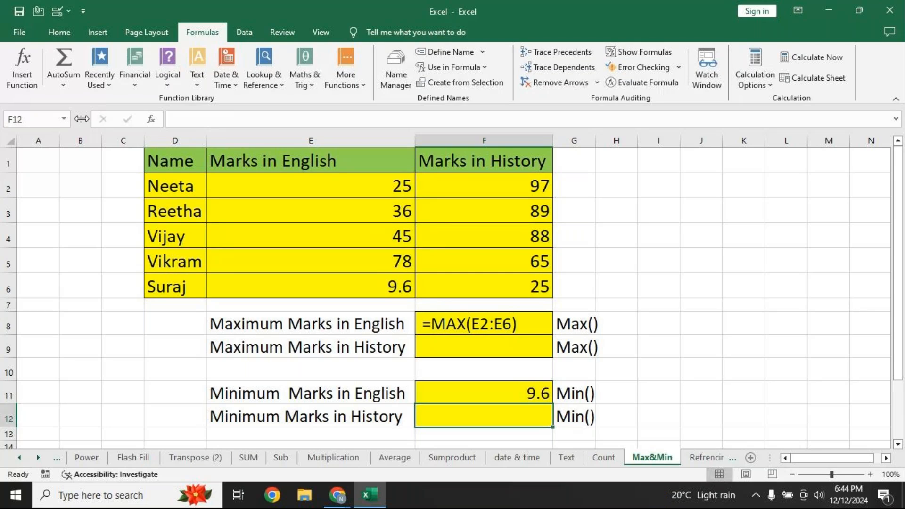
pyautogui.press('Up')
pyautogui.hotkey('ctrl', 'v')
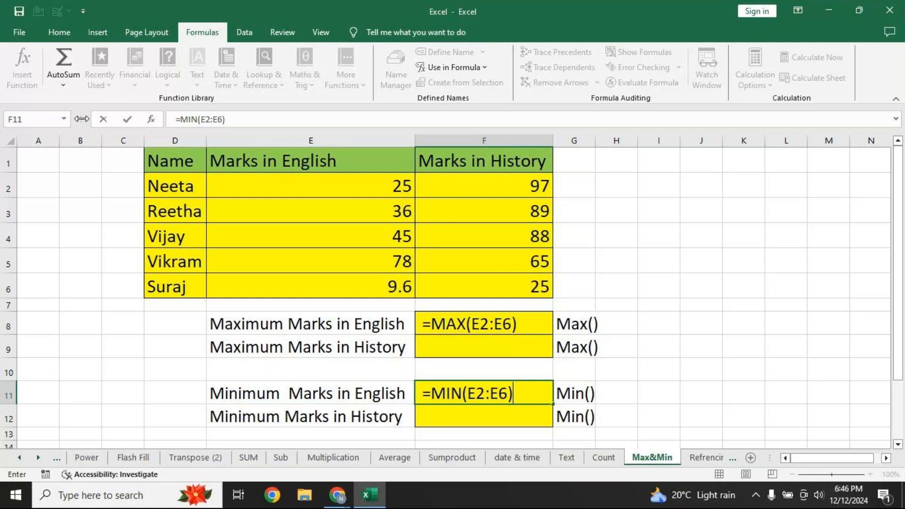
# On the Refrencing sheet, enter 1 in H3 and copy it down through H13
pyautogui.click(696, 459)
pyautogui.scroll(15, 270, 307)
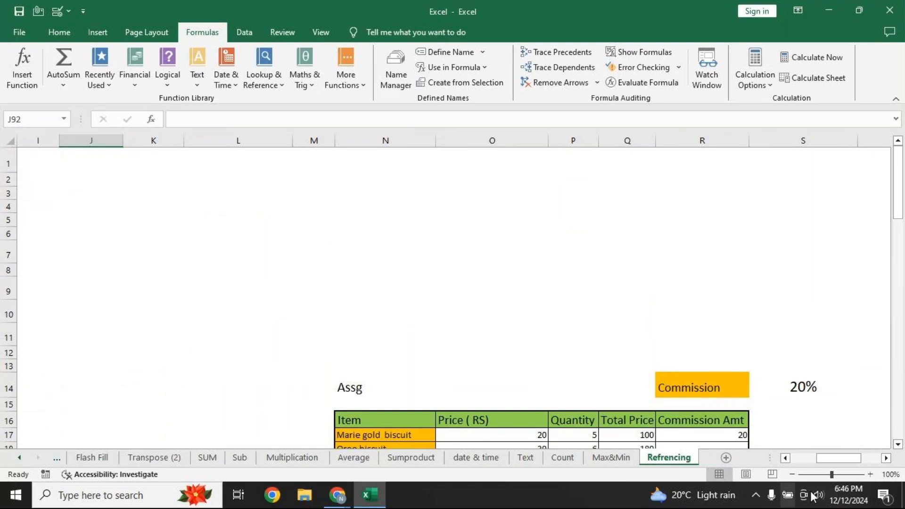
pyautogui.moveTo(828, 459); pyautogui.dragTo(803, 459)
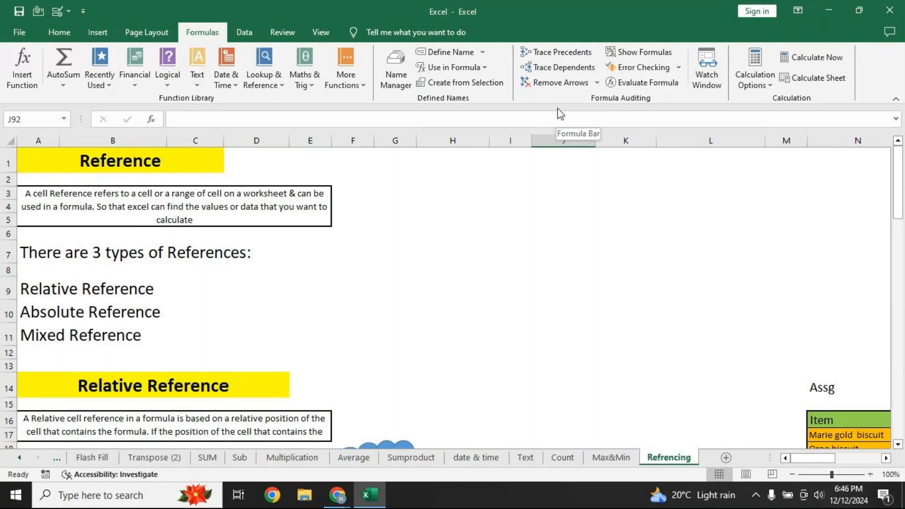
pyautogui.click(465, 198)
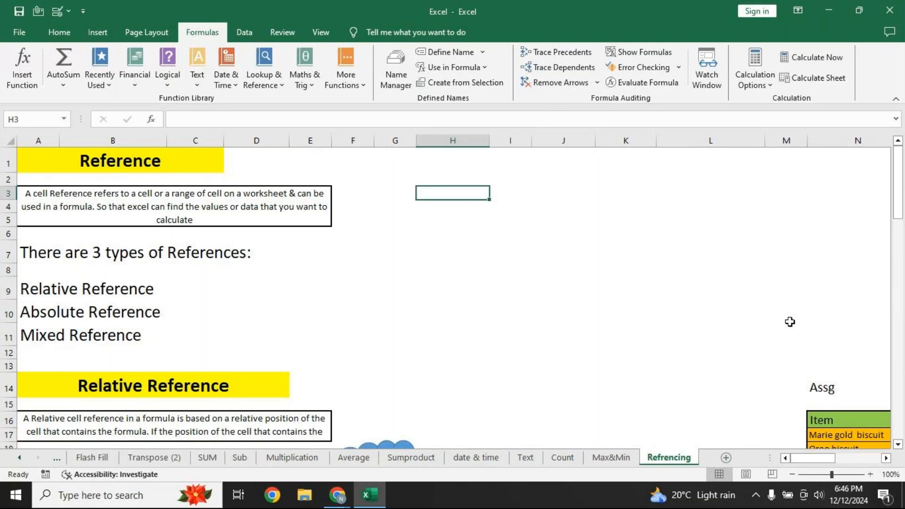
pyautogui.write('1')
pyautogui.press('Return')
pyautogui.press('Up')
pyautogui.moveTo(490, 199); pyautogui.dragTo(490, 374)
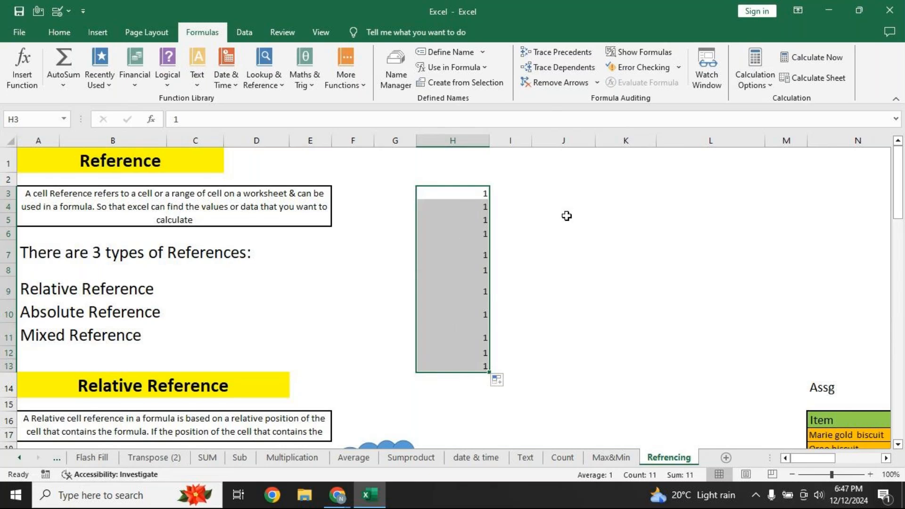
# Enter 1 and 2 in J3:J4 and extend the series down to J13, giving 1 to 11
pyautogui.click(575, 189)
pyautogui.write('1')
pyautogui.press('Return')
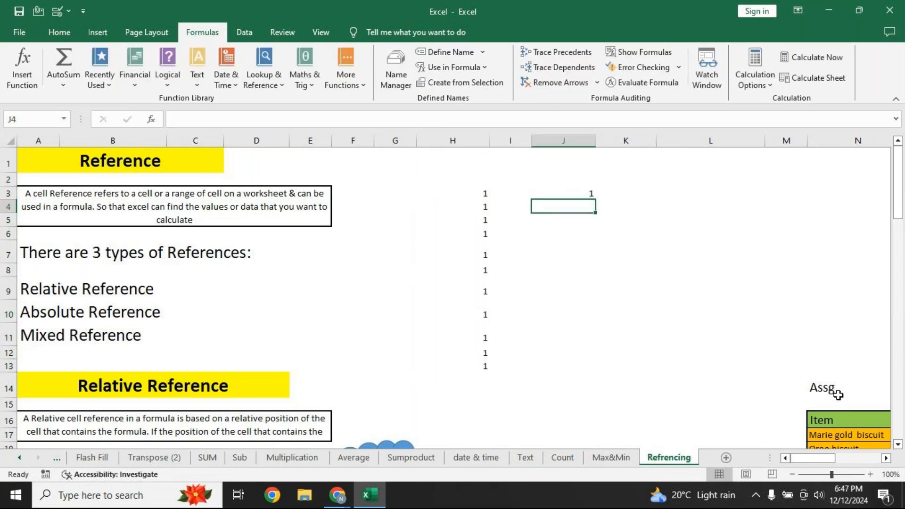
pyautogui.write('2')
pyautogui.press('Return')
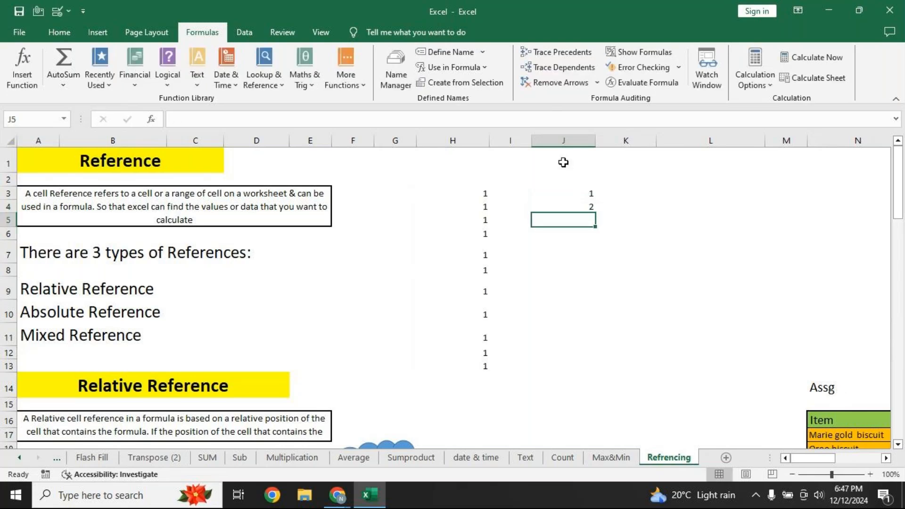
pyautogui.moveTo(557, 190); pyautogui.dragTo(584, 367)
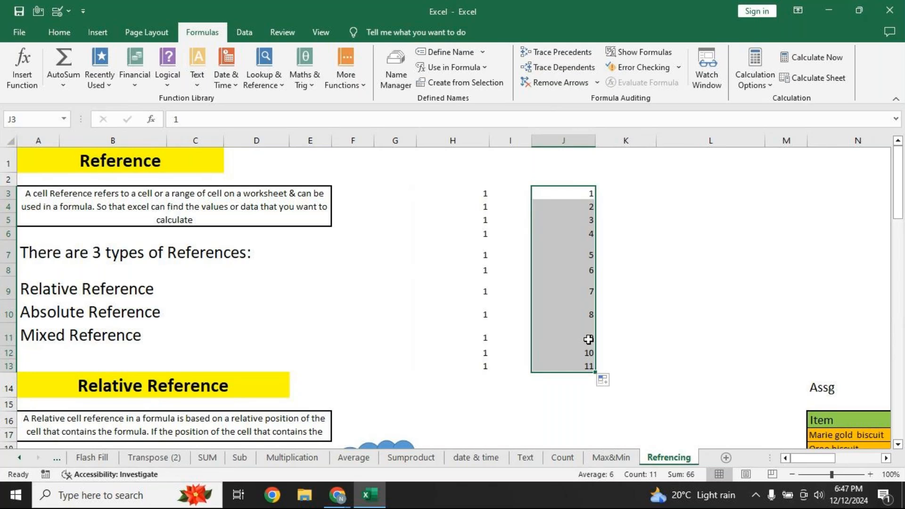
pyautogui.click(454, 193)
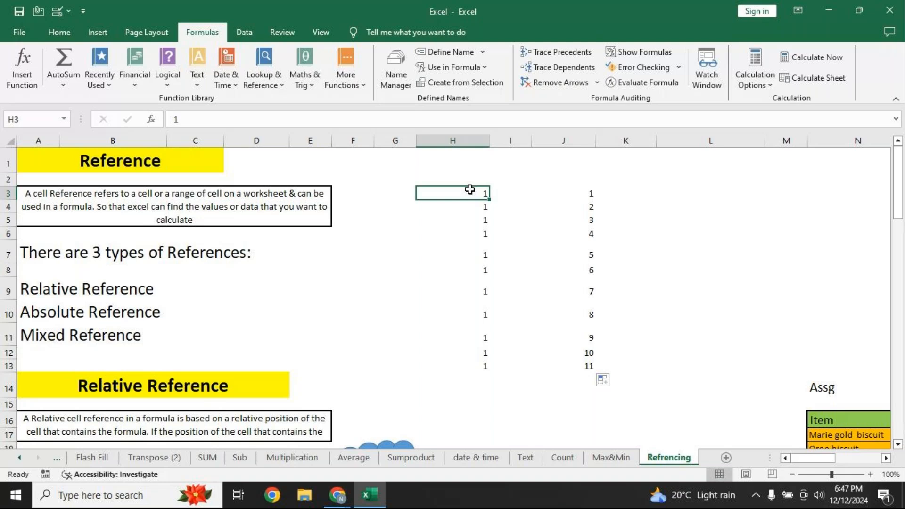
pyautogui.moveTo(570, 197); pyautogui.dragTo(571, 208)
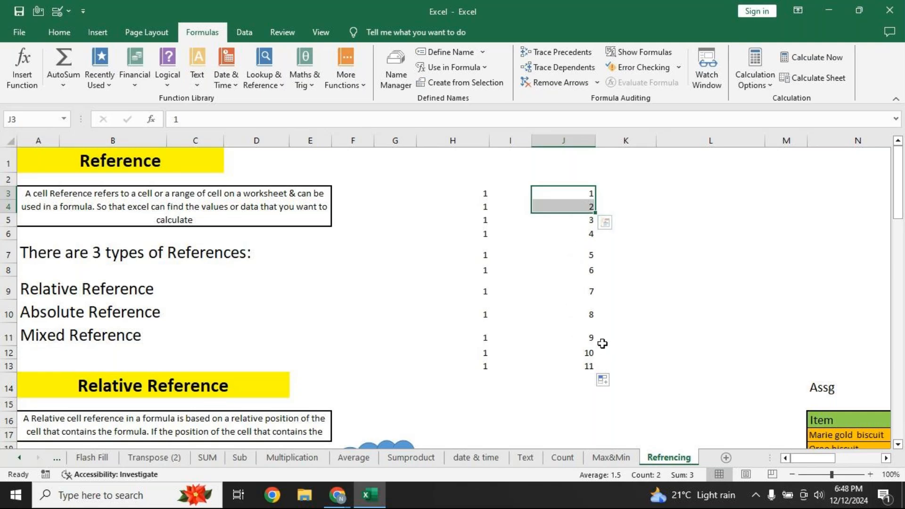
pyautogui.click(467, 197)
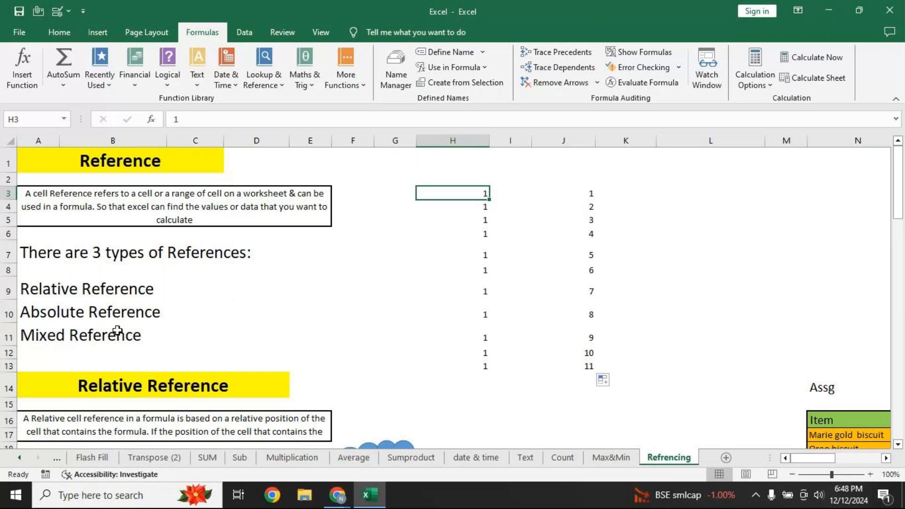
# Clear D20:D27, removing the 6440 result and the stray =B20-C20 text
pyautogui.click(898, 446)
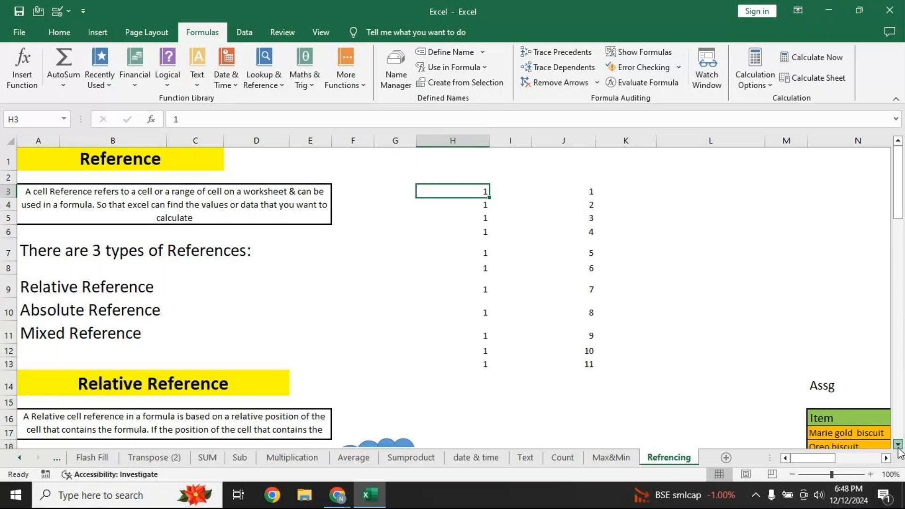
pyautogui.scroll(-3, 359, 342)
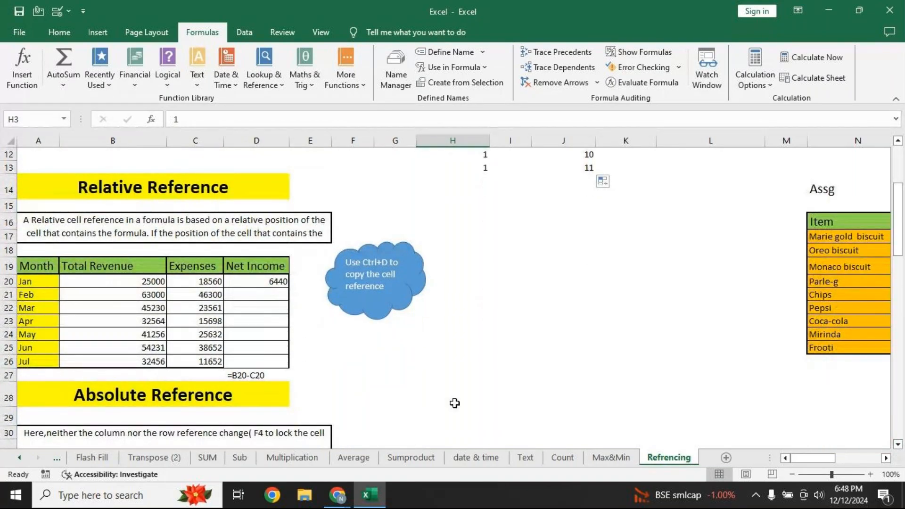
pyautogui.click(869, 474)
pyautogui.click(870, 475)
pyautogui.click(869, 474)
pyautogui.click(870, 474)
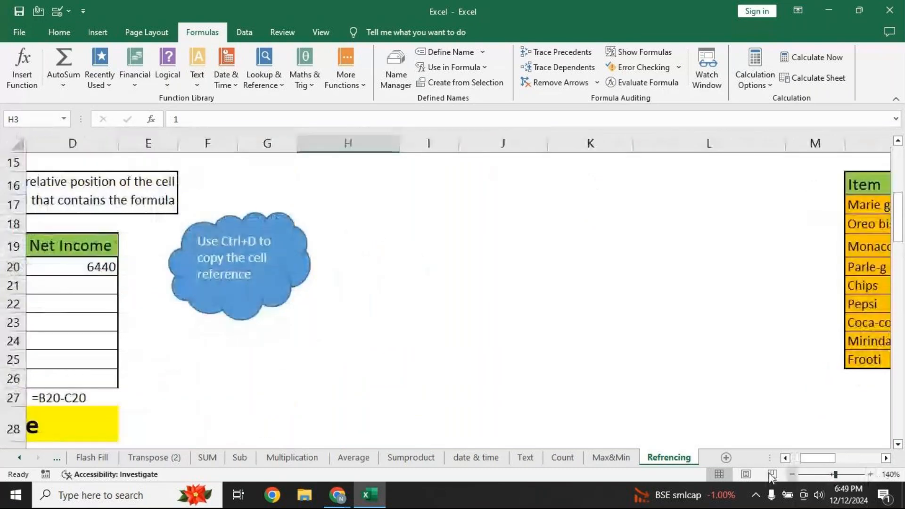
pyautogui.moveTo(814, 459); pyautogui.dragTo(797, 458)
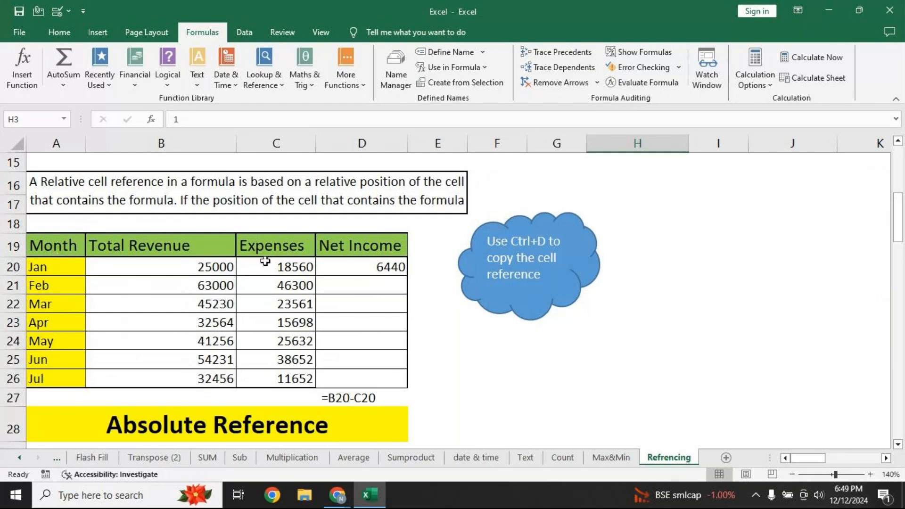
pyautogui.moveTo(360, 267); pyautogui.dragTo(361, 394)
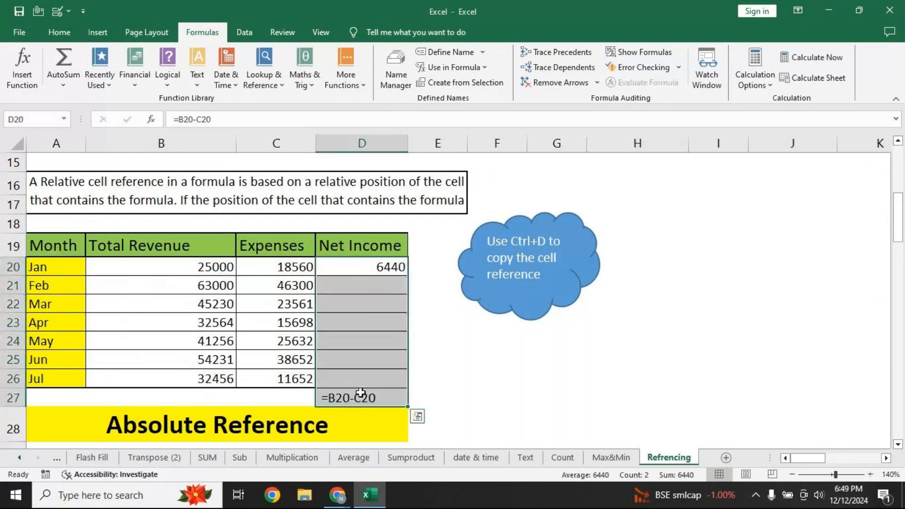
pyautogui.press('Delete')
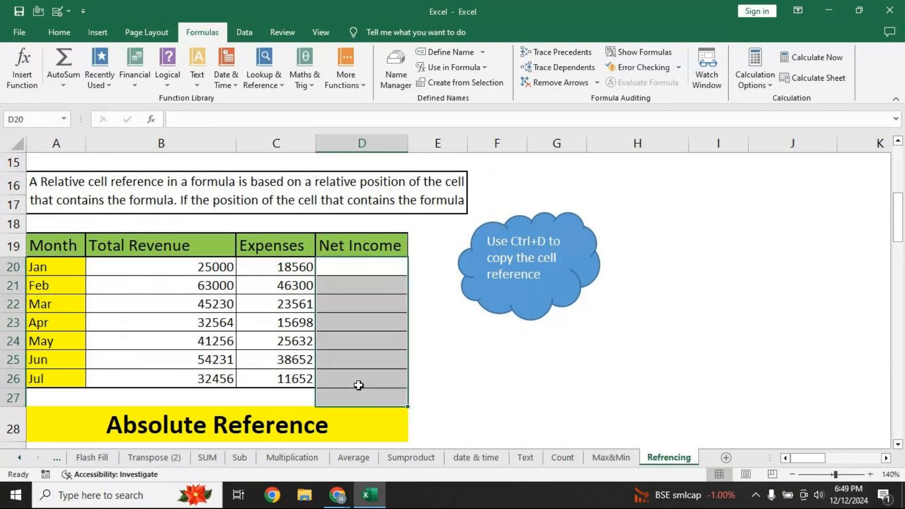
pyautogui.click(356, 272)
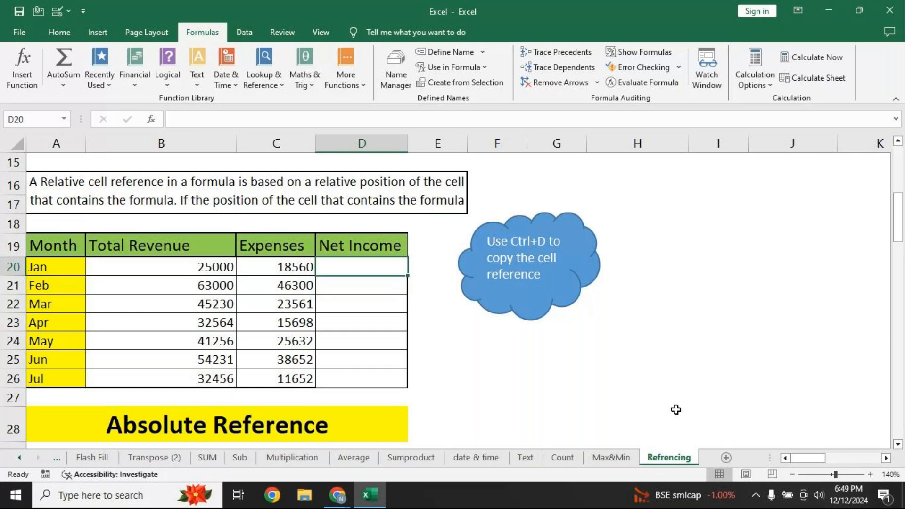
# Enter =B20-C20 in D20 (6440) and fill it down to D26 for Jan through Jul
pyautogui.write('=')
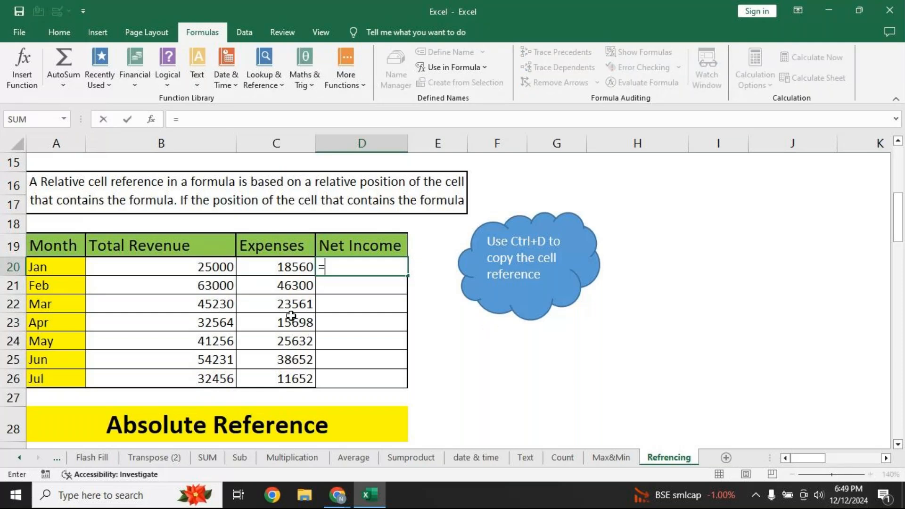
pyautogui.click(200, 270)
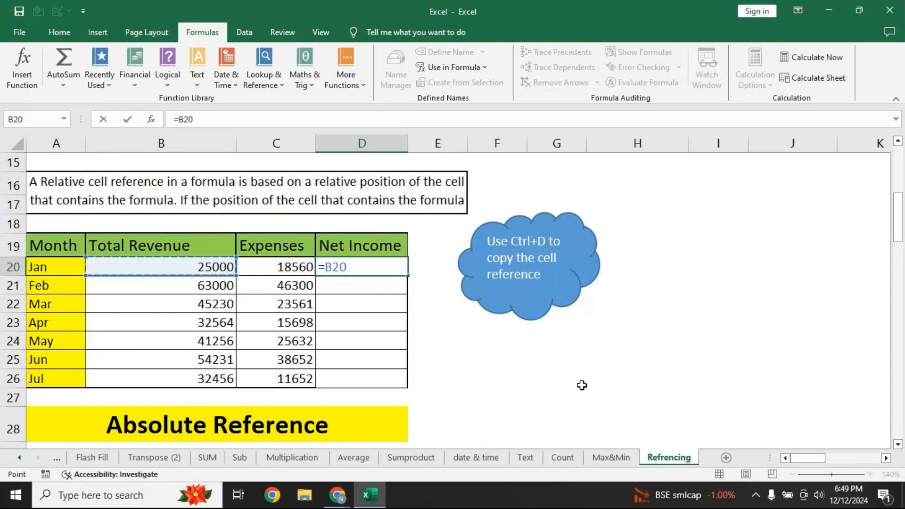
pyautogui.write('-')
pyautogui.click(287, 272)
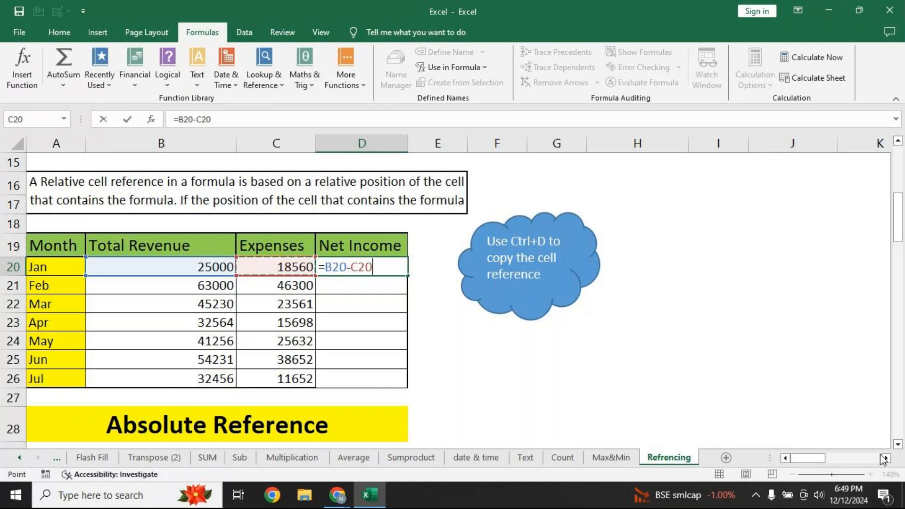
pyautogui.press('Return')
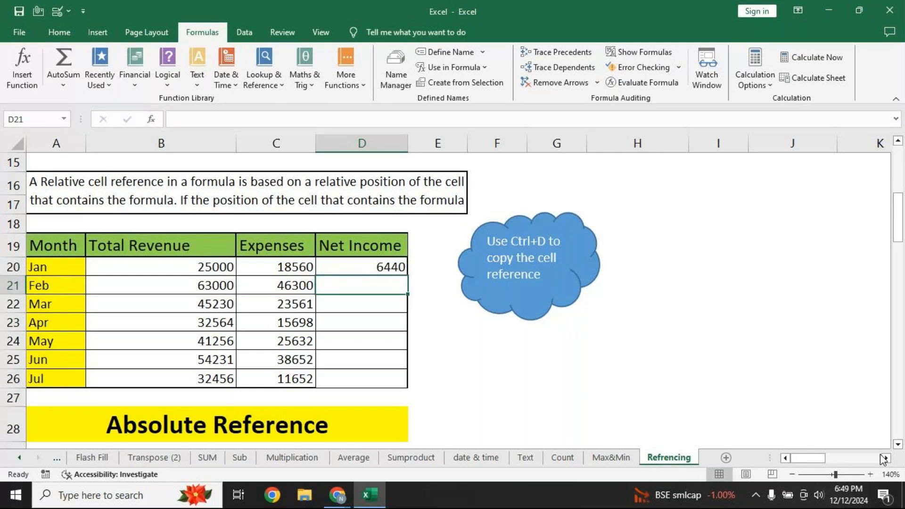
pyautogui.press('Up')
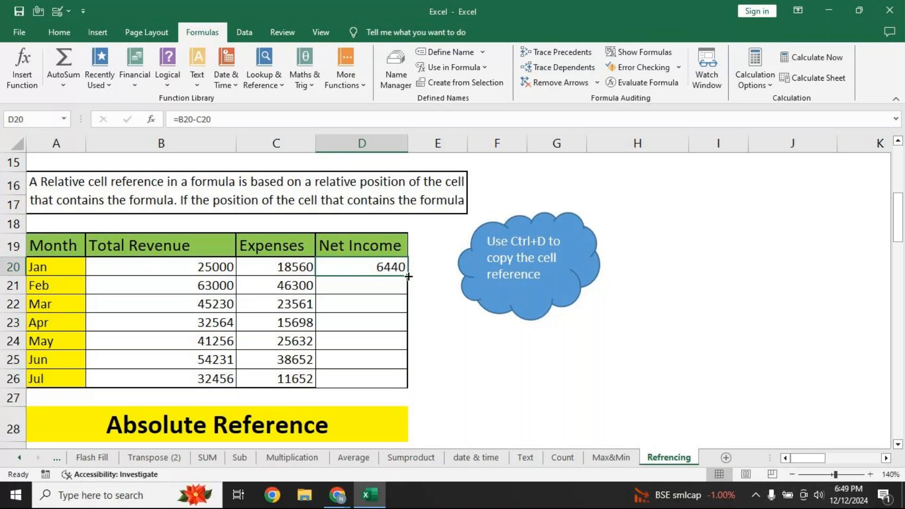
pyautogui.doubleClick(409, 277)
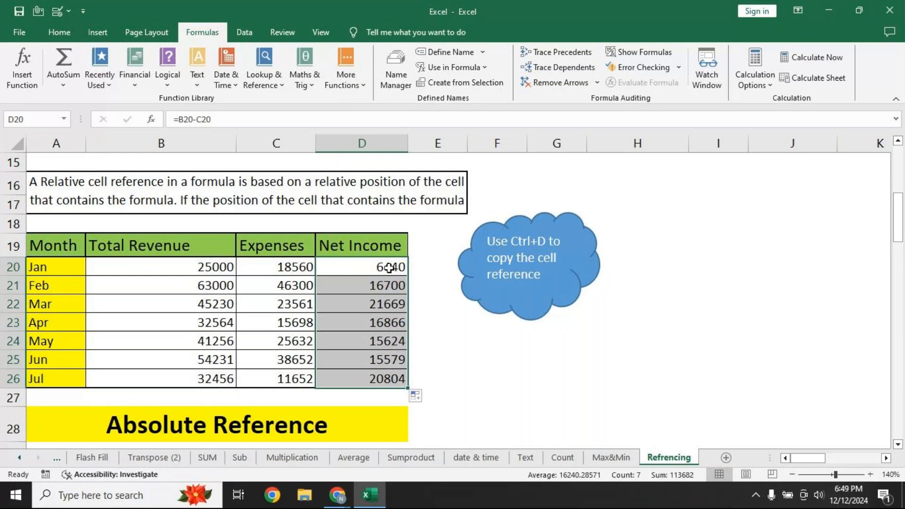
# Show formulas and inspect D20, D21 and D23 to see relative references like =B20-C20 and =B21-C21
pyautogui.click(643, 55)
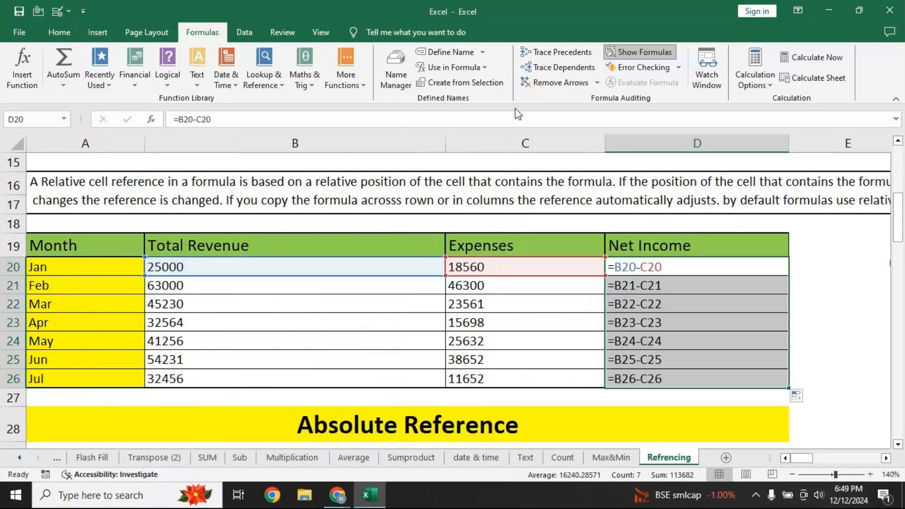
pyautogui.click(626, 259)
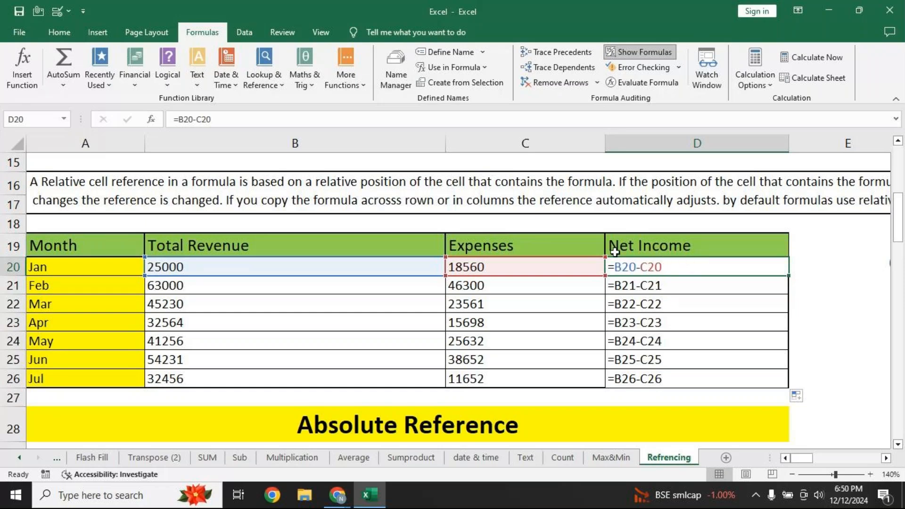
pyautogui.click(658, 287)
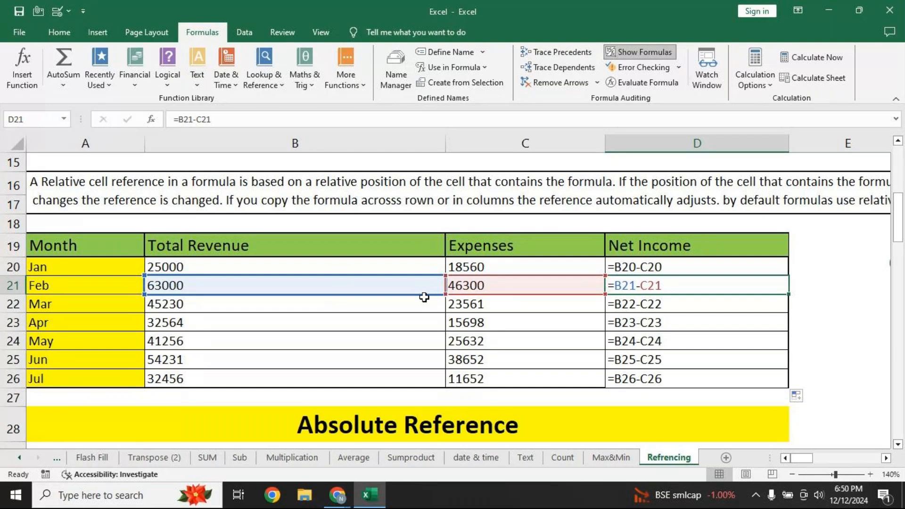
pyautogui.click(697, 267)
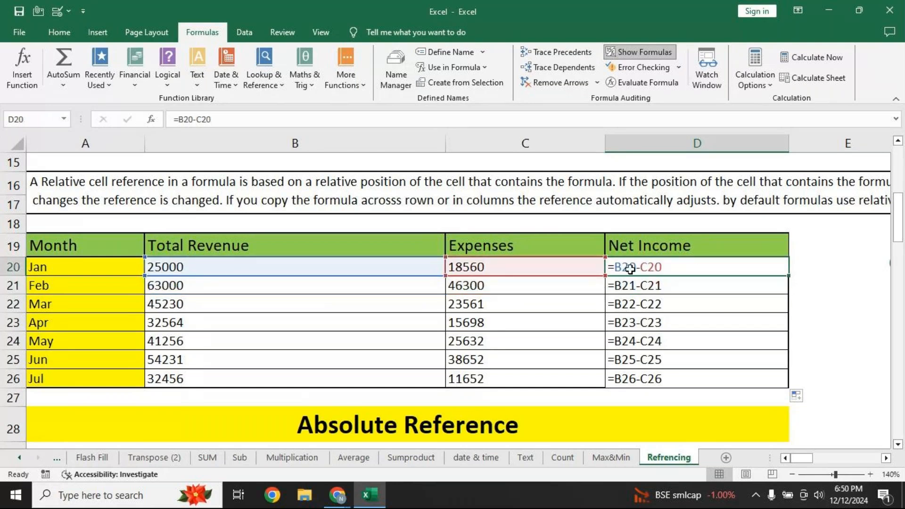
pyautogui.click(640, 289)
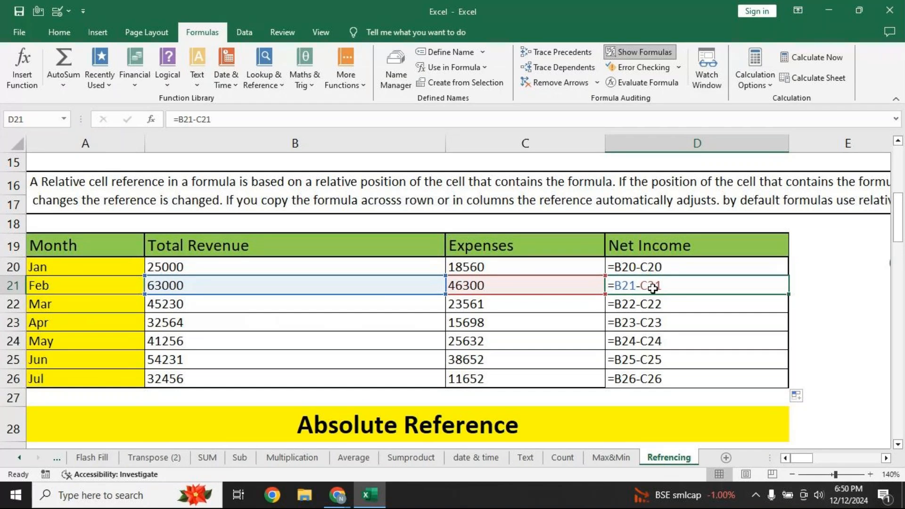
pyautogui.click(654, 305)
pyautogui.click(655, 327)
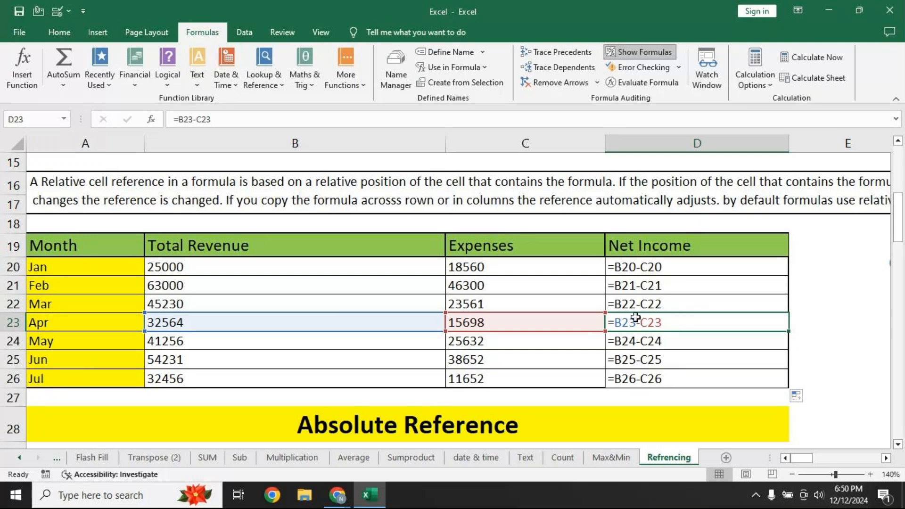
pyautogui.click(898, 141)
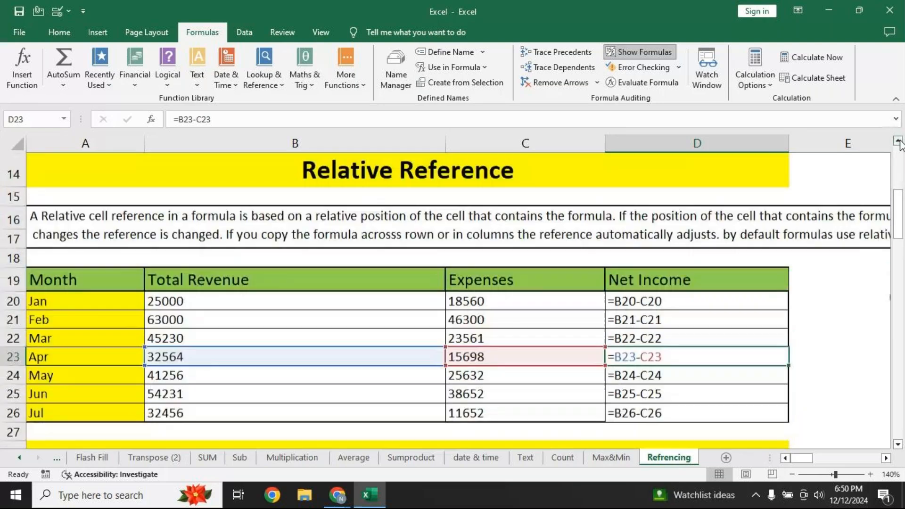
pyautogui.click(900, 141)
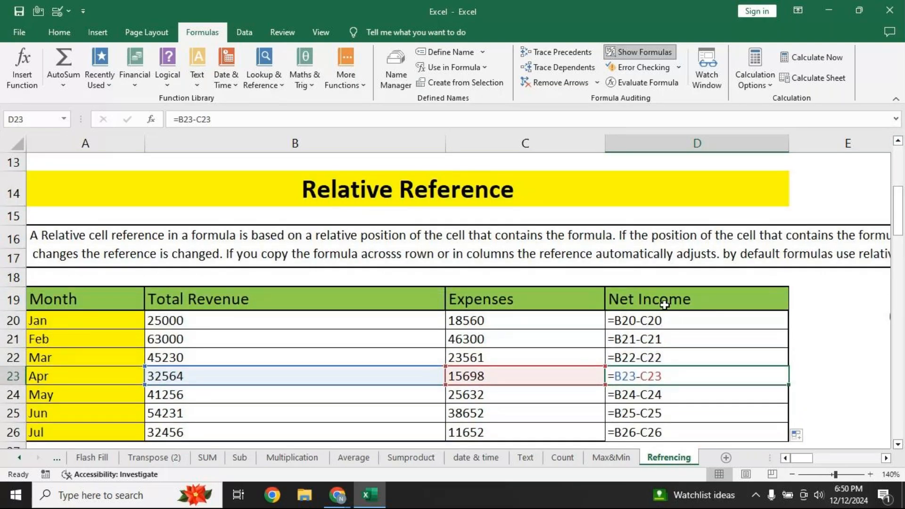
# Turn Show Formulas off and bring the Absolute Reference table with the 150 hourly rate into view
pyautogui.click(637, 52)
pyautogui.click(886, 458)
pyautogui.click(886, 459)
pyautogui.click(886, 459)
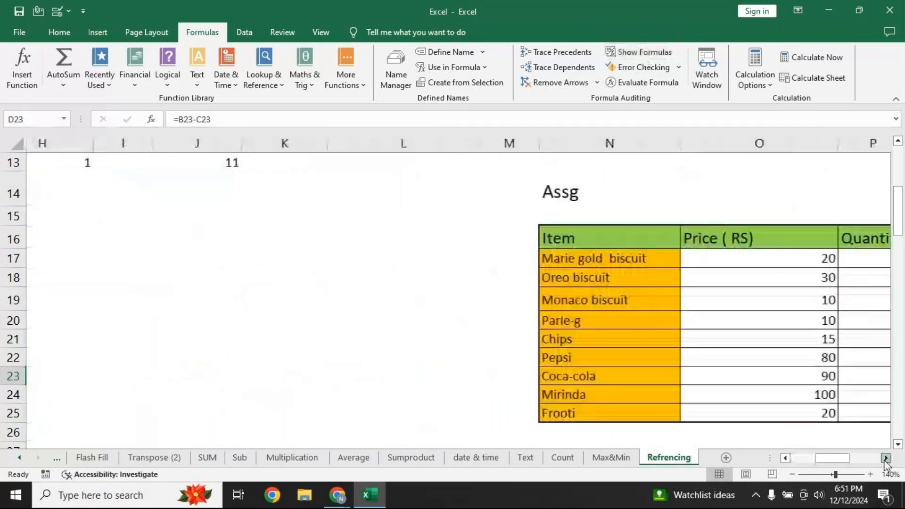
pyautogui.click(885, 458)
pyautogui.click(886, 459)
pyautogui.click(786, 458)
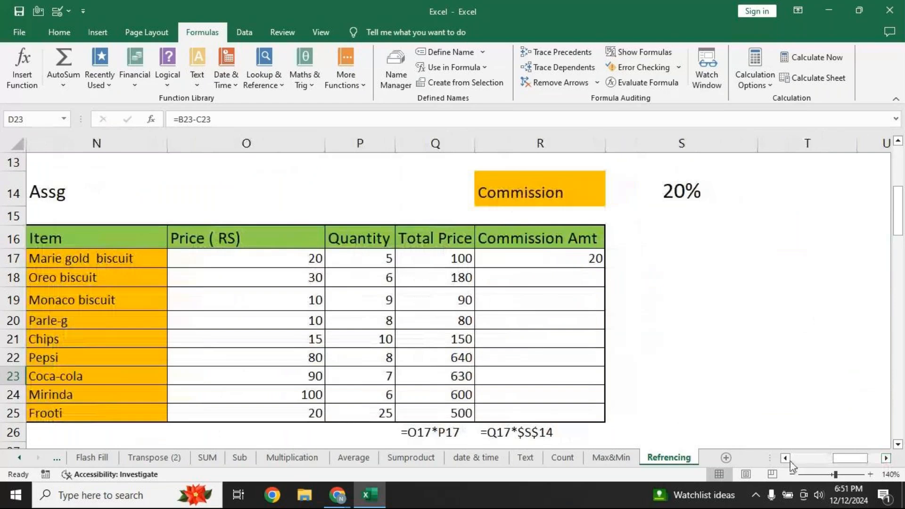
pyautogui.click(786, 459)
pyautogui.click(785, 458)
pyautogui.click(786, 458)
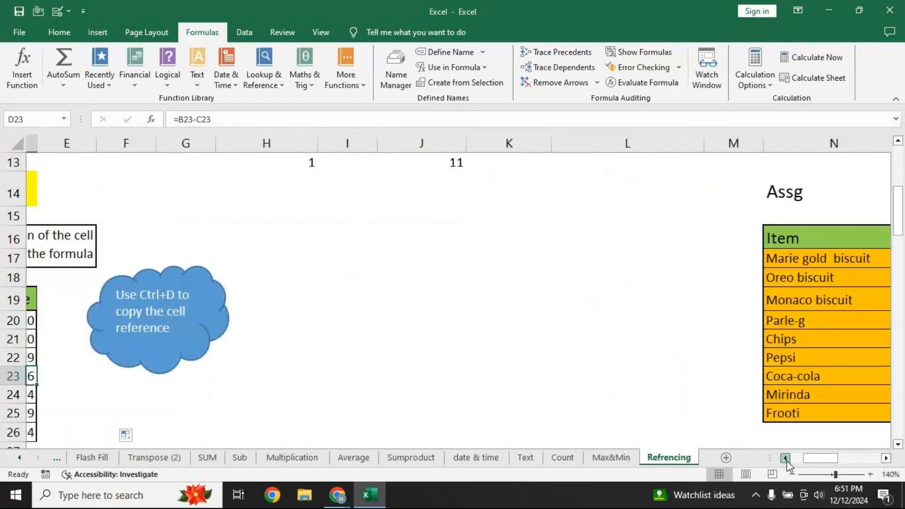
pyautogui.click(785, 458)
pyautogui.click(785, 458)
pyautogui.click(786, 458)
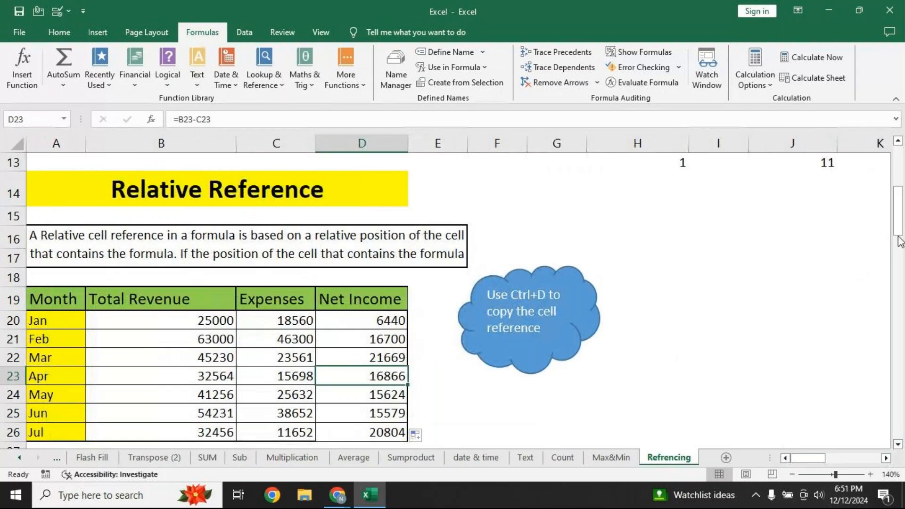
pyautogui.moveTo(901, 233); pyautogui.dragTo(896, 295)
# Clear the old Gross pay values in C36:C45, check the rate in C33, and start a formula in C36
pyautogui.moveTo(299, 269); pyautogui.dragTo(296, 430)
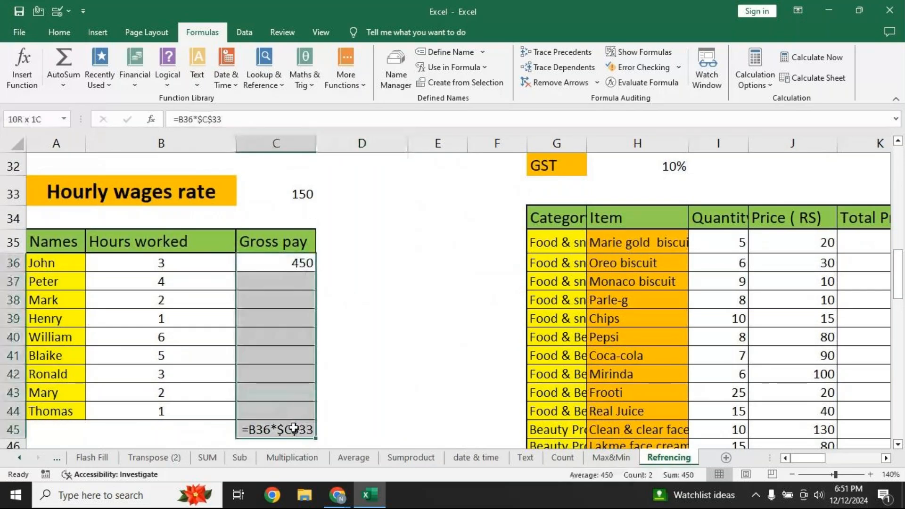
pyautogui.press('Delete')
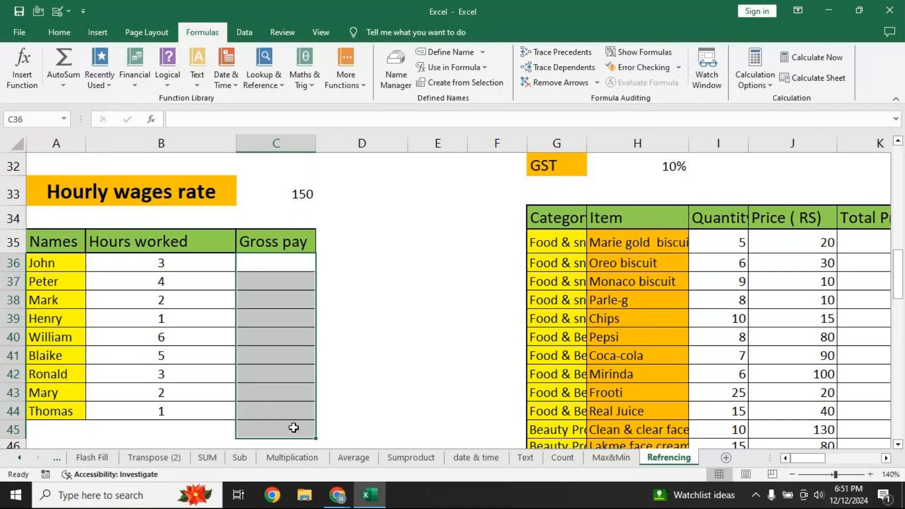
pyautogui.click(255, 263)
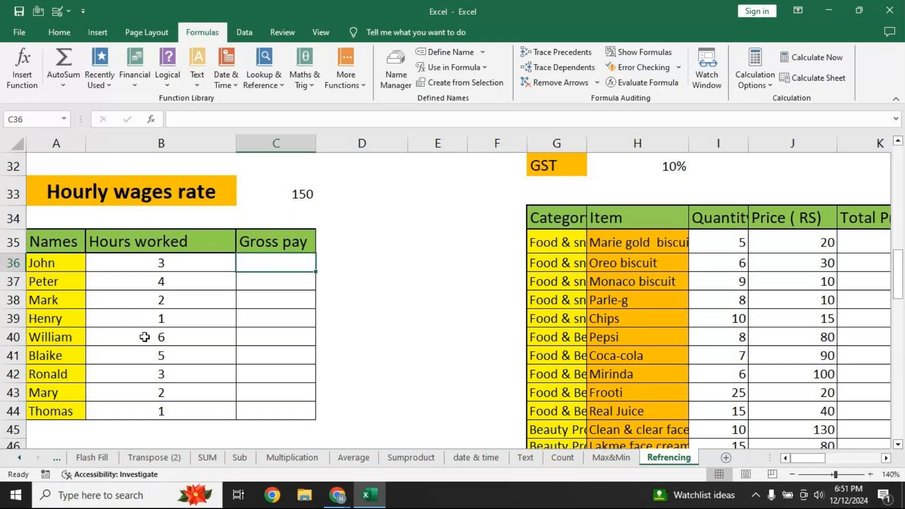
pyautogui.click(303, 203)
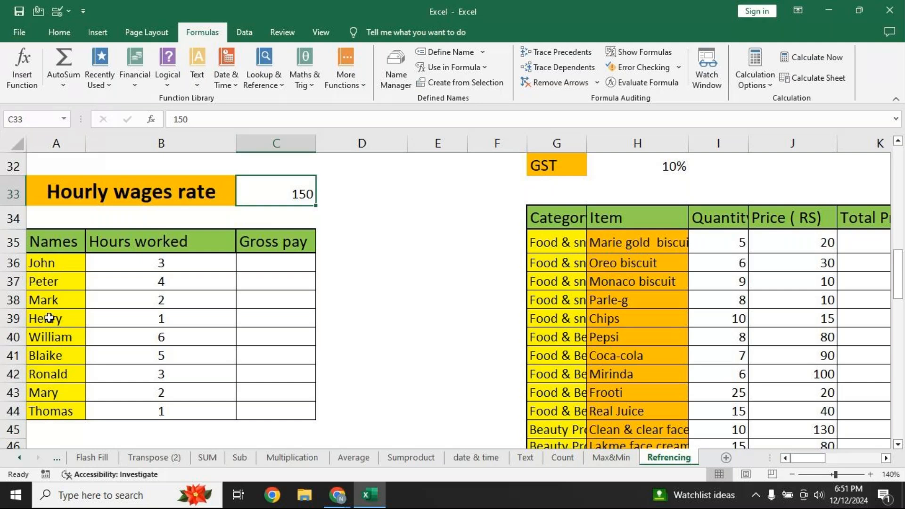
pyautogui.click(257, 266)
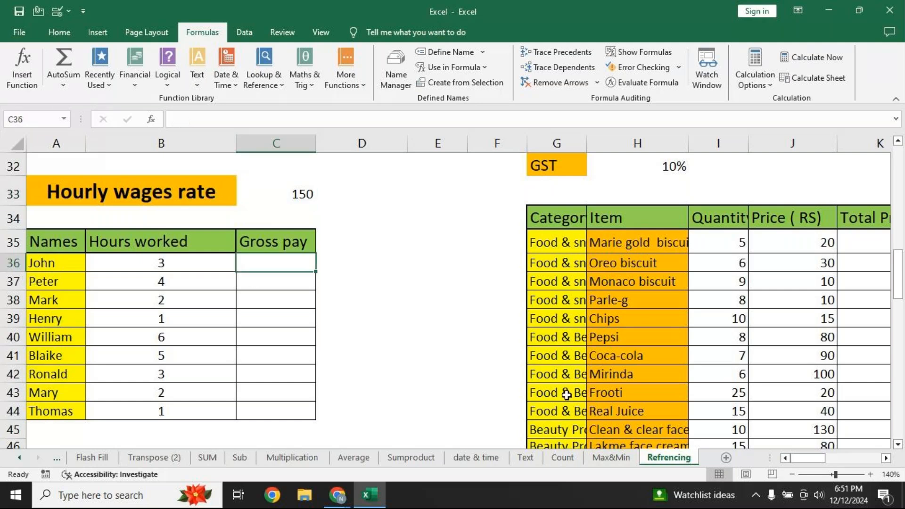
pyautogui.write('=')
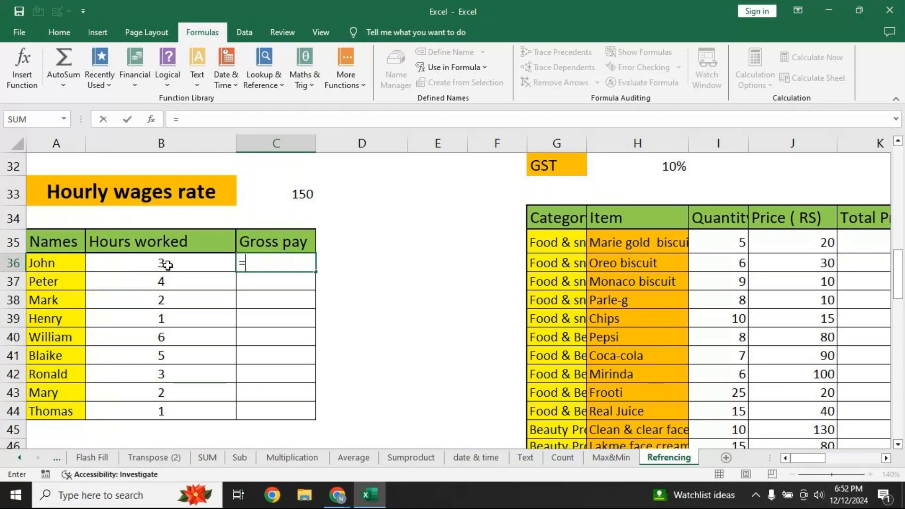
# Enter the relative formula =B36*C33 in C36
pyautogui.click(205, 263)
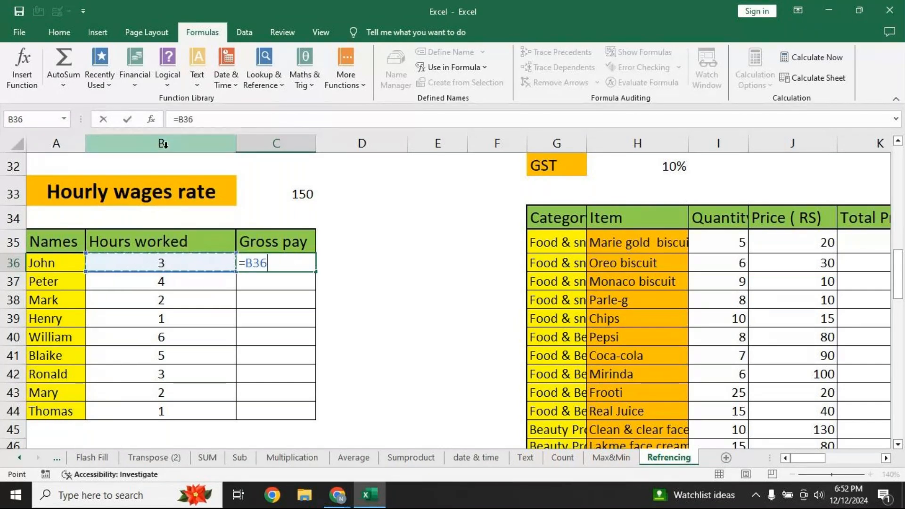
pyautogui.write('*')
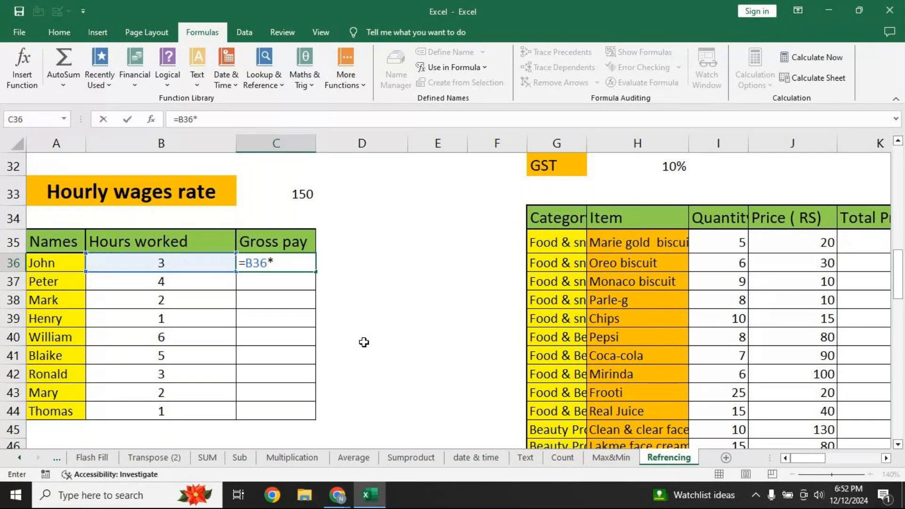
pyautogui.click(285, 197)
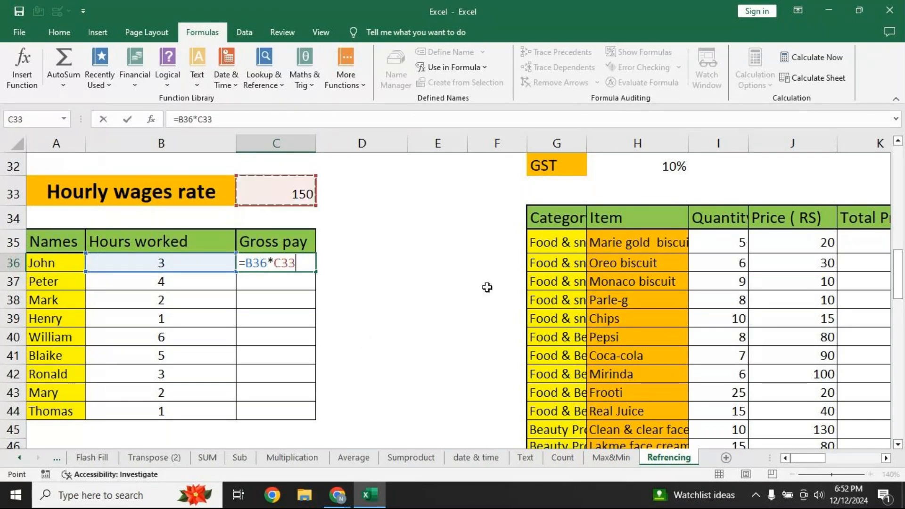
pyautogui.press('Return')
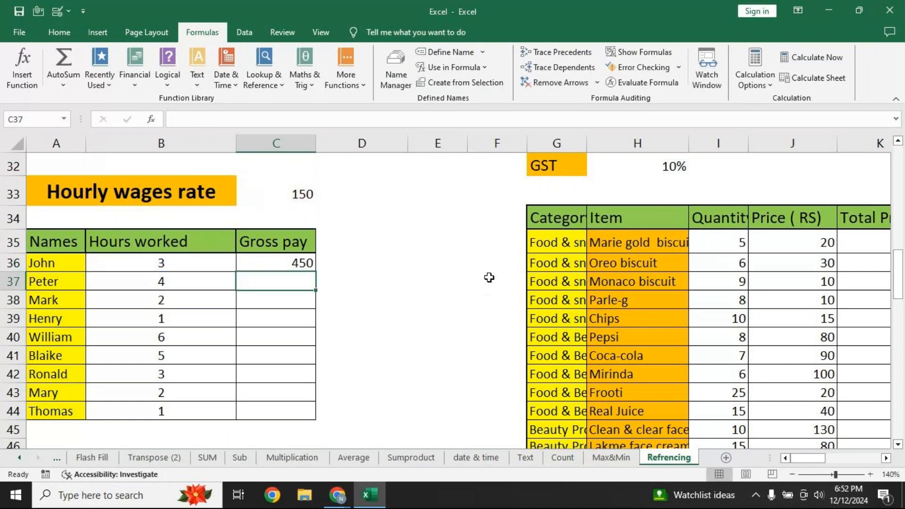
# Fill the formula down the Gross pay column and display formulas instead of results
pyautogui.click(263, 258)
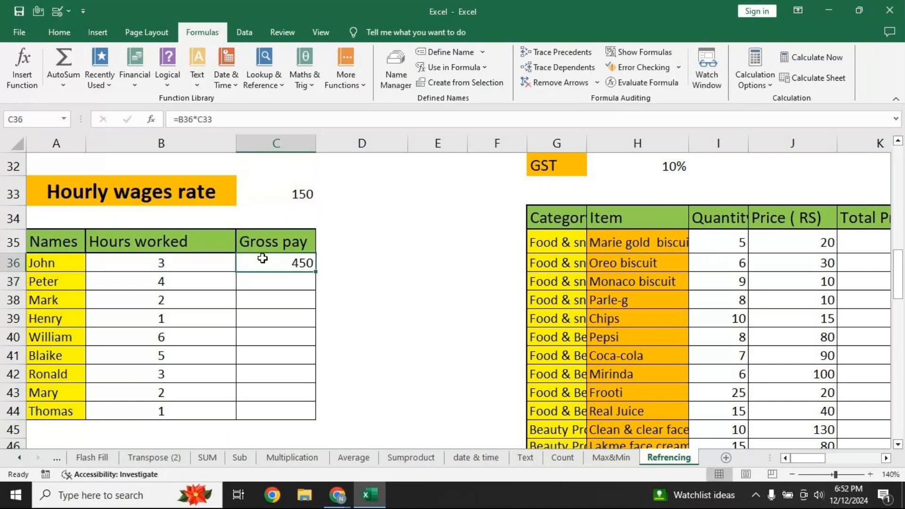
pyautogui.doubleClick(315, 272)
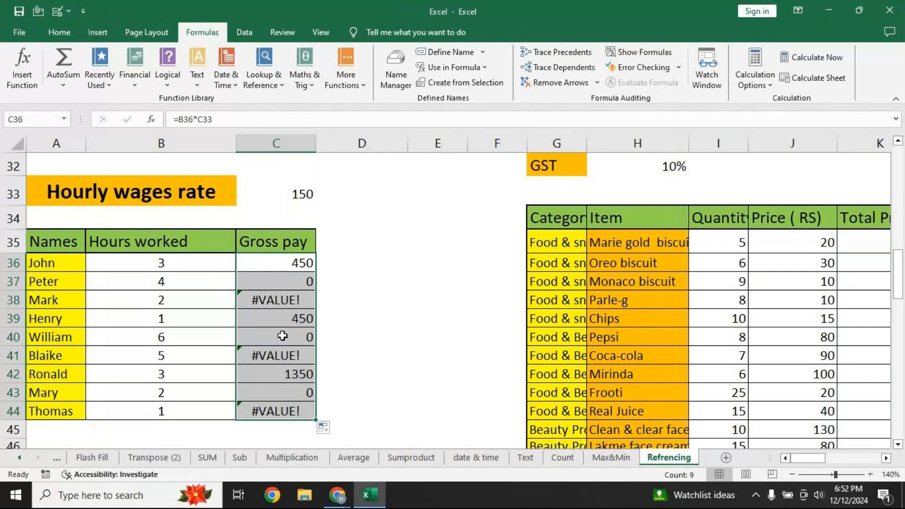
pyautogui.click(640, 52)
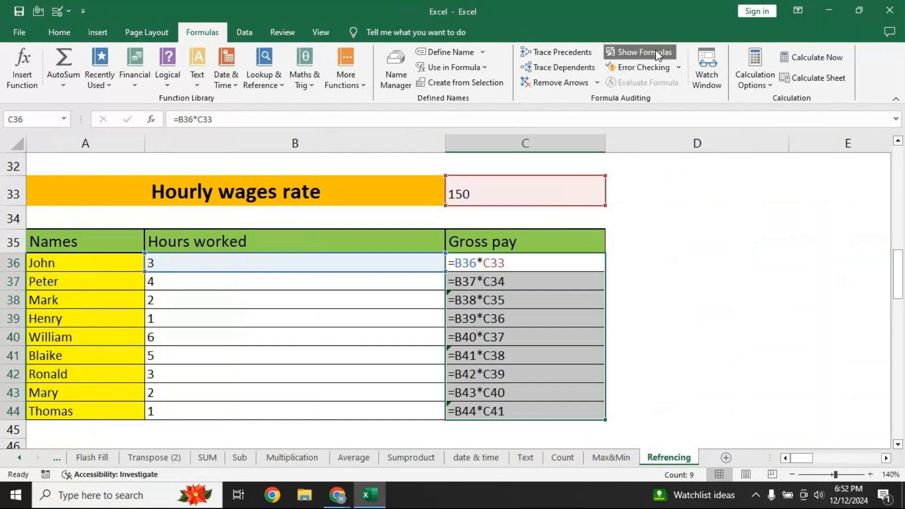
# Inspect the copied formulas in C36 through C39 to see the rate reference shifting
pyautogui.click(541, 264)
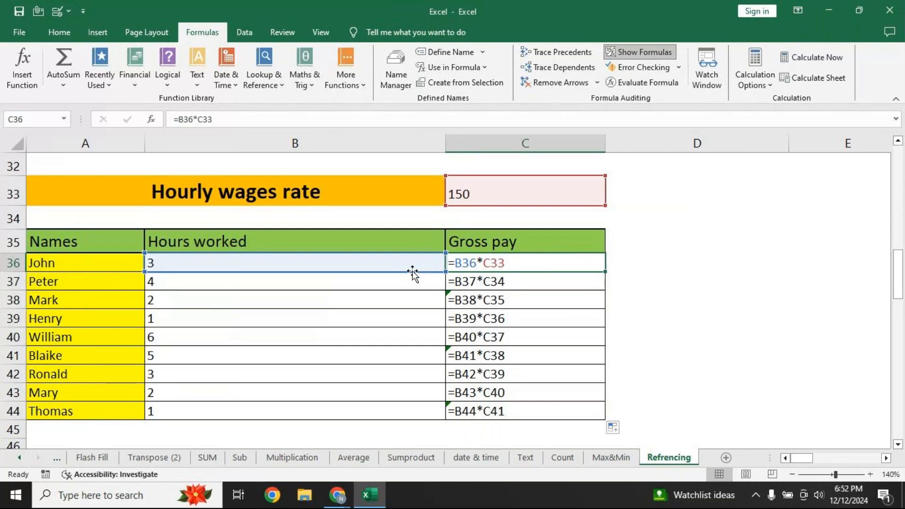
pyautogui.press('Down')
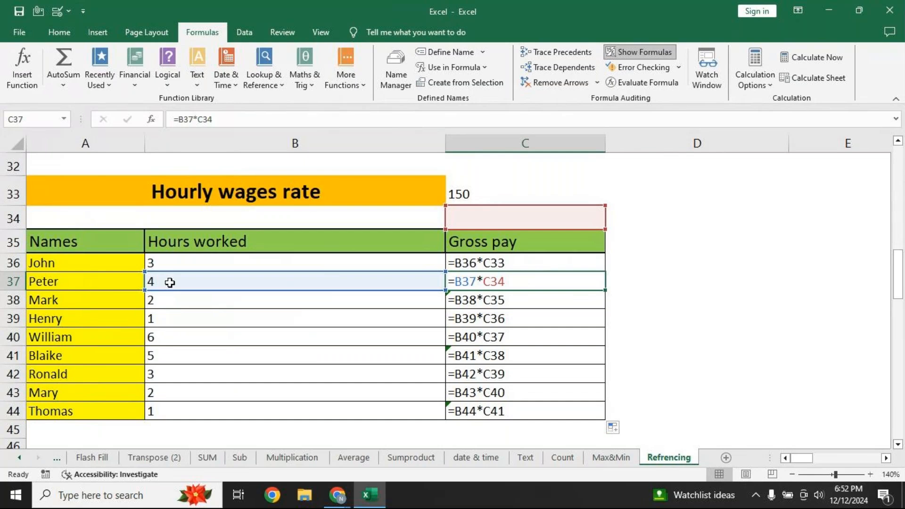
pyautogui.click(485, 304)
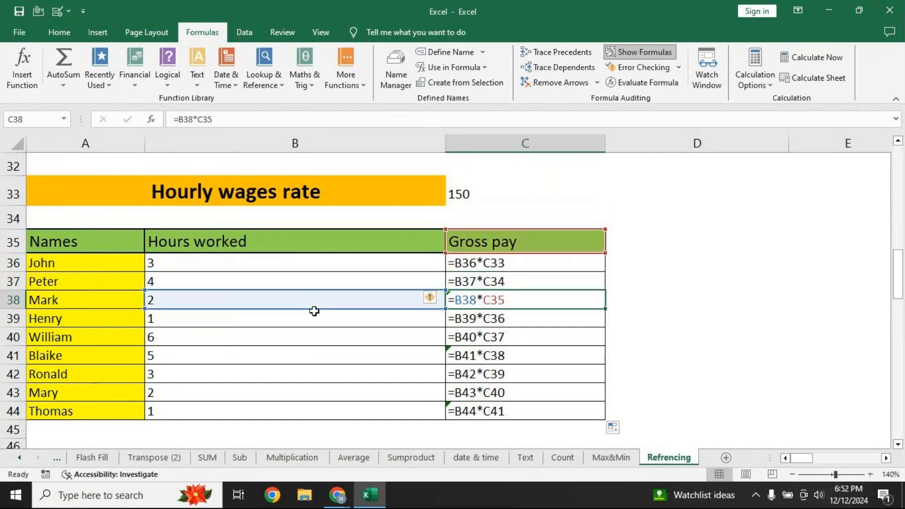
pyautogui.click(481, 323)
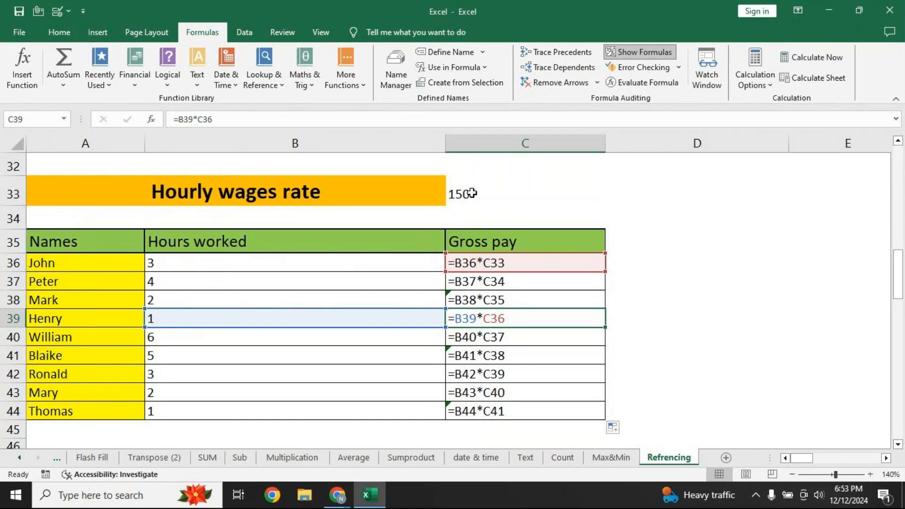
# Return to showing results and clear the wrong Gross pay values in C36:C44
pyautogui.click(644, 52)
pyautogui.click(276, 269)
pyautogui.moveTo(276, 269); pyautogui.dragTo(268, 405)
pyautogui.press('Delete')
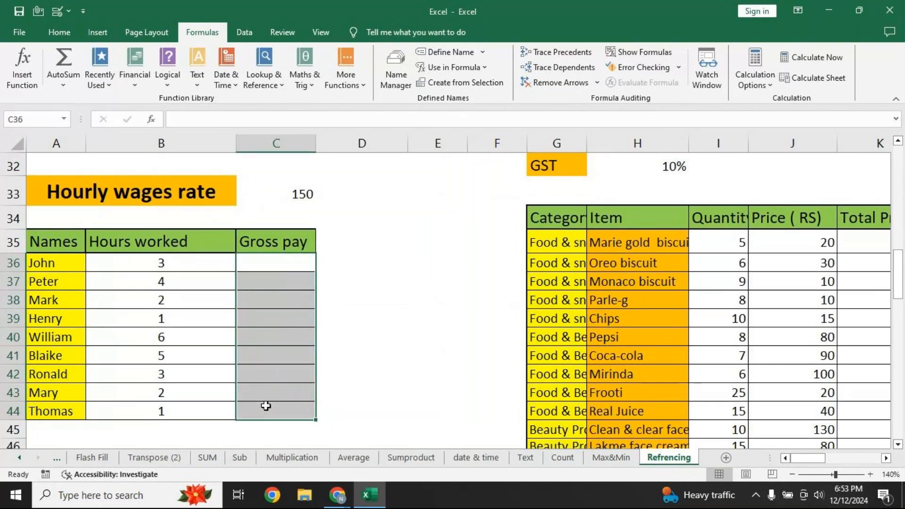
# Build the formula =B36*C33 in C36 without entering it yet
pyautogui.click(284, 265)
pyautogui.write('=')
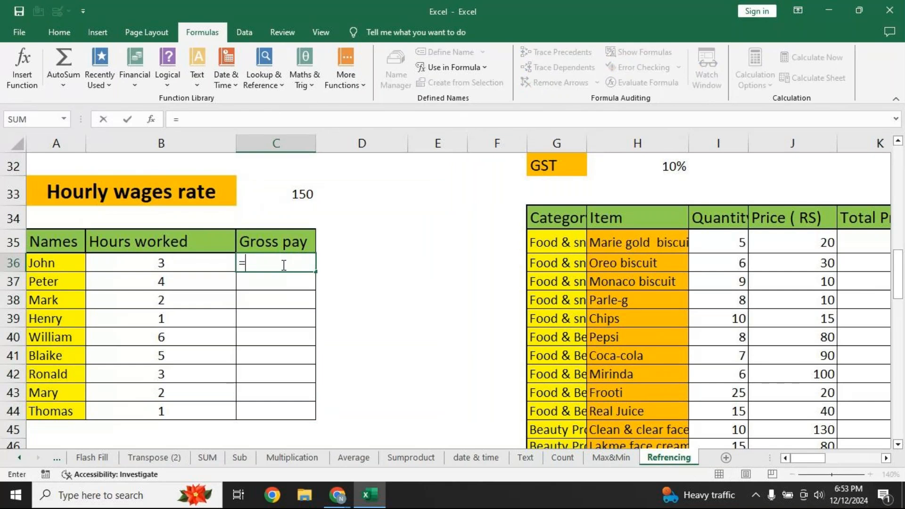
pyautogui.click(171, 260)
pyautogui.write('*')
pyautogui.click(274, 193)
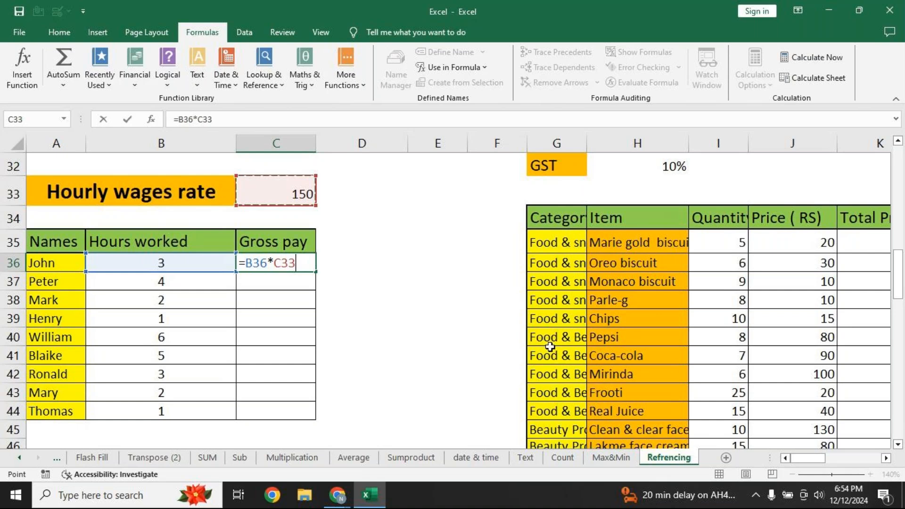
# Make the rate absolute as =B36*$C$33 and fill it down C36:C44, giving 450 through 150
pyautogui.press('F4')
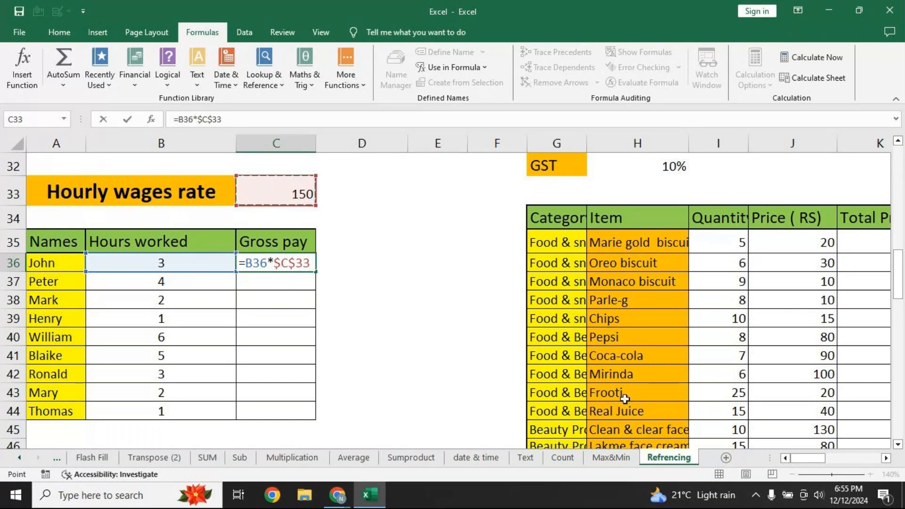
pyautogui.press('Return')
pyautogui.press('Up')
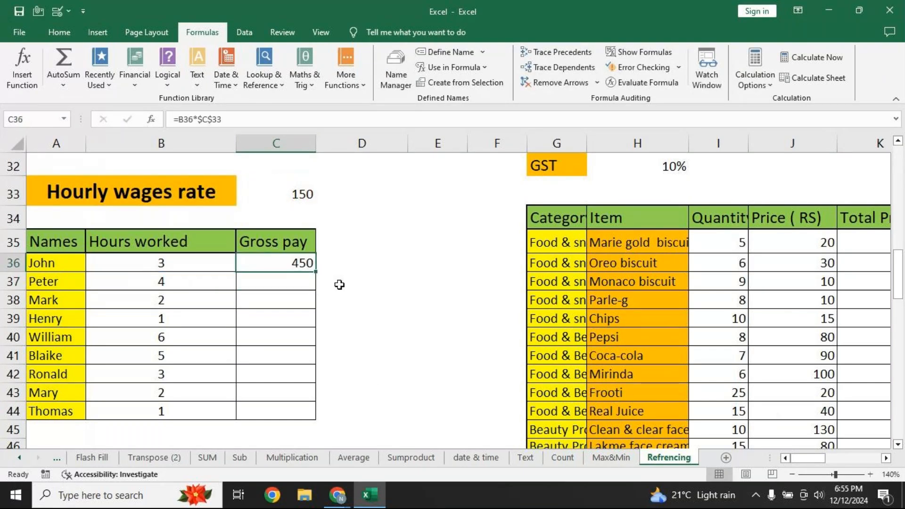
pyautogui.doubleClick(317, 272)
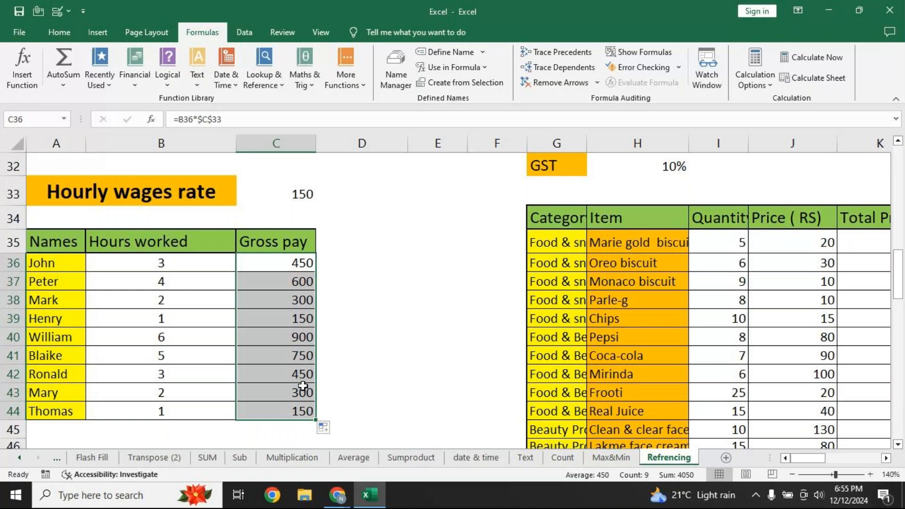
pyautogui.click(641, 52)
pyautogui.doubleClick(475, 268)
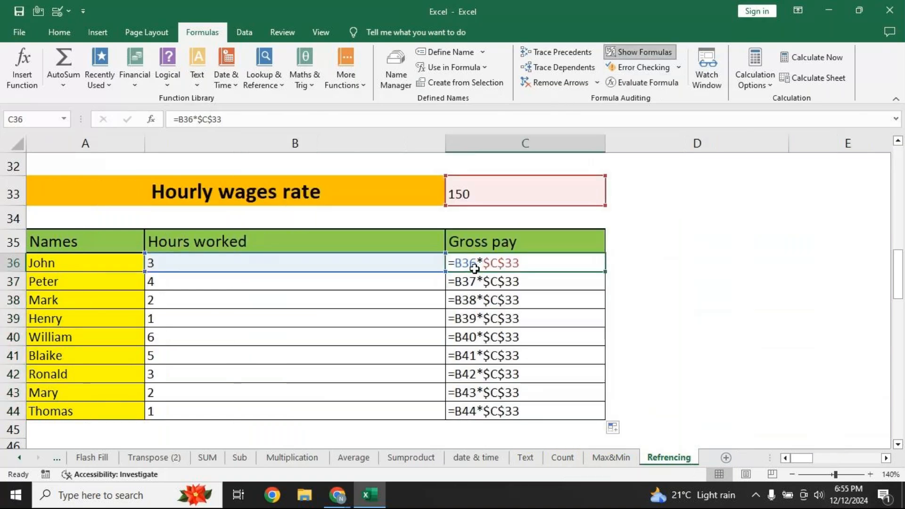
pyautogui.doubleClick(495, 285)
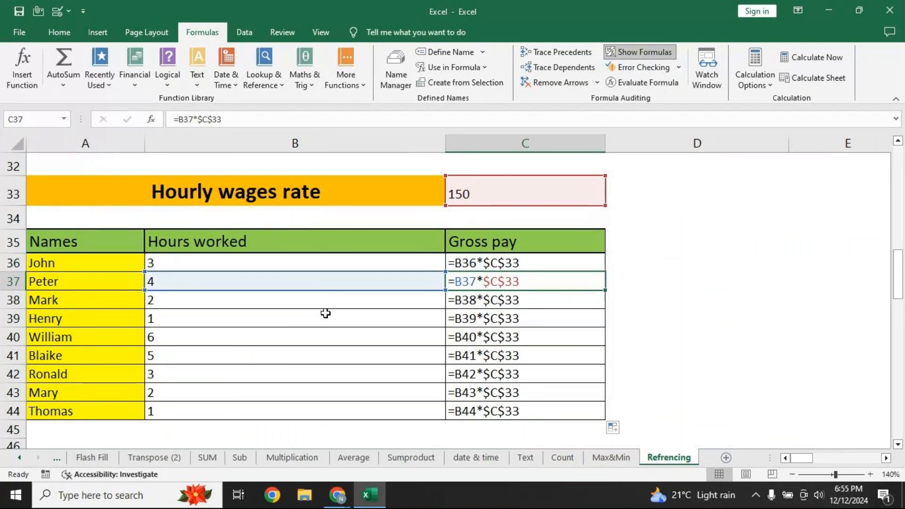
pyautogui.doubleClick(535, 301)
pyautogui.doubleClick(467, 323)
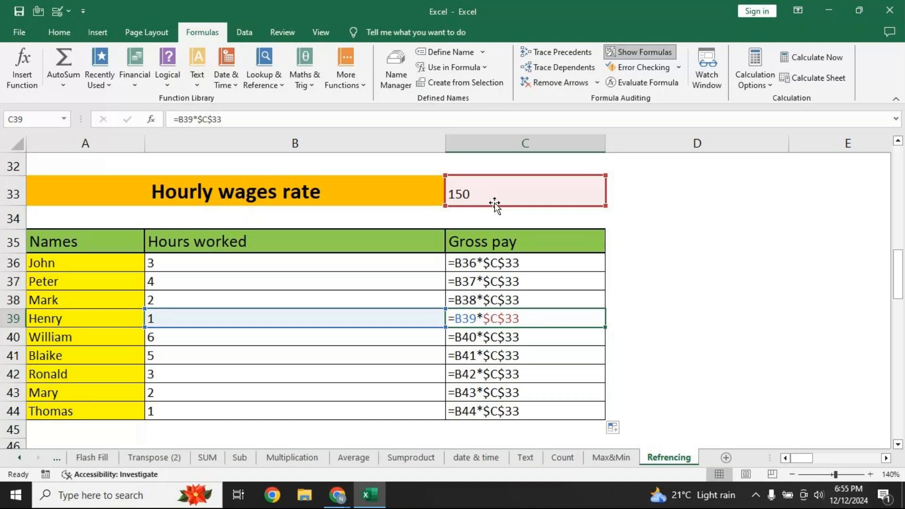
pyautogui.click(632, 52)
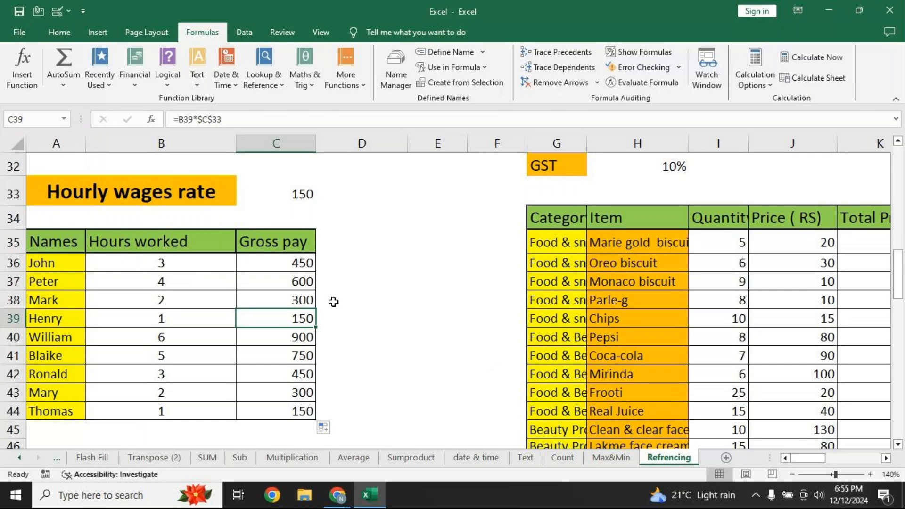
# Scroll up to review the relative formula in the Net Income cell D20
pyautogui.click(309, 263)
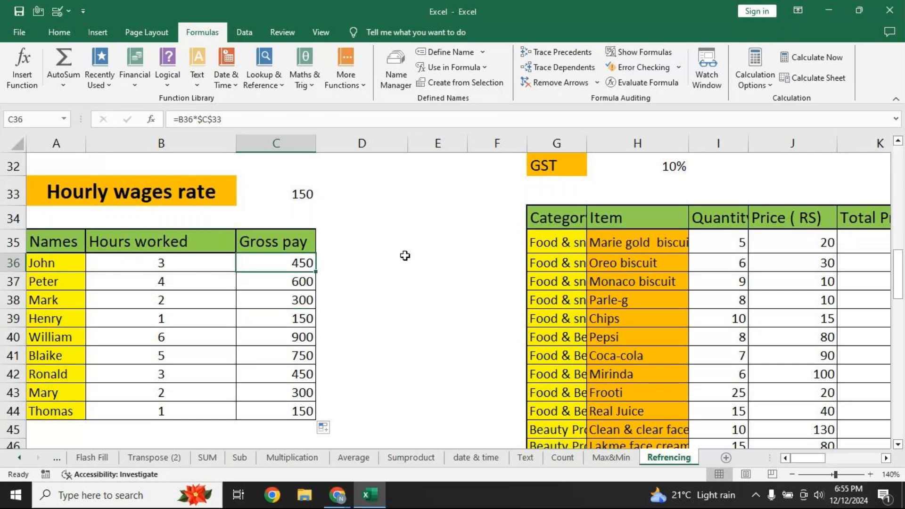
pyautogui.scroll(10, 407, 255)
pyautogui.click(898, 444)
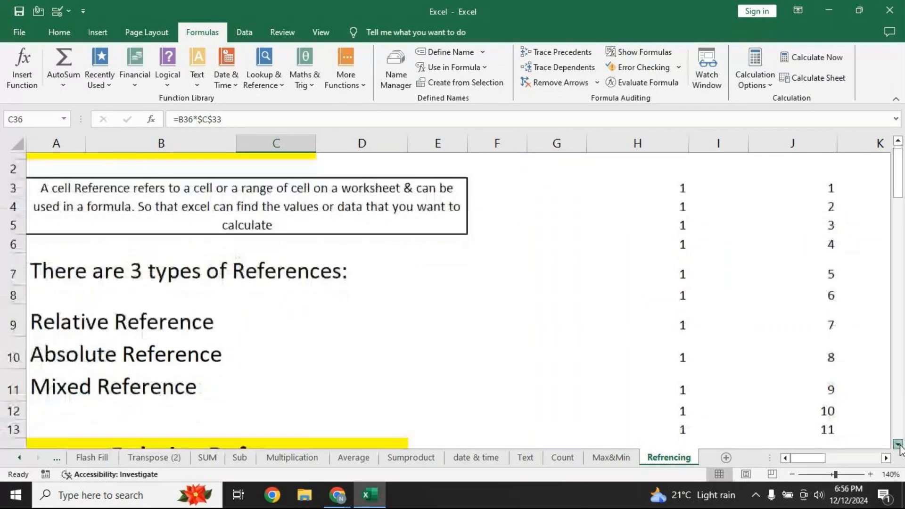
pyautogui.click(898, 444)
pyautogui.click(898, 444)
pyautogui.click(898, 444)
pyautogui.click(897, 444)
pyautogui.click(897, 445)
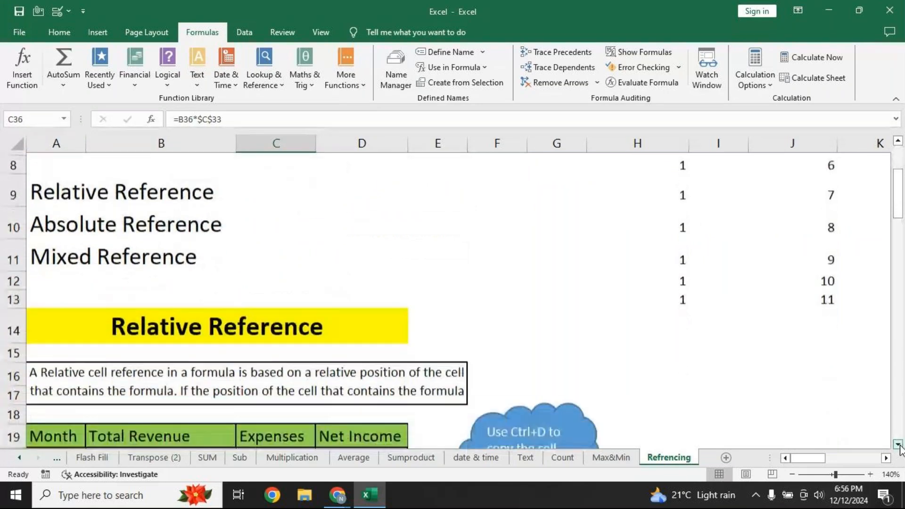
pyautogui.click(898, 445)
pyautogui.click(897, 444)
pyautogui.click(898, 444)
pyautogui.click(897, 444)
pyautogui.click(898, 445)
pyautogui.click(898, 444)
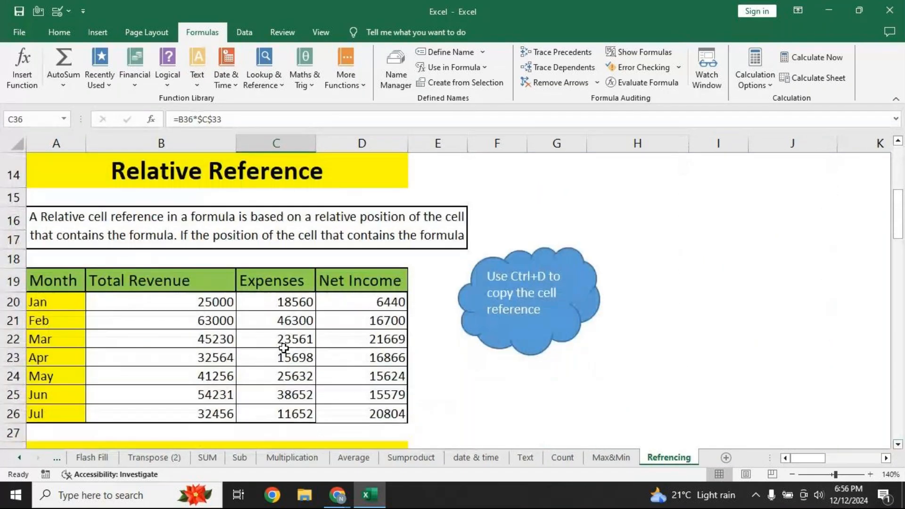
pyautogui.click(362, 301)
pyautogui.press('F2')
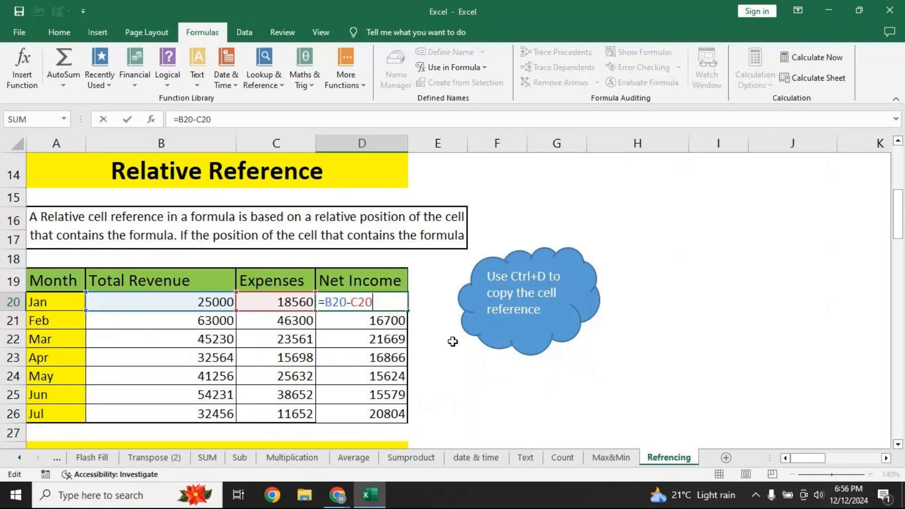
pyautogui.press('Return')
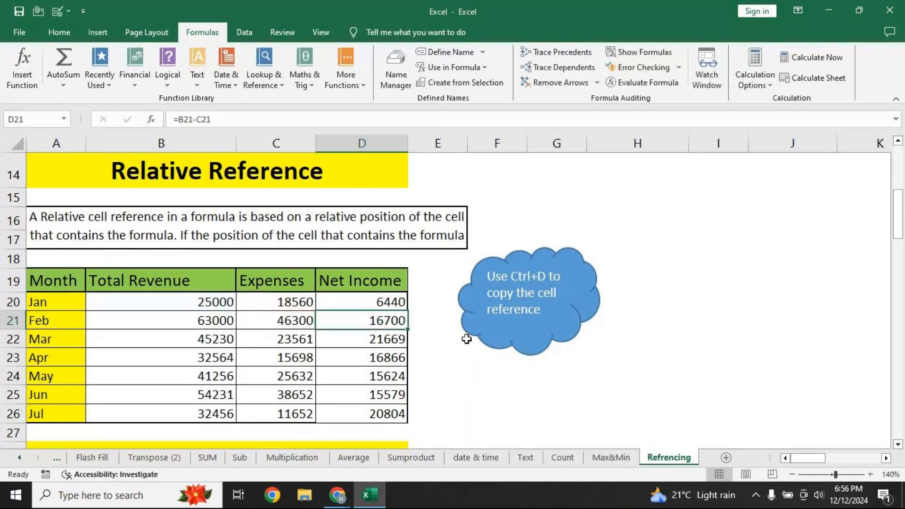
# Copy the =B36*$C$33 formula text from C36 and paste it into cell D36
pyautogui.click(898, 444)
pyautogui.click(898, 444)
pyautogui.click(898, 444)
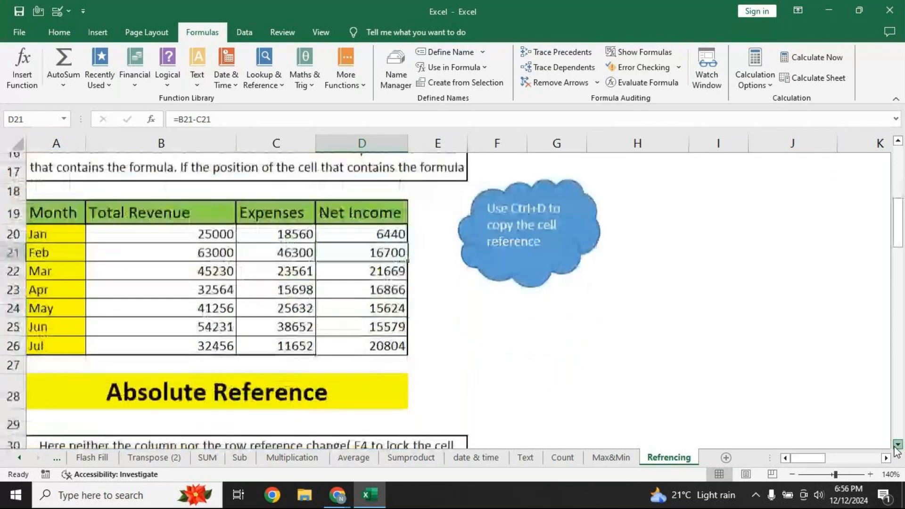
pyautogui.click(897, 444)
pyautogui.click(898, 445)
pyautogui.click(898, 445)
pyautogui.click(898, 445)
pyautogui.click(898, 445)
pyautogui.click(897, 444)
pyautogui.click(898, 444)
pyautogui.click(898, 445)
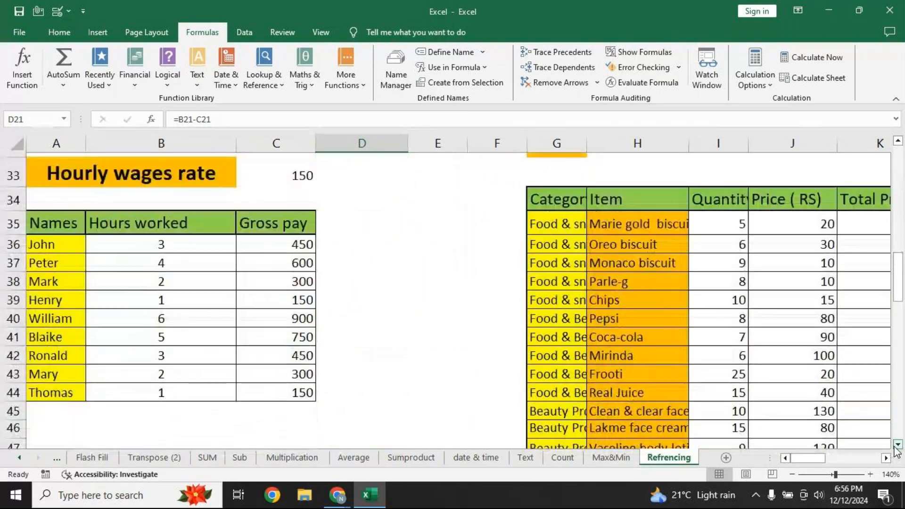
pyautogui.click(275, 240)
pyautogui.moveTo(251, 114); pyautogui.dragTo(3, 121)
pyautogui.hotkey('ctrl', 'c')
pyautogui.press('Return')
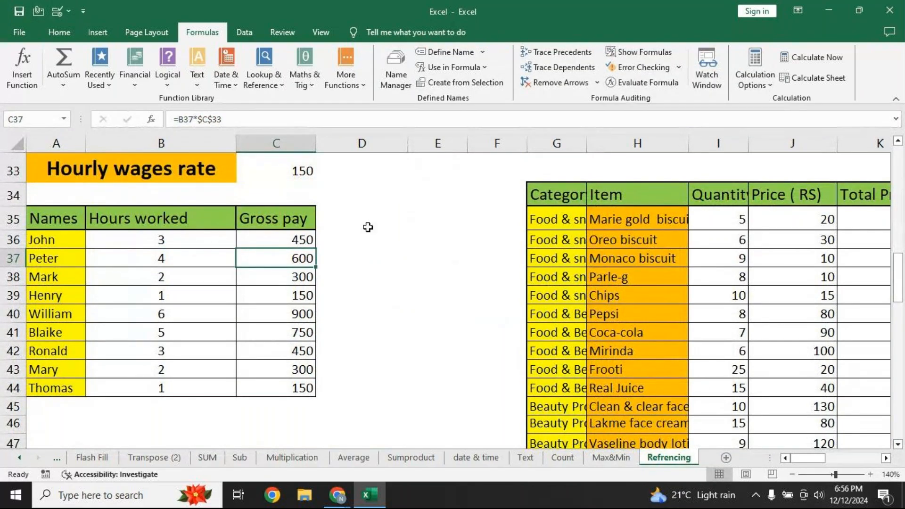
pyautogui.doubleClick(354, 238)
pyautogui.hotkey('ctrl', 'v')
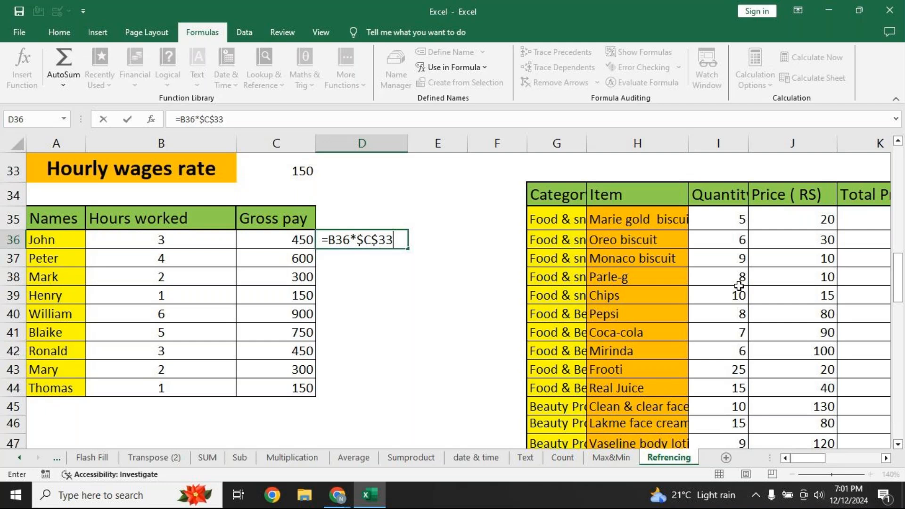
# Commit the D36 formula and bring the price table's Total price with GST column into view at 120% zoom
pyautogui.press('Return')
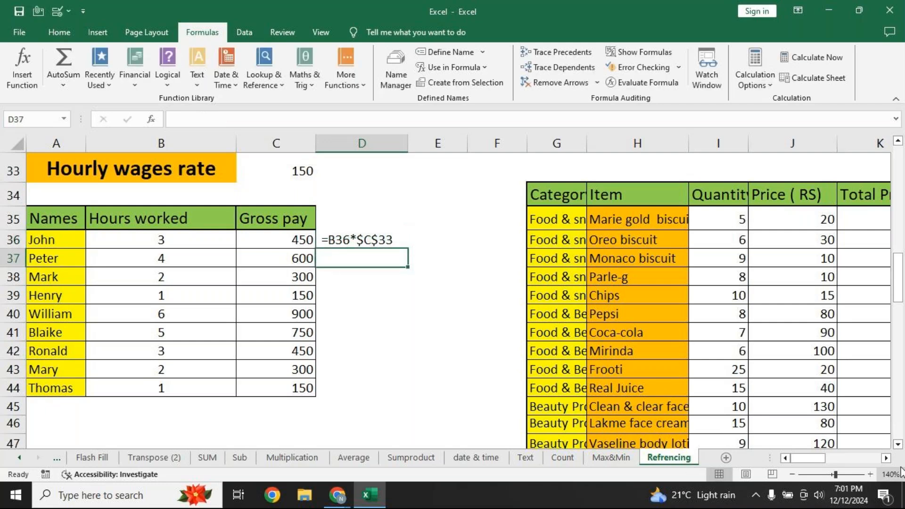
pyautogui.click(886, 458)
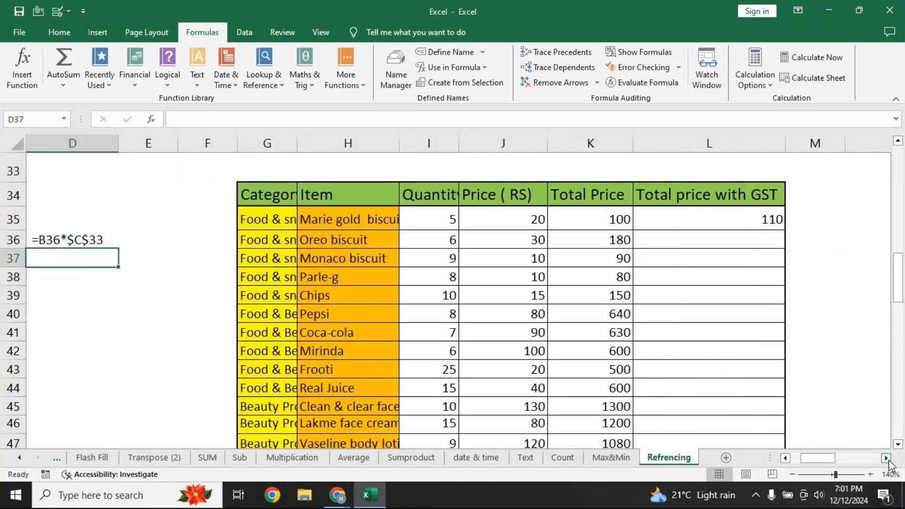
pyautogui.click(887, 458)
pyautogui.click(793, 475)
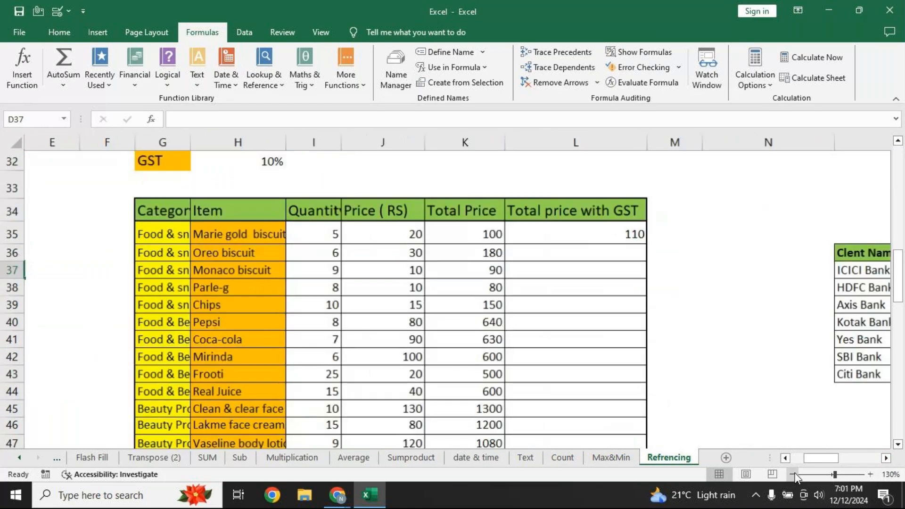
pyautogui.click(794, 474)
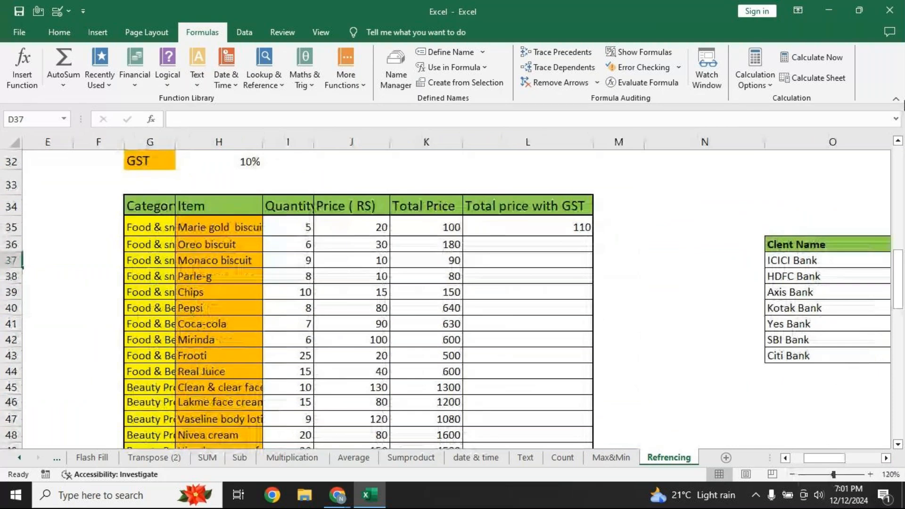
pyautogui.scroll(1, 245, 185)
pyautogui.click(528, 258)
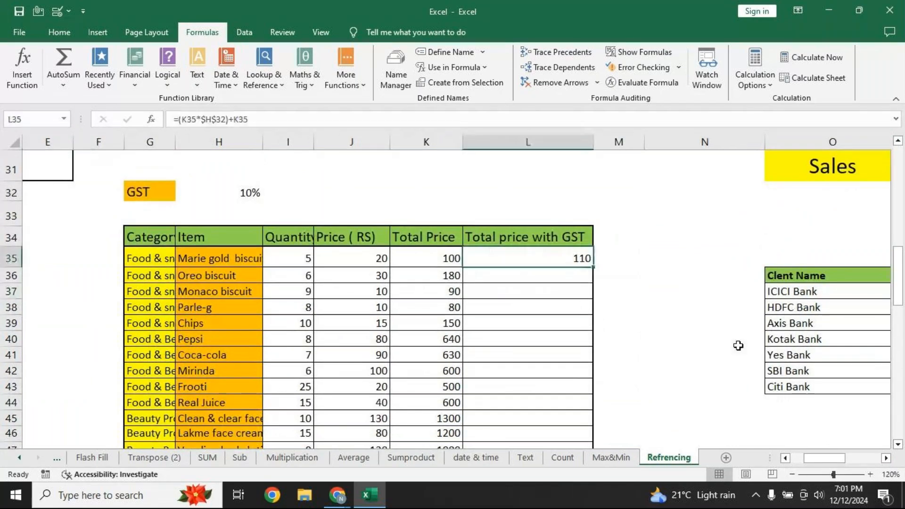
# Clear the GST total in L35 and the Total Price values in K35:K46
pyautogui.press('Delete')
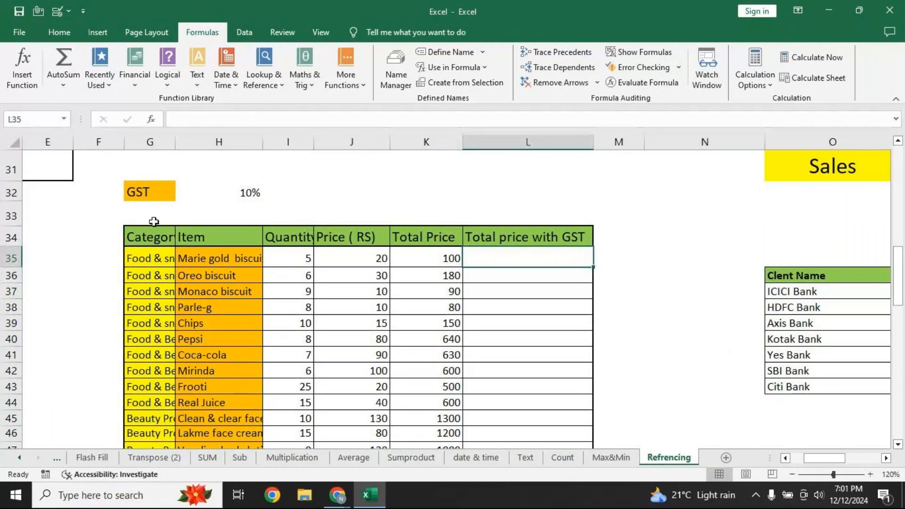
pyautogui.click(217, 193)
pyautogui.moveTo(446, 258); pyautogui.dragTo(426, 435)
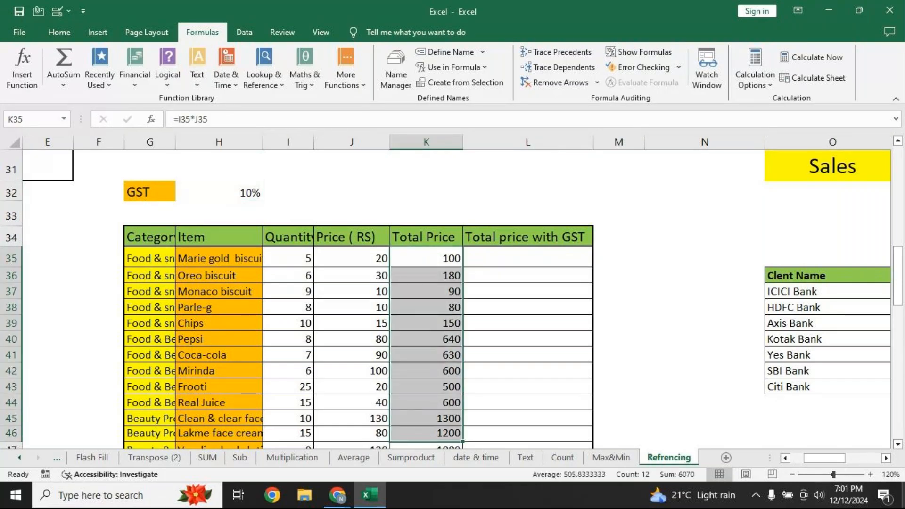
pyautogui.press('Delete')
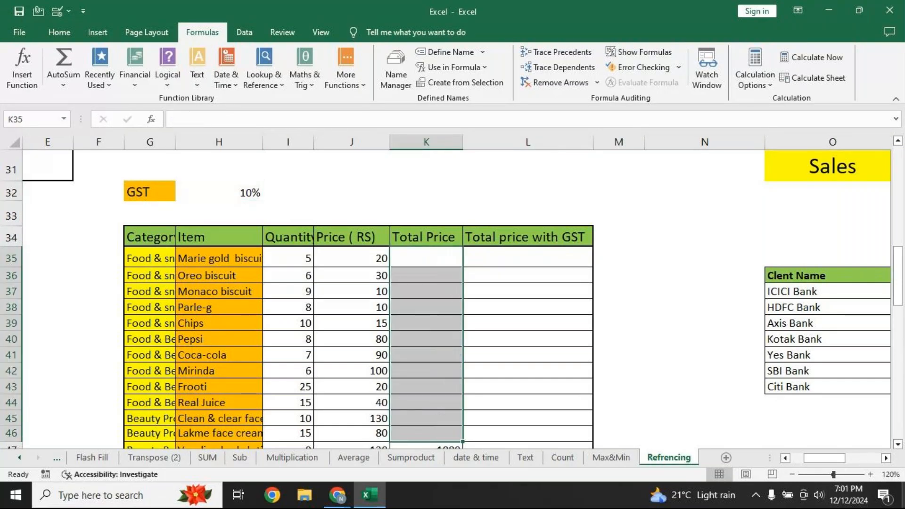
# Enter =I35*J35 in K35 and fill it down the Total Price column, giving 100 to 1200
pyautogui.click(437, 264)
pyautogui.write('=')
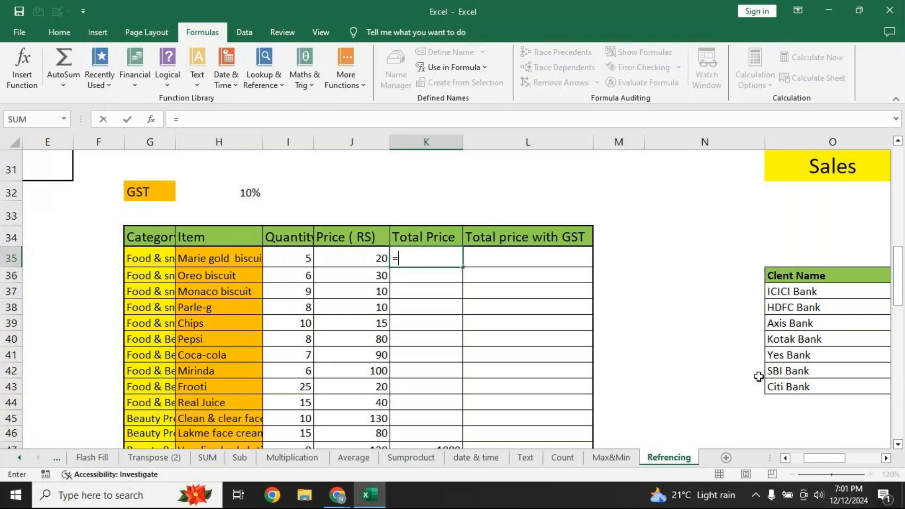
pyautogui.press('Left')
pyautogui.press('Left')
pyautogui.write('*')
pyautogui.press('Left')
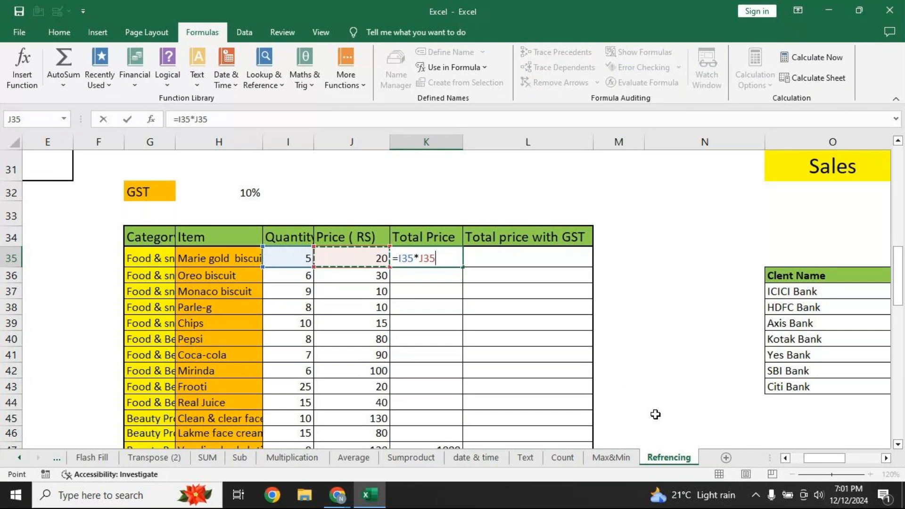
pyautogui.hotkey('ctrl', 'Return')
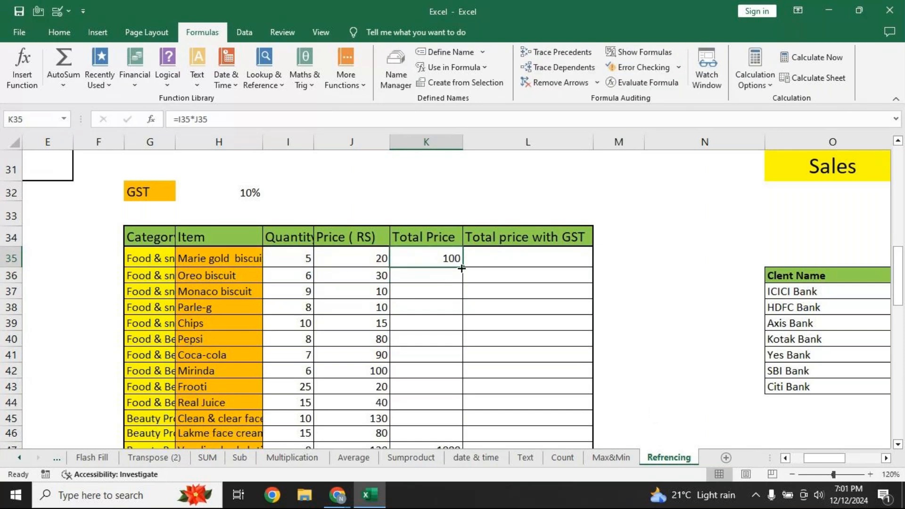
pyautogui.doubleClick(462, 268)
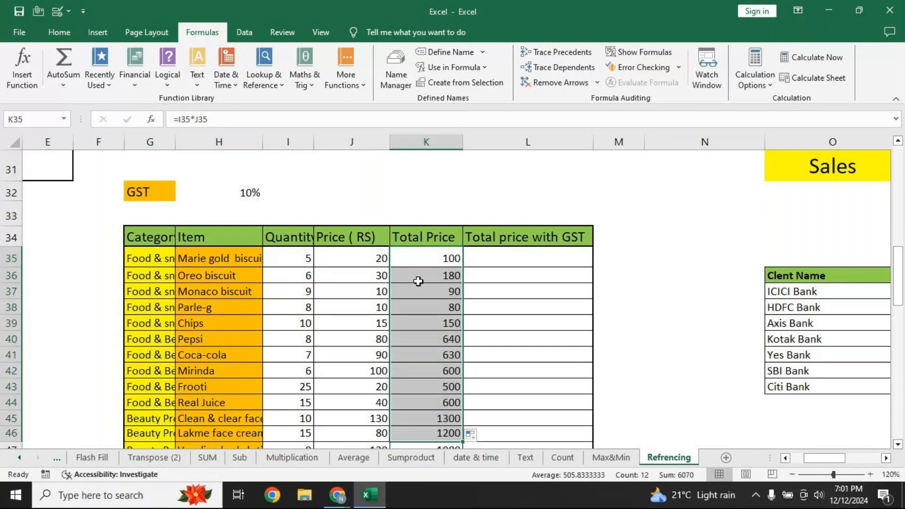
pyautogui.click(516, 256)
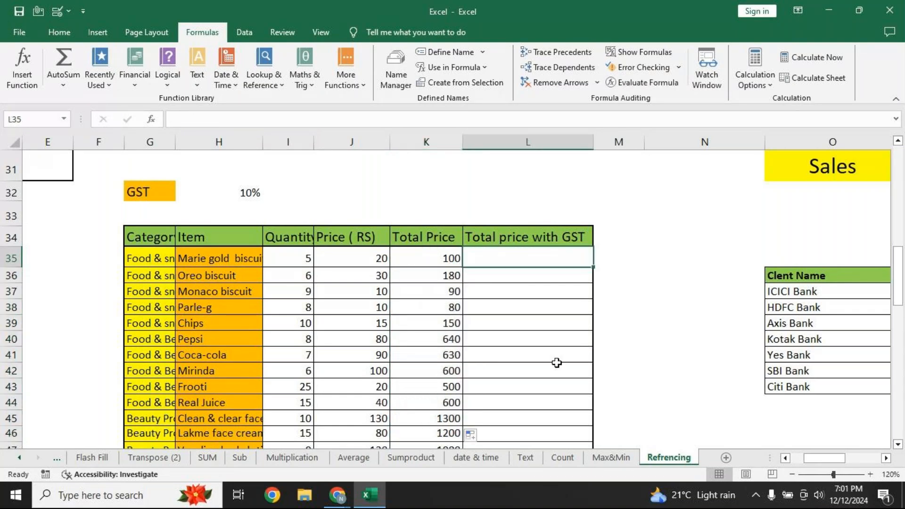
# Enter =K35*$H$32 in L35, locking the GST rate cell H32 as absolute
pyautogui.write('=')
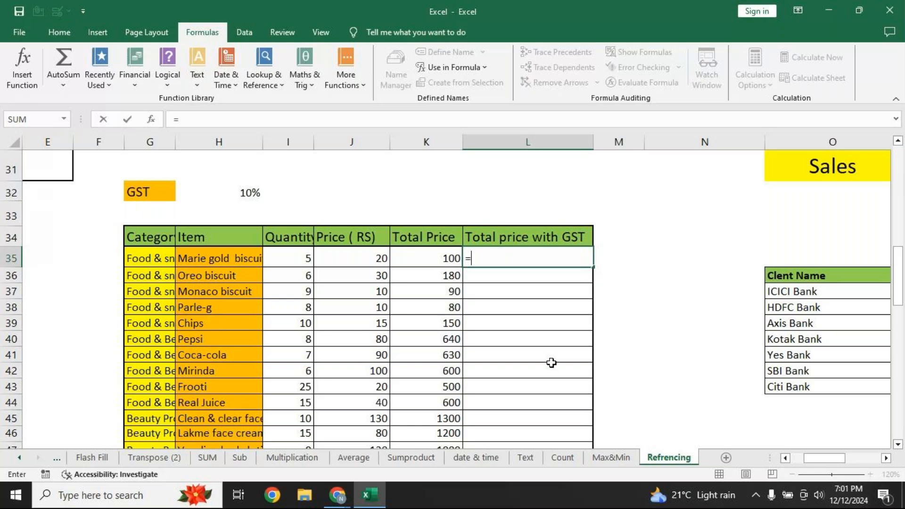
pyautogui.press('Left')
pyautogui.write('*')
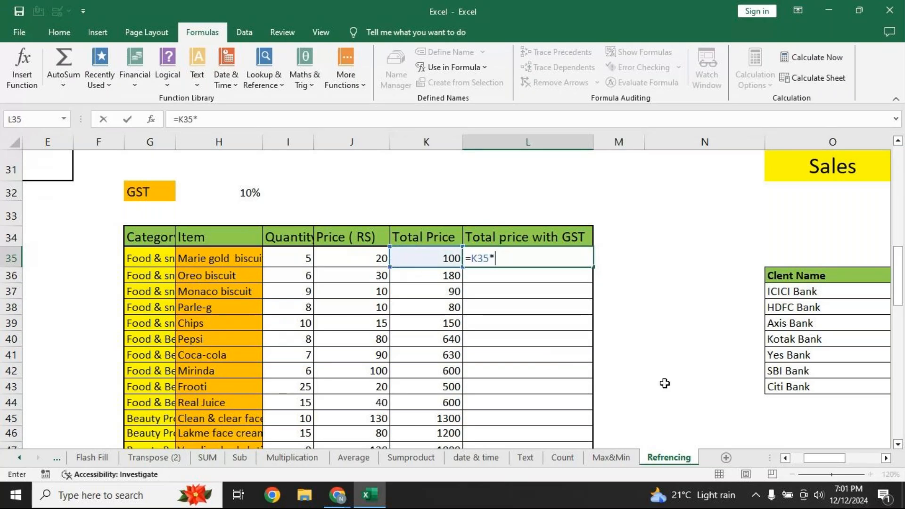
pyautogui.click(230, 199)
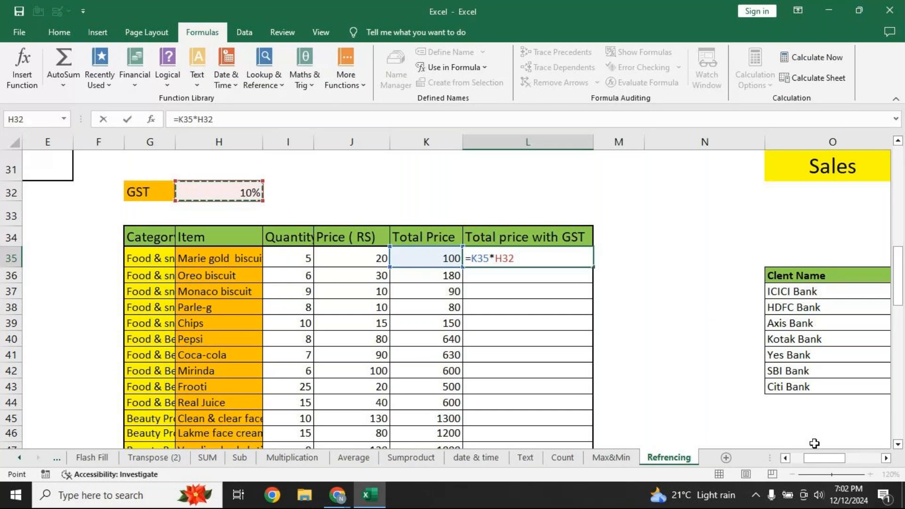
pyautogui.press('F4')
pyautogui.press('Return')
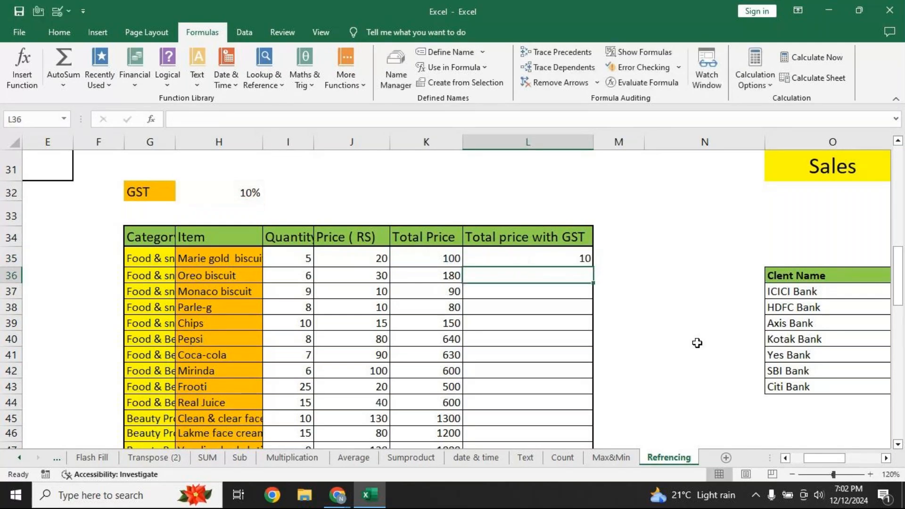
# Revise L35 to =(K35*$H$32)+K35 so it adds the Total Price to the GST
pyautogui.click(552, 263)
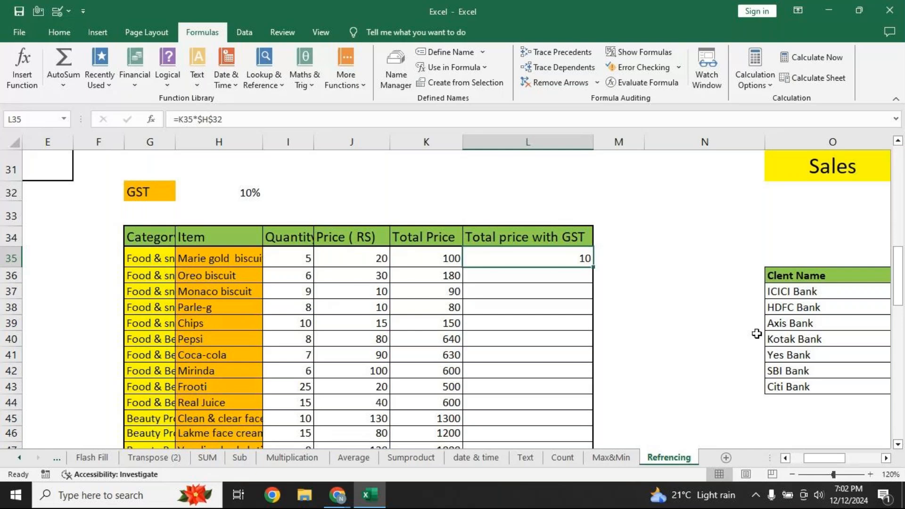
pyautogui.press('F2')
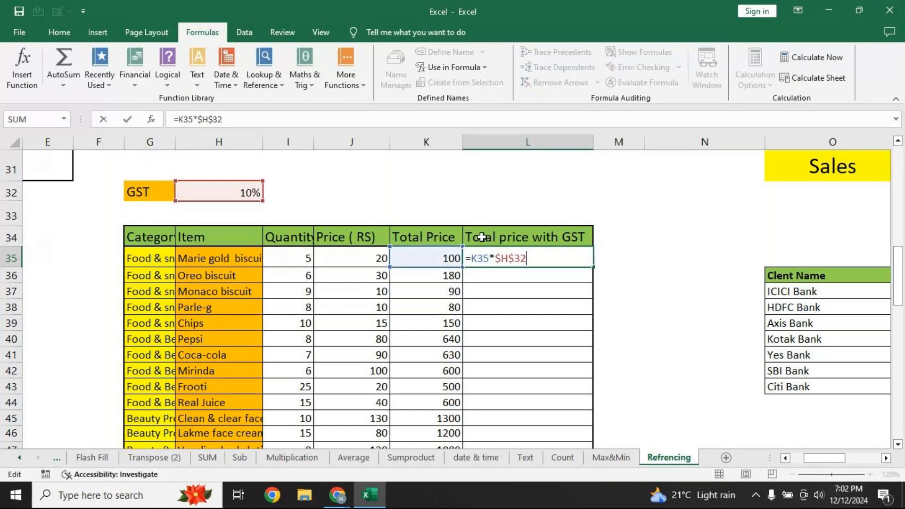
pyautogui.press('Home')
pyautogui.press('Right')
pyautogui.write('(')
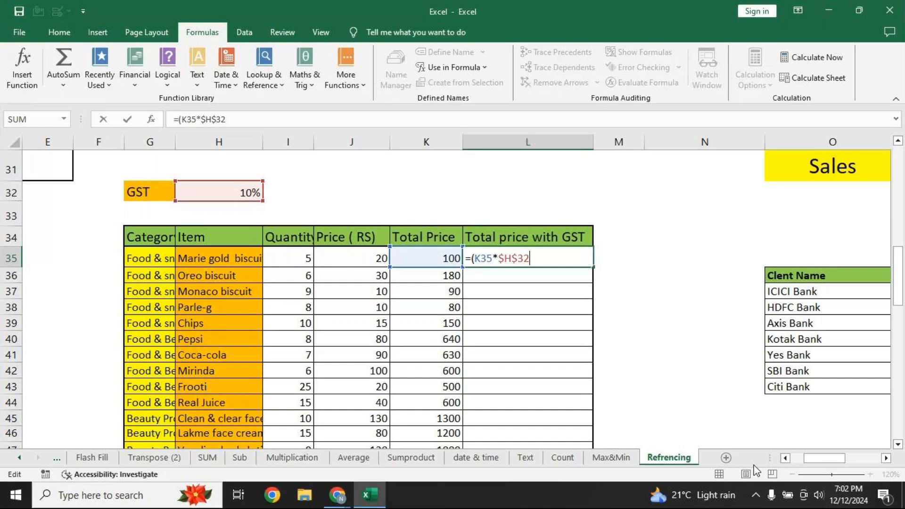
pyautogui.write(')')
pyautogui.write('+')
pyautogui.click(424, 263)
pyautogui.press('Return')
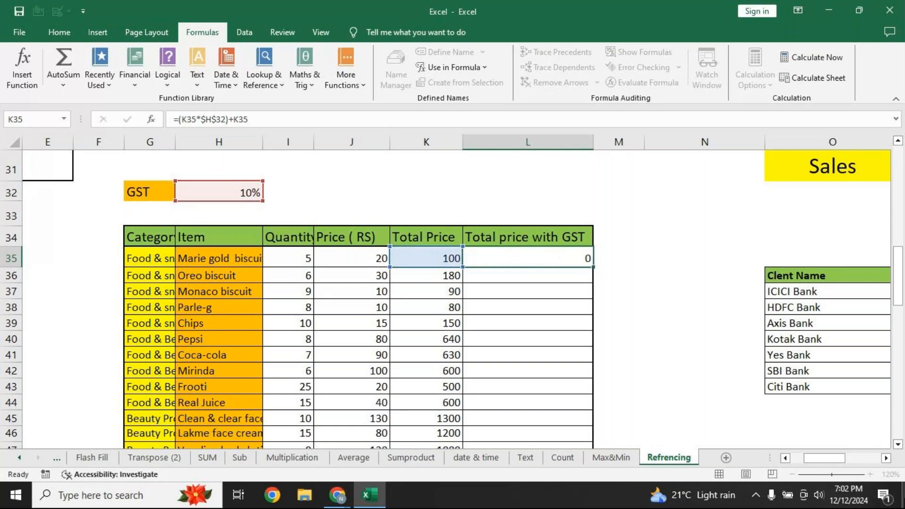
# Widen column M and enter =K35*(1+$H$32) in M35, showing 110
pyautogui.press('Up')
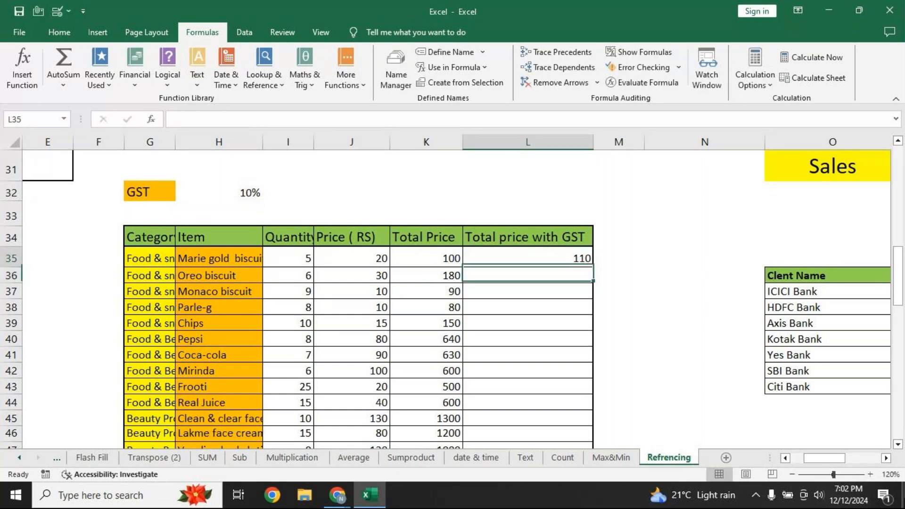
pyautogui.press('Right')
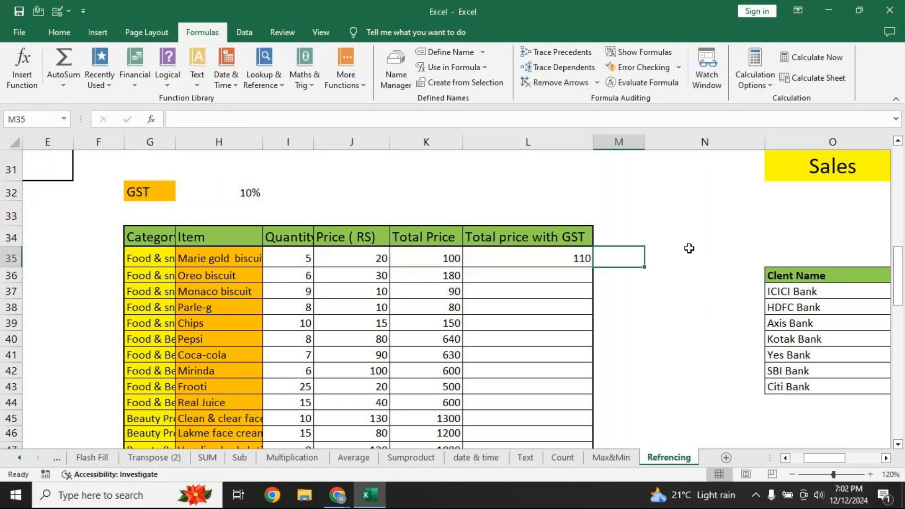
pyautogui.moveTo(646, 146); pyautogui.dragTo(703, 146)
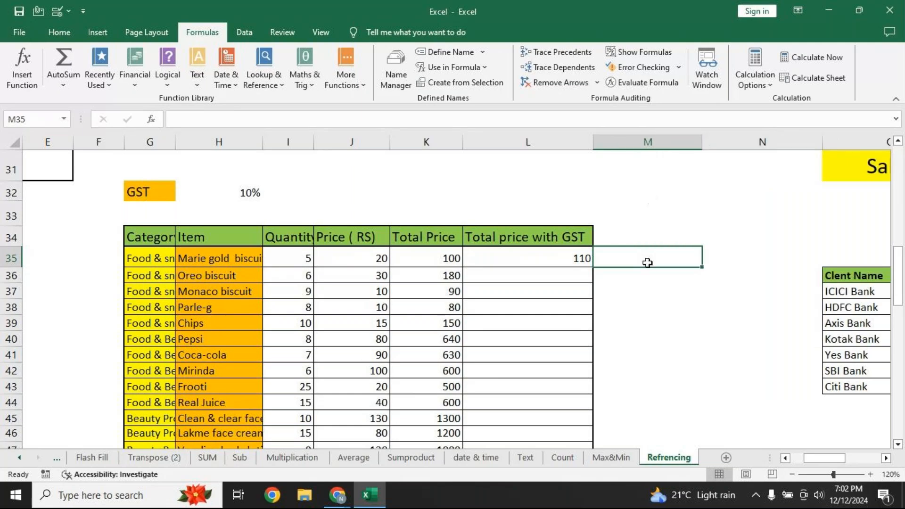
pyautogui.write('=')
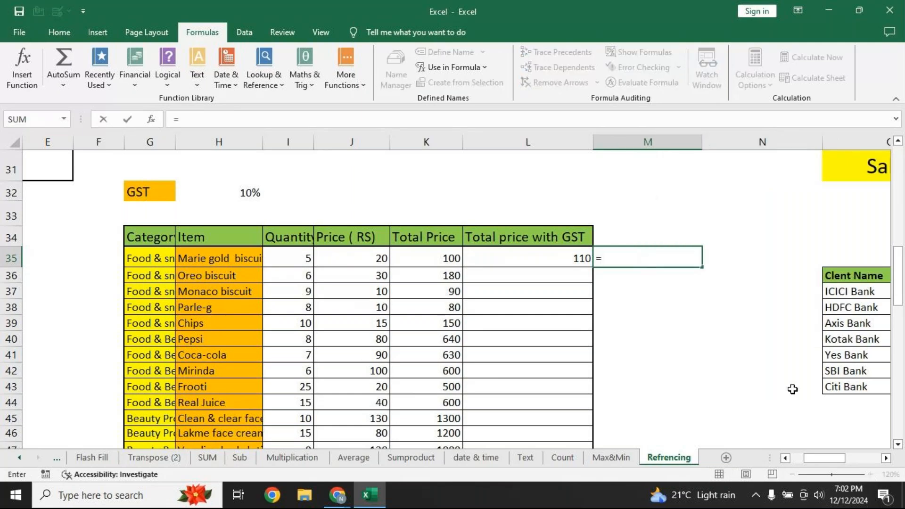
pyautogui.click(430, 254)
pyautogui.write('*(1+')
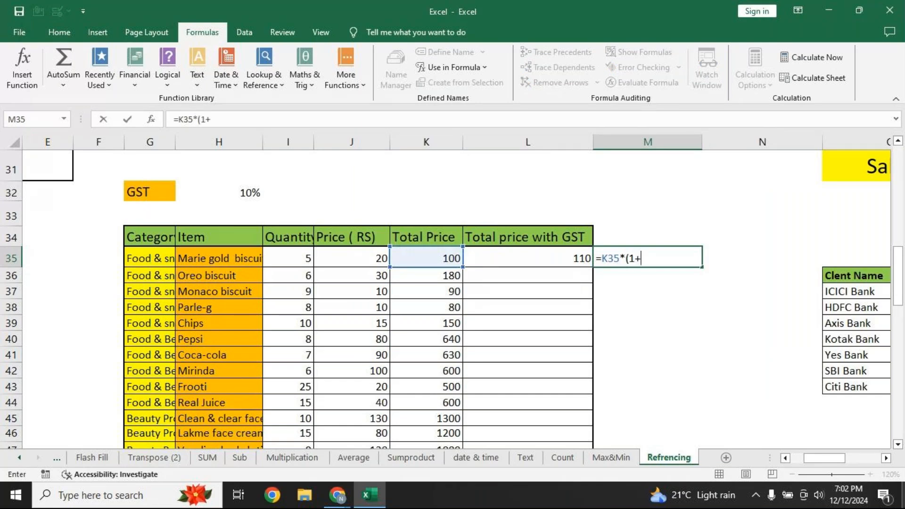
pyautogui.click(226, 191)
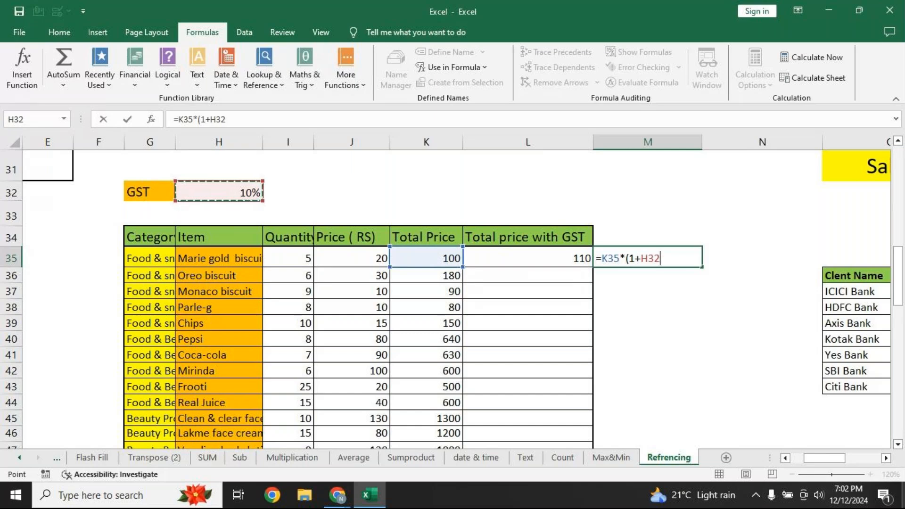
pyautogui.press('F4')
pyautogui.write(')')
pyautogui.press('Return')
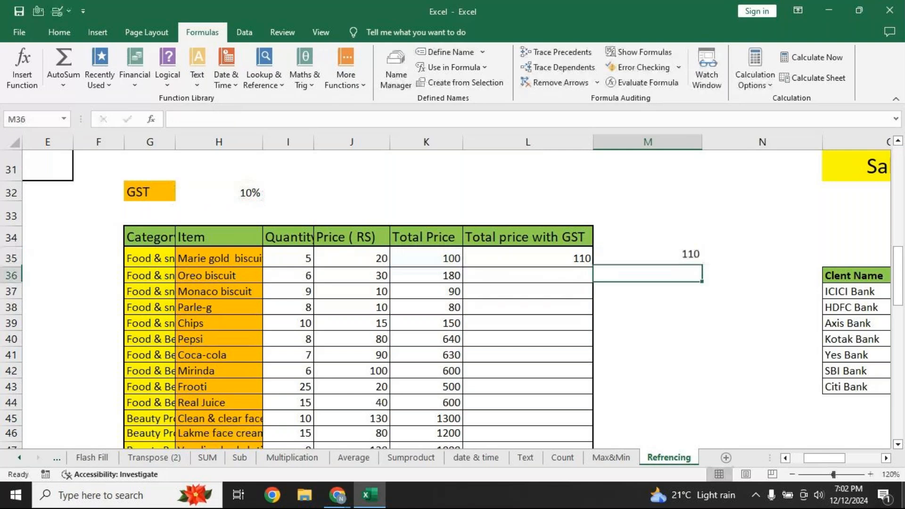
# Copy L35's formula text into L33 as a label above the table
pyautogui.click(547, 259)
pyautogui.moveTo(258, 117); pyautogui.dragTo(125, 112)
pyautogui.hotkey('ctrl', 'c')
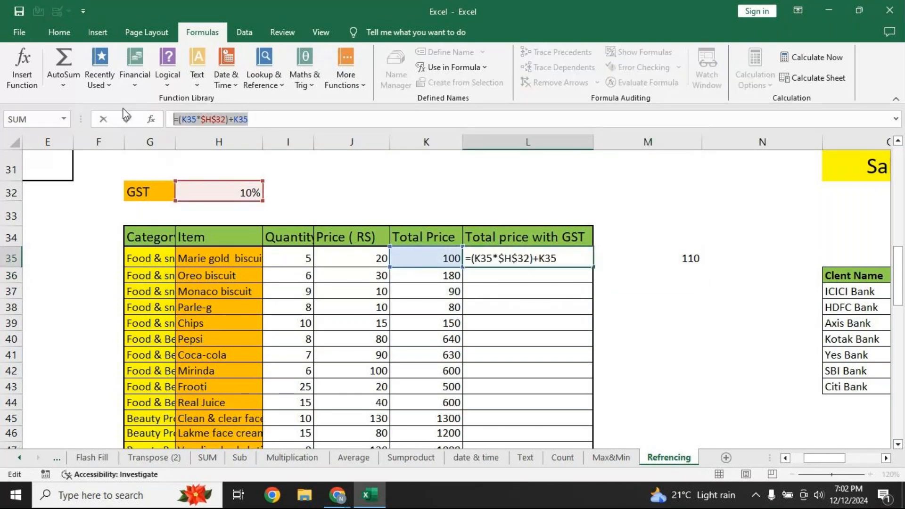
pyautogui.press('Return')
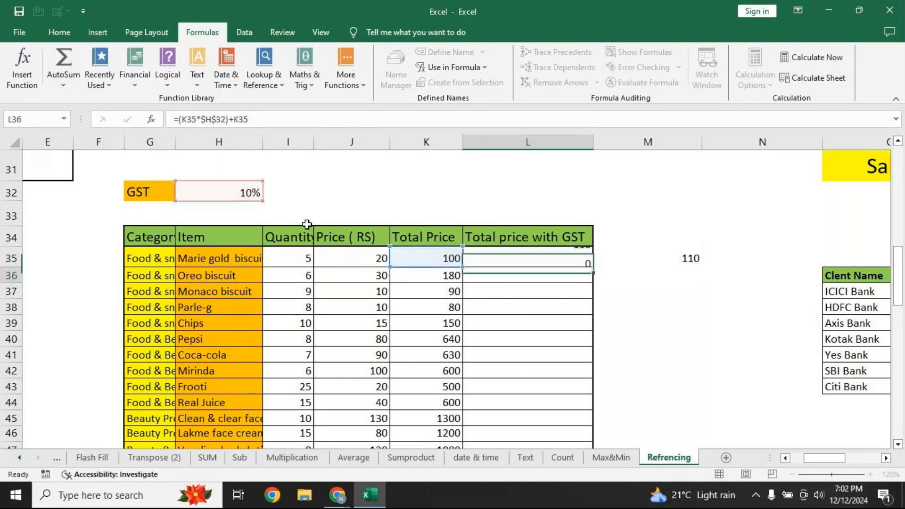
pyautogui.click(529, 221)
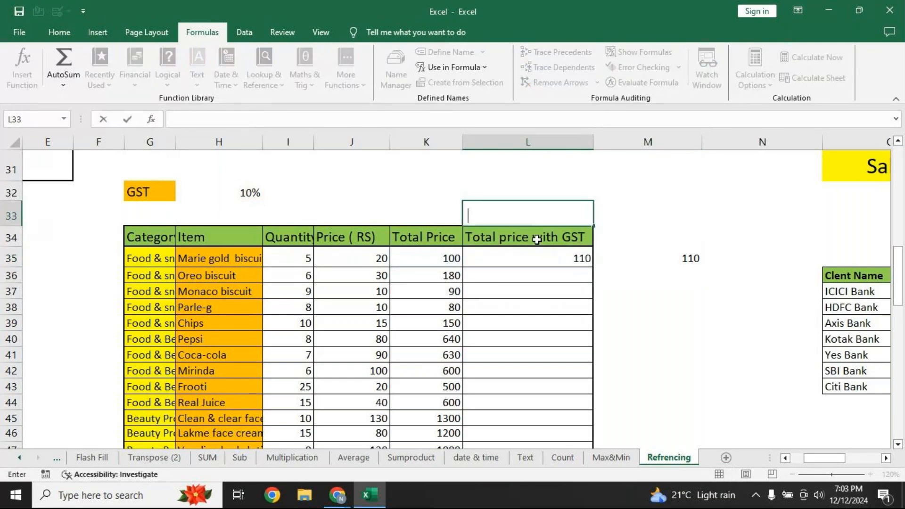
pyautogui.hotkey('ctrl', 'v')
# Add M35's formula =K35*(1+$H$32) as a text label in M33
pyautogui.click(662, 259)
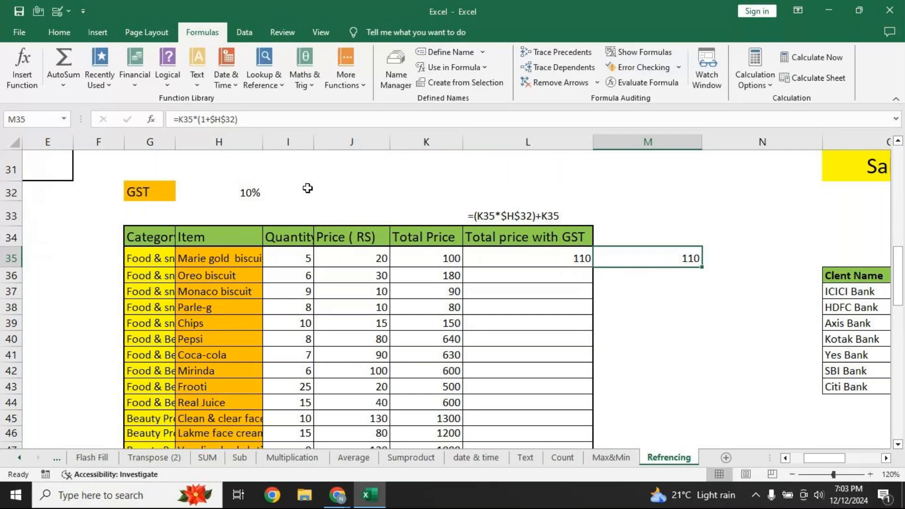
pyautogui.moveTo(264, 121); pyautogui.dragTo(73, 121)
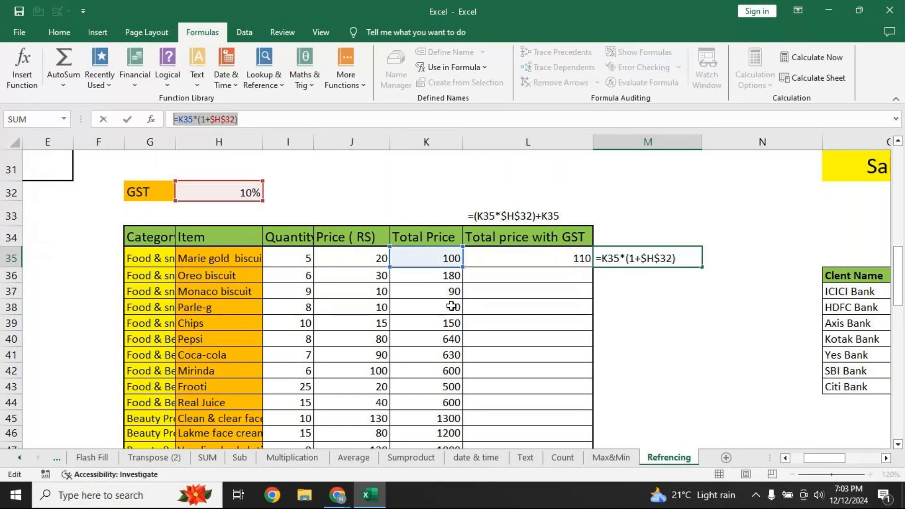
pyautogui.press('Return')
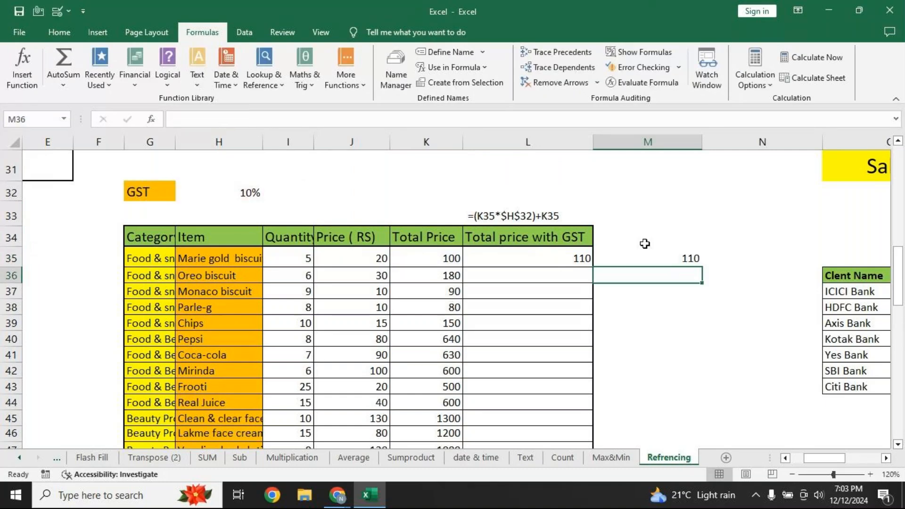
pyautogui.click(619, 225)
pyautogui.write('=K35*(1+$H$32)')
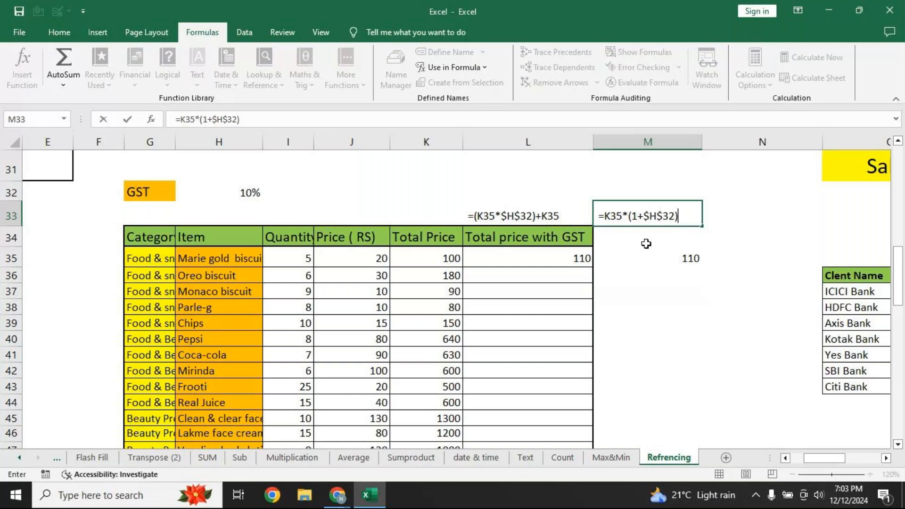
pyautogui.click(650, 264)
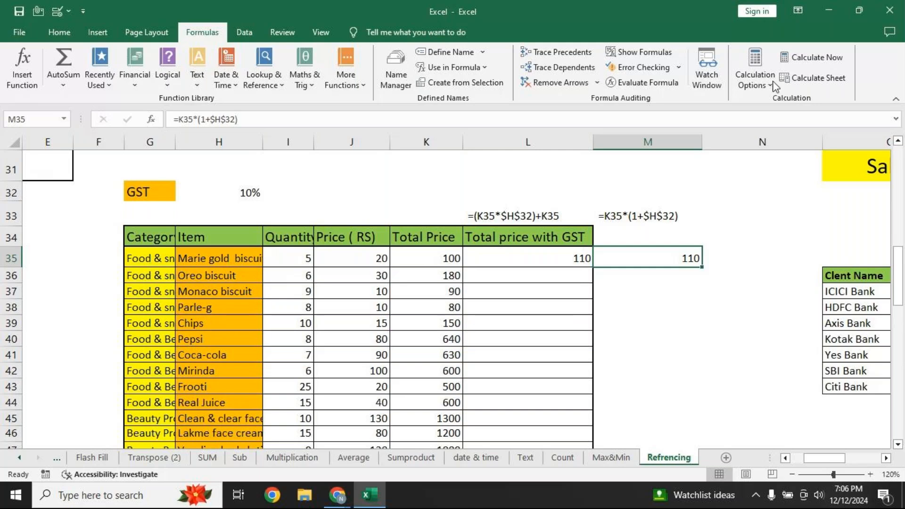
# Clear the GST results in L35:M35 and the Total Price values in K35:K46
pyautogui.moveTo(556, 260); pyautogui.dragTo(651, 259)
pyautogui.press('Delete')
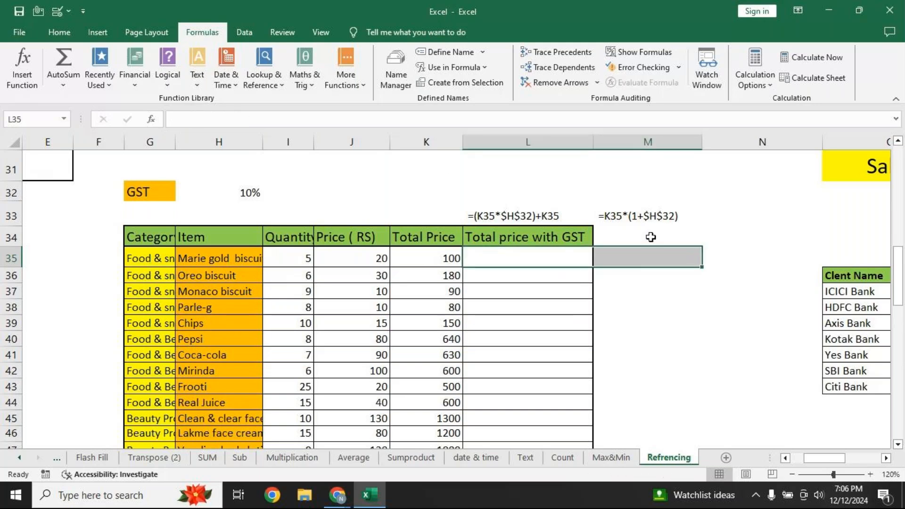
pyautogui.moveTo(444, 257); pyautogui.dragTo(440, 432)
pyautogui.press('Delete')
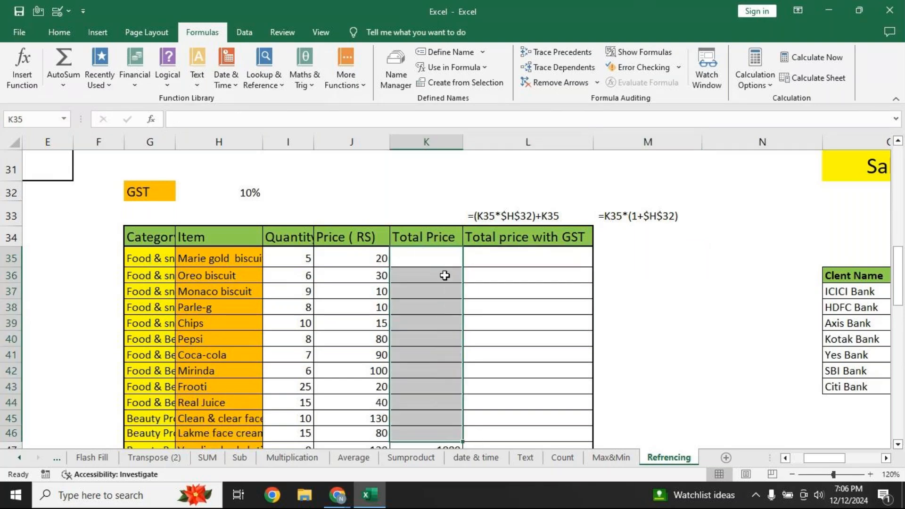
# Enter =I35*J35 in K35 and fill it down to K46, giving 100 to 1200
pyautogui.click(451, 263)
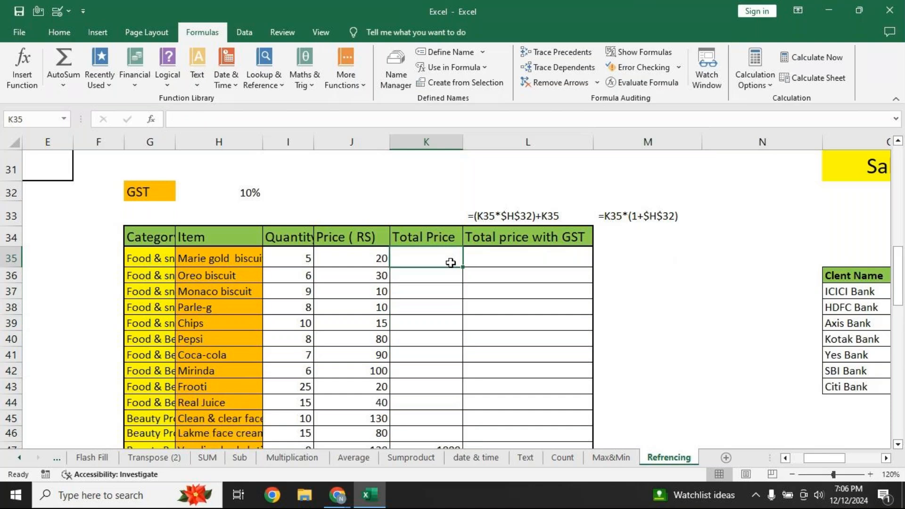
pyautogui.write('=')
pyautogui.click(302, 255)
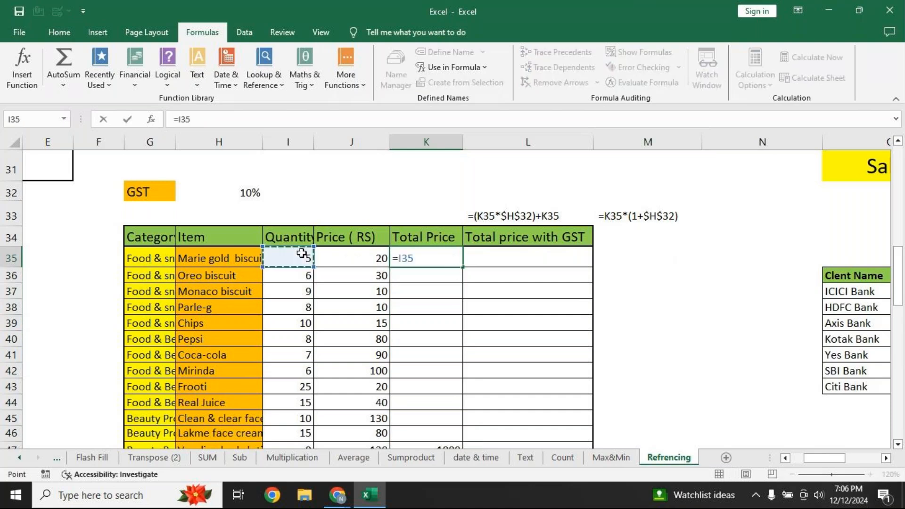
pyautogui.write('*J35')
pyautogui.press('Return')
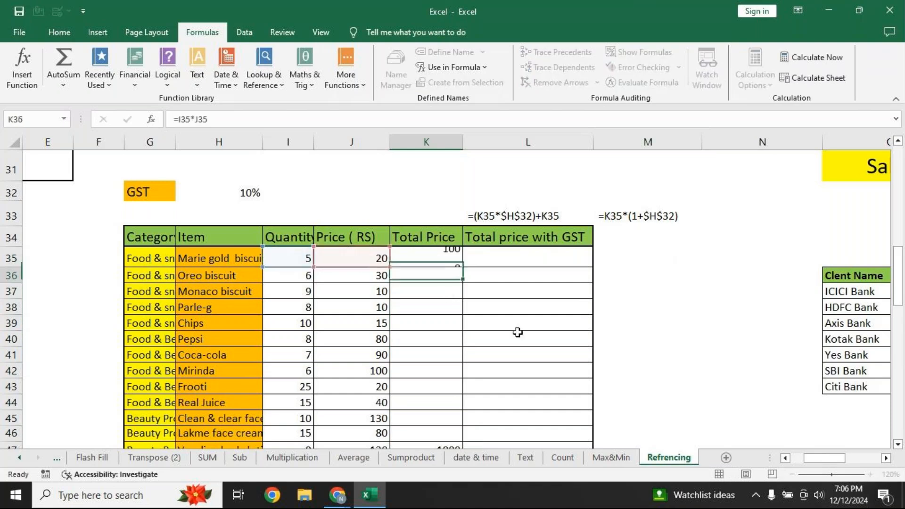
pyautogui.click(451, 260)
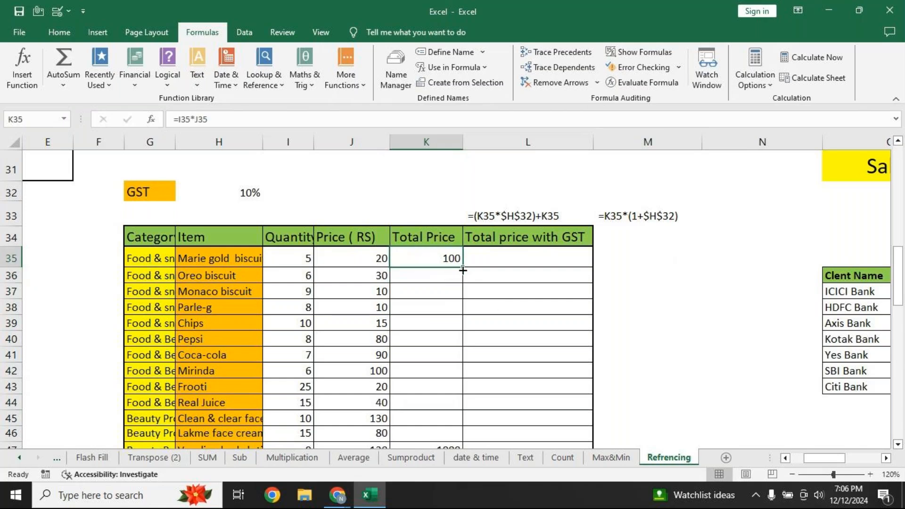
pyautogui.doubleClick(463, 267)
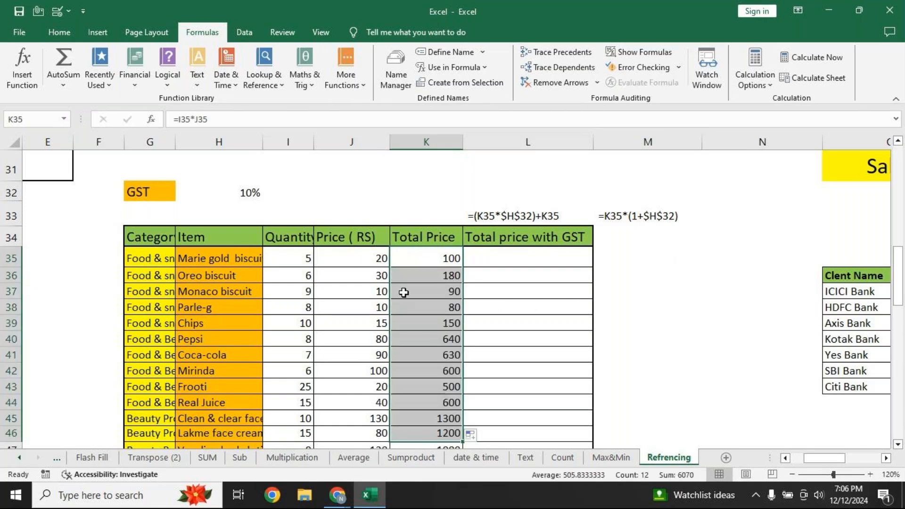
pyautogui.click(535, 261)
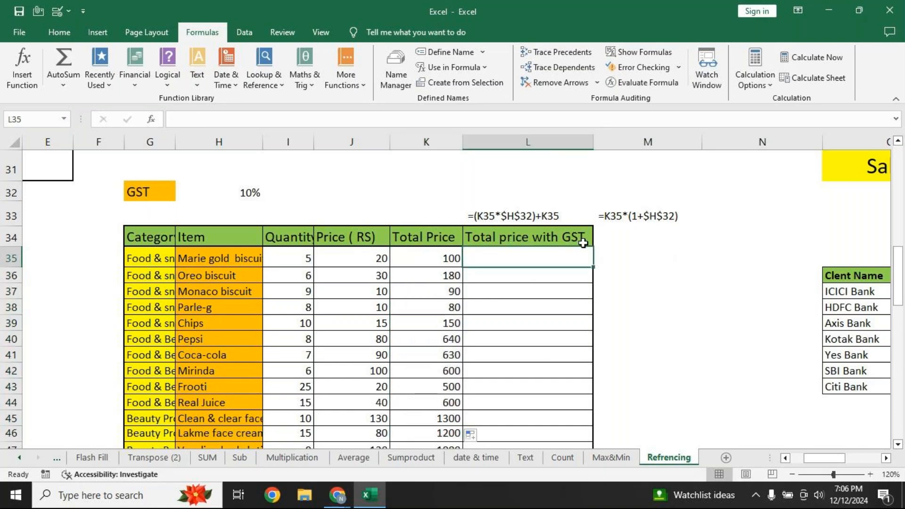
# Enter =K35*$H$32 in L35 with the GST rate H32 locked absolute
pyautogui.write('=')
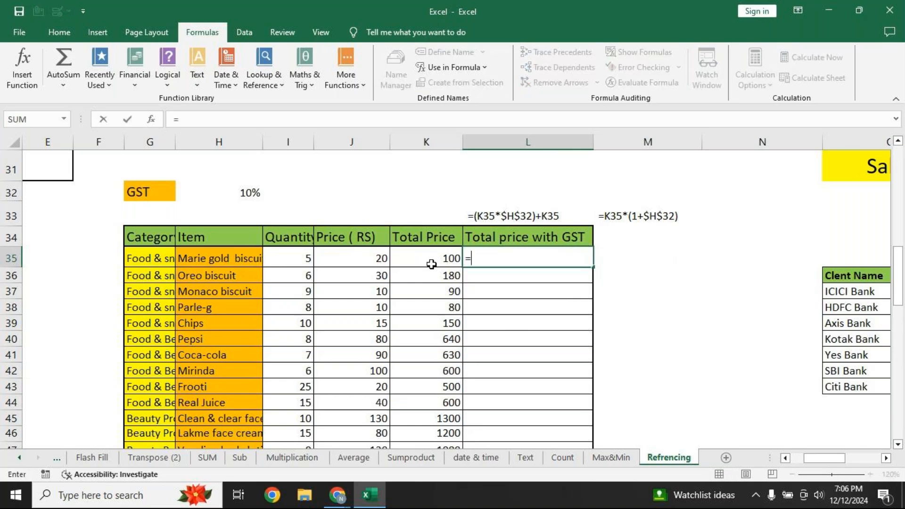
pyautogui.click(430, 260)
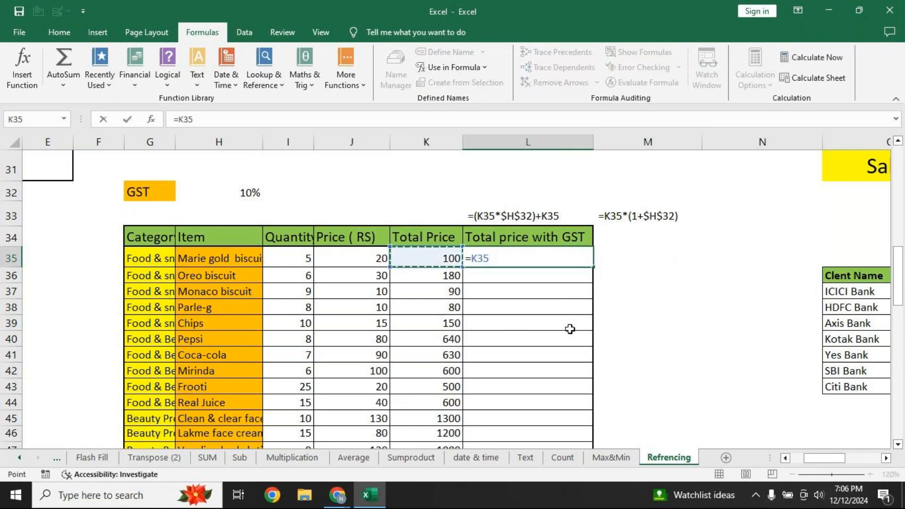
pyautogui.write('*')
pyautogui.click(236, 194)
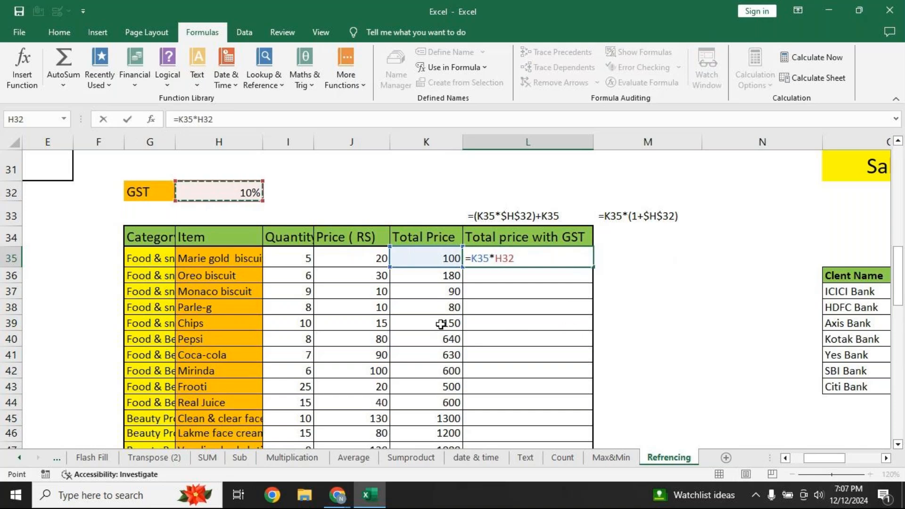
pyautogui.press('F4')
pyautogui.press('Return')
# Edit L35 to =(K35*$H$32)+K35 so it shows 110
pyautogui.click(505, 257)
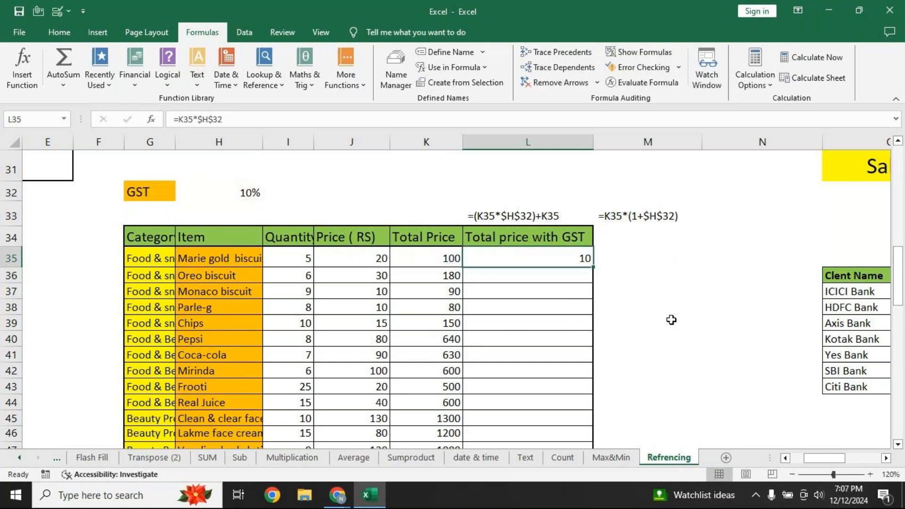
pyautogui.press('F2')
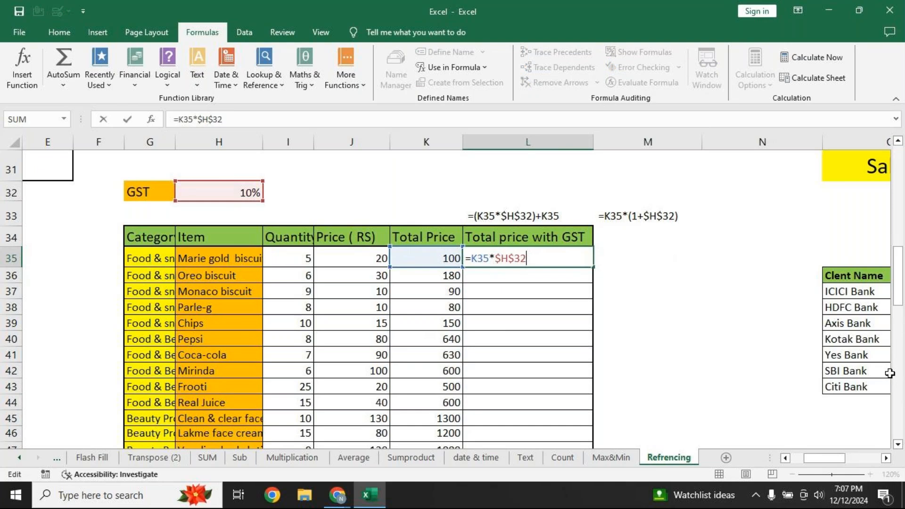
pyautogui.click(472, 258)
pyautogui.write('(')
pyautogui.write(')')
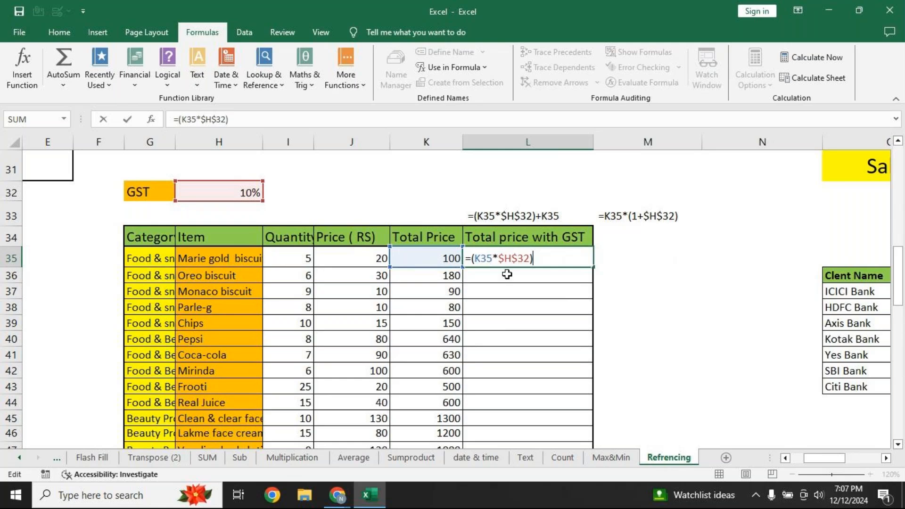
pyautogui.write('+')
pyautogui.click(451, 259)
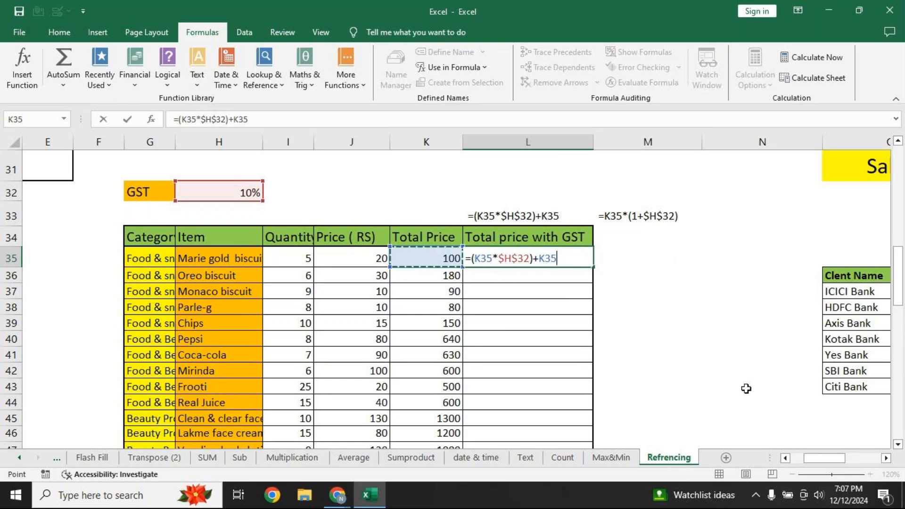
pyautogui.press('Return')
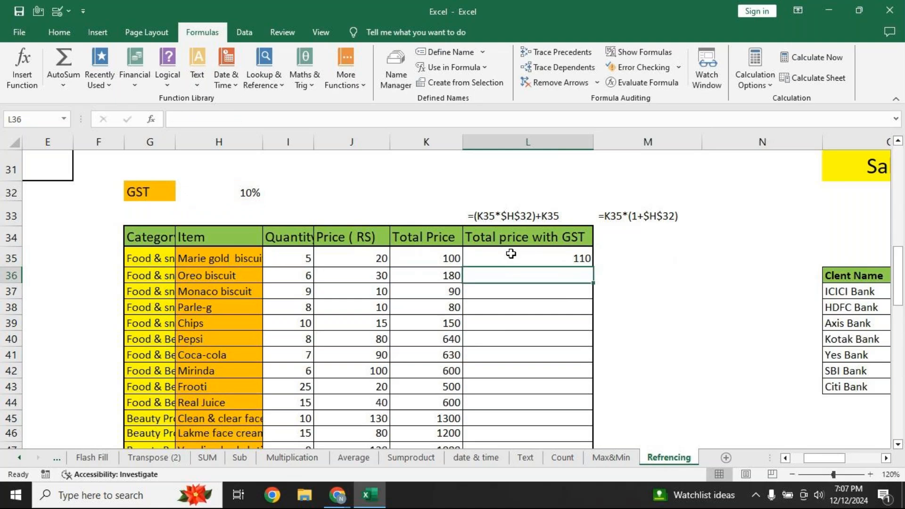
pyautogui.click(623, 259)
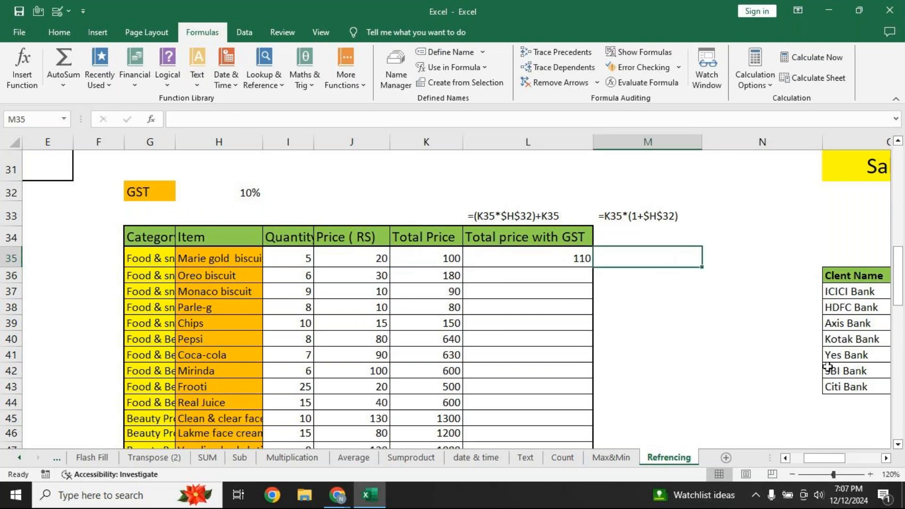
# Enter =K35*(1+$H$32) in M35 with H32 made absolute, giving 110
pyautogui.write('=')
pyautogui.click(407, 259)
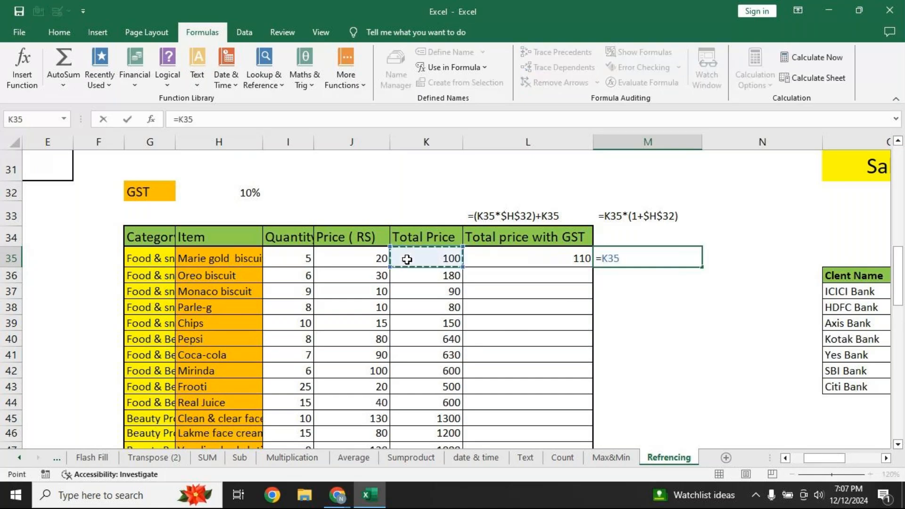
pyautogui.write('*')
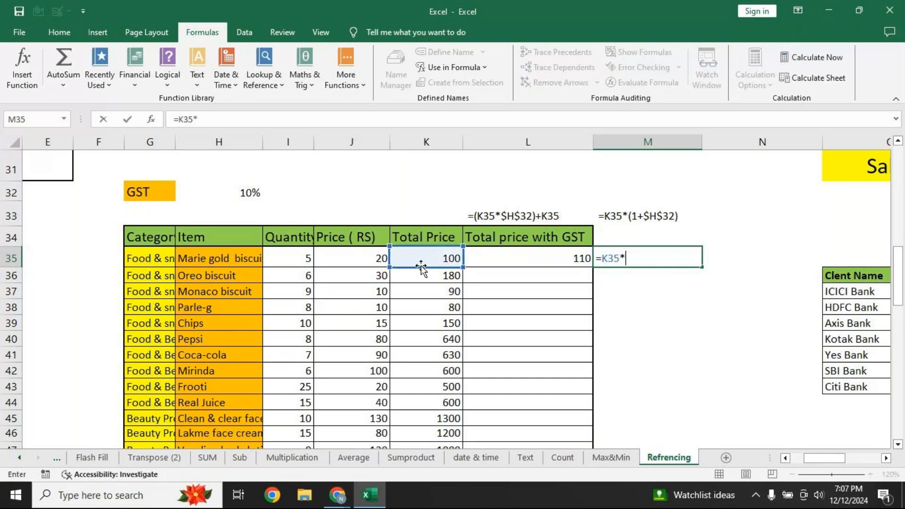
pyautogui.write('(1+')
pyautogui.click(242, 195)
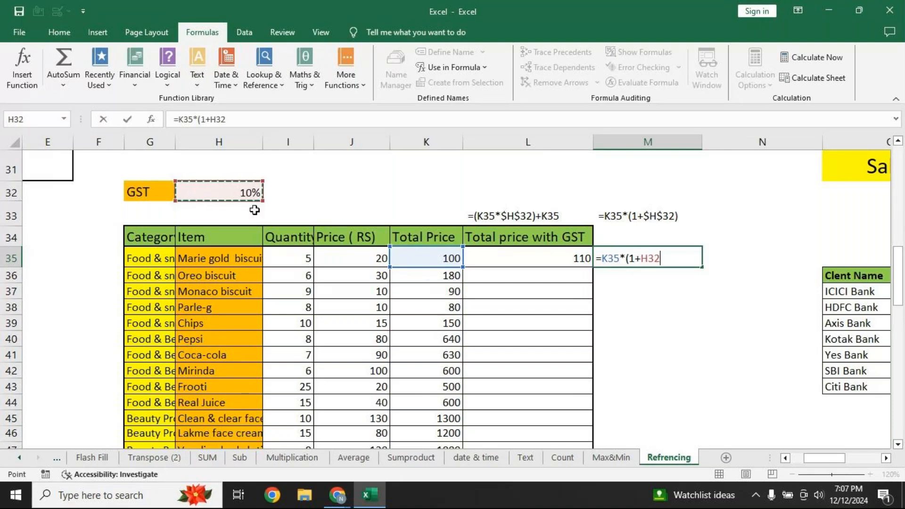
pyautogui.press('F4')
pyautogui.write(')')
pyautogui.press('Return')
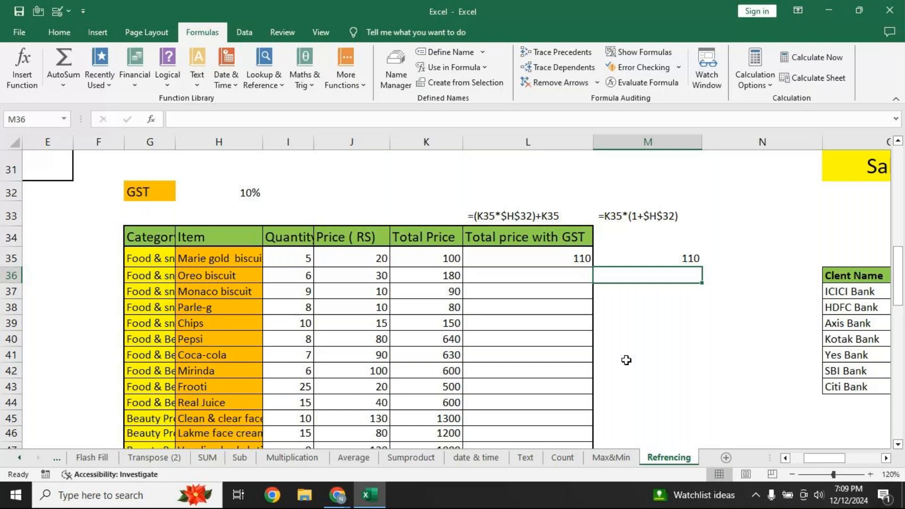
# Scroll down to the multiplication table and delete its products in B60:K68
pyautogui.moveTo(830, 458); pyautogui.dragTo(819, 458)
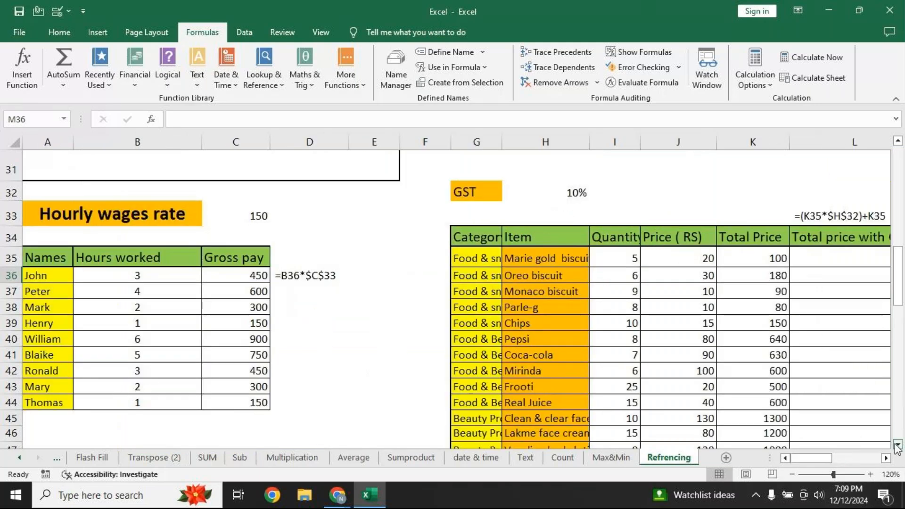
pyautogui.click(897, 445)
pyautogui.click(897, 445)
pyautogui.click(897, 445)
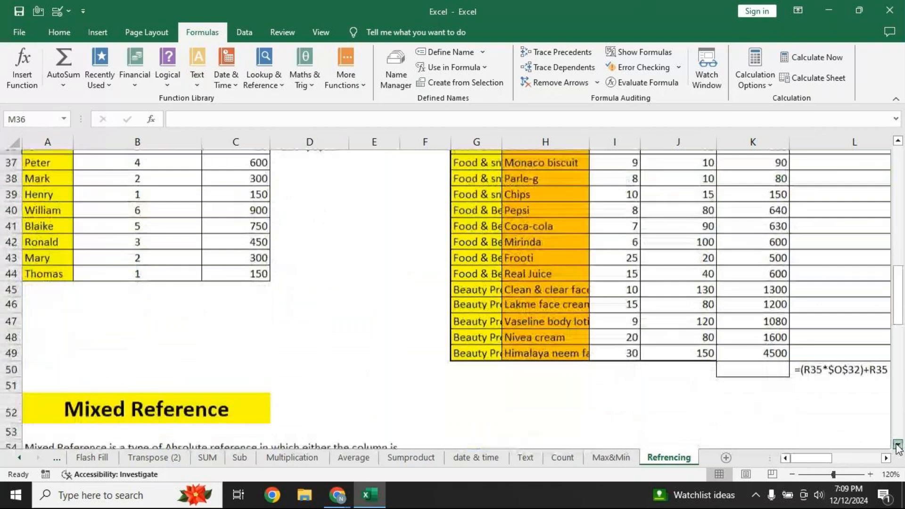
pyautogui.click(897, 445)
pyautogui.click(897, 446)
pyautogui.click(897, 445)
pyautogui.click(897, 445)
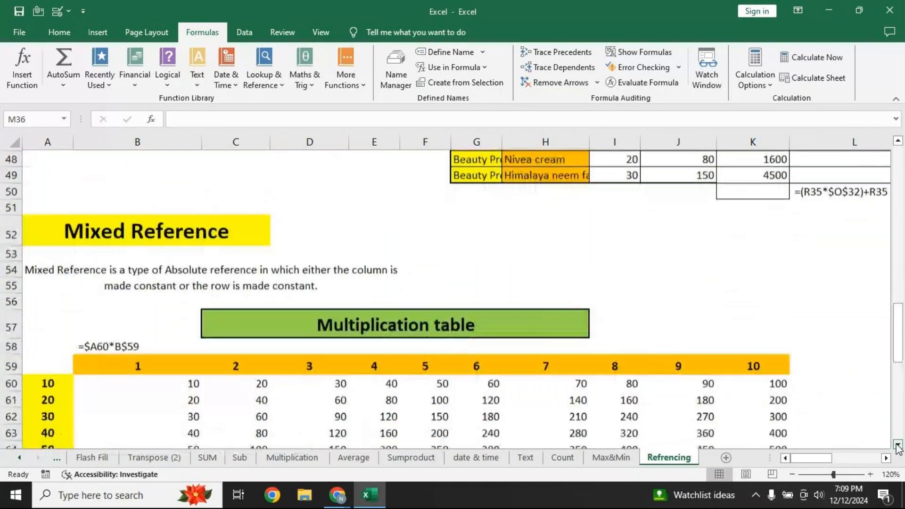
pyautogui.click(897, 445)
pyautogui.click(897, 445)
pyautogui.click(898, 445)
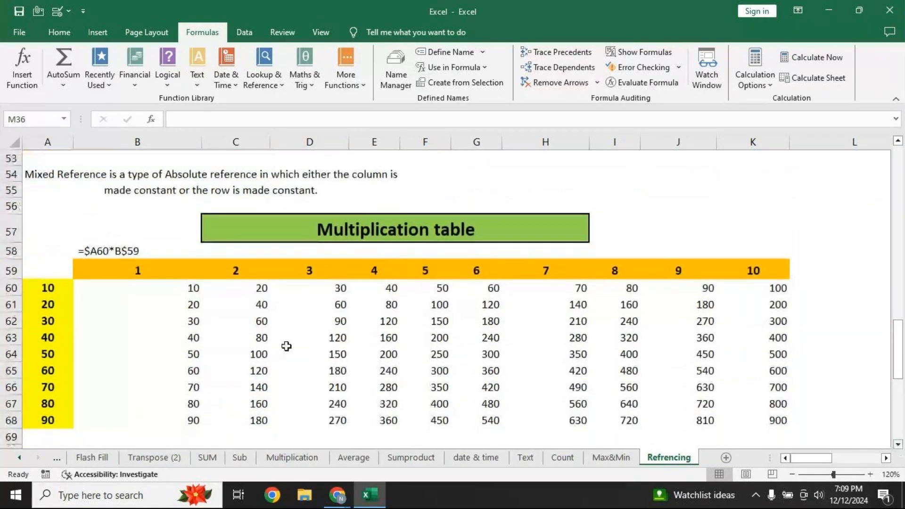
pyautogui.moveTo(179, 288); pyautogui.dragTo(732, 417)
pyautogui.press('Delete')
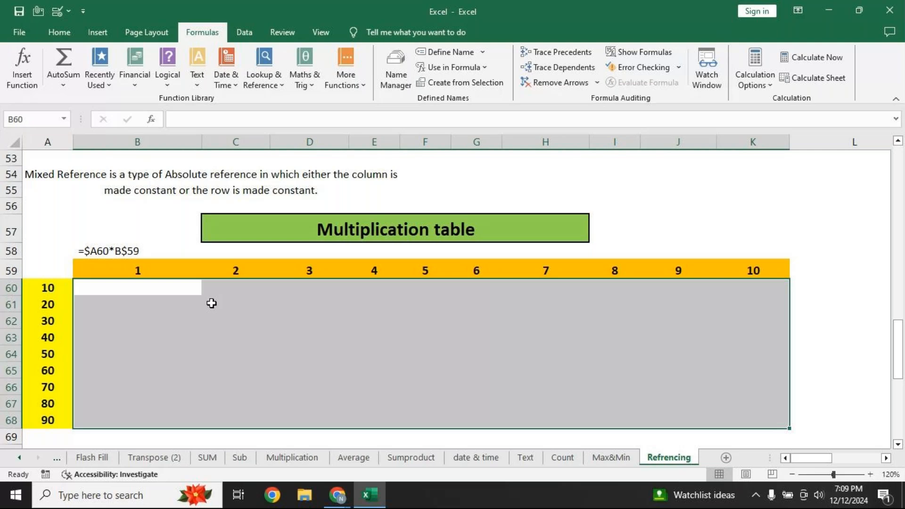
# Enter =A60*B59 in B60 and fill it down column B to B68
pyautogui.click(183, 289)
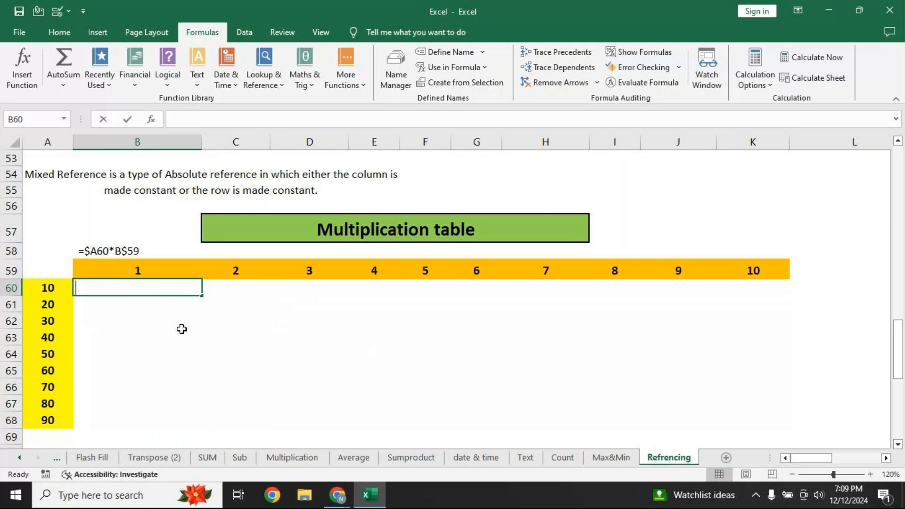
pyautogui.write('=')
pyautogui.click(49, 286)
pyautogui.write('*')
pyautogui.click(137, 266)
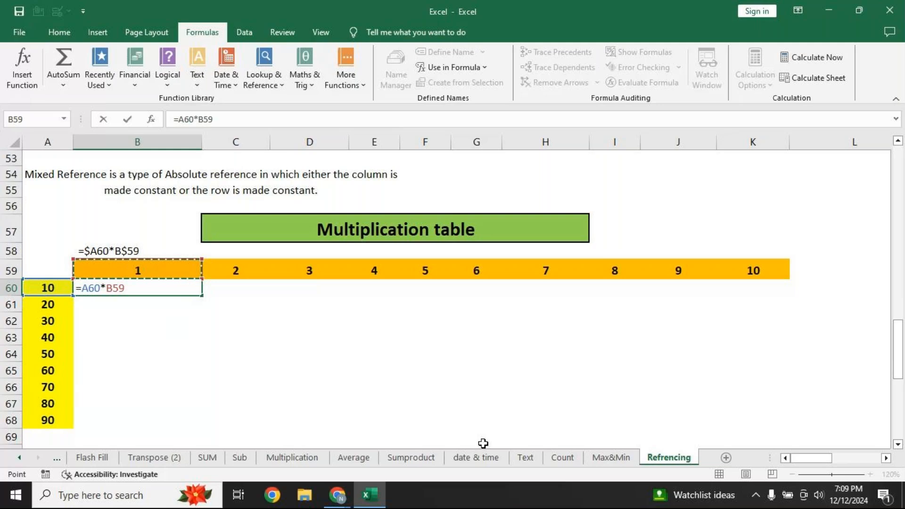
pyautogui.press('Return')
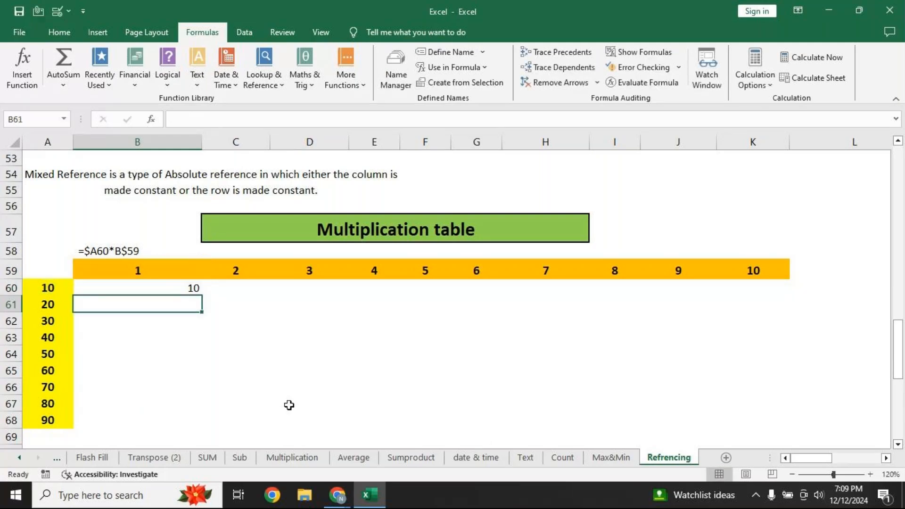
pyautogui.click(184, 293)
pyautogui.moveTo(202, 299); pyautogui.dragTo(201, 422)
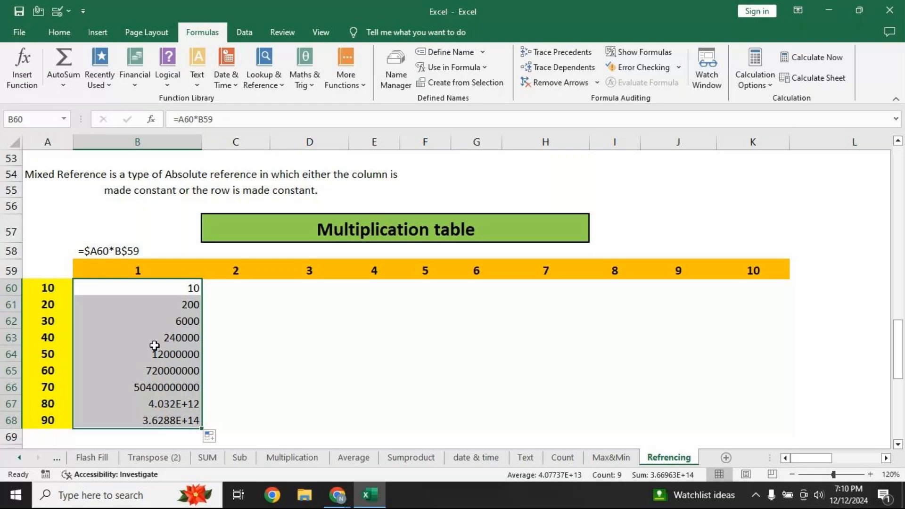
# Clear the incorrect column B results, zoom to 150%, and delete the B58 formula note
pyautogui.press('Delete')
pyautogui.click(872, 474)
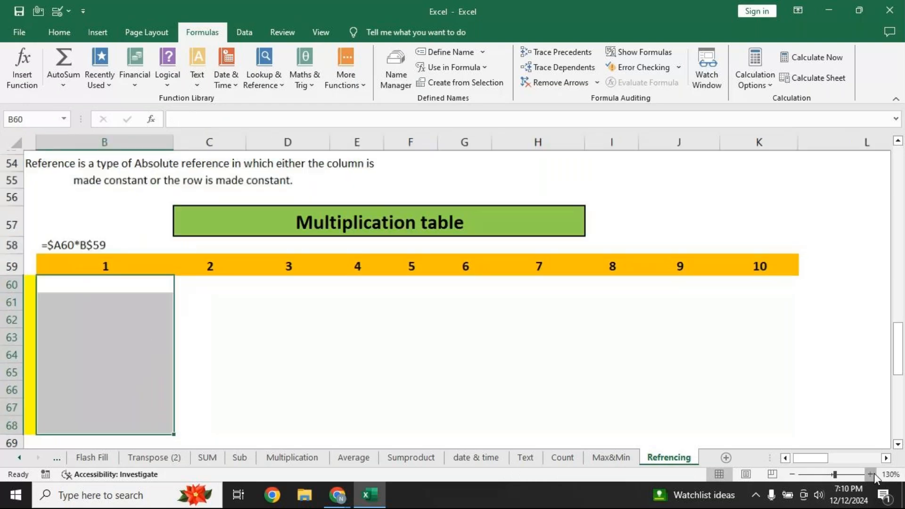
pyautogui.click(871, 474)
pyautogui.click(870, 474)
pyautogui.moveTo(802, 458); pyautogui.dragTo(795, 459)
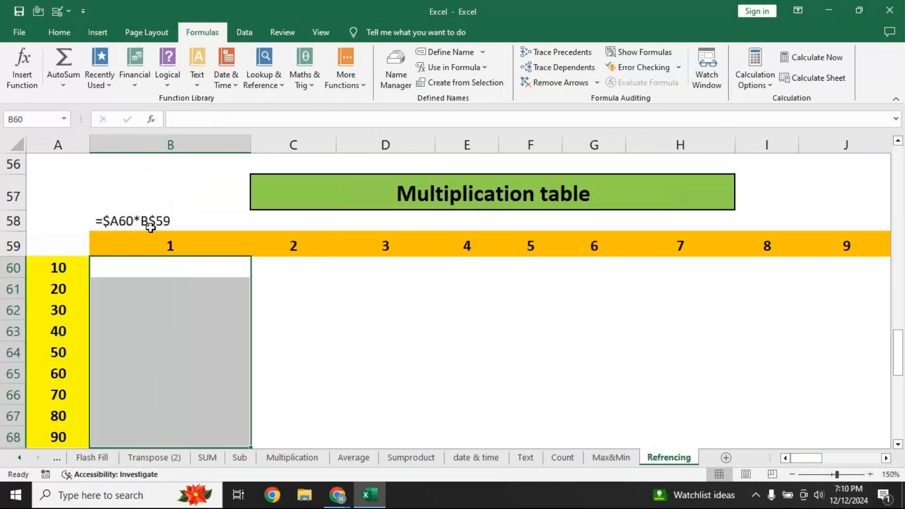
pyautogui.click(150, 228)
pyautogui.press('Delete')
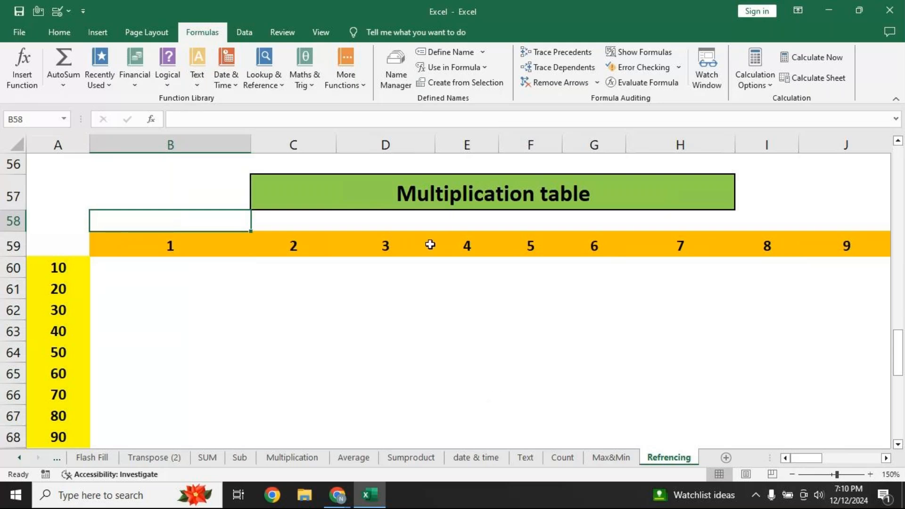
pyautogui.press('Down')
pyautogui.press('Down')
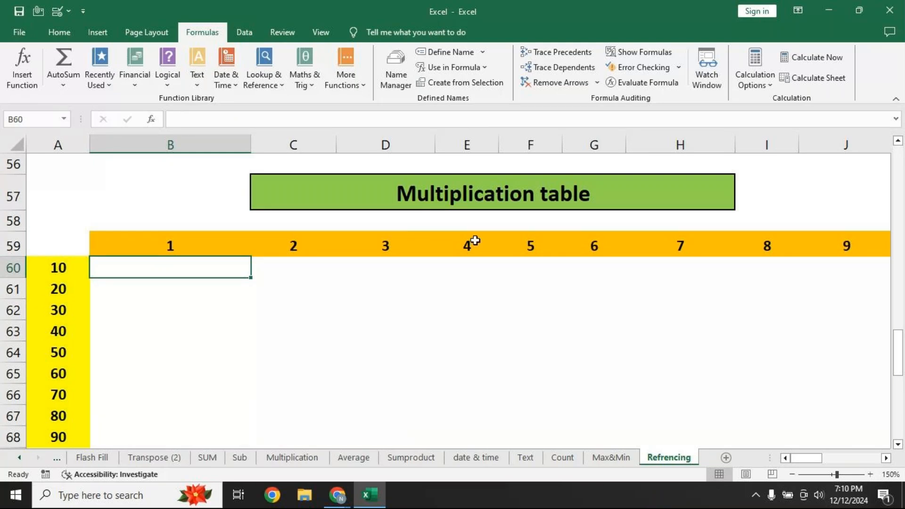
# Start a B60 formula referencing A60, toggled with F4 to the row-locked A$60
pyautogui.write('=')
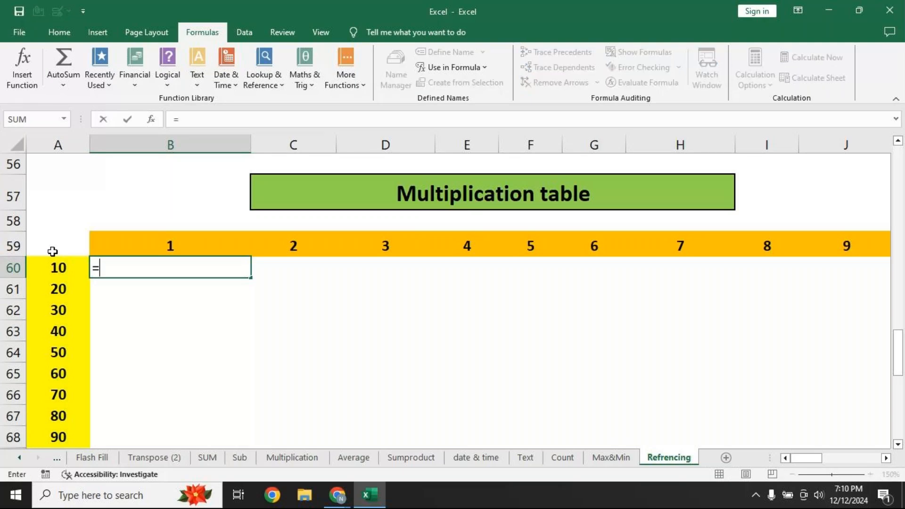
pyautogui.click(59, 268)
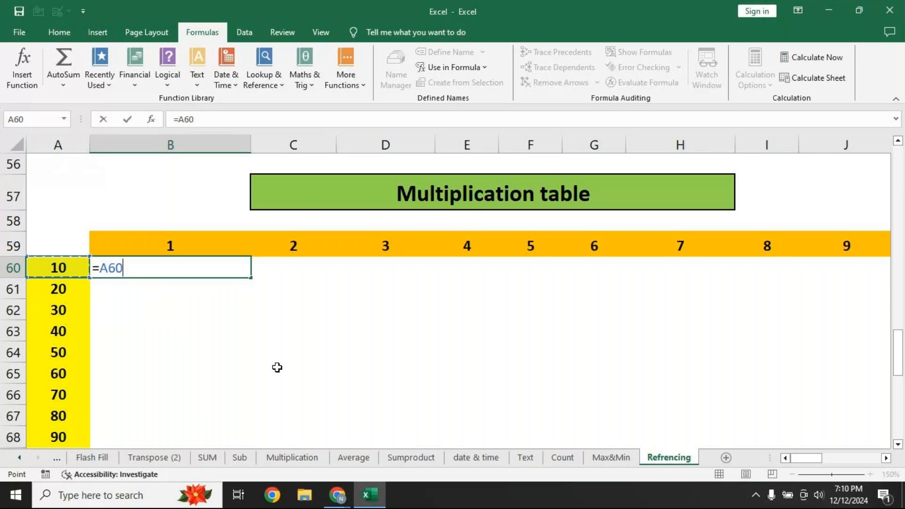
pyautogui.press('F4')
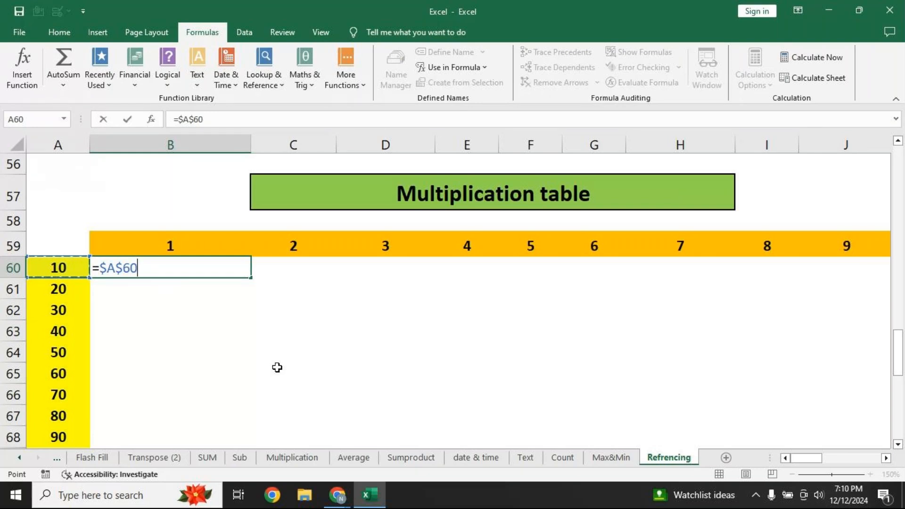
pyautogui.press('F4')
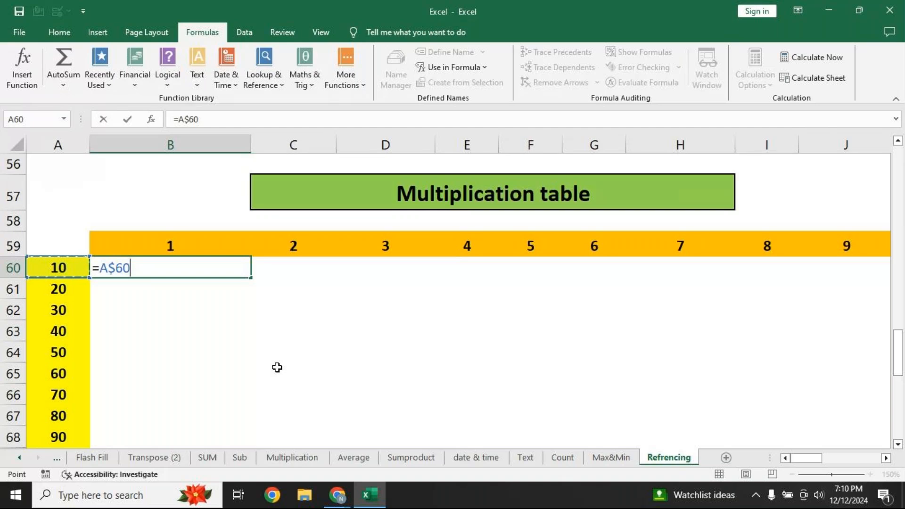
# Cycle B60's A60 reference through its locked forms with F4, back to relative A60
pyautogui.press('F4')
pyautogui.press('F4')
pyautogui.press('F4')
pyautogui.press('F4')
pyautogui.press('F4')
pyautogui.press('F4')
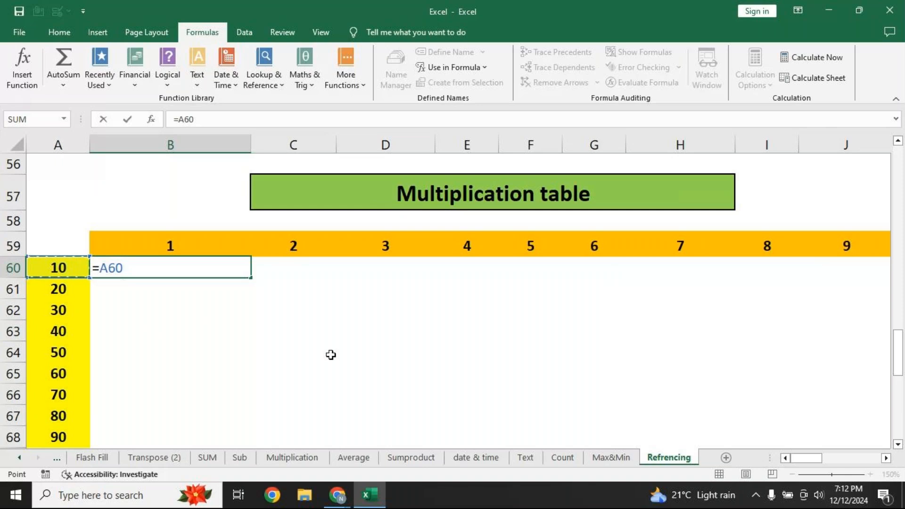
# Complete B60 as =$A60*B$59, locking column A and row 59, so it shows 10
pyautogui.press('F4')
pyautogui.press('F4')
pyautogui.press('F4')
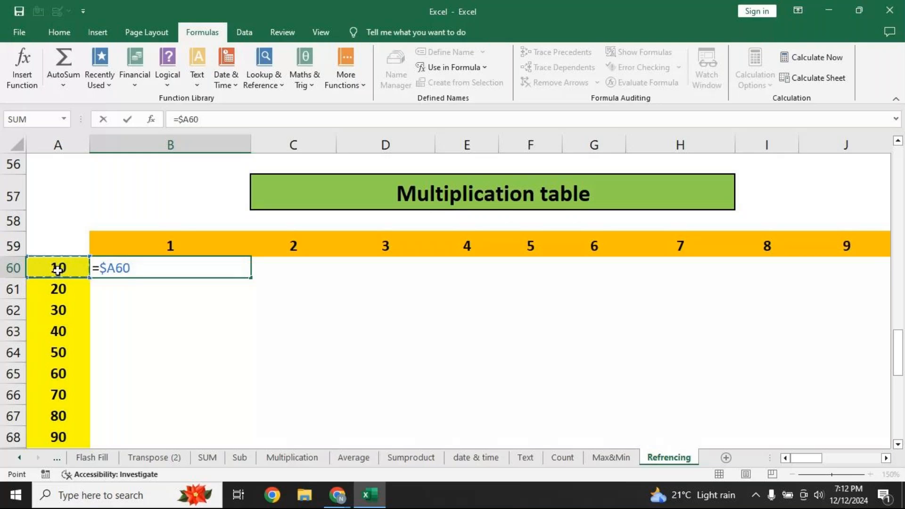
pyautogui.write('*')
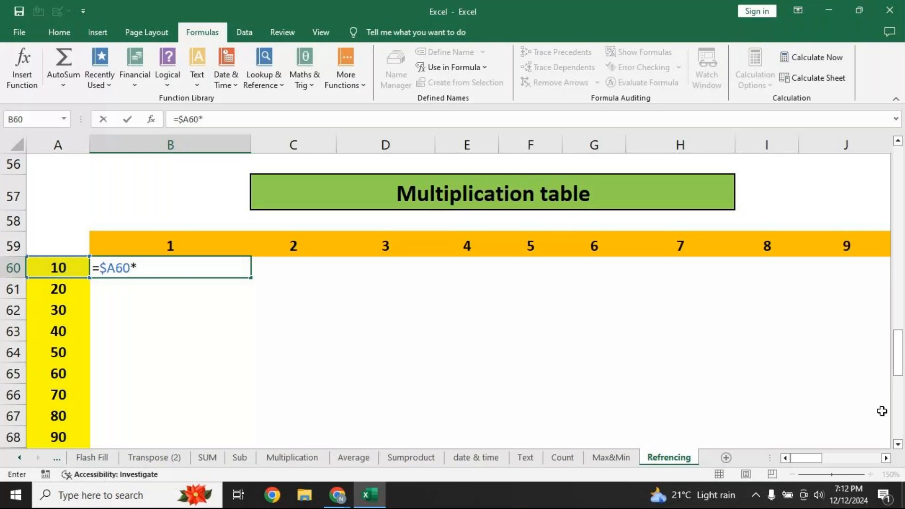
pyautogui.click(210, 245)
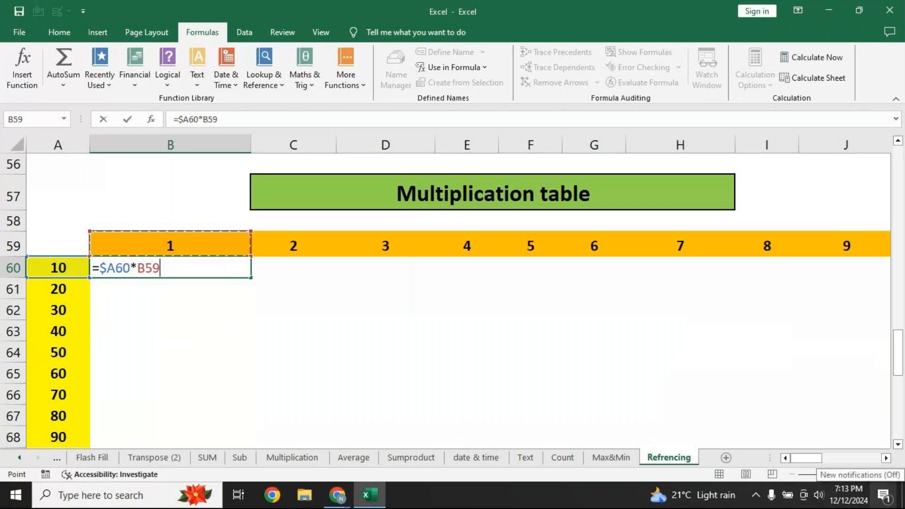
pyautogui.press('F4')
pyautogui.press('F4')
pyautogui.press('Return')
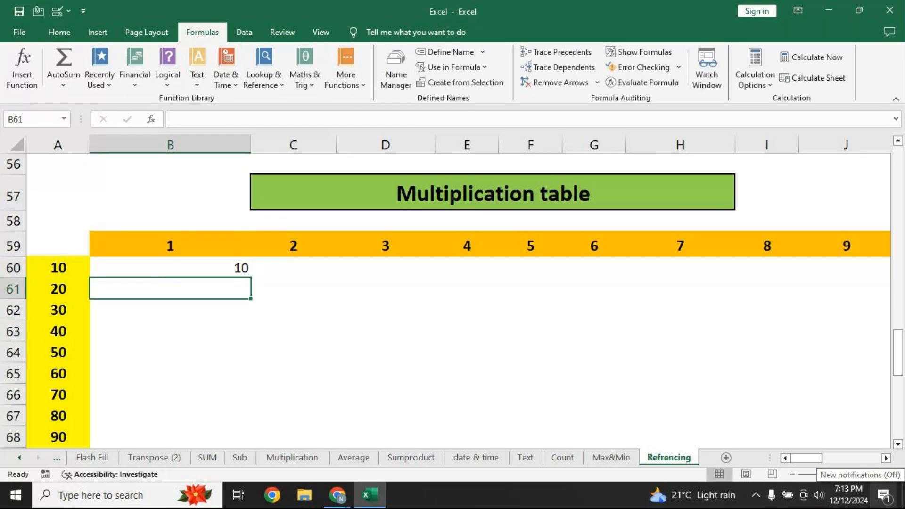
# Fill B60's formula across B60:J68 and check B60's references are unchanged
pyautogui.click(193, 268)
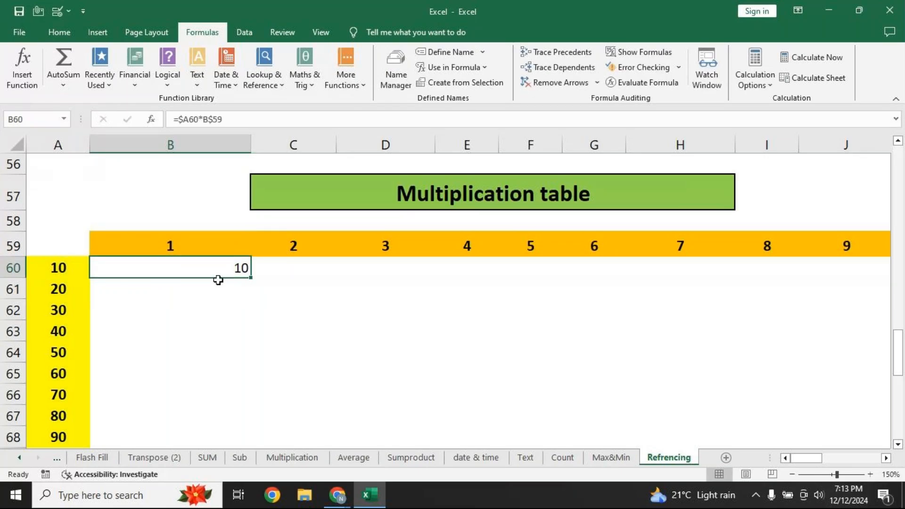
pyautogui.moveTo(253, 280)
pyautogui.mouseDown()
pyautogui.moveTo(235, 439)
pyautogui.moveTo(251, 449)
pyautogui.moveTo(330, 441)
pyautogui.moveTo(499, 389)
pyautogui.moveTo(851, 391)
pyautogui.moveTo(842, 387)
pyautogui.mouseUp()
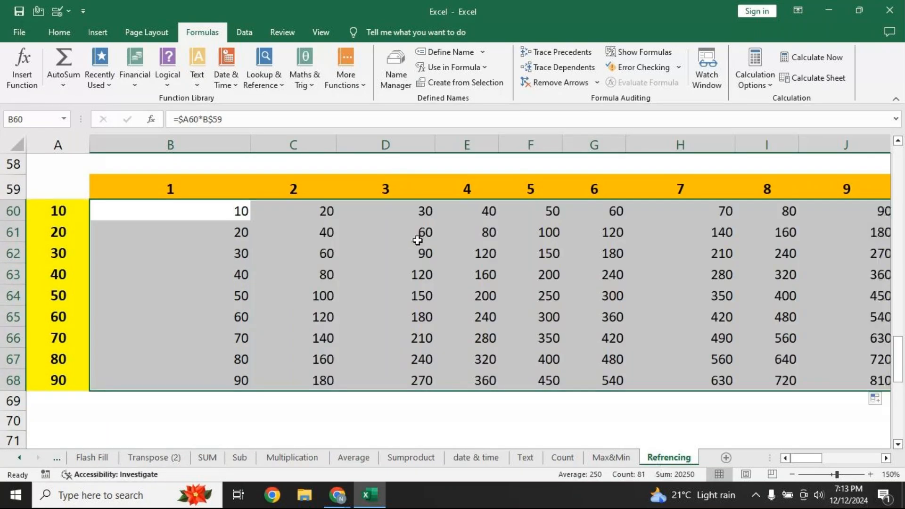
pyautogui.click(222, 218)
pyautogui.press('F2')
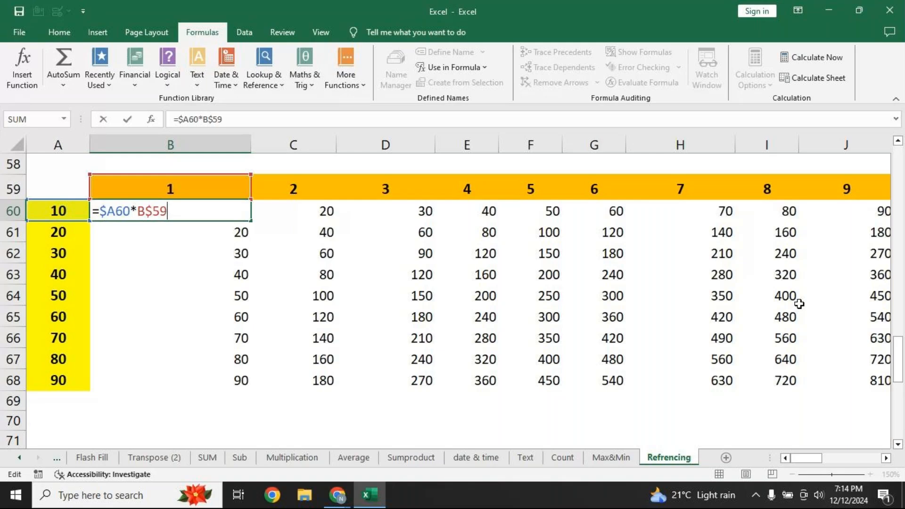
pyautogui.press('Return')
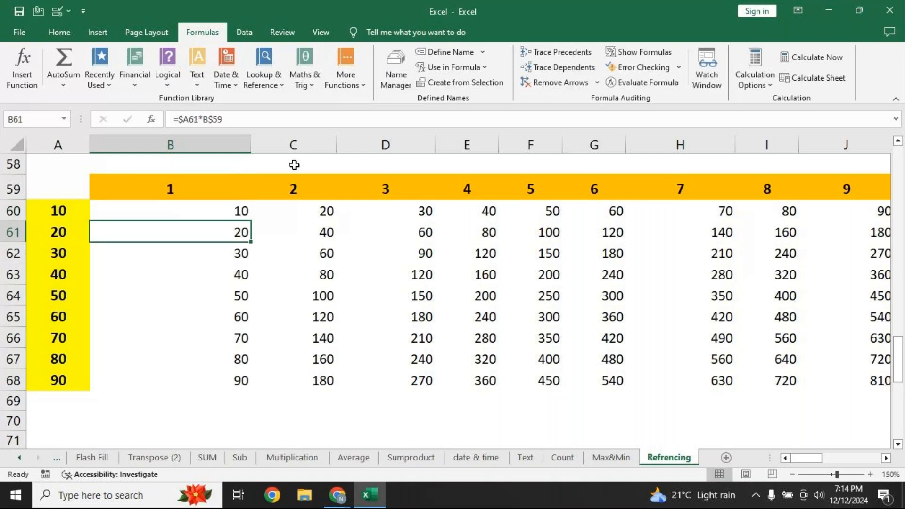
# Clear all products in B60:J68, leaving only the 1–9 and 10–90 headers
pyautogui.click(192, 209)
pyautogui.moveTo(192, 210); pyautogui.dragTo(847, 382)
pyautogui.press('Delete')
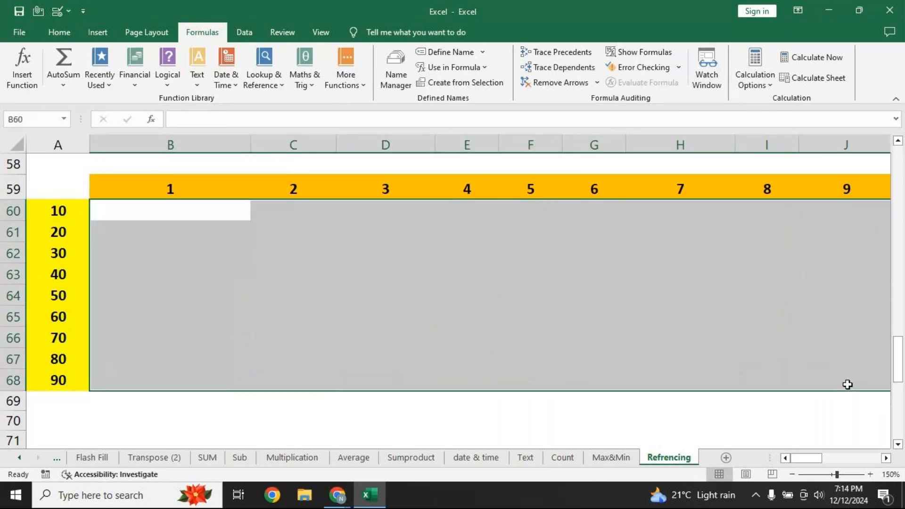
# Enter the all-relative formula =A60*B59 in B60 so it shows 10
pyautogui.click(214, 202)
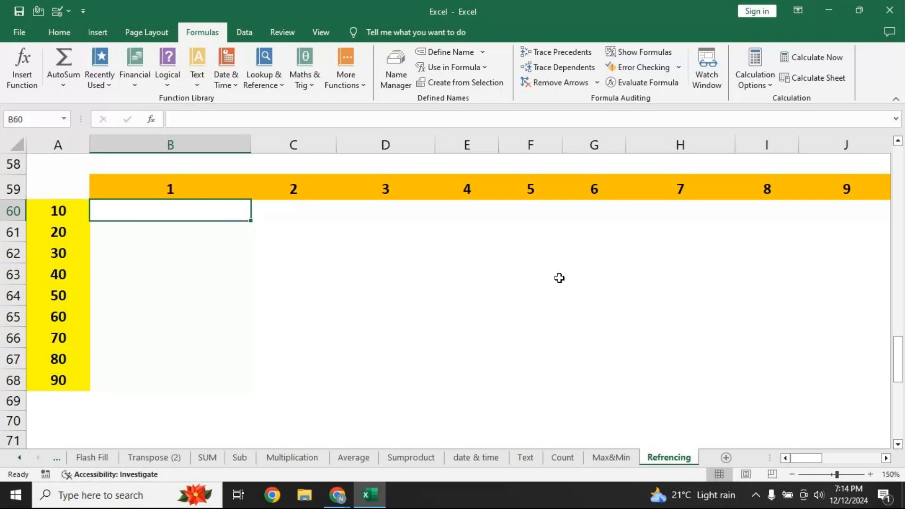
pyautogui.write('=')
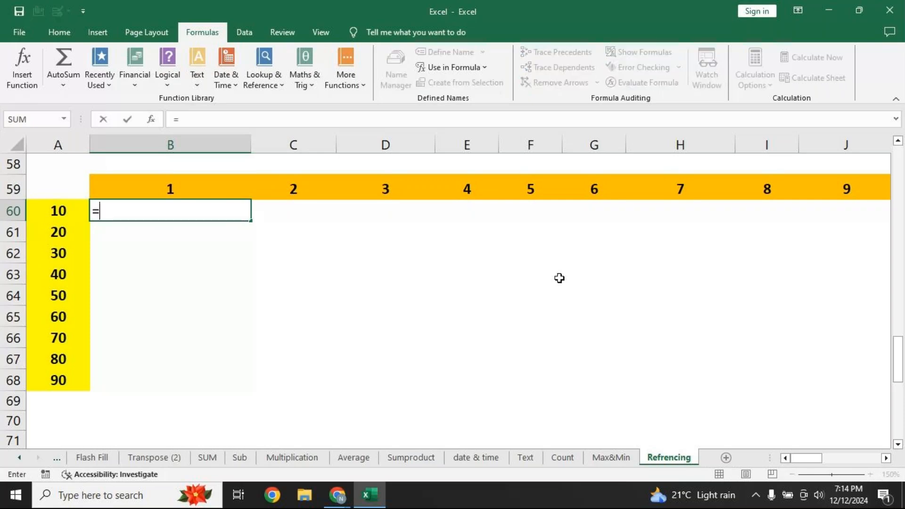
pyautogui.click(61, 210)
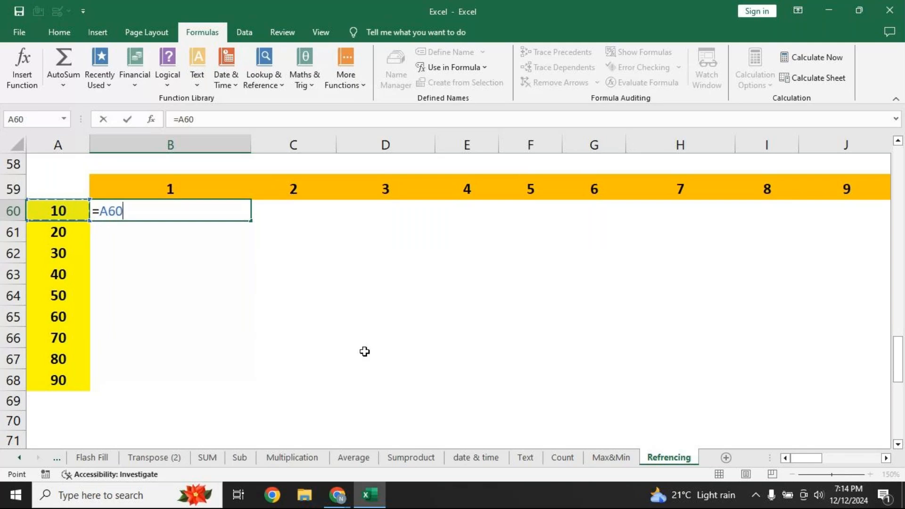
pyautogui.press('F4')
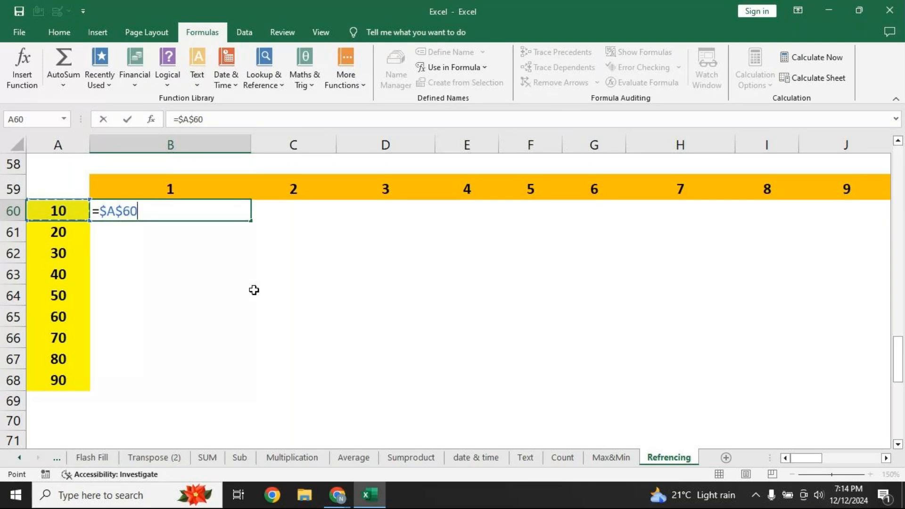
pyautogui.press('F4')
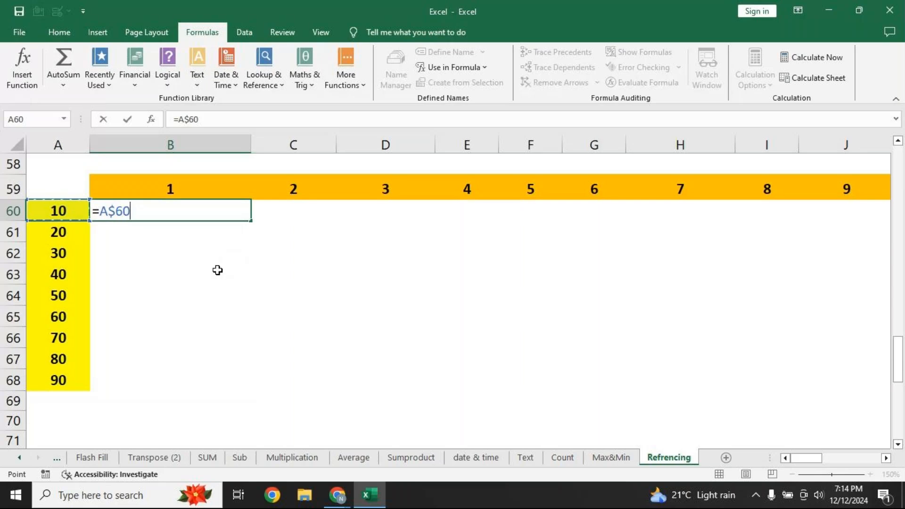
pyautogui.press('F4')
pyautogui.press('F4')
pyautogui.write('*')
pyautogui.click(189, 185)
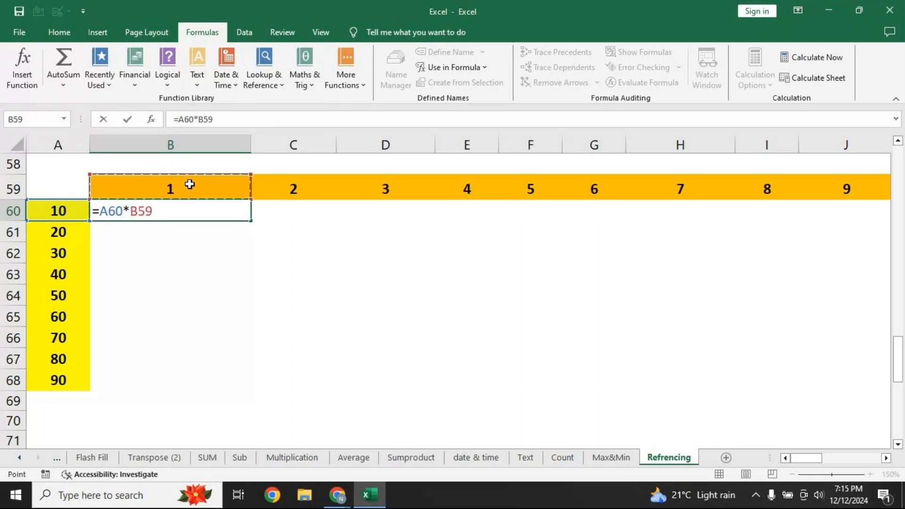
pyautogui.press('Return')
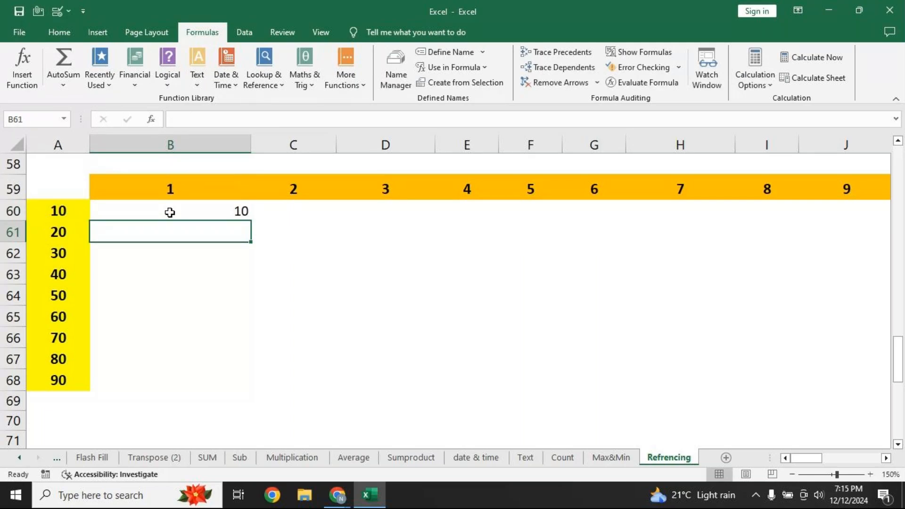
pyautogui.click(170, 212)
# Fill B60 down to B68, then clear the compounding results like 4.032E+12 from B60:B68
pyautogui.moveTo(251, 221); pyautogui.dragTo(251, 383)
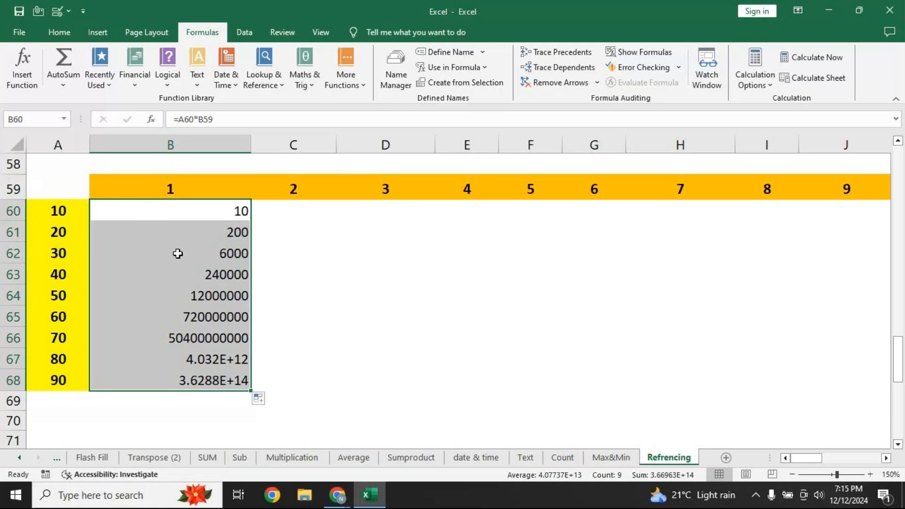
pyautogui.press('Delete')
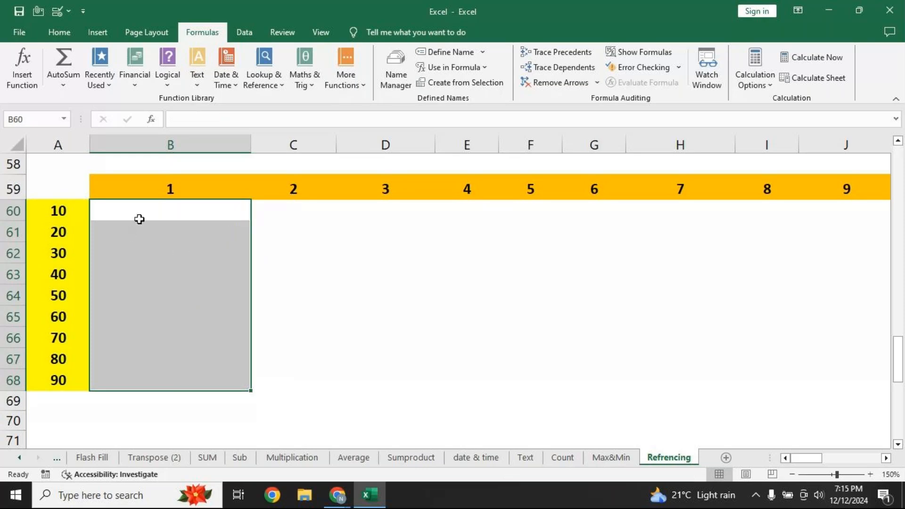
pyautogui.doubleClick(139, 219)
# Start a fresh B60 formula reading =A60, pointing at the row value 10
pyautogui.write('=')
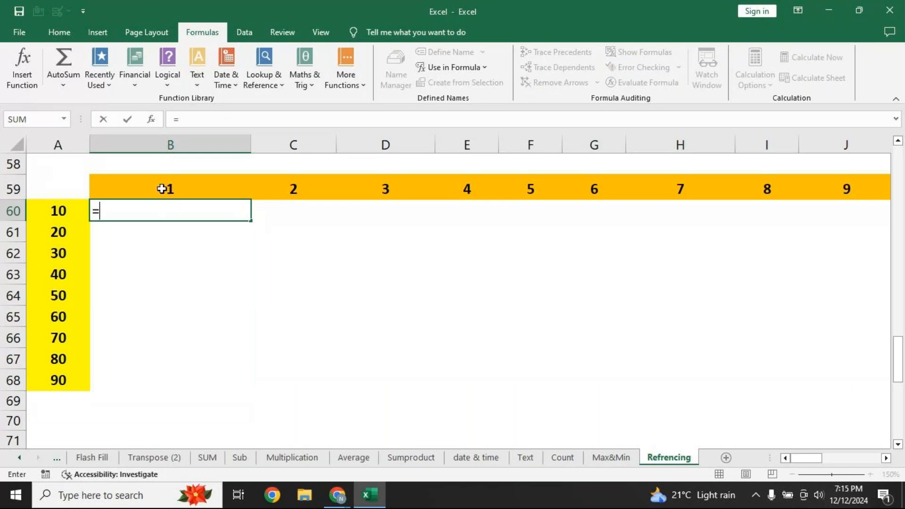
pyautogui.click(38, 213)
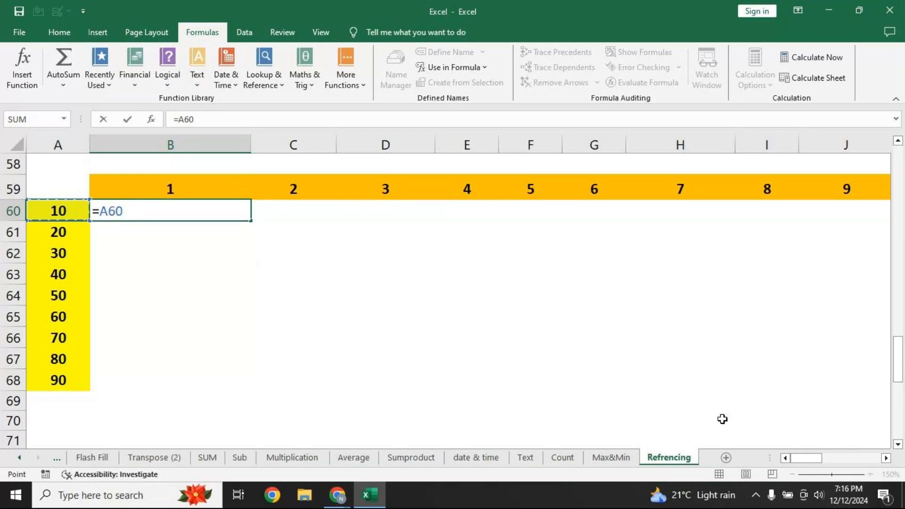
# Turn B60 into =$A60*B$59, locking column A and row 59, showing 10
pyautogui.press('F4')
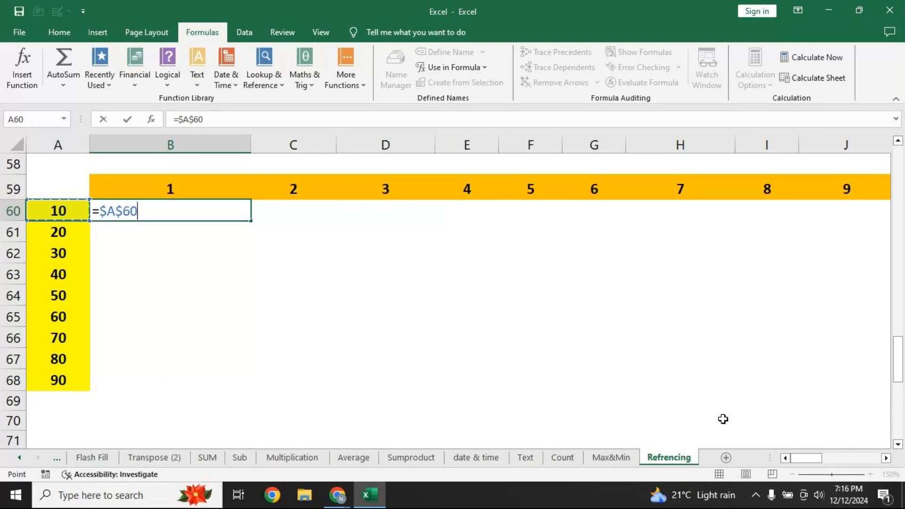
pyautogui.press('F4')
pyautogui.press('F4')
pyautogui.write('*')
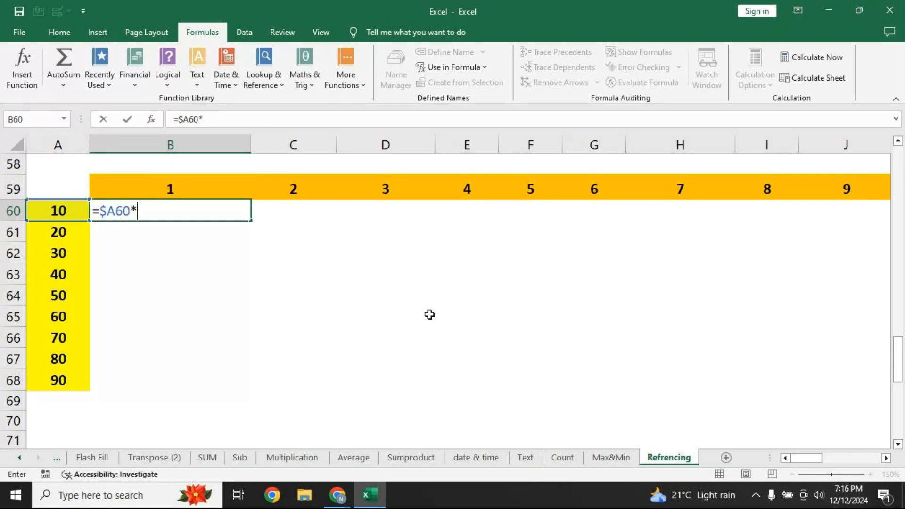
pyautogui.click(149, 189)
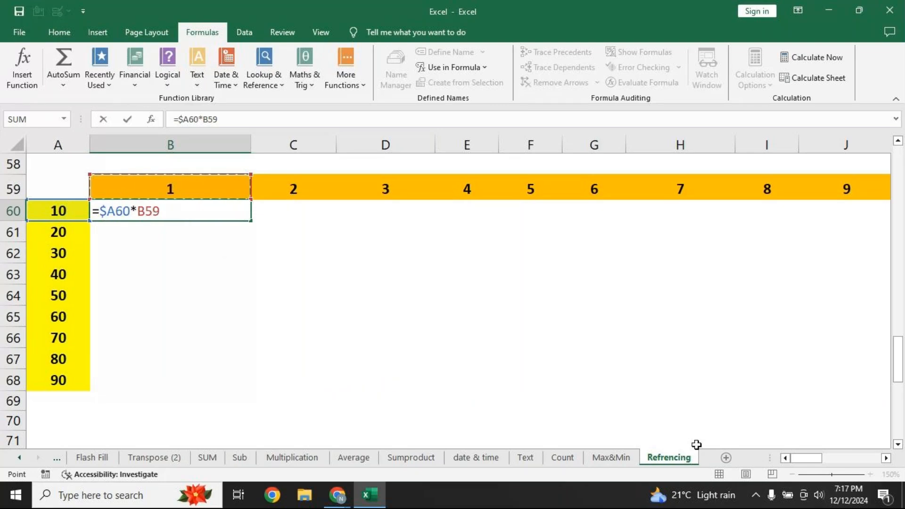
pyautogui.press('F4')
pyautogui.press('F4')
pyautogui.press('Return')
pyautogui.click(163, 210)
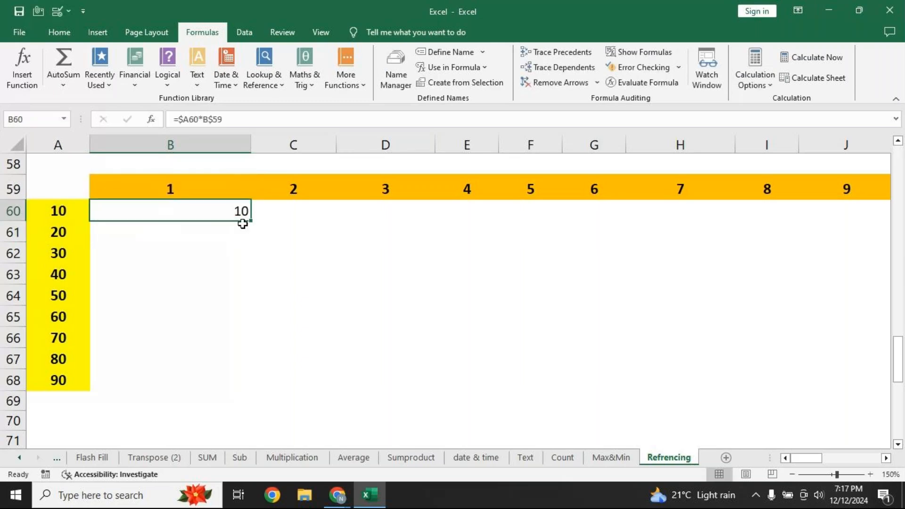
# Fill =$A60*B$59 across B60:J68 for products 10 to 810, then inspect B60's formula
pyautogui.moveTo(250, 221); pyautogui.dragTo(848, 437)
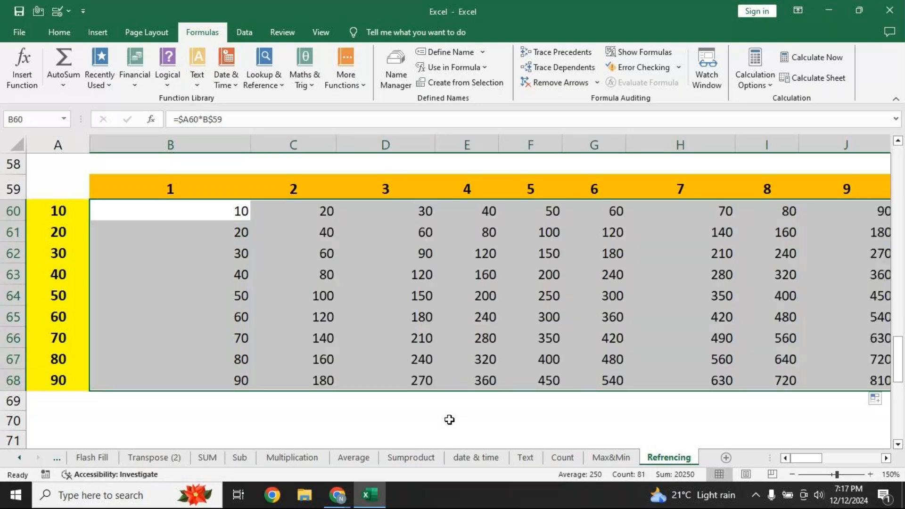
pyautogui.press('F2')
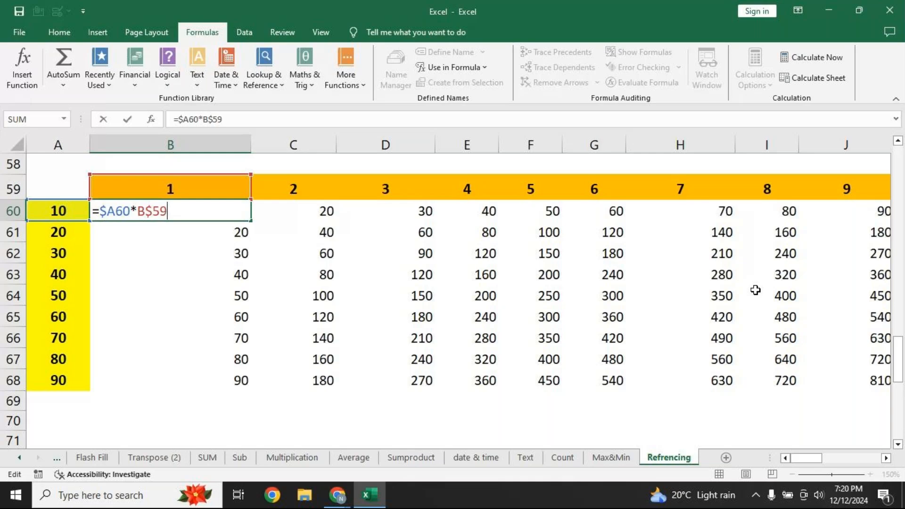
pyautogui.moveTo(811, 462)
pyautogui.mouseDown()
pyautogui.moveTo(856, 468)
pyautogui.moveTo(800, 465)
pyautogui.mouseUp()
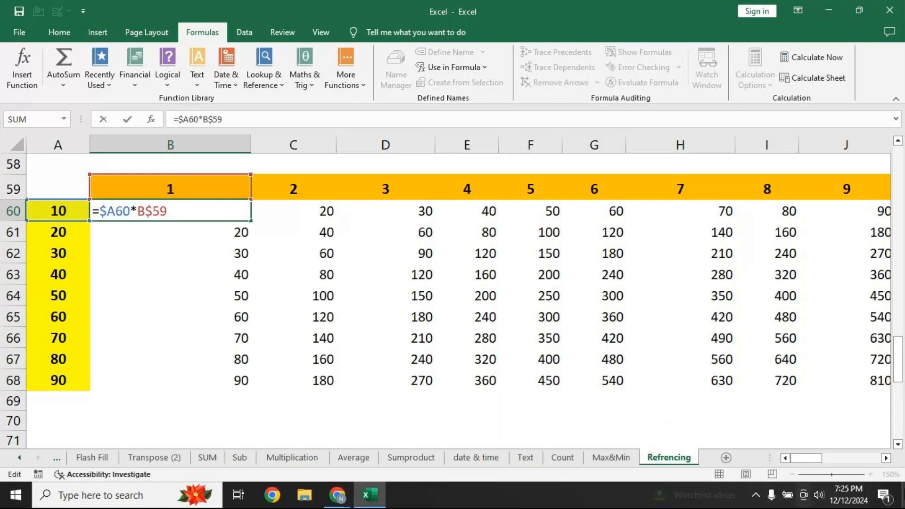
pyautogui.click(889, 458)
pyautogui.click(887, 459)
pyautogui.click(887, 458)
pyautogui.click(886, 458)
pyautogui.click(887, 458)
pyautogui.click(886, 459)
pyautogui.click(886, 459)
pyautogui.click(887, 458)
pyautogui.click(886, 459)
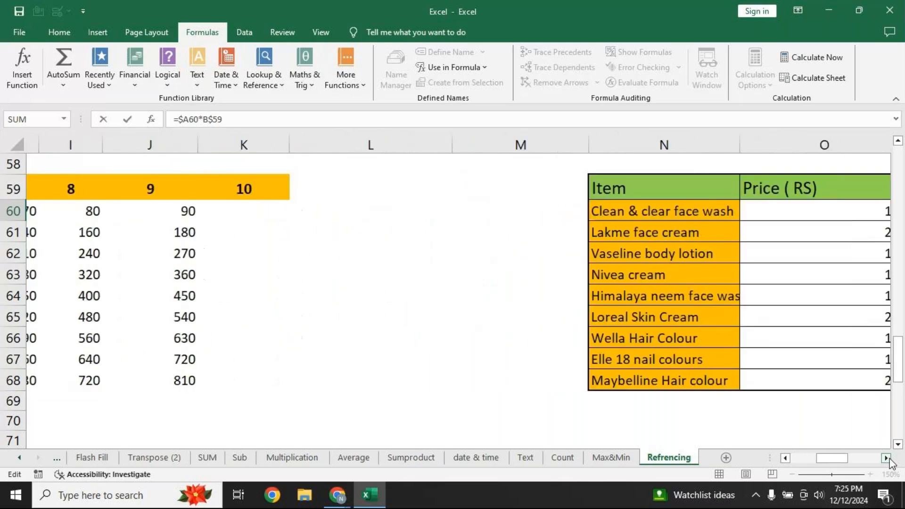
pyautogui.click(886, 459)
pyautogui.click(887, 459)
pyautogui.click(887, 459)
pyautogui.click(886, 458)
pyautogui.click(886, 458)
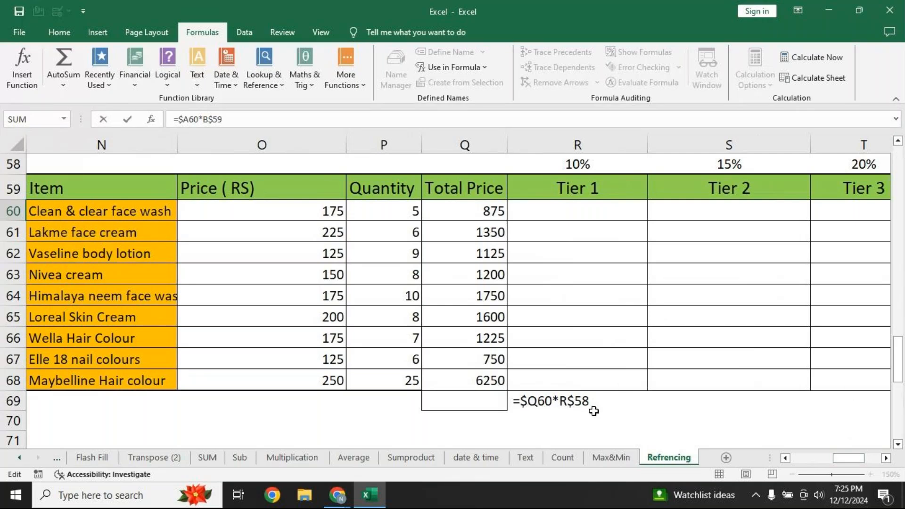
pyautogui.moveTo(850, 463); pyautogui.dragTo(798, 447)
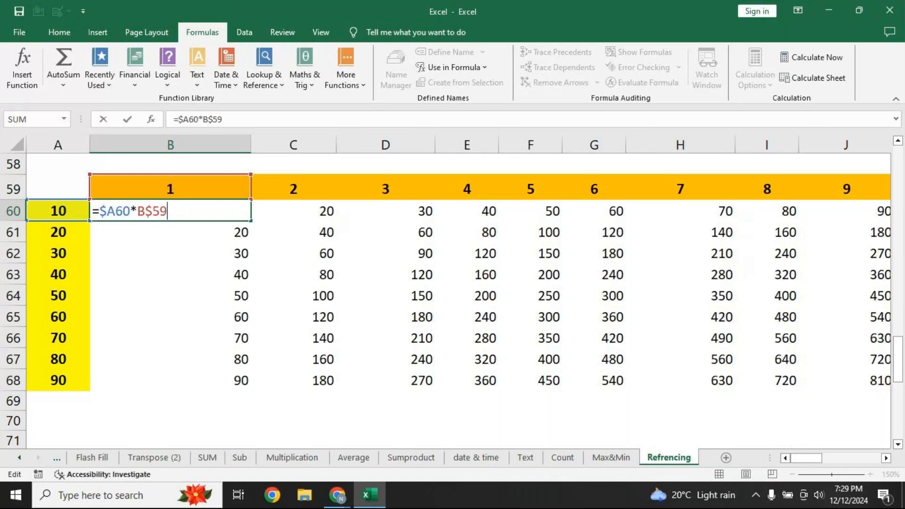
# Commit =$A60*B$59 in B60, showing 10, then switch to the GoTo Meeting Chrome window
pyautogui.press('Return')
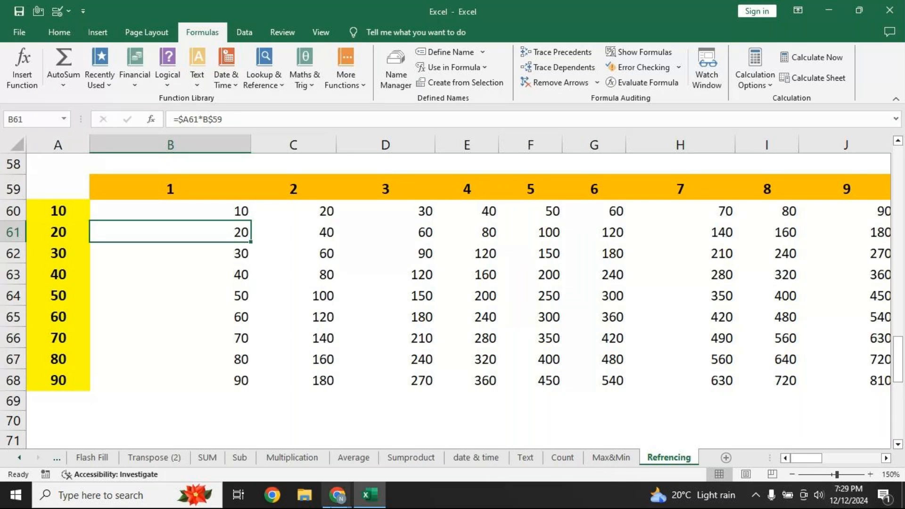
pyautogui.moveTo(337, 497)
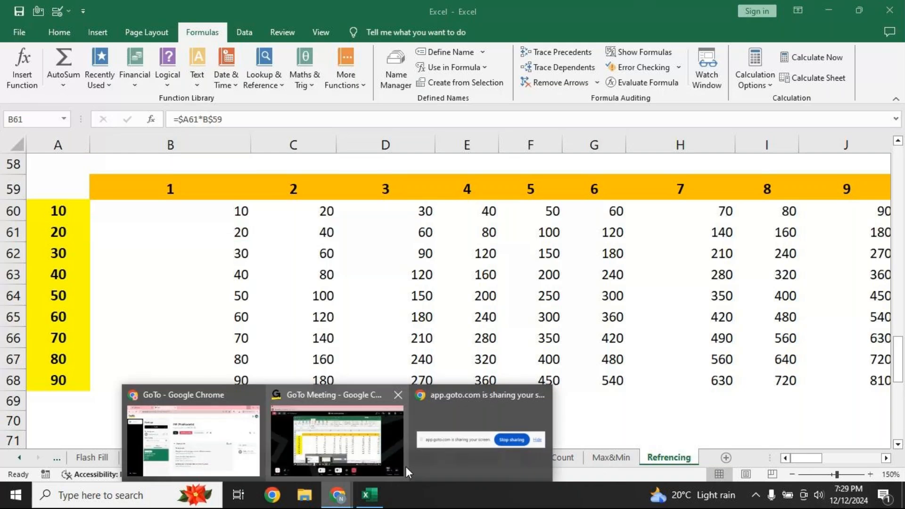
pyautogui.click(395, 438)
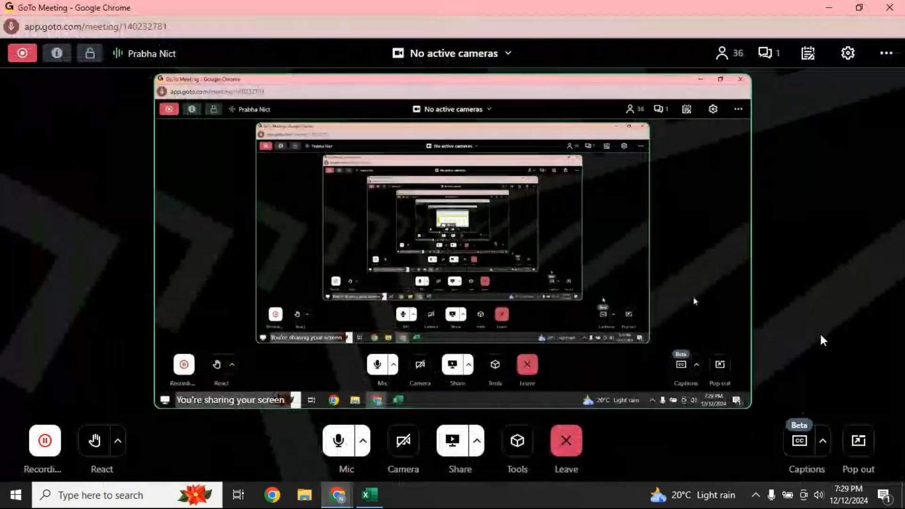